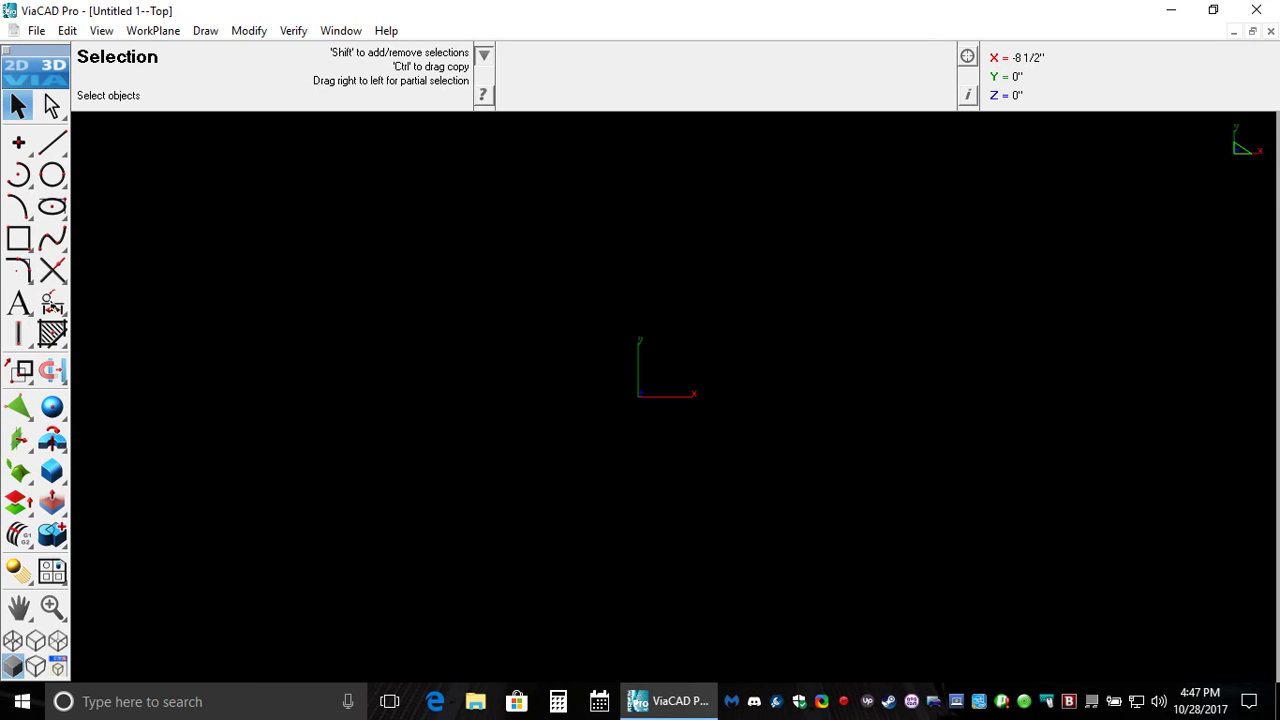
# Step: Place a box-text object left of the origin with the text 'ha', showing as a red 'h'
pyautogui.moveTo(18, 303); pyautogui.dragTo(148, 304)
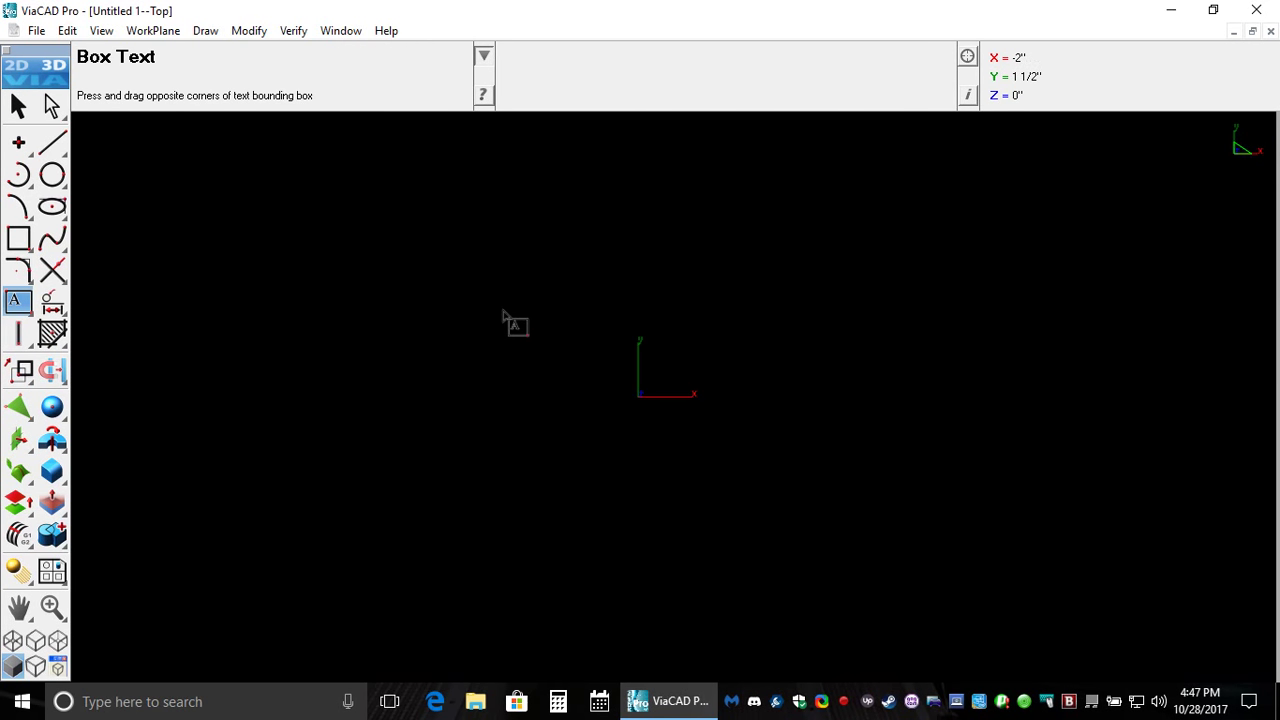
pyautogui.moveTo(503, 314); pyautogui.dragTo(586, 368)
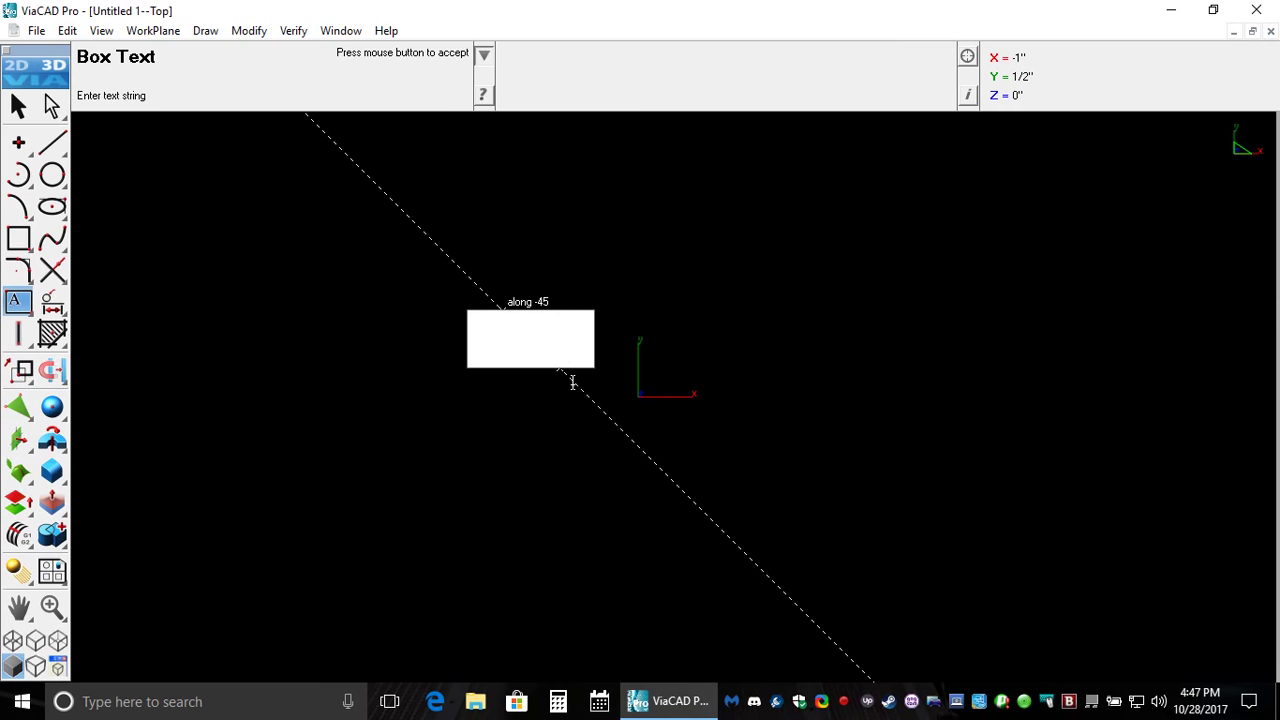
pyautogui.write('1z')
pyautogui.press('BackSpace')
pyautogui.press('BackSpace')
pyautogui.write('ha')
pyautogui.press('BackSpace')
pyautogui.press('BackSpace')
pyautogui.write('ha')
pyautogui.click(451, 220)
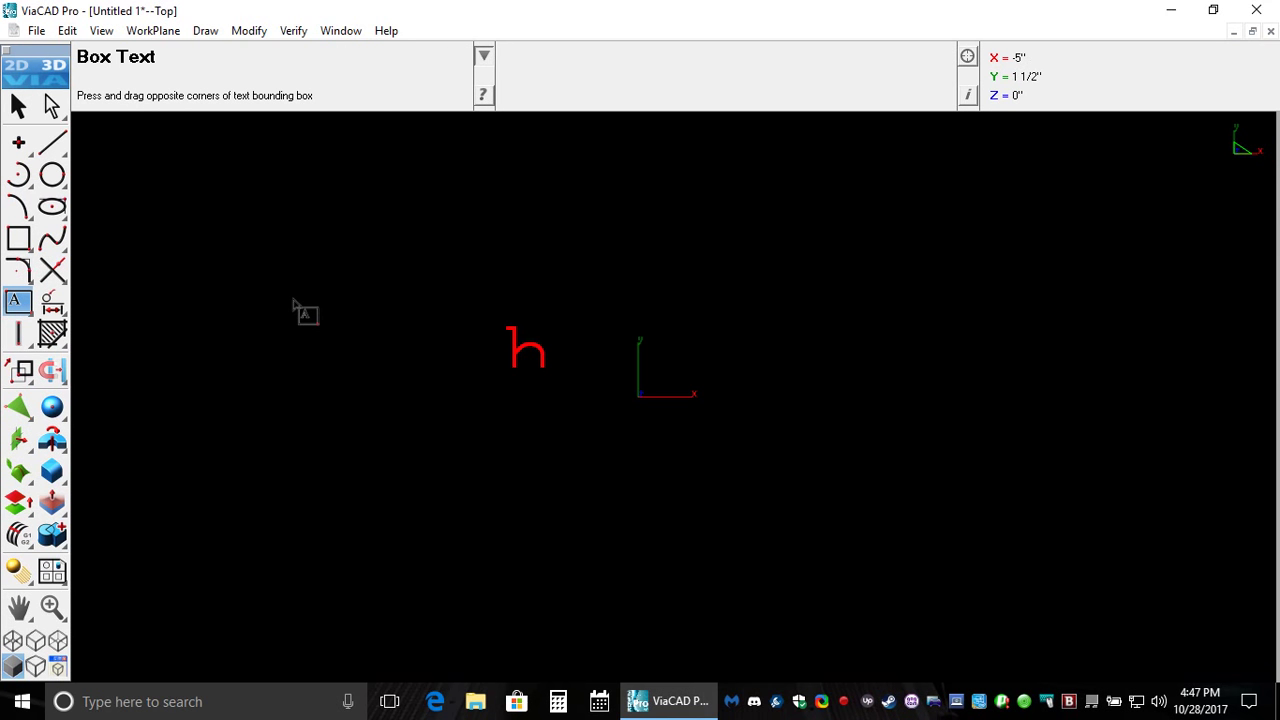
pyautogui.click(10, 111)
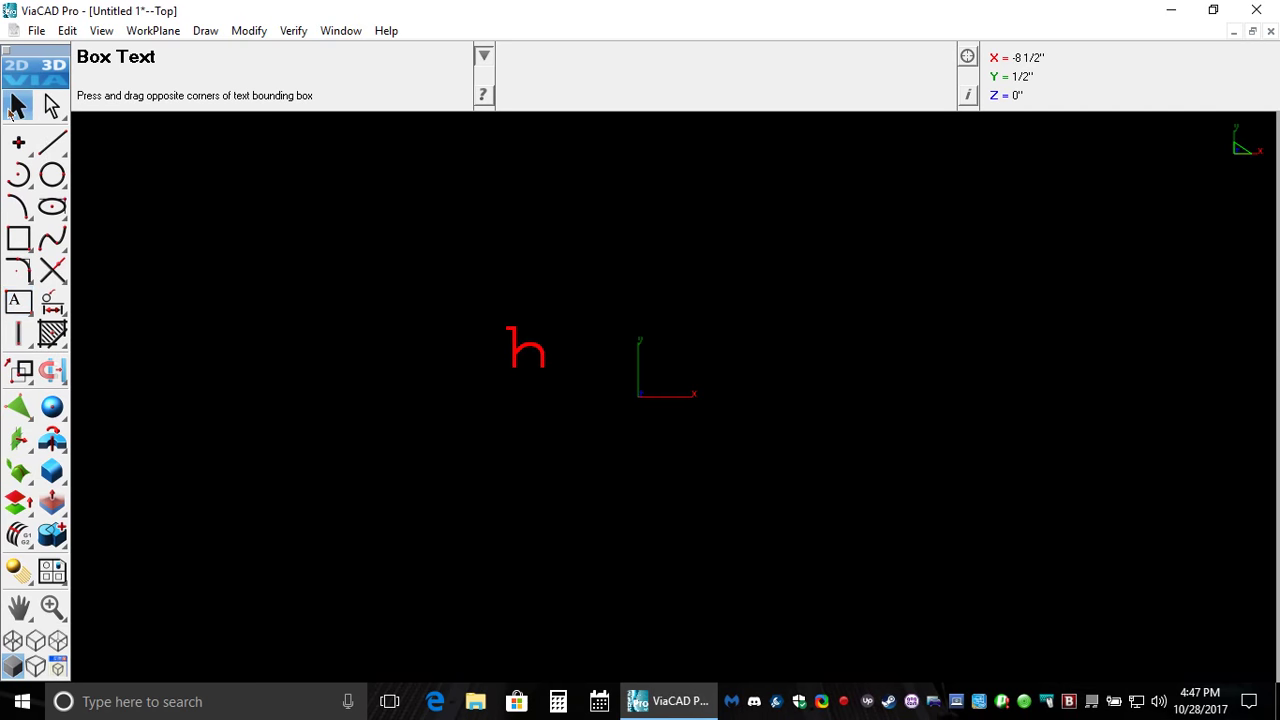
# Step: Scale the text up to 2.4, complete its string to 'have fun', and show its properties
pyautogui.moveTo(632, 310); pyautogui.dragTo(829, 316)
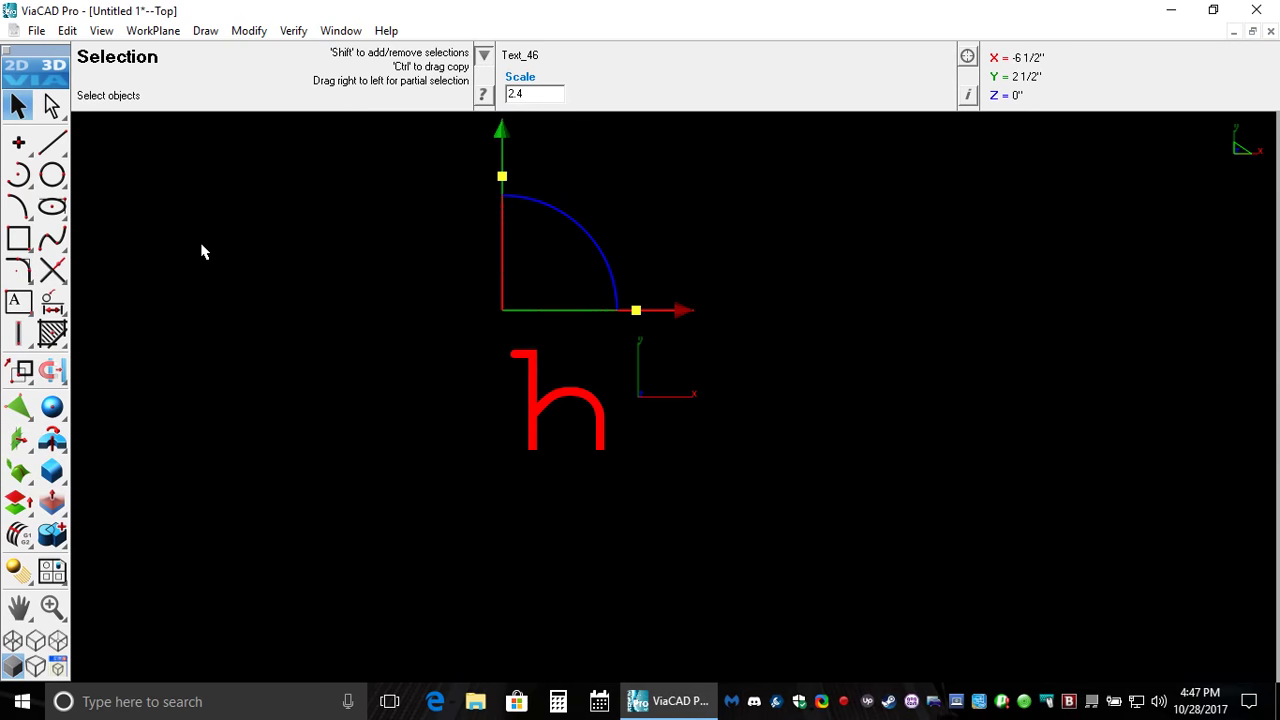
pyautogui.click(334, 343)
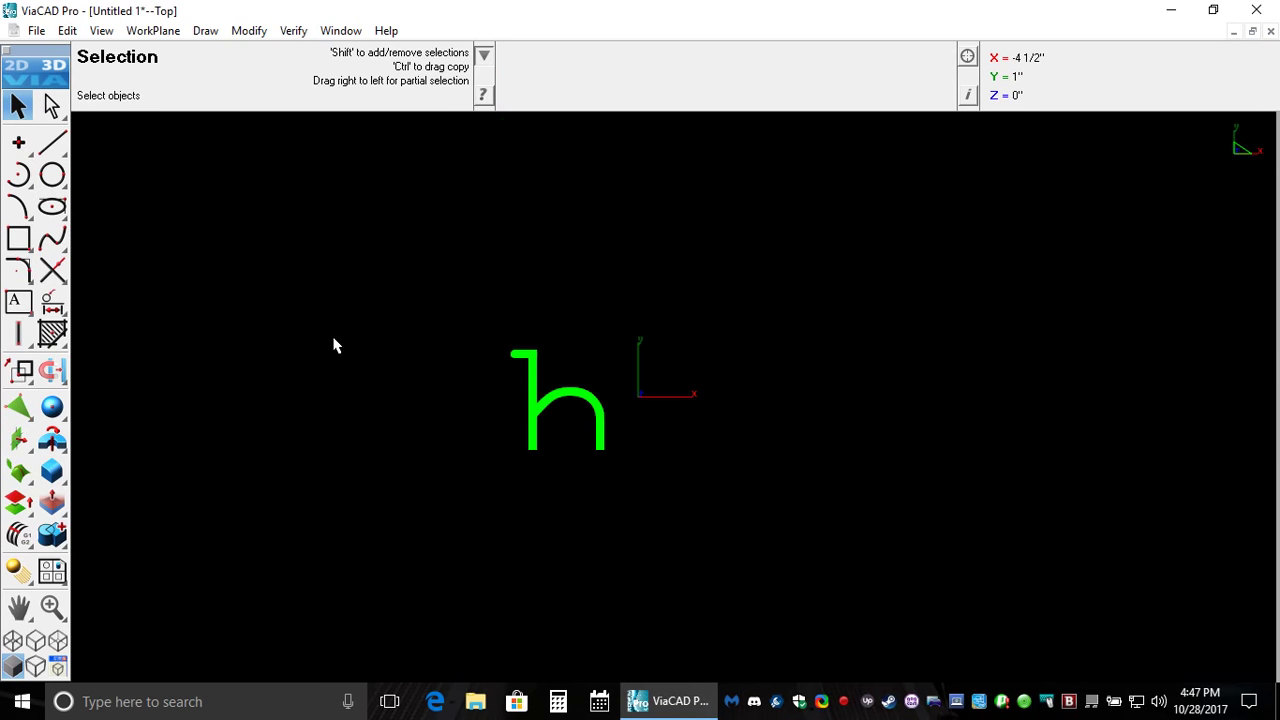
pyautogui.click(526, 410)
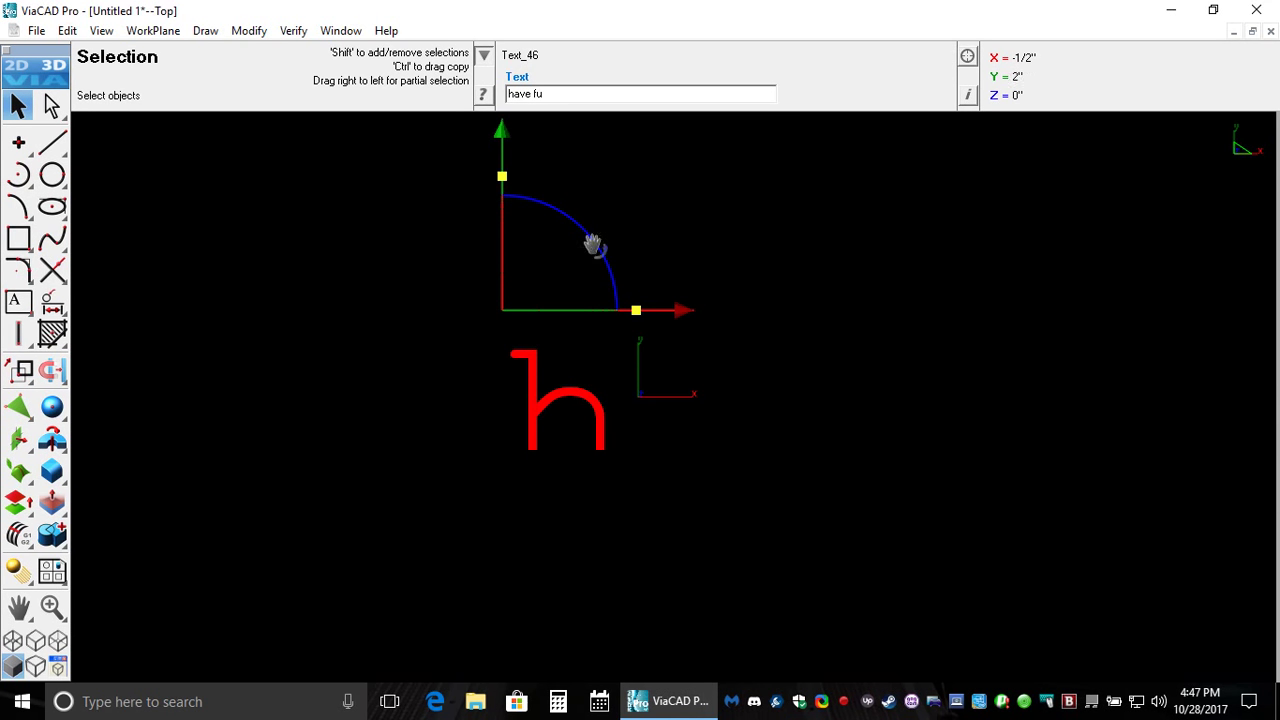
pyautogui.click(555, 95)
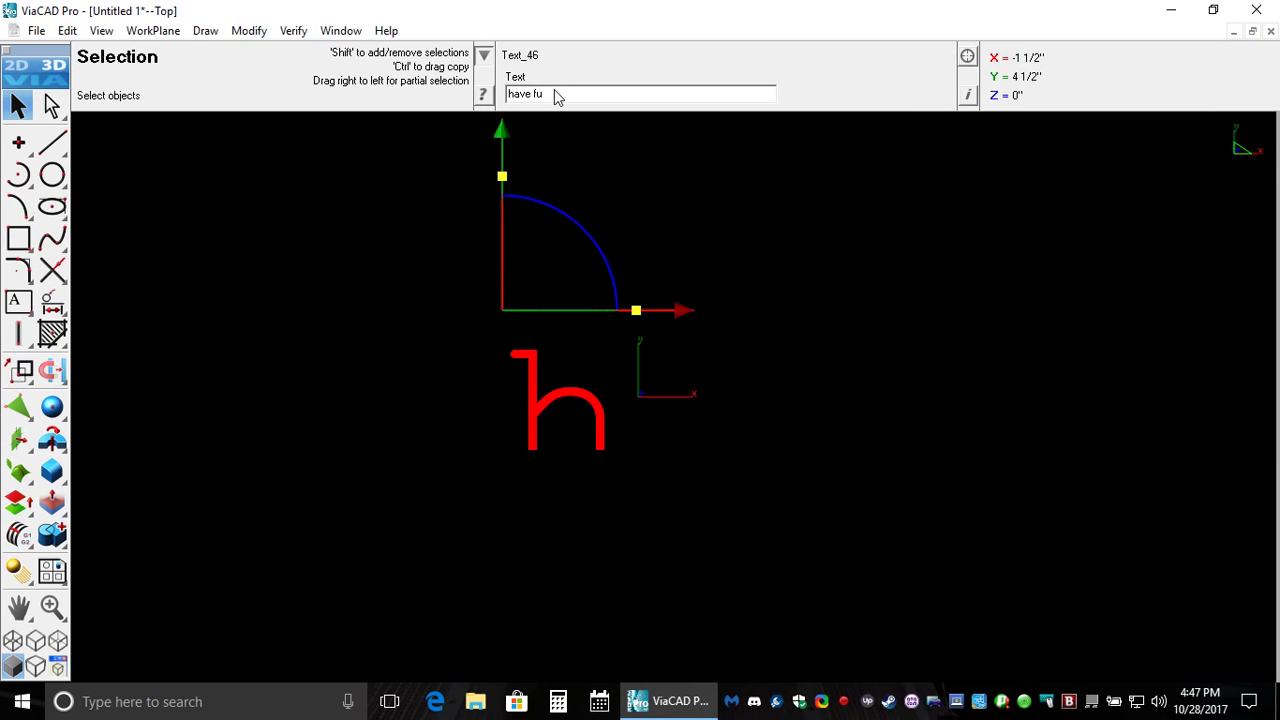
pyautogui.write('n')
pyautogui.press('Return')
pyautogui.click(969, 100)
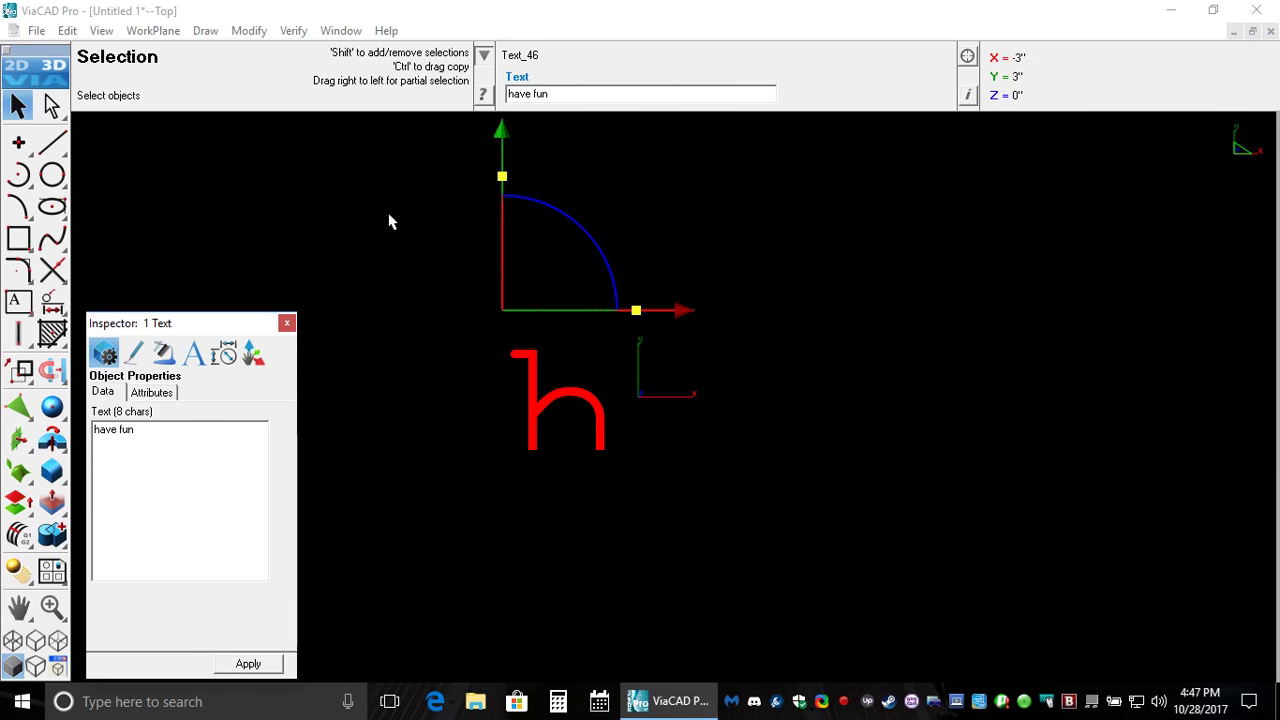
# Step: Try text sizes 10, 64 and 144, settle on size 64, then close the Inspector
pyautogui.click(194, 354)
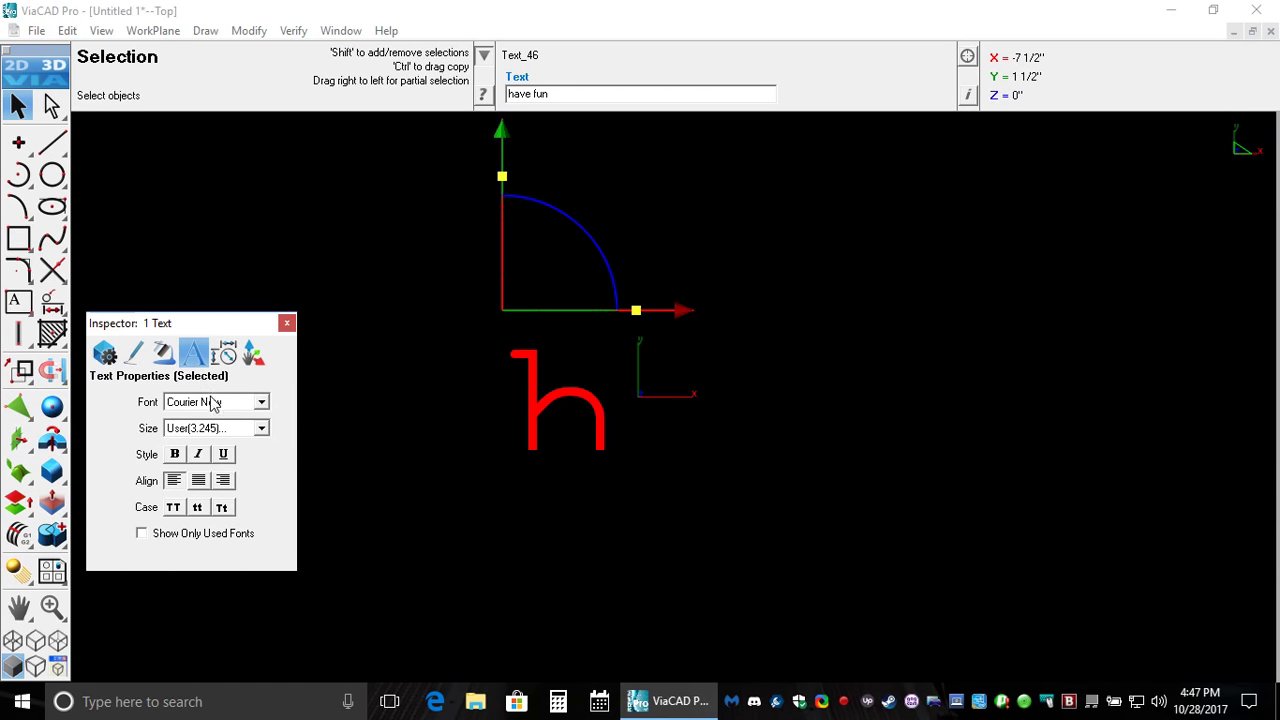
pyautogui.click(221, 428)
pyautogui.click(212, 469)
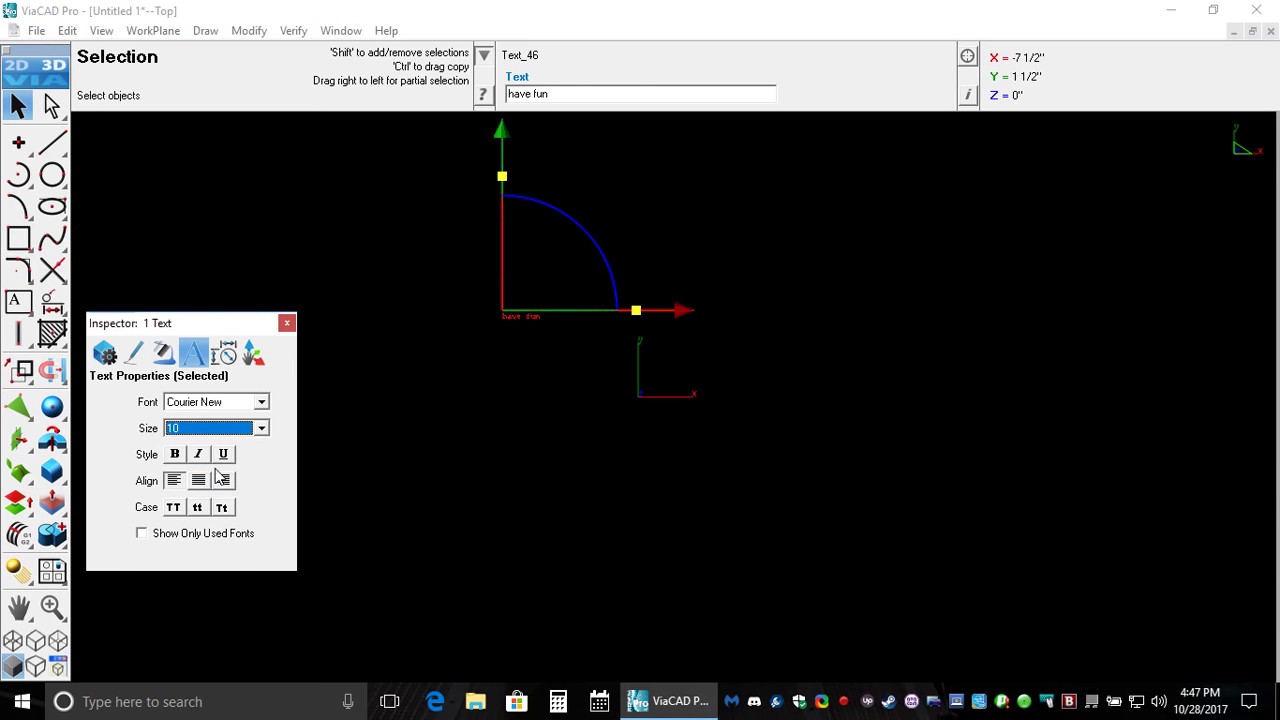
pyautogui.click(220, 428)
pyautogui.click(203, 554)
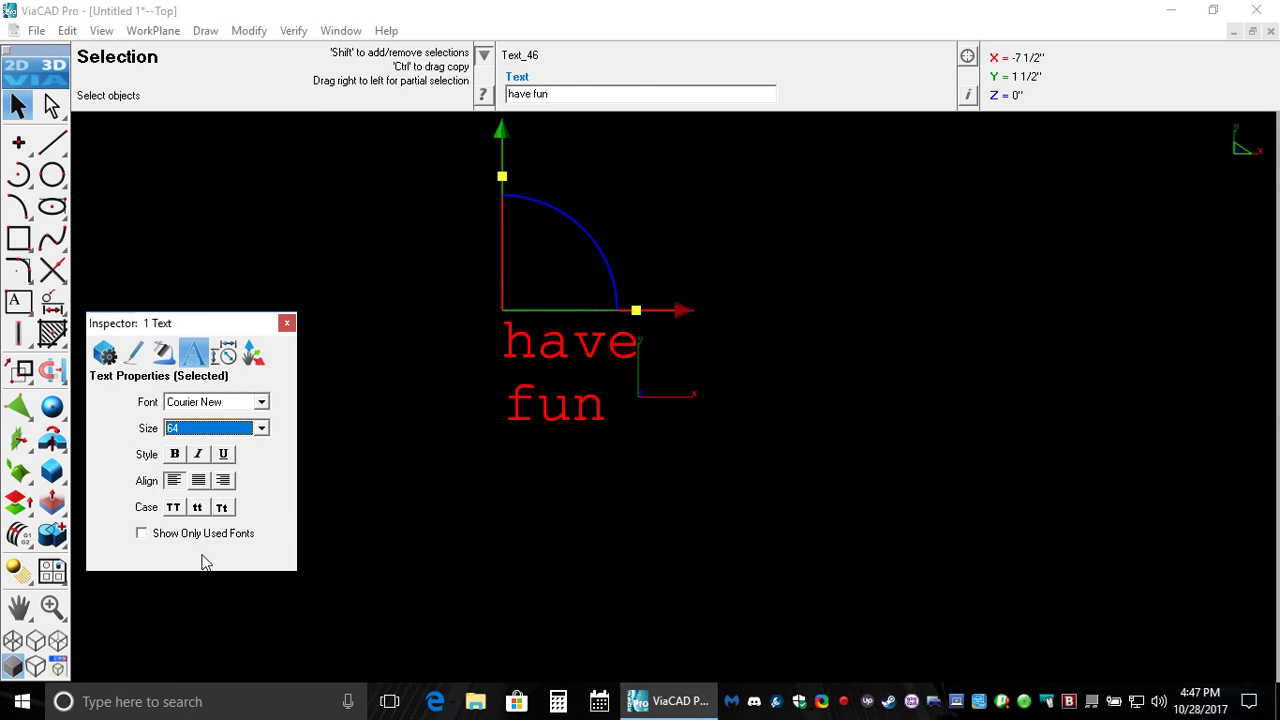
pyautogui.click(206, 430)
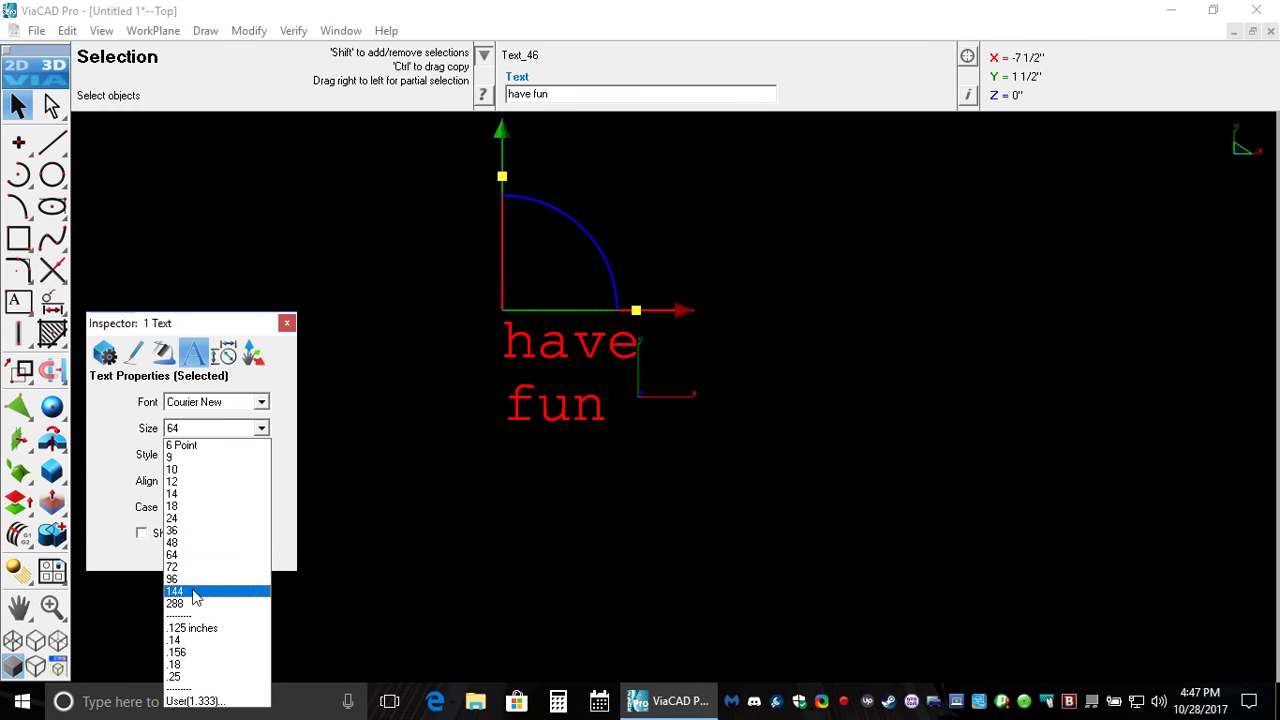
pyautogui.click(190, 597)
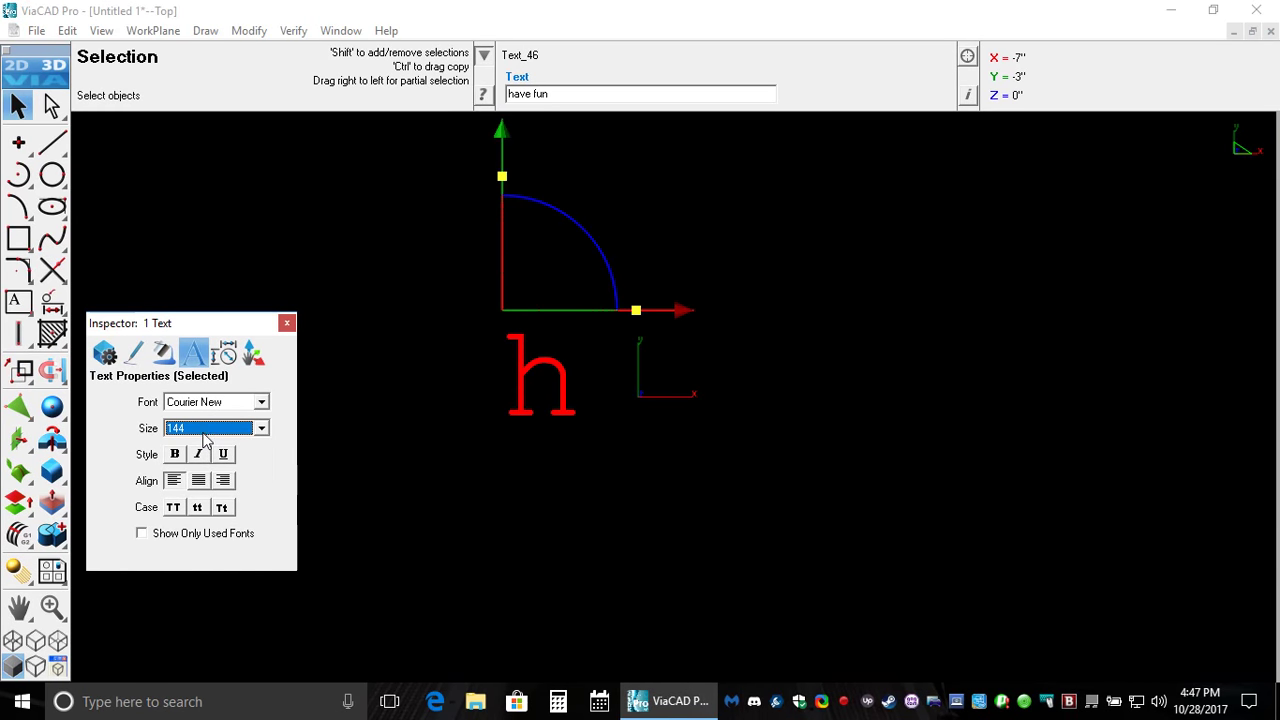
pyautogui.click(205, 430)
pyautogui.click(191, 554)
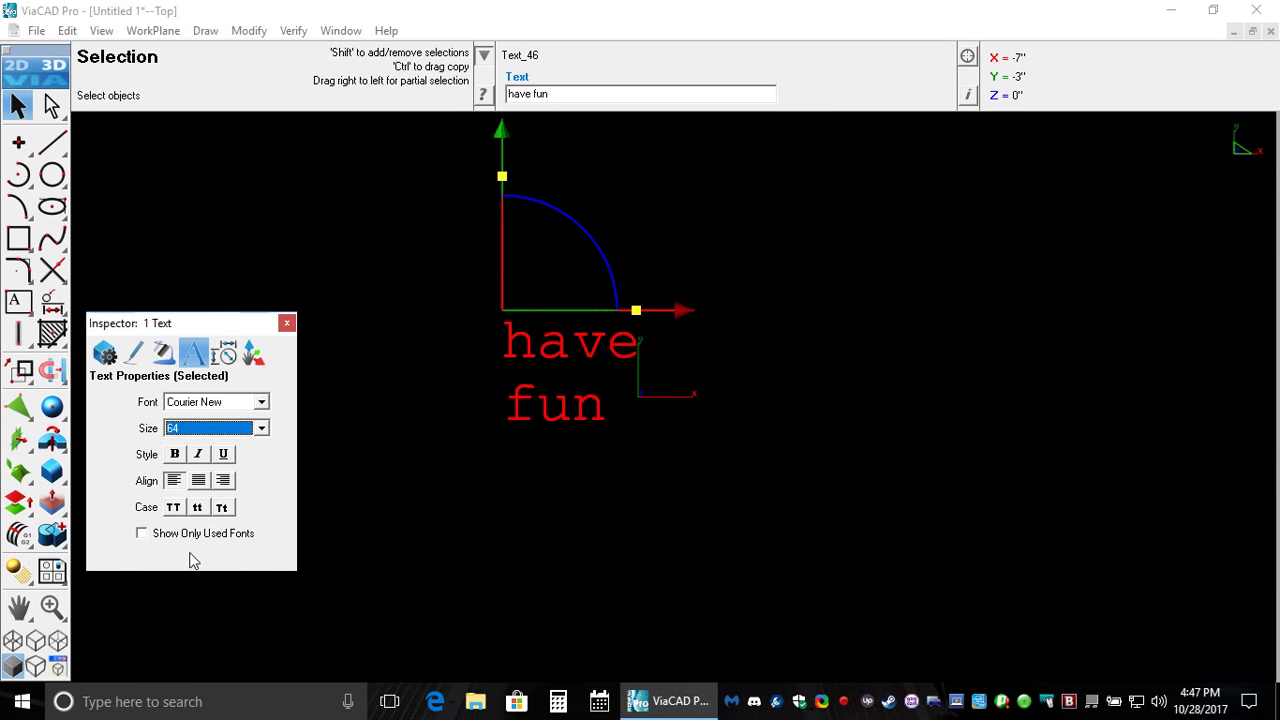
pyautogui.click(358, 364)
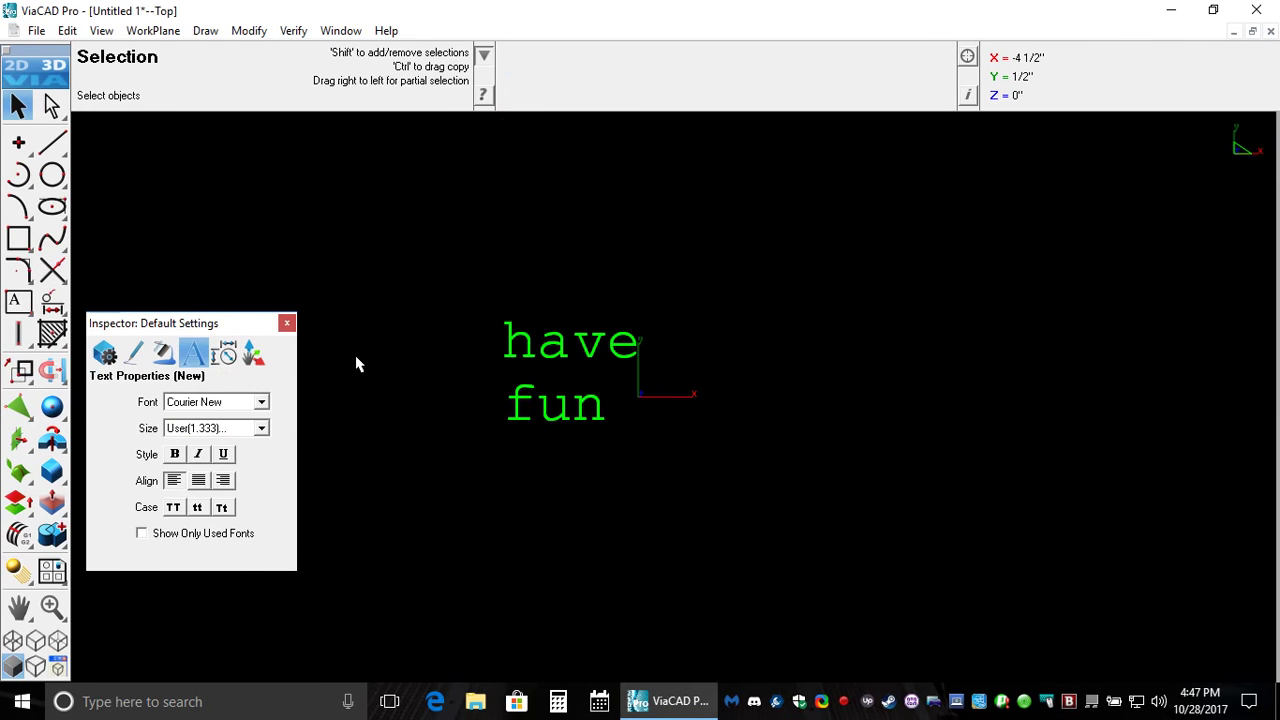
pyautogui.click(286, 324)
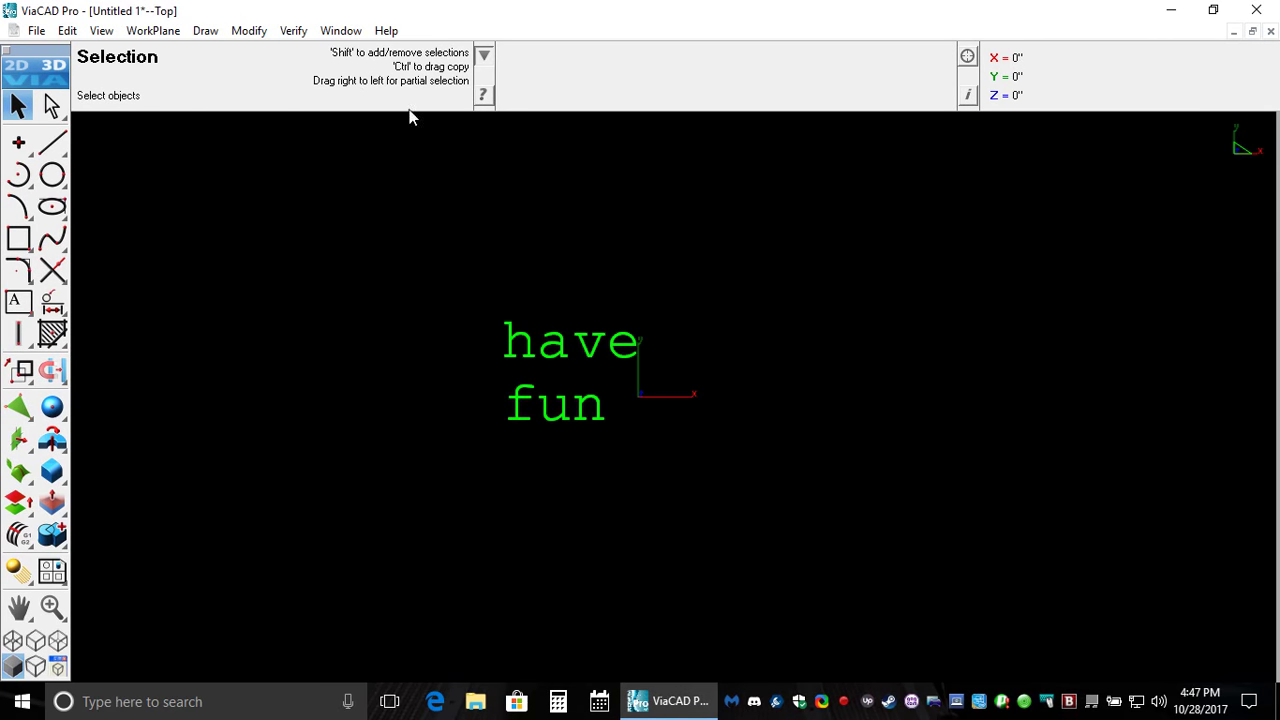
# Step: With nothing selected, browse the default Fill, Text, Dimension and Gripper settings, ending on Object Properties
pyautogui.click(968, 95)
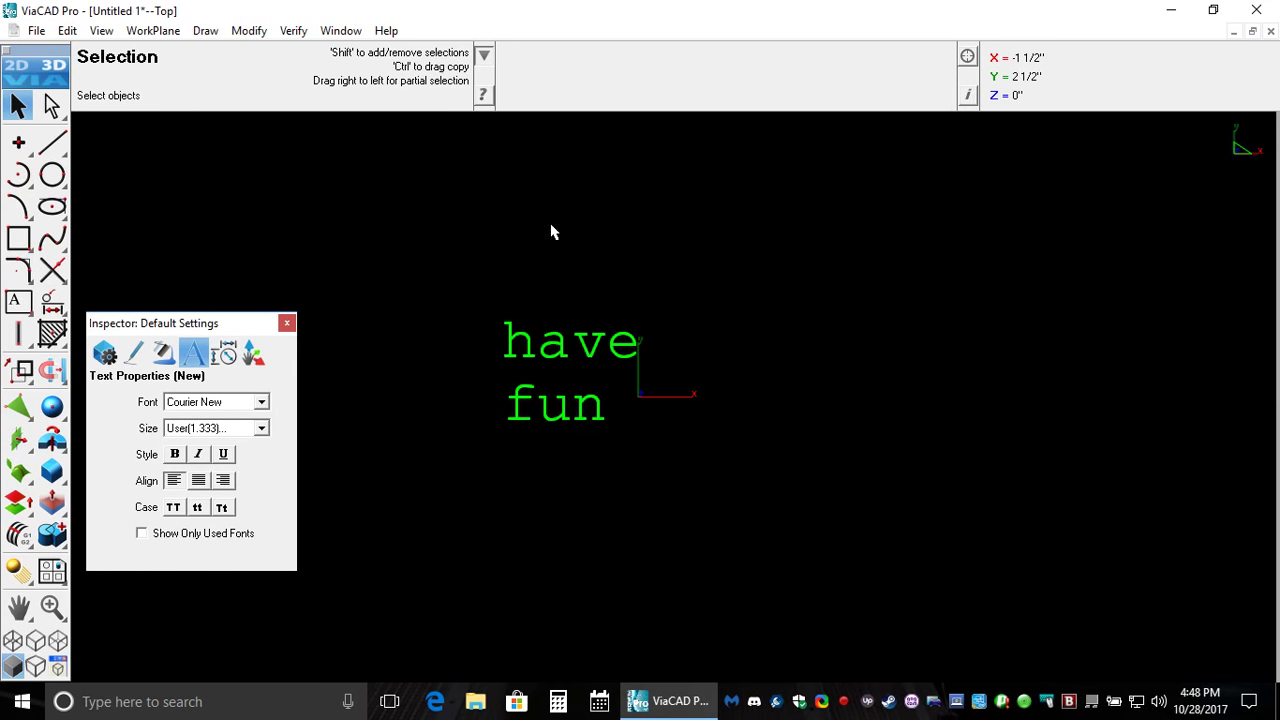
pyautogui.click(167, 355)
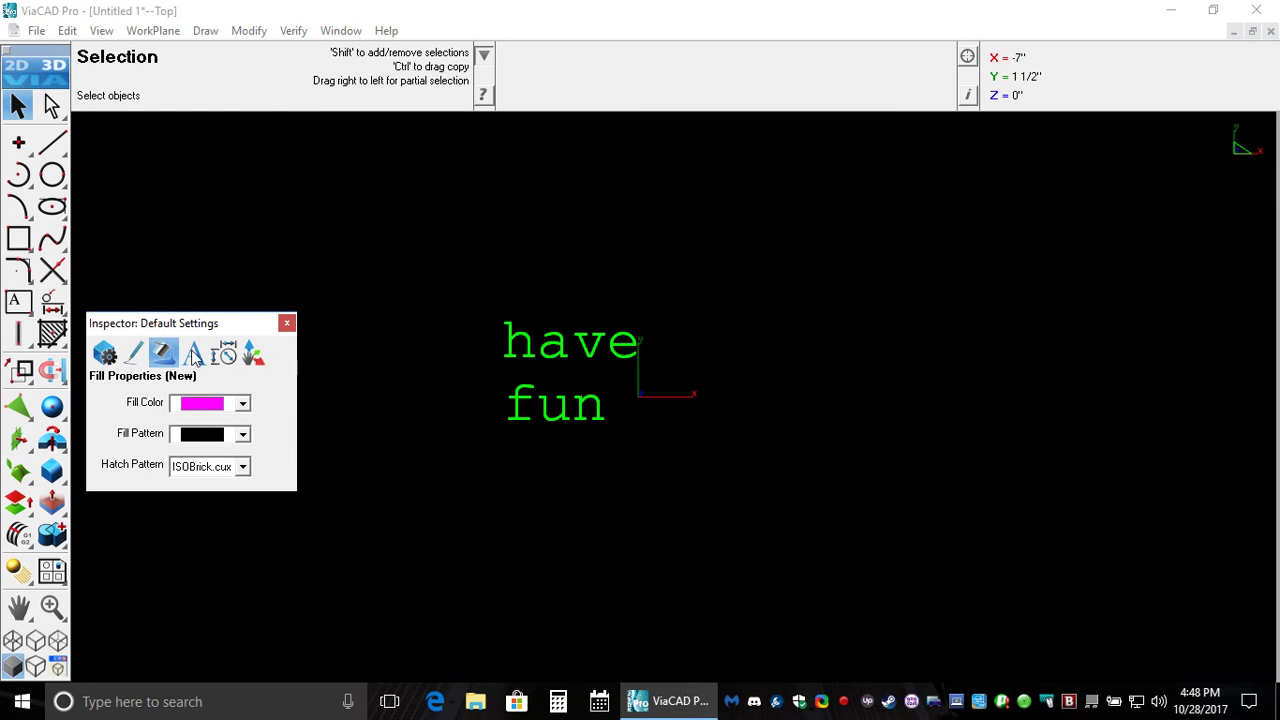
pyautogui.click(194, 355)
pyautogui.click(226, 355)
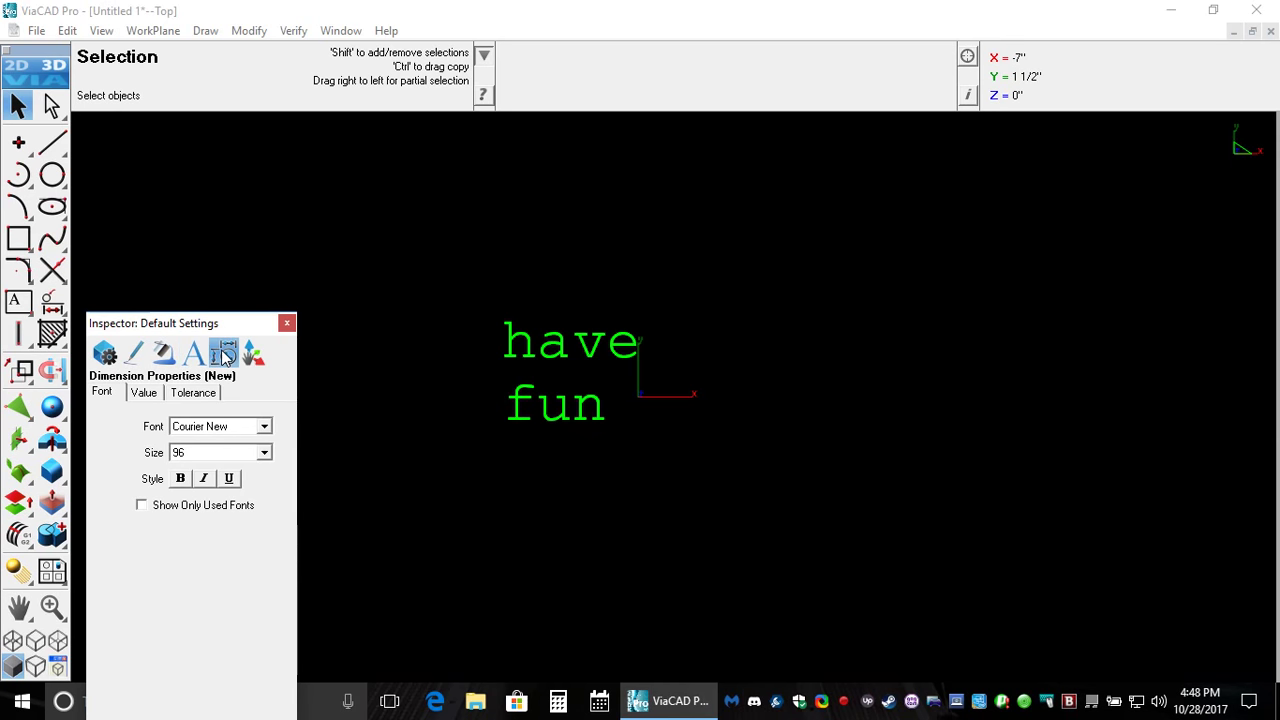
pyautogui.click(254, 355)
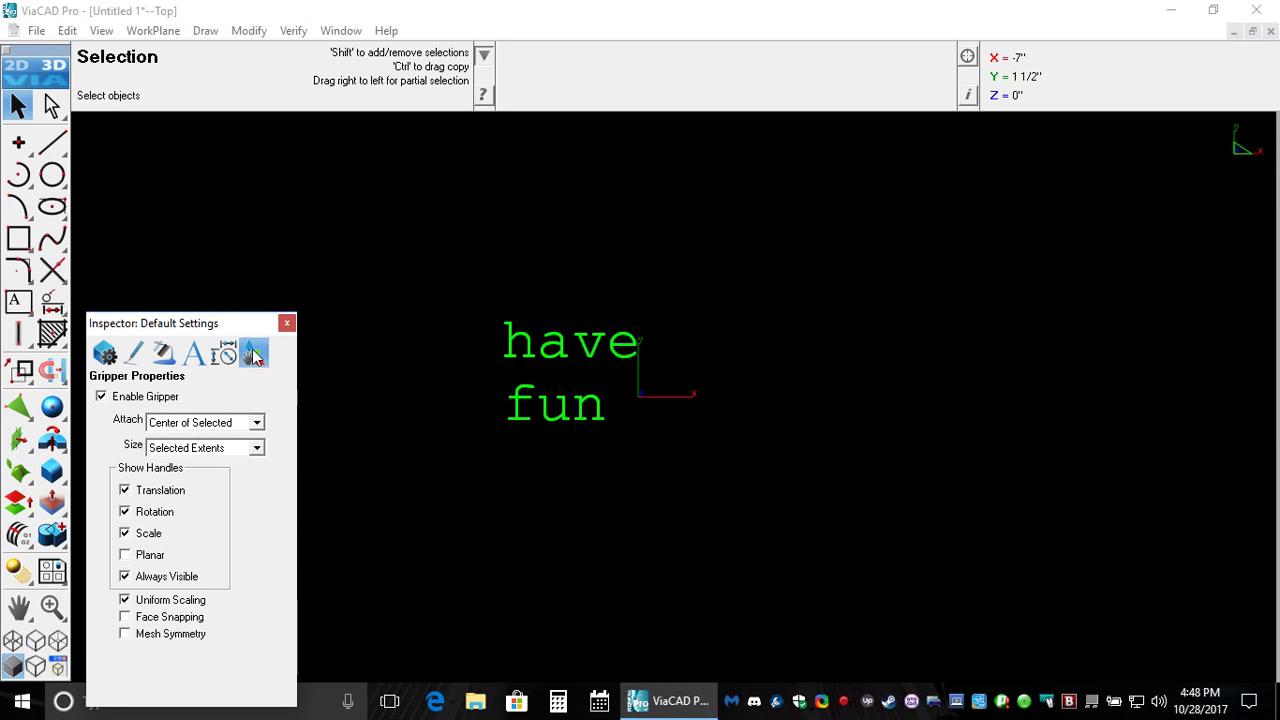
pyautogui.click(104, 355)
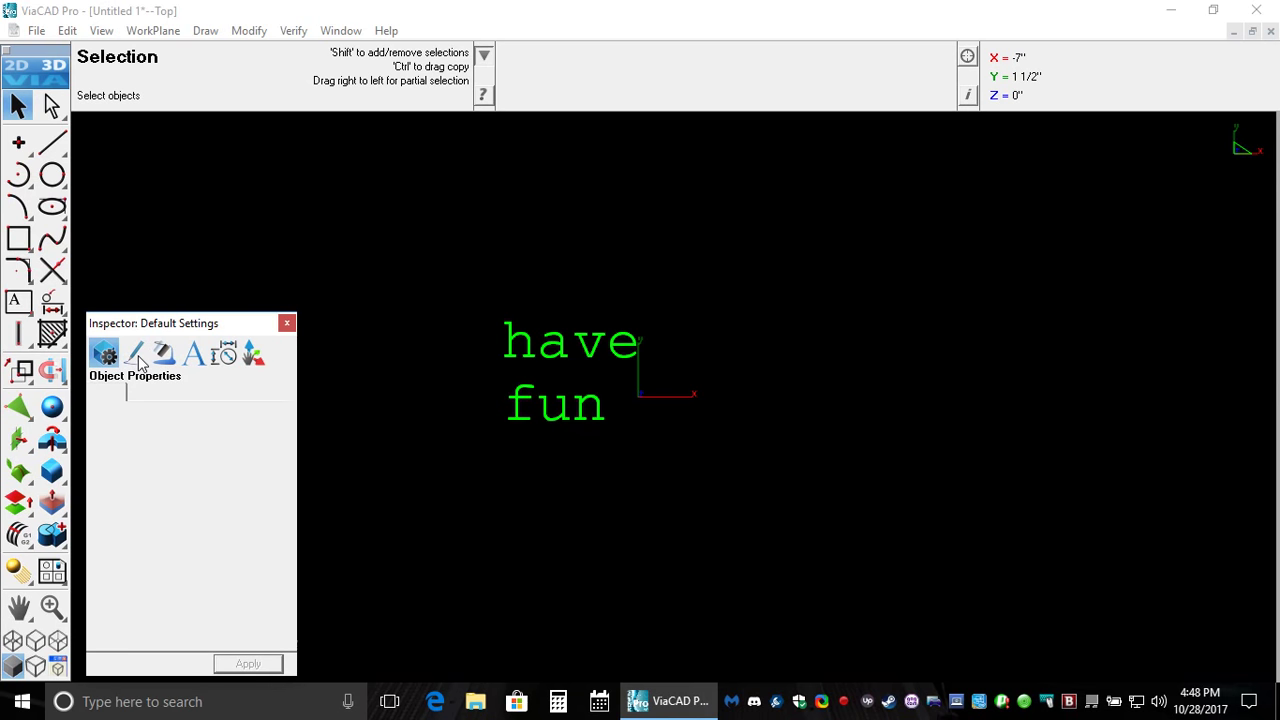
# Step: Select the 'have fun' text and browse its attributes, pen, fill, font, dimension and gripper pages
pyautogui.click(548, 352)
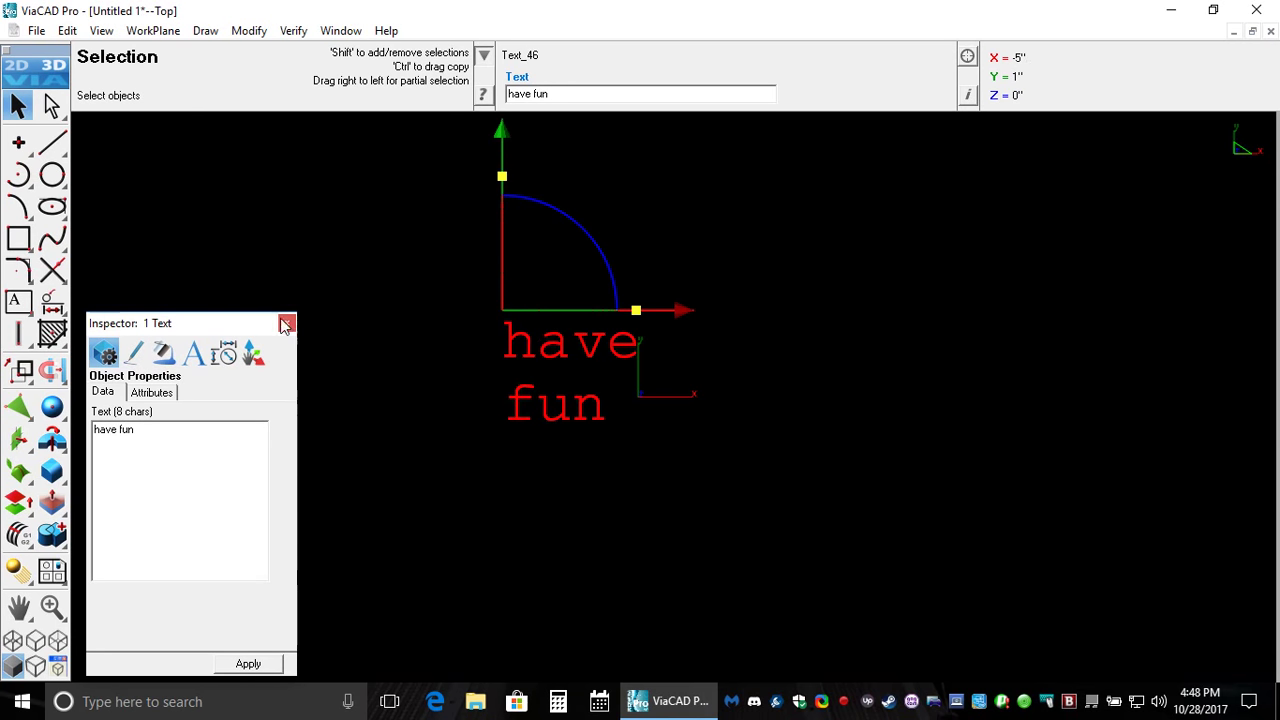
pyautogui.click(147, 394)
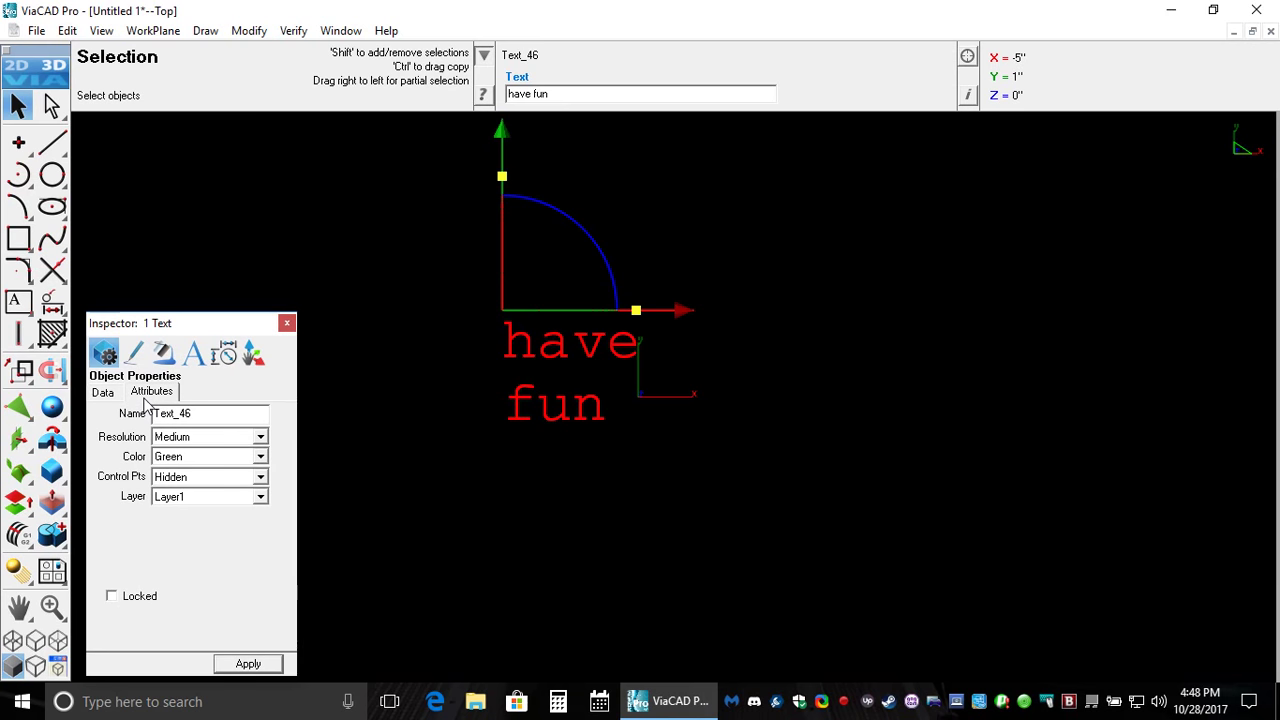
pyautogui.click(102, 394)
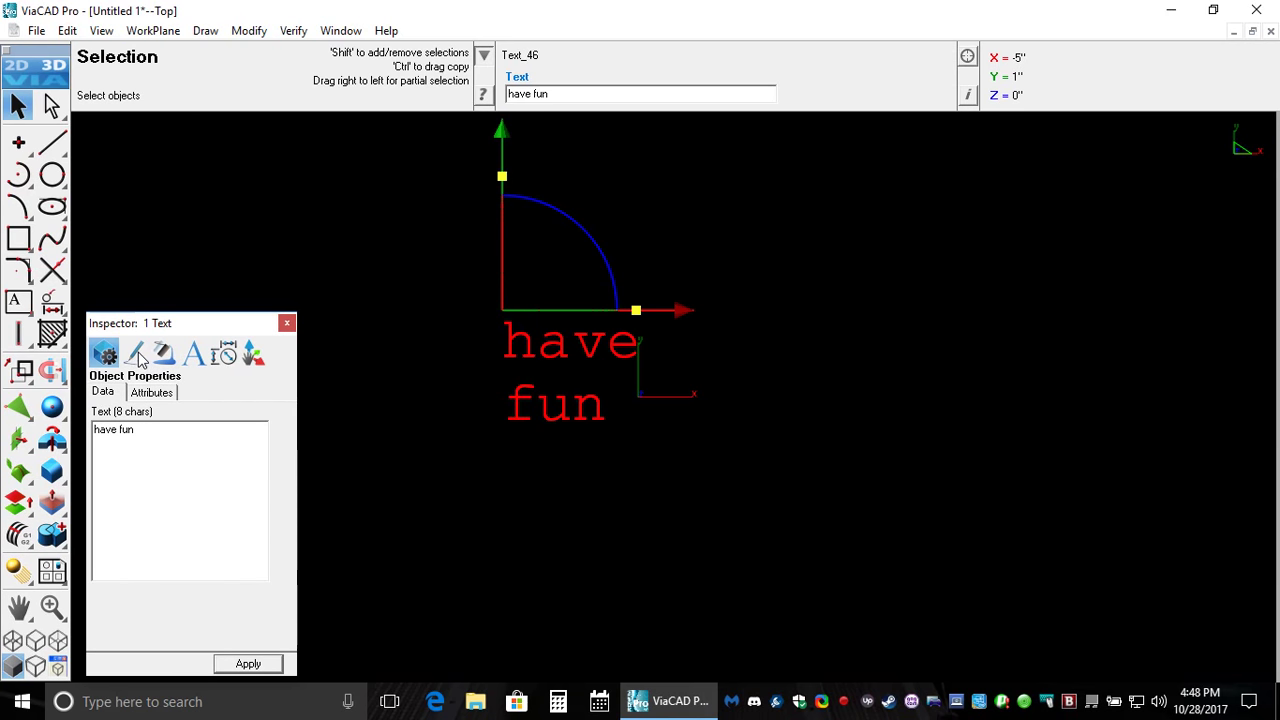
pyautogui.click(137, 356)
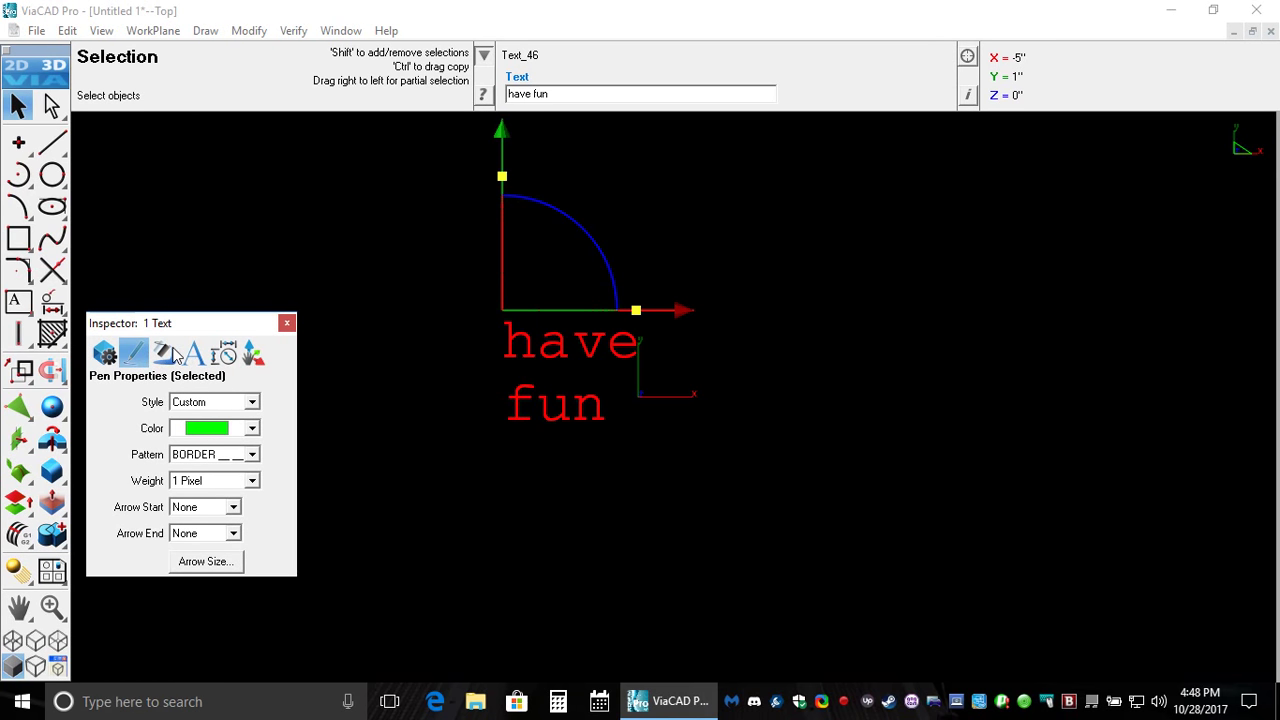
pyautogui.click(172, 347)
pyautogui.click(197, 357)
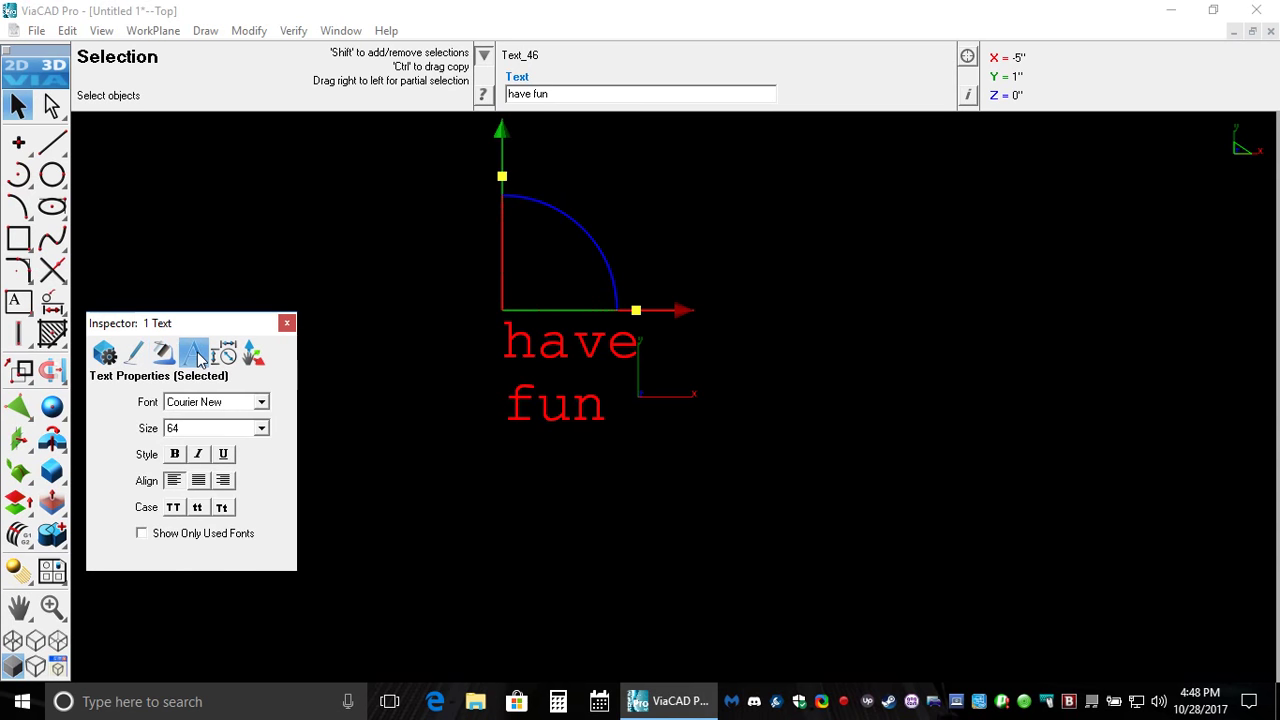
pyautogui.click(228, 356)
pyautogui.click(254, 354)
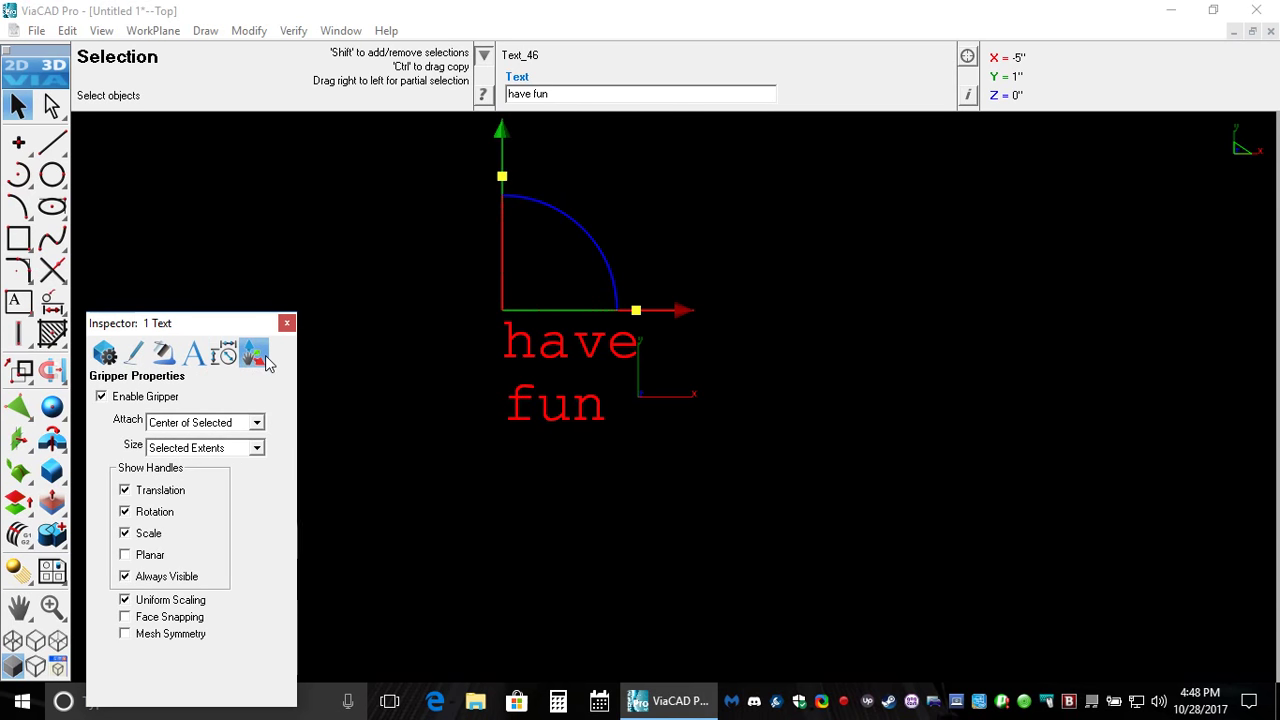
pyautogui.click(105, 353)
# Step: Cycle through the text's pen, fill, font, dimension and gripper pages again, then close the Inspector
pyautogui.click(137, 356)
pyautogui.click(172, 354)
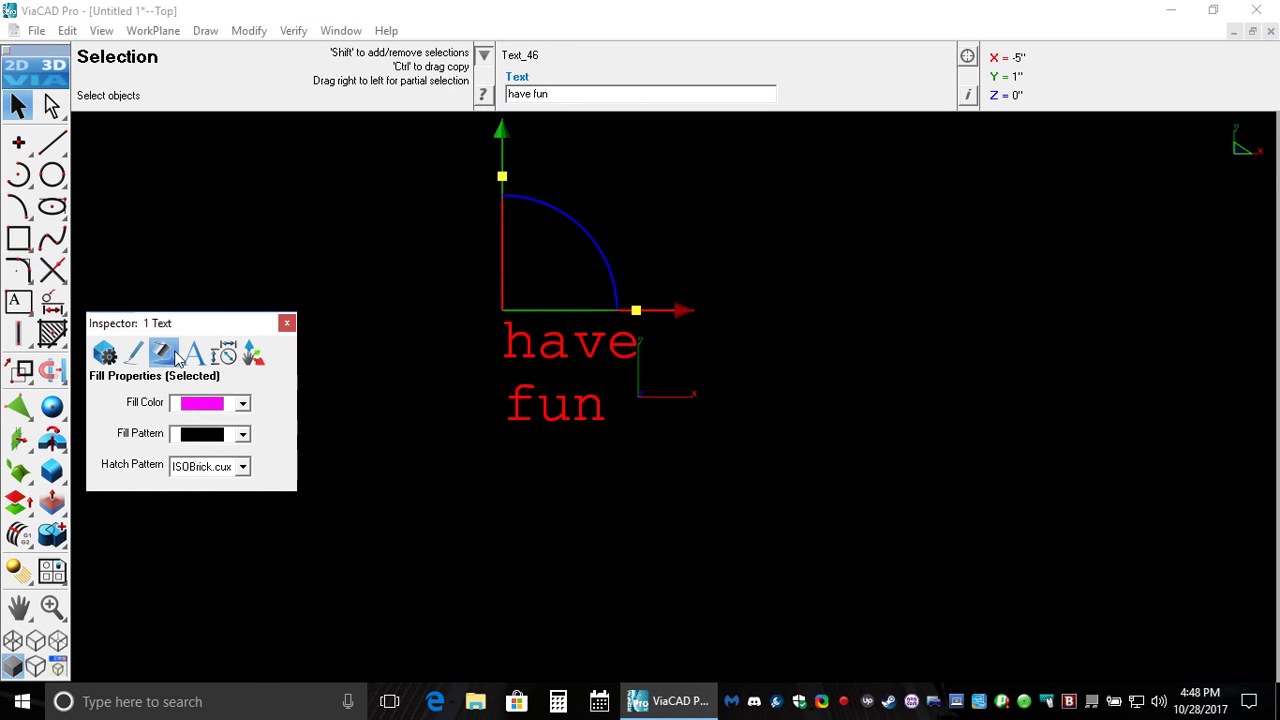
pyautogui.click(197, 356)
pyautogui.click(228, 356)
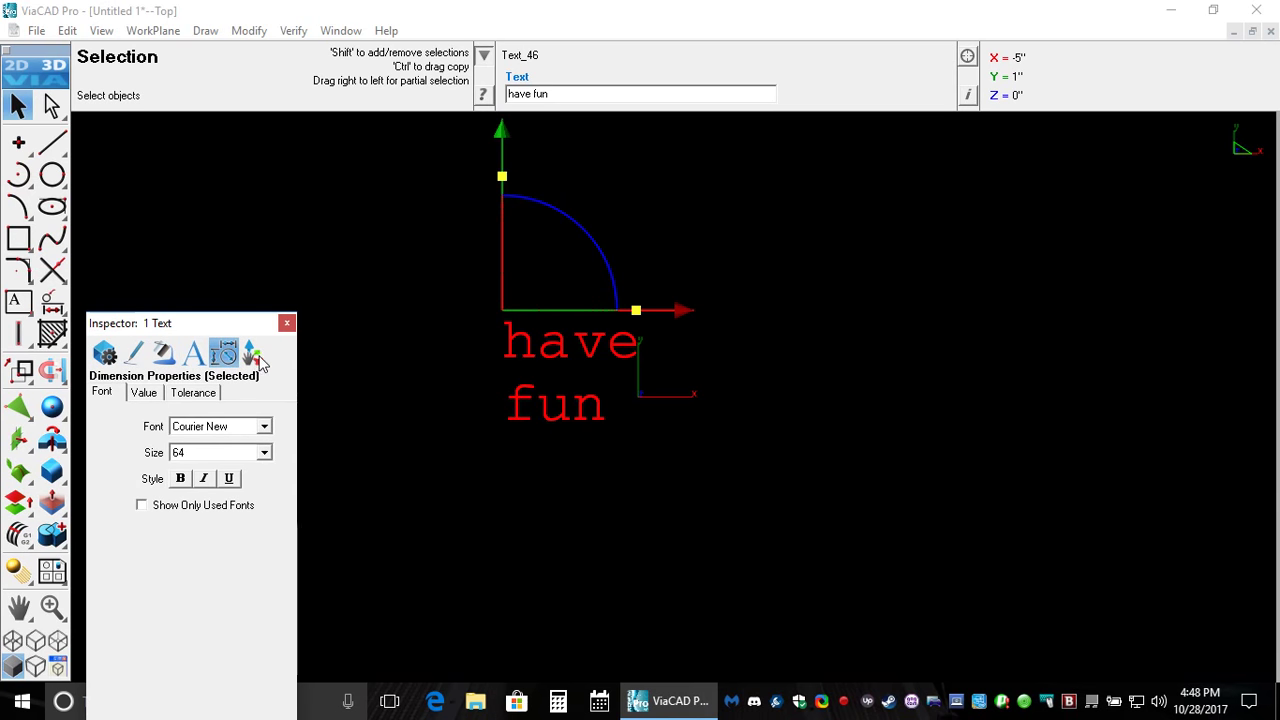
pyautogui.click(255, 355)
pyautogui.click(105, 354)
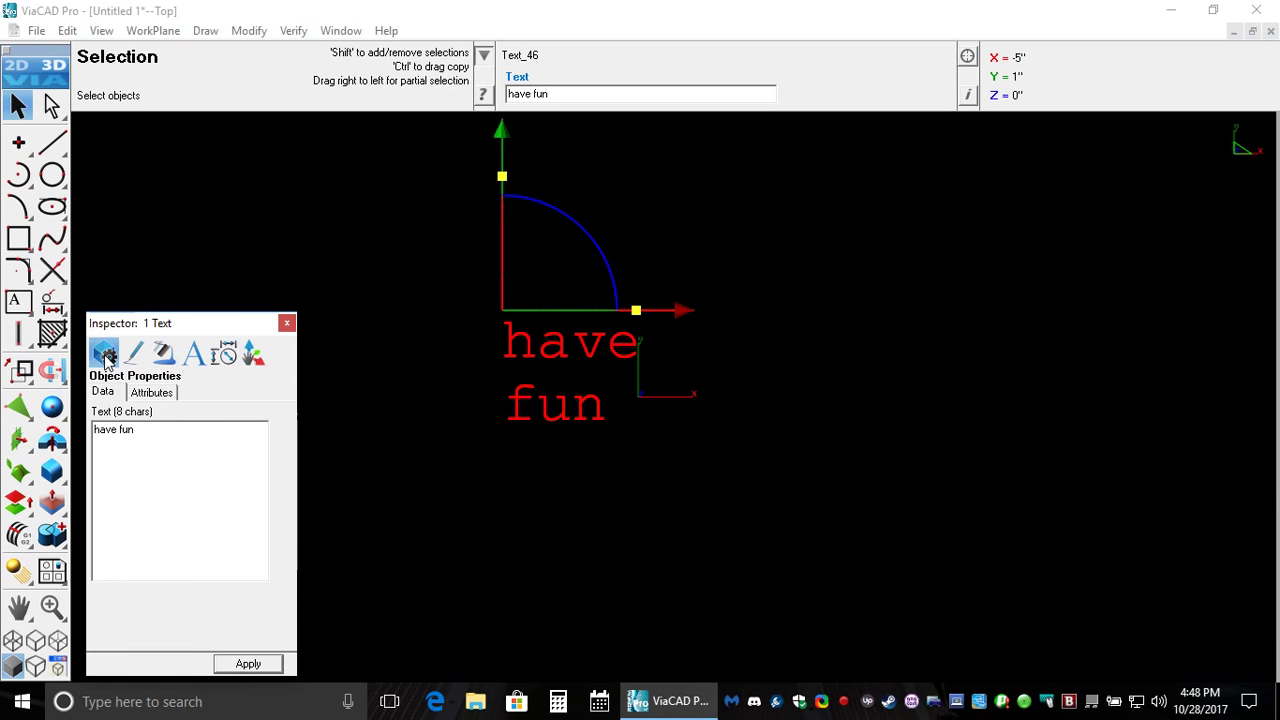
pyautogui.click(287, 323)
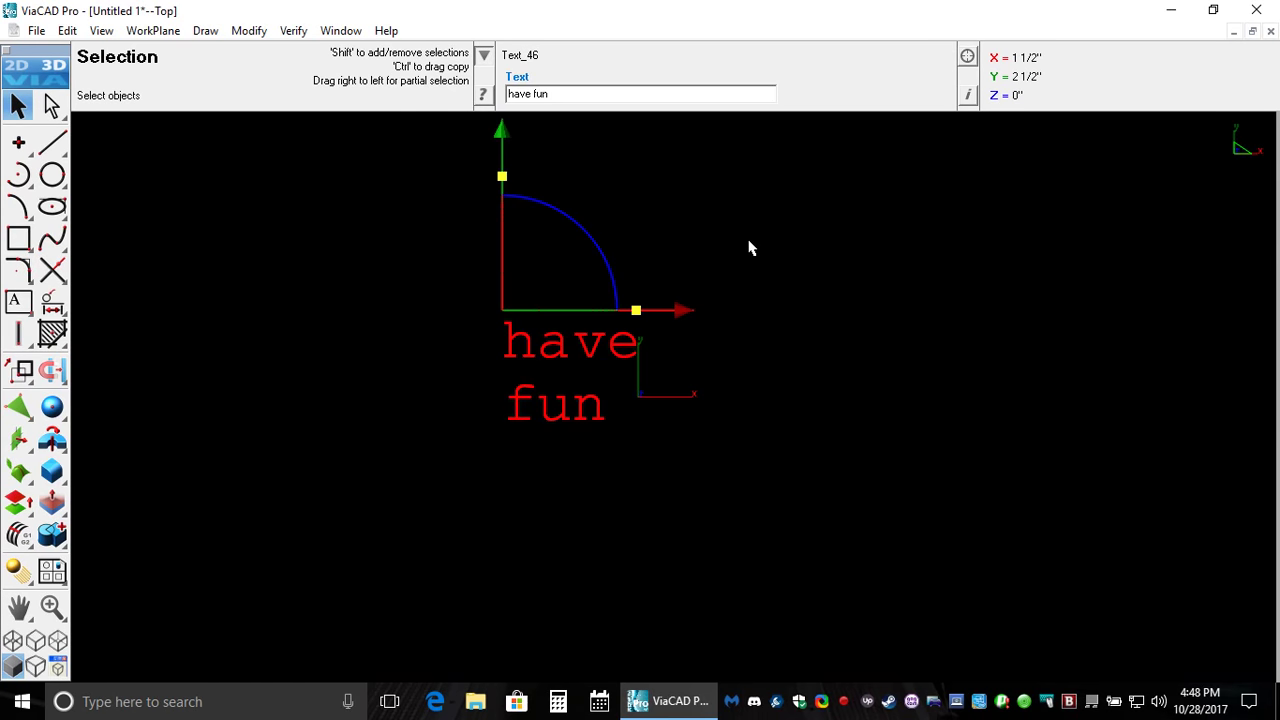
# Step: Pan the view, then dynamically rotate it about the origin so the text tilts in 3D
pyautogui.click(388, 308)
pyautogui.moveTo(388, 308); pyautogui.dragTo(400, 346, button='middle')
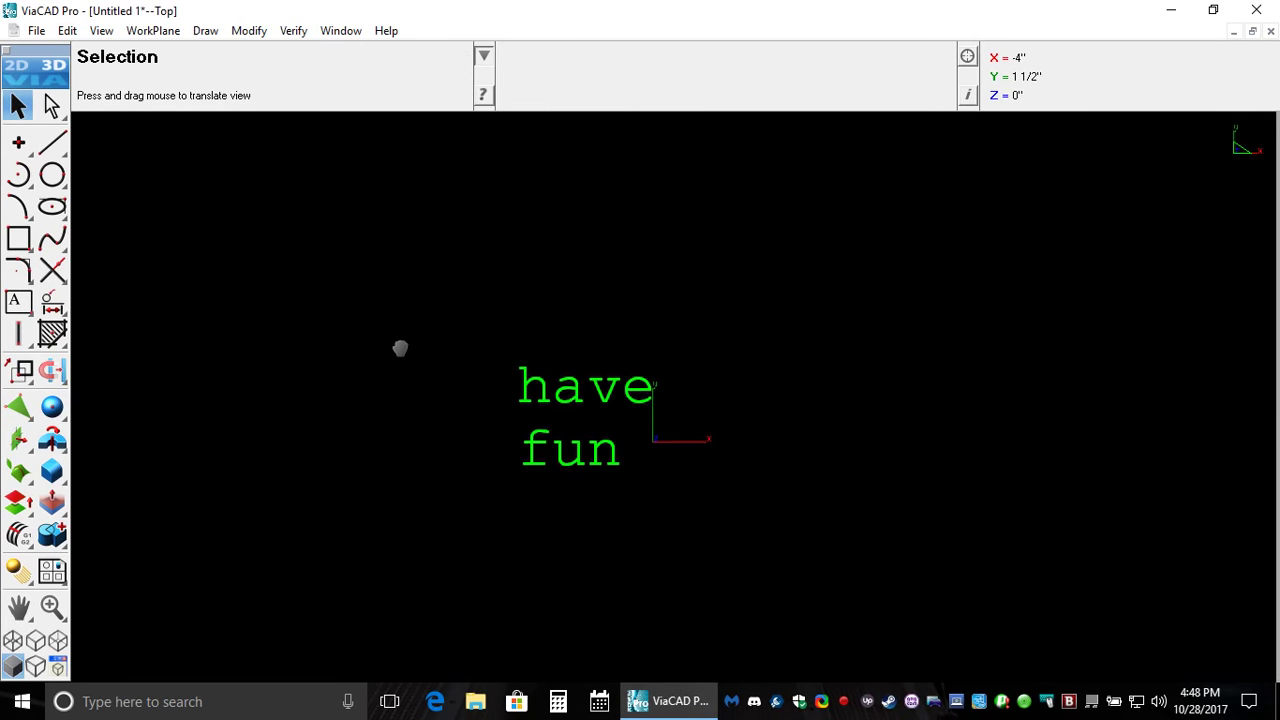
pyautogui.moveTo(18, 623); pyautogui.dragTo(117, 607)
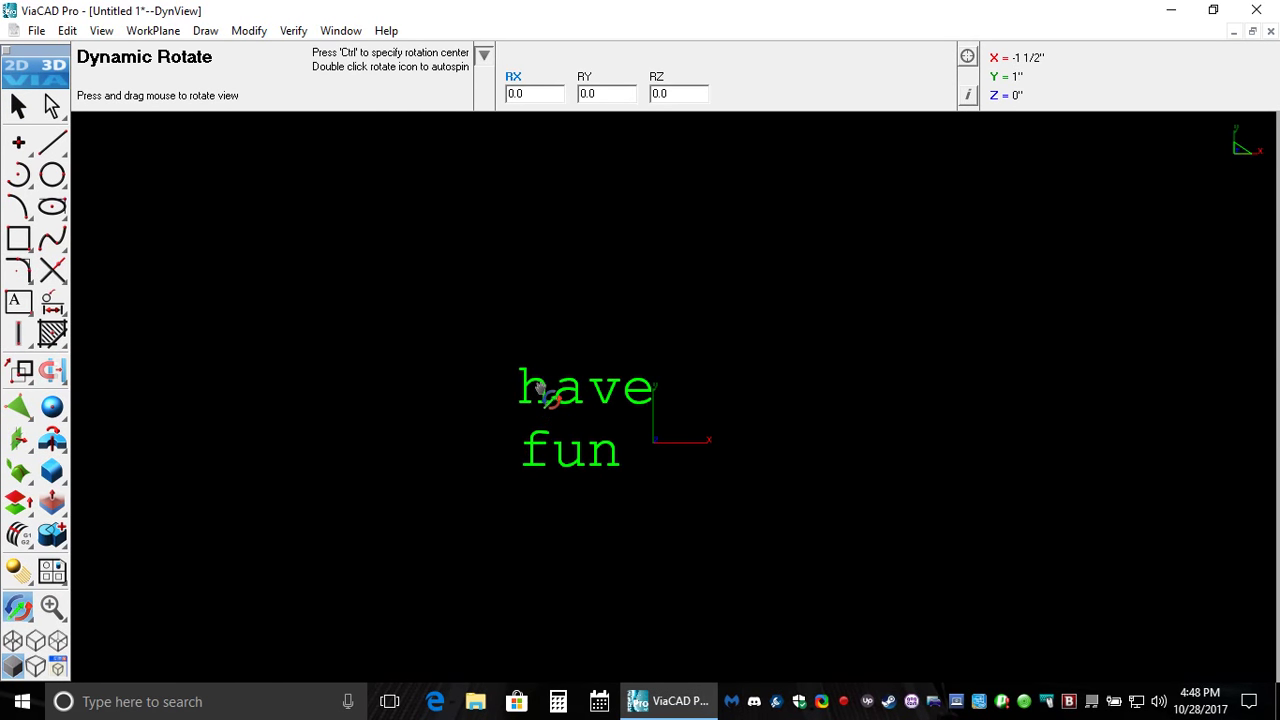
pyautogui.press('ctrl')
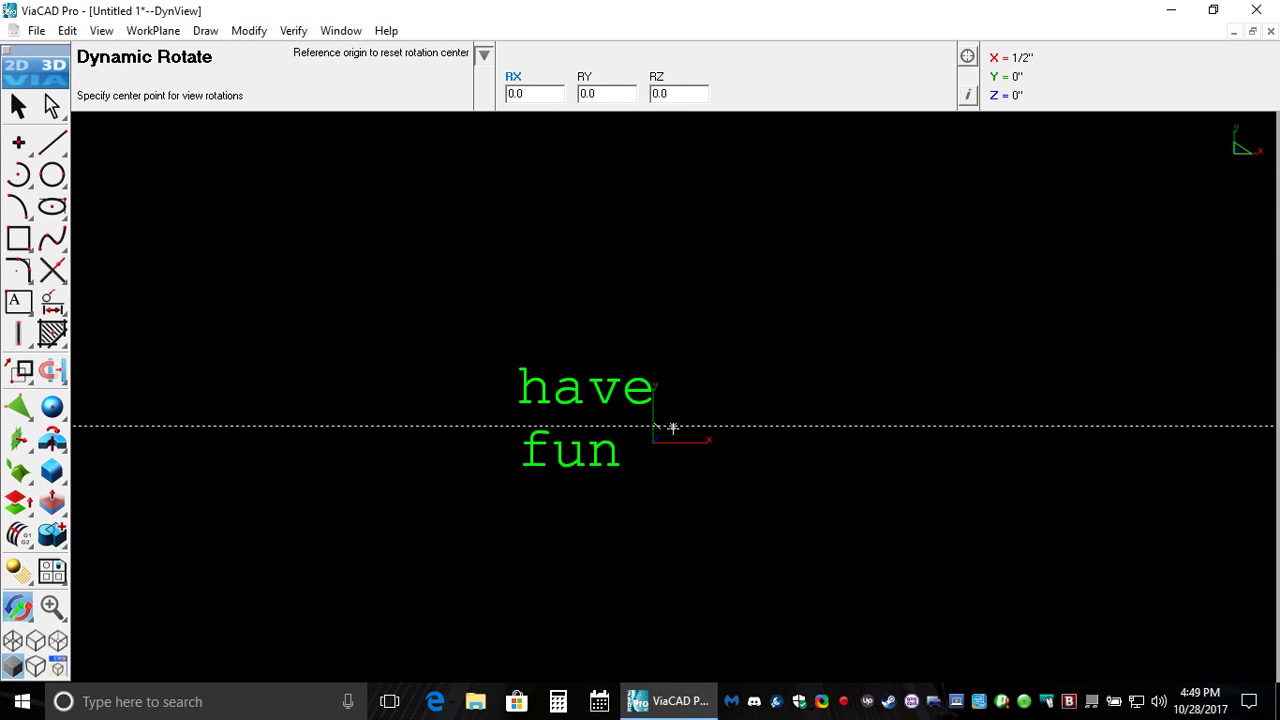
pyautogui.click(654, 441)
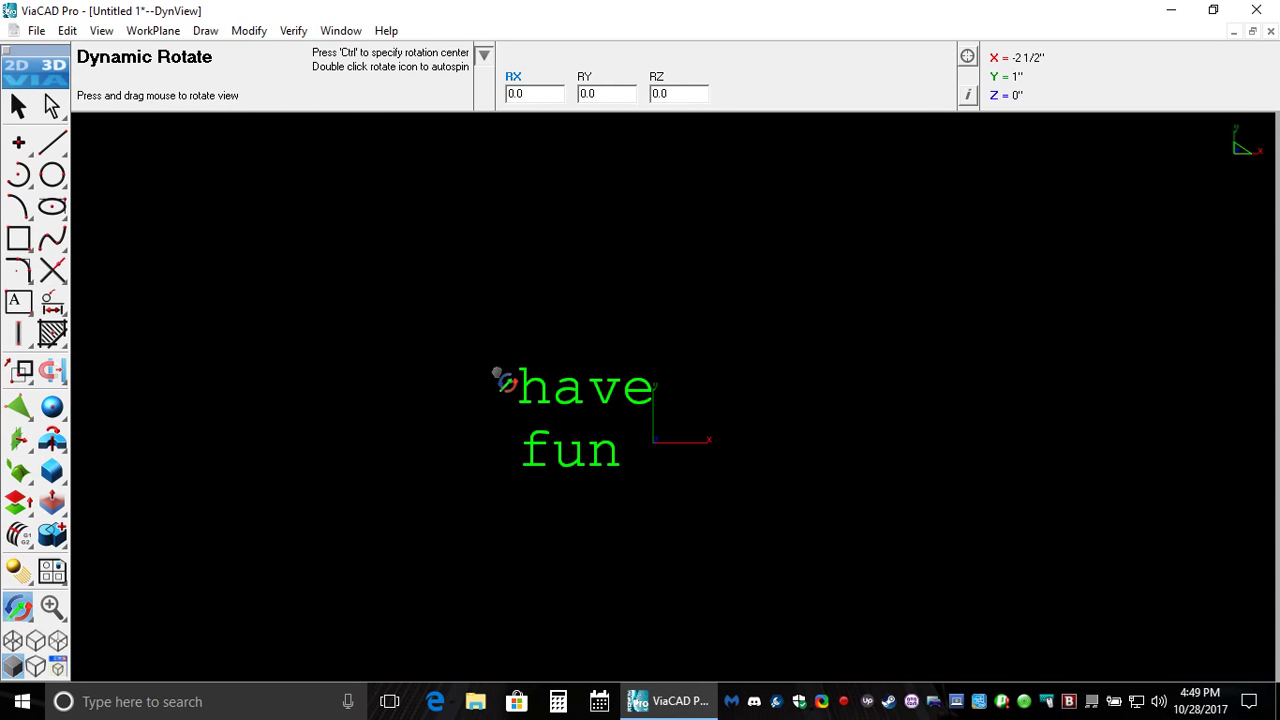
pyautogui.moveTo(507, 382); pyautogui.dragTo(630, 414)
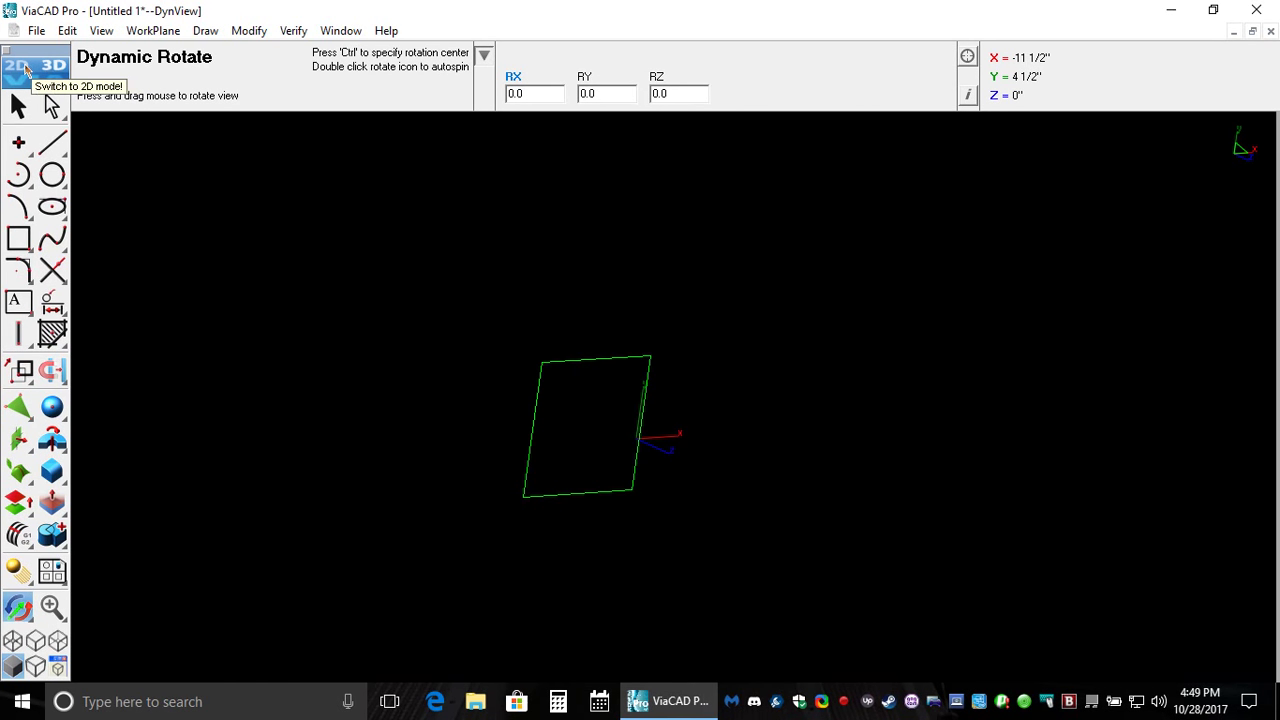
# Step: Orbit the view repeatedly around the 'have fun' text box until it appears as a tilted quadrilateral
pyautogui.moveTo(586, 391); pyautogui.dragTo(545, 440)
pyautogui.moveTo(546, 445); pyautogui.dragTo(443, 326)
pyautogui.moveTo(705, 352); pyautogui.dragTo(675, 412)
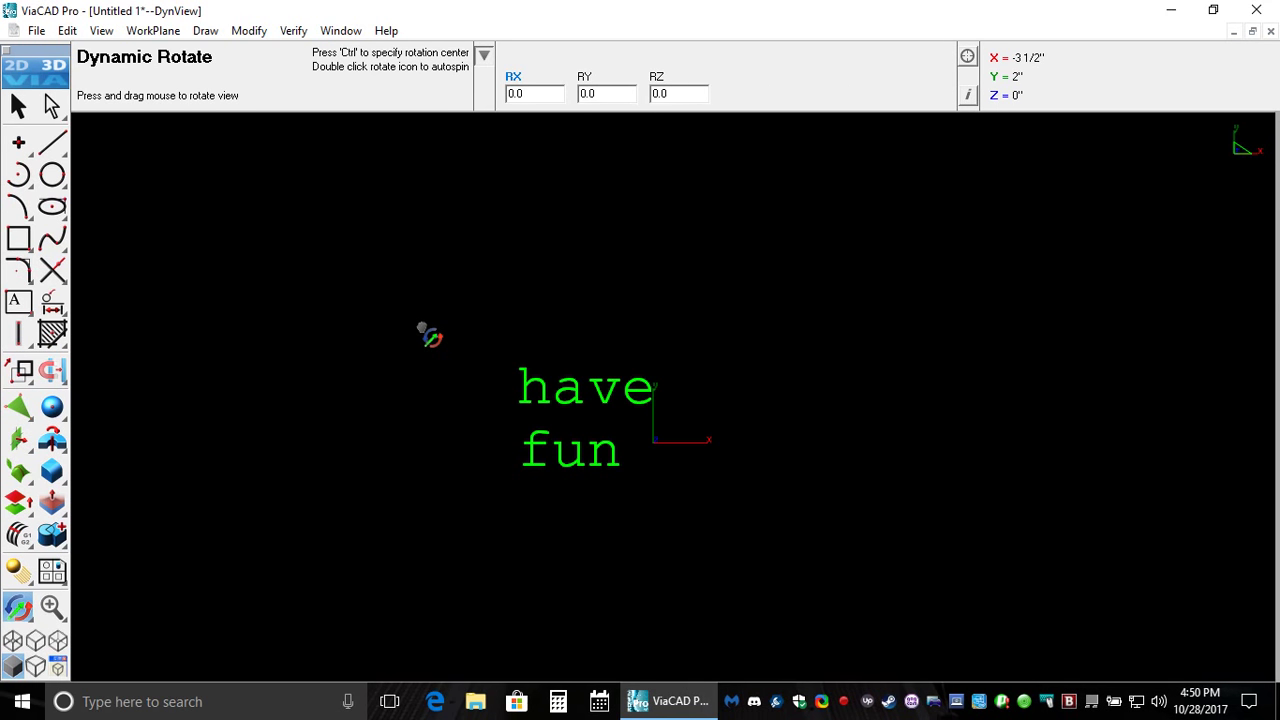
pyautogui.moveTo(430, 337); pyautogui.dragTo(532, 395)
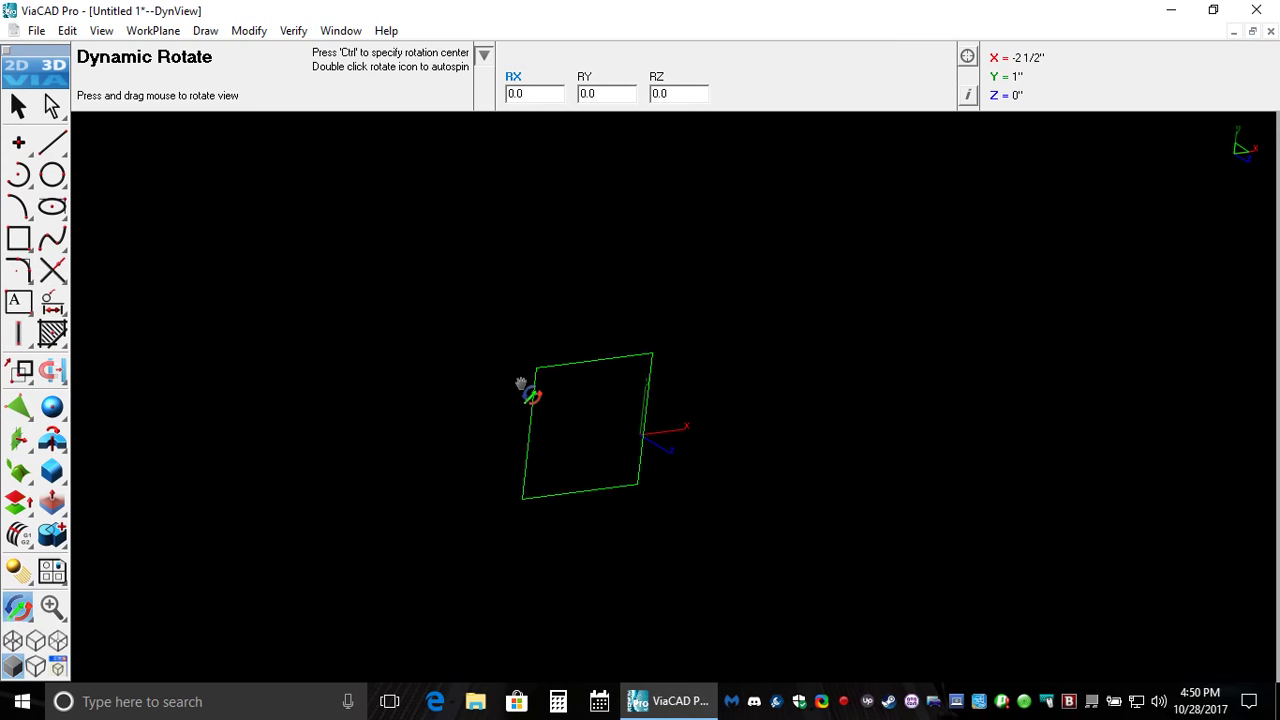
pyautogui.moveTo(531, 394); pyautogui.dragTo(389, 421)
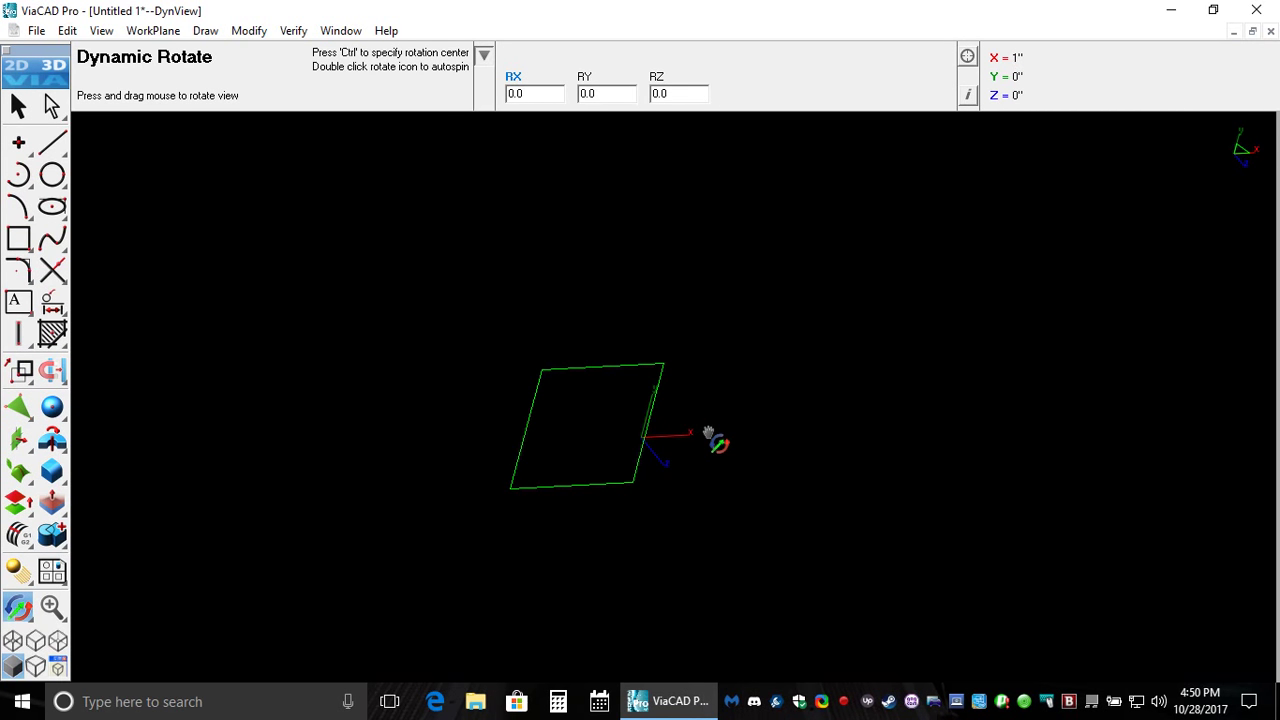
pyautogui.moveTo(729, 463); pyautogui.dragTo(484, 445)
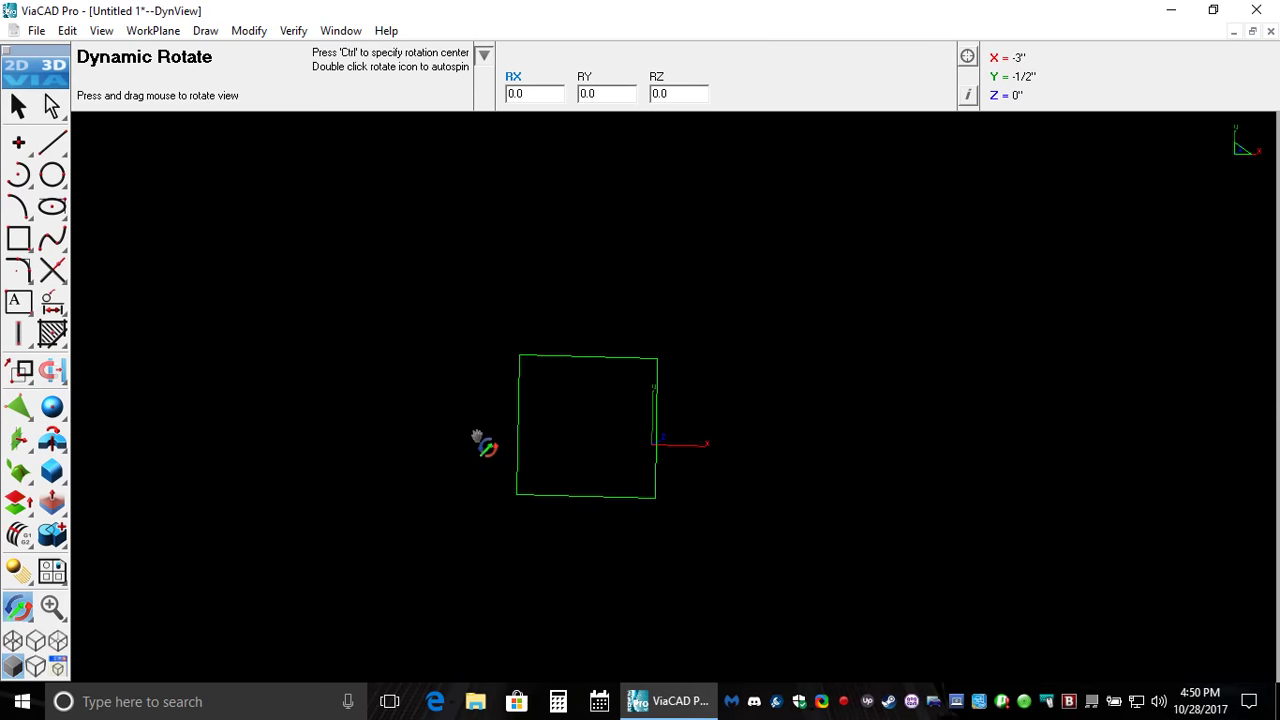
pyautogui.moveTo(620, 423); pyautogui.dragTo(614, 323)
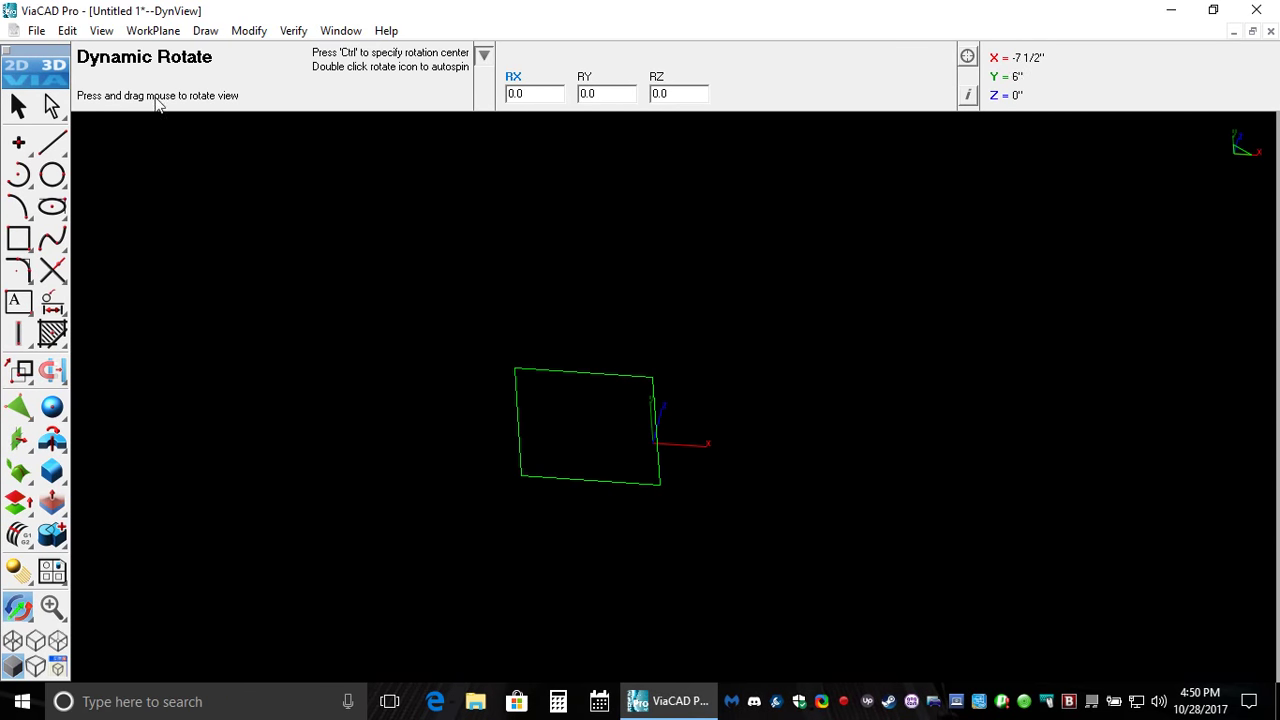
# Step: Redraw the screen and place horizontal text 'dfsadfsad' just above the square
pyautogui.click(101, 30)
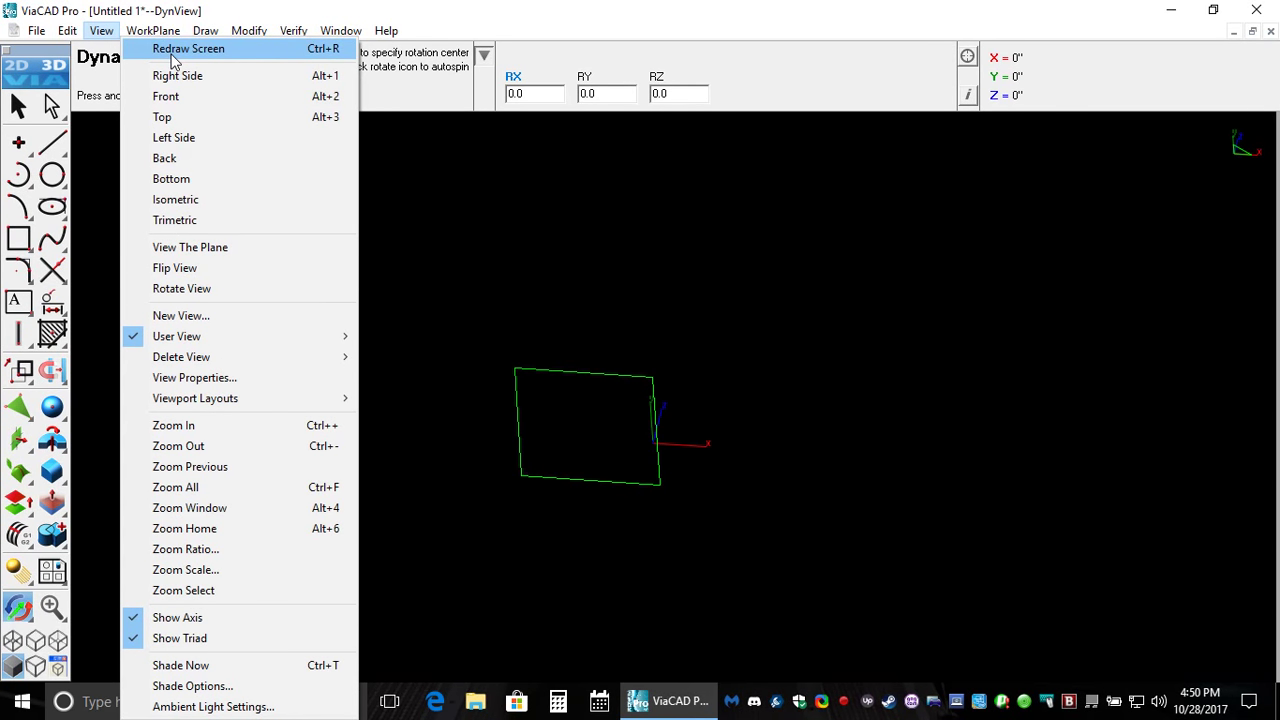
pyautogui.click(172, 52)
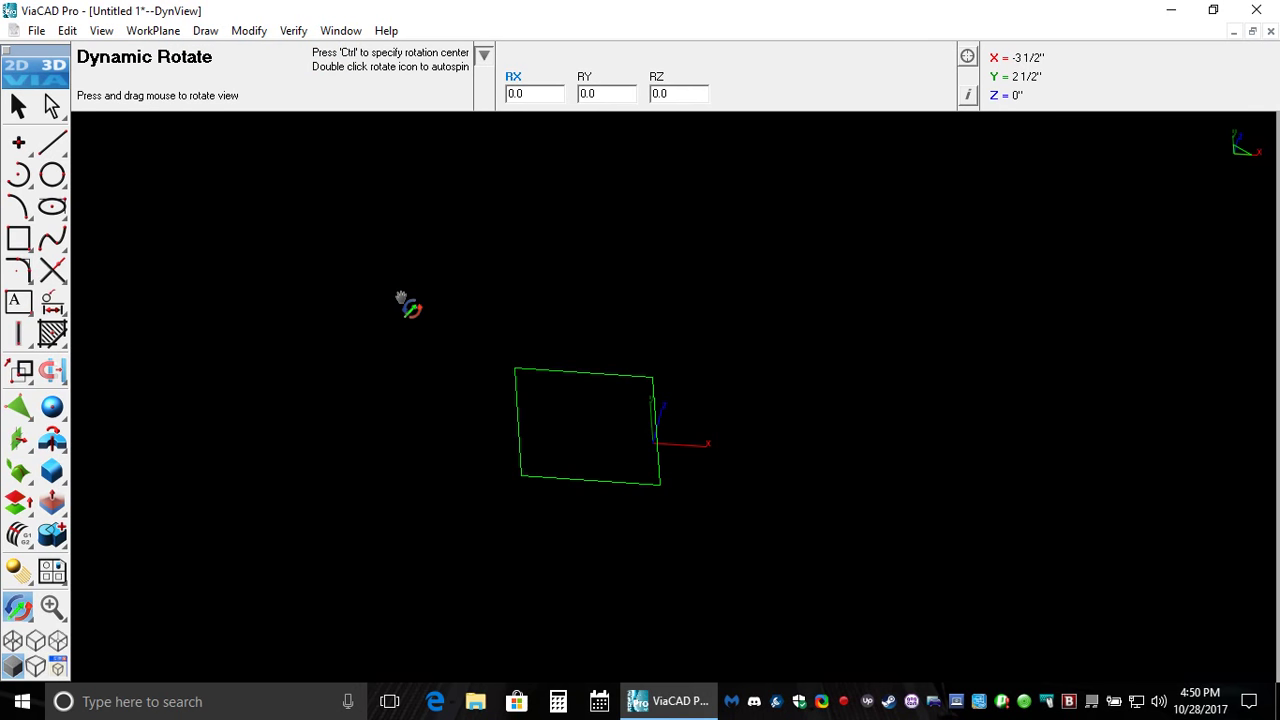
pyautogui.click(18, 301)
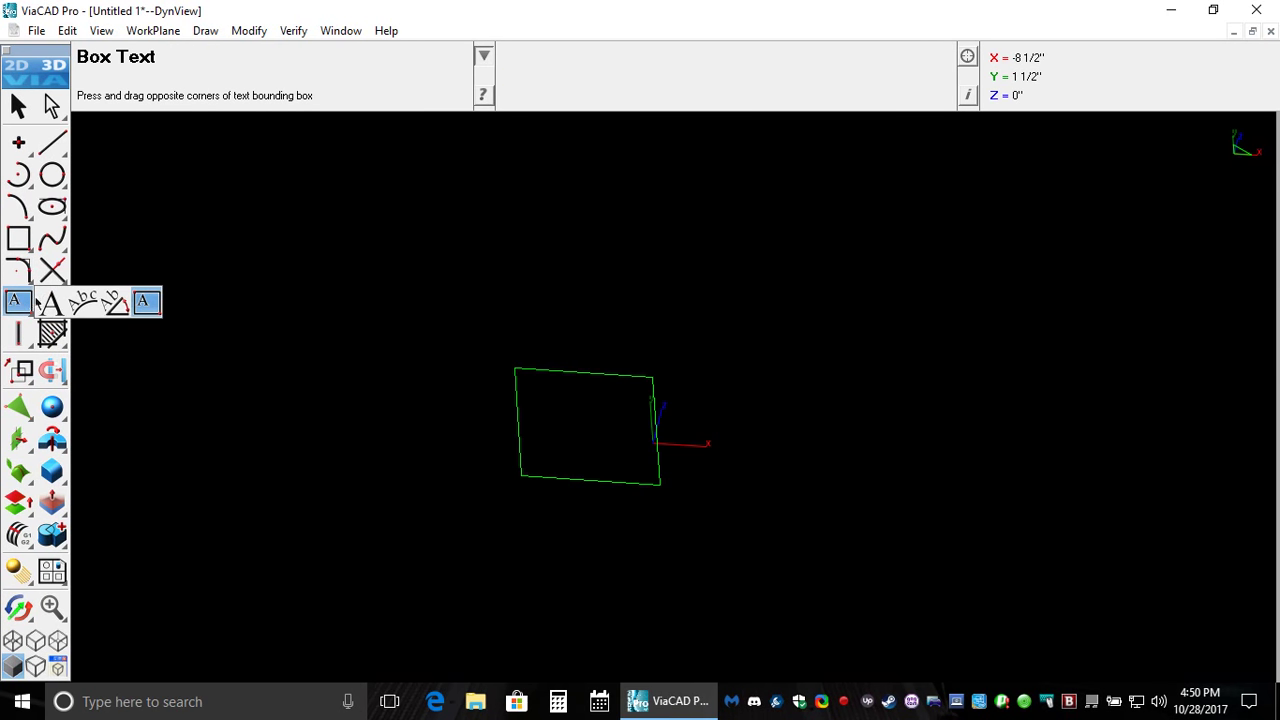
pyautogui.click(48, 302)
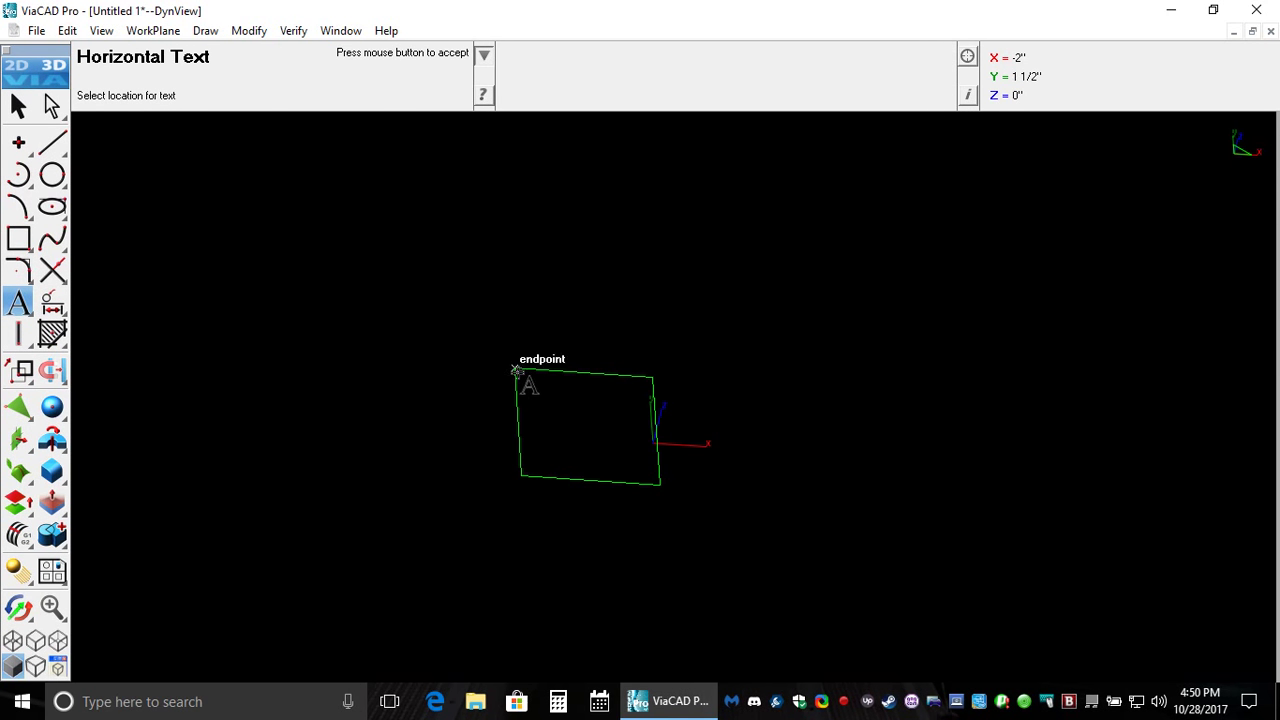
pyautogui.click(510, 317)
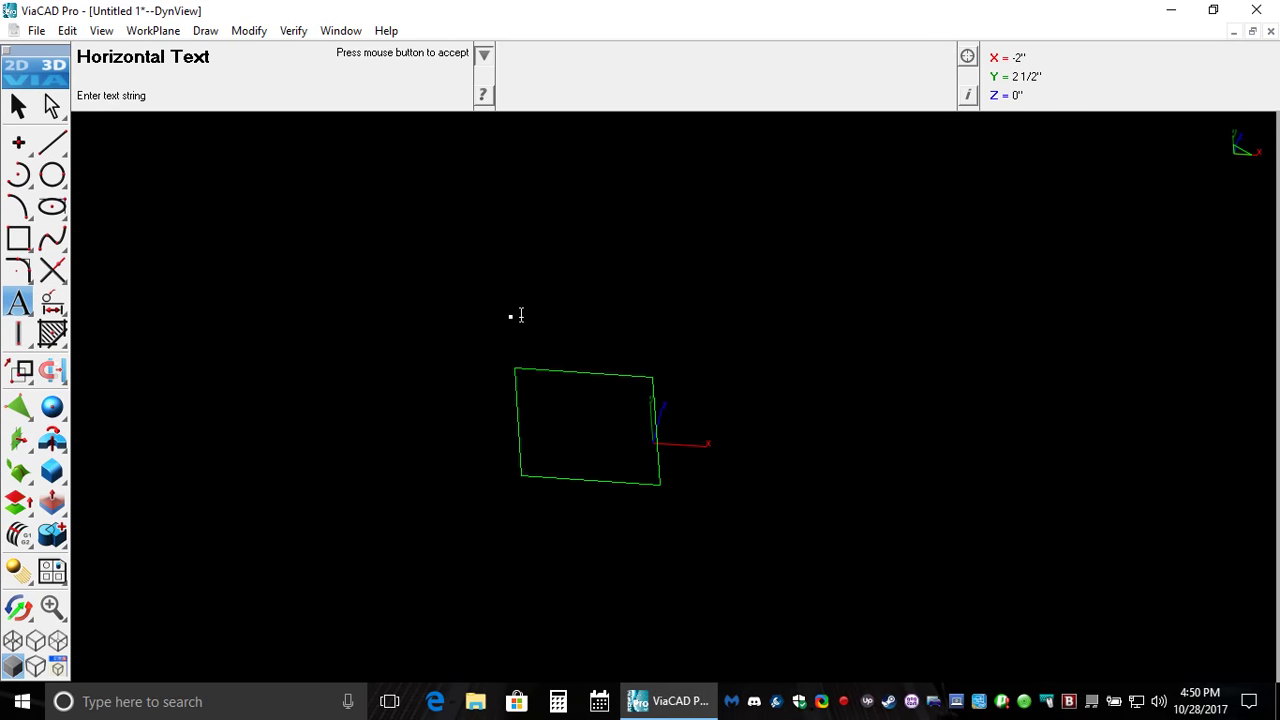
pyautogui.write('dfsadfsad')
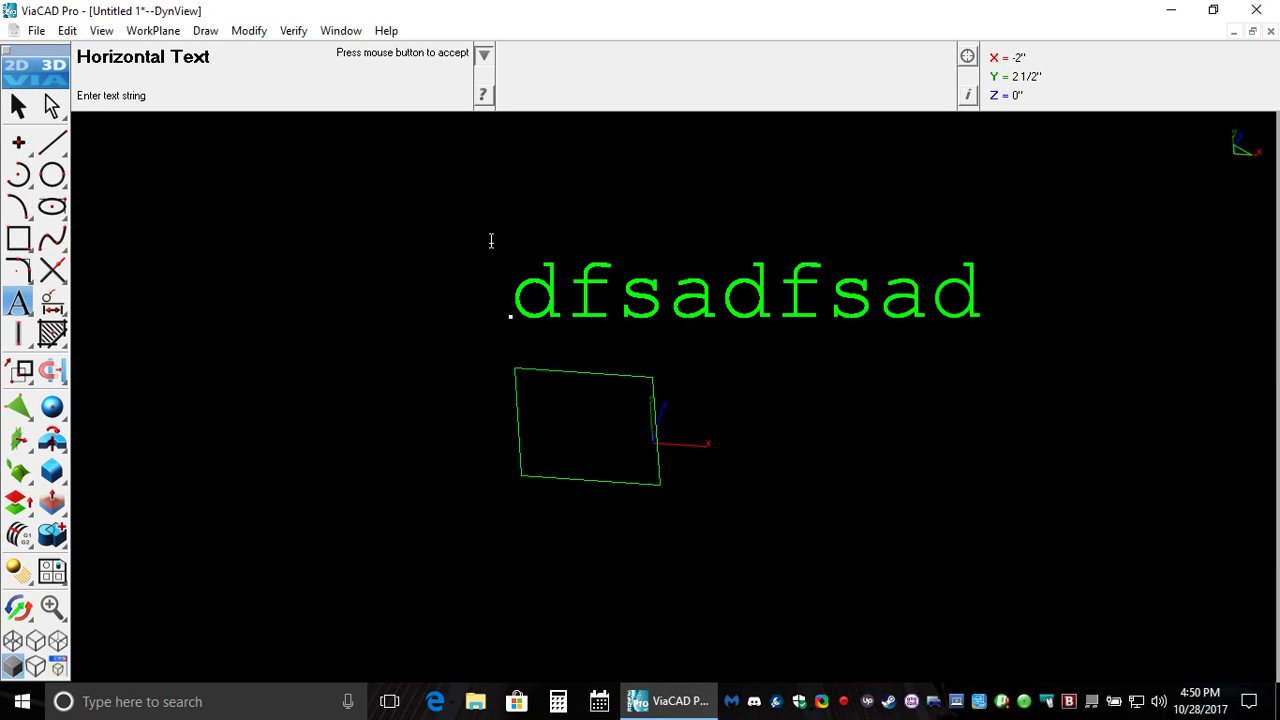
# Step: Return to selection mode, select the 'dfsadfsad' text, then deselect it
pyautogui.click(18, 105)
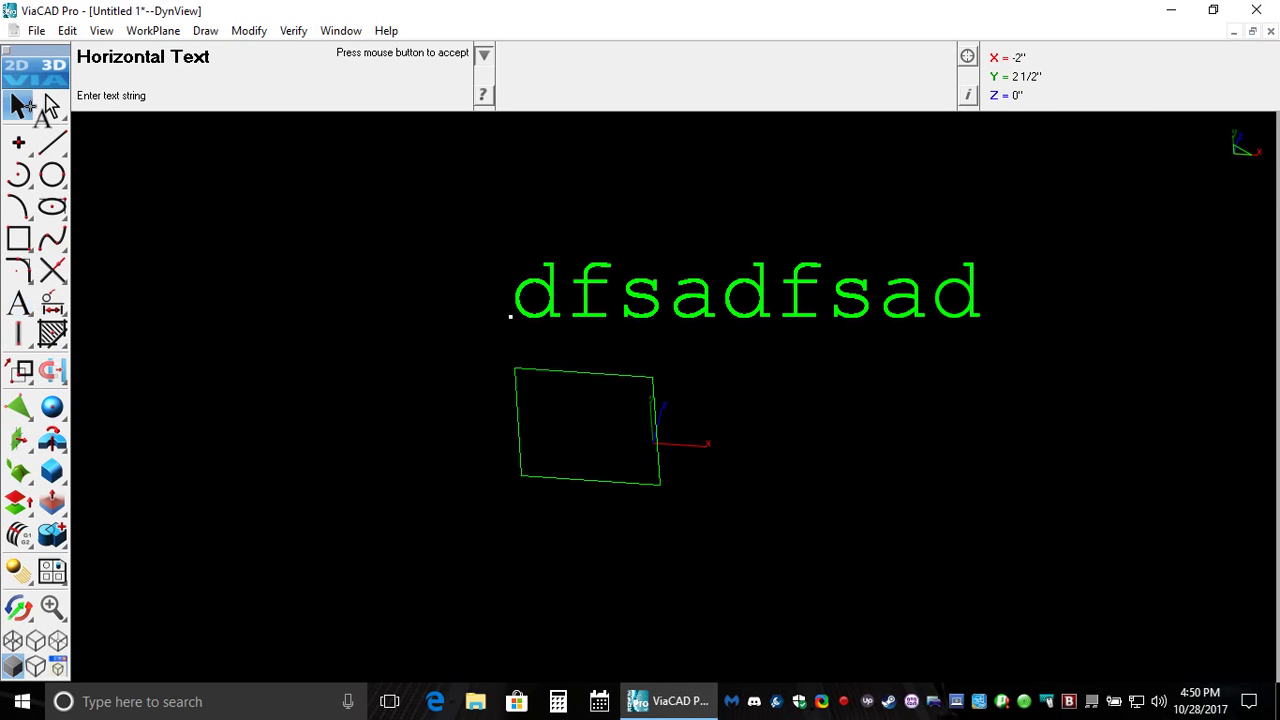
pyautogui.click(213, 284)
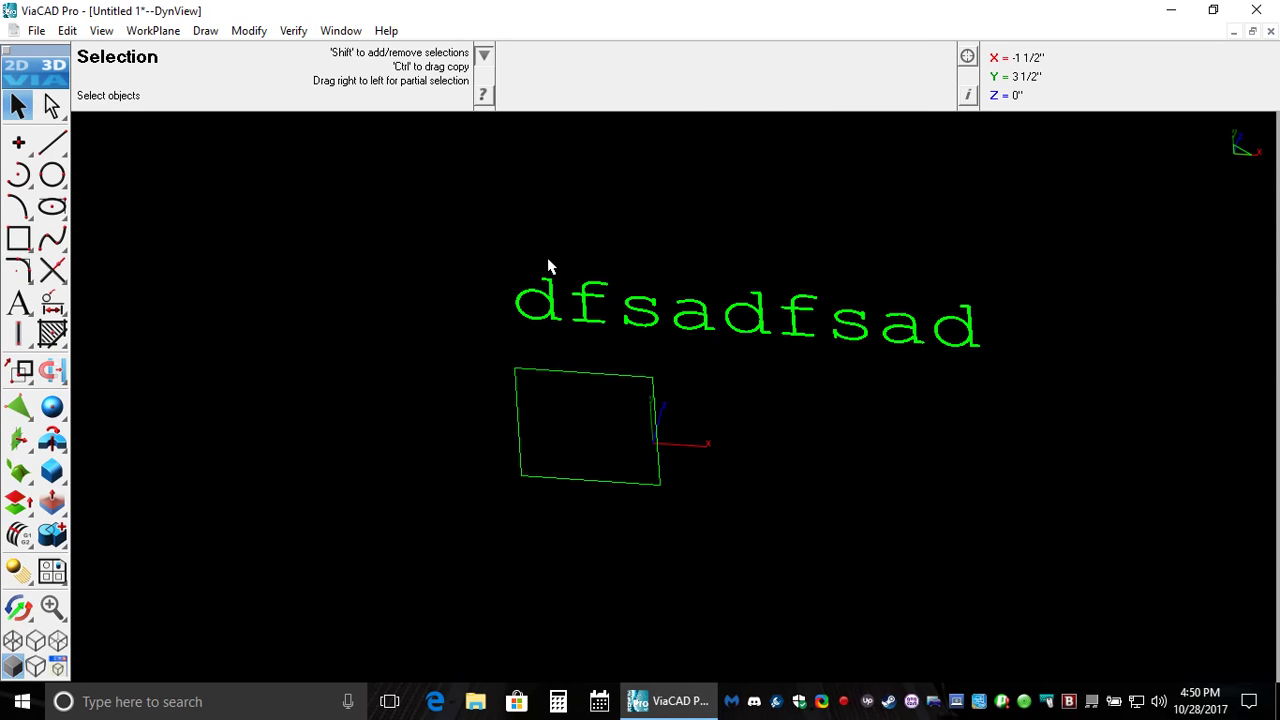
pyautogui.click(607, 298)
pyautogui.click(343, 277)
# Step: Dynamically rotate the view until the text and square appear diagonal, then end rotation
pyautogui.click(16, 606)
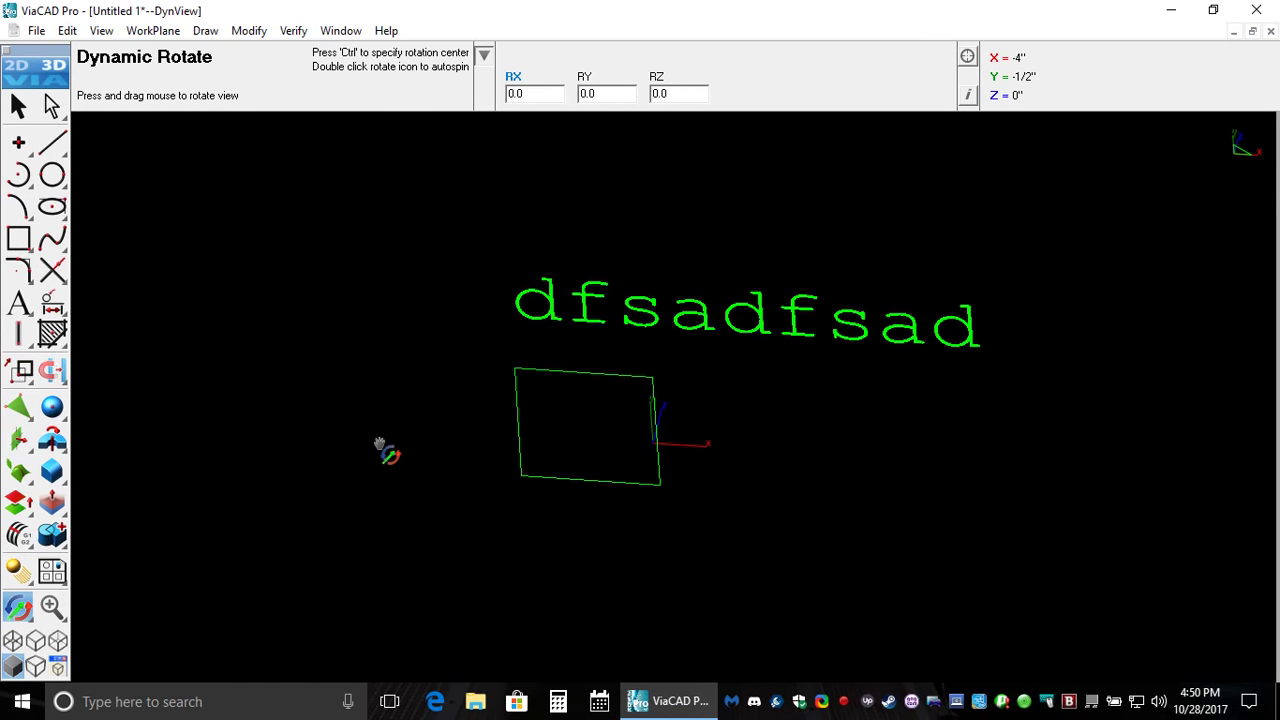
pyautogui.moveTo(566, 277); pyautogui.dragTo(520, 343)
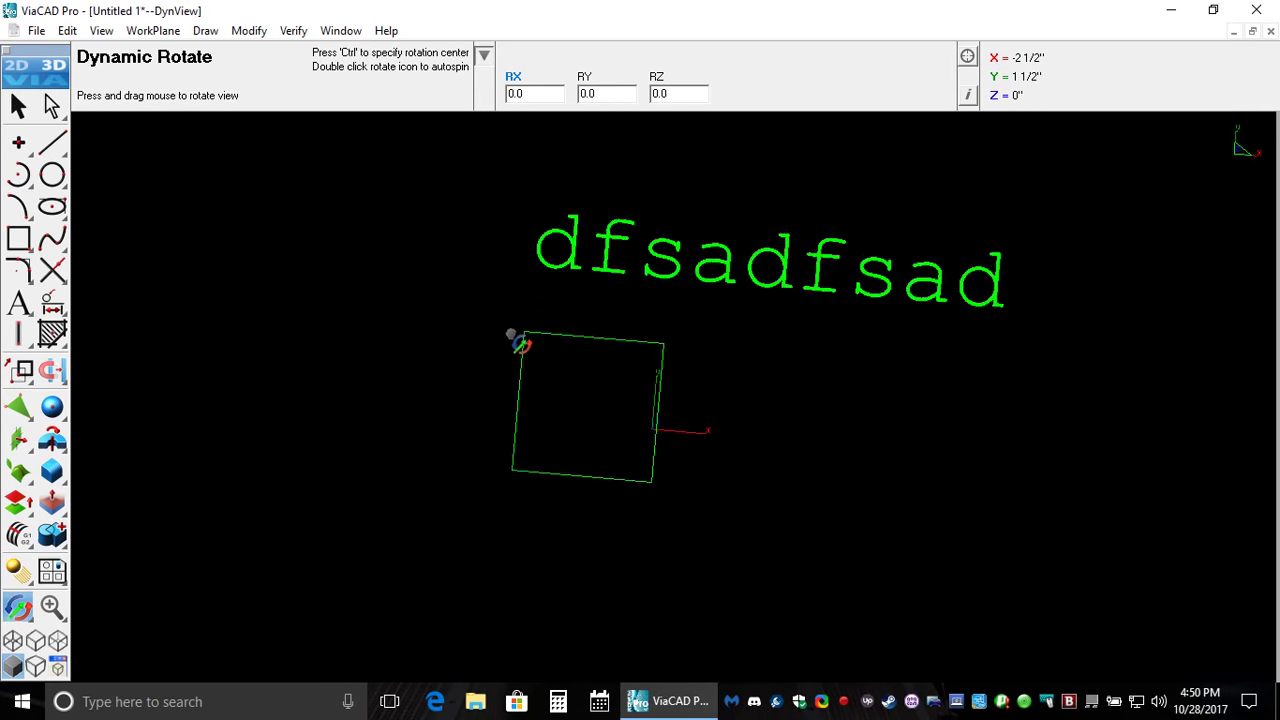
pyautogui.moveTo(1051, 371); pyautogui.dragTo(805, 285)
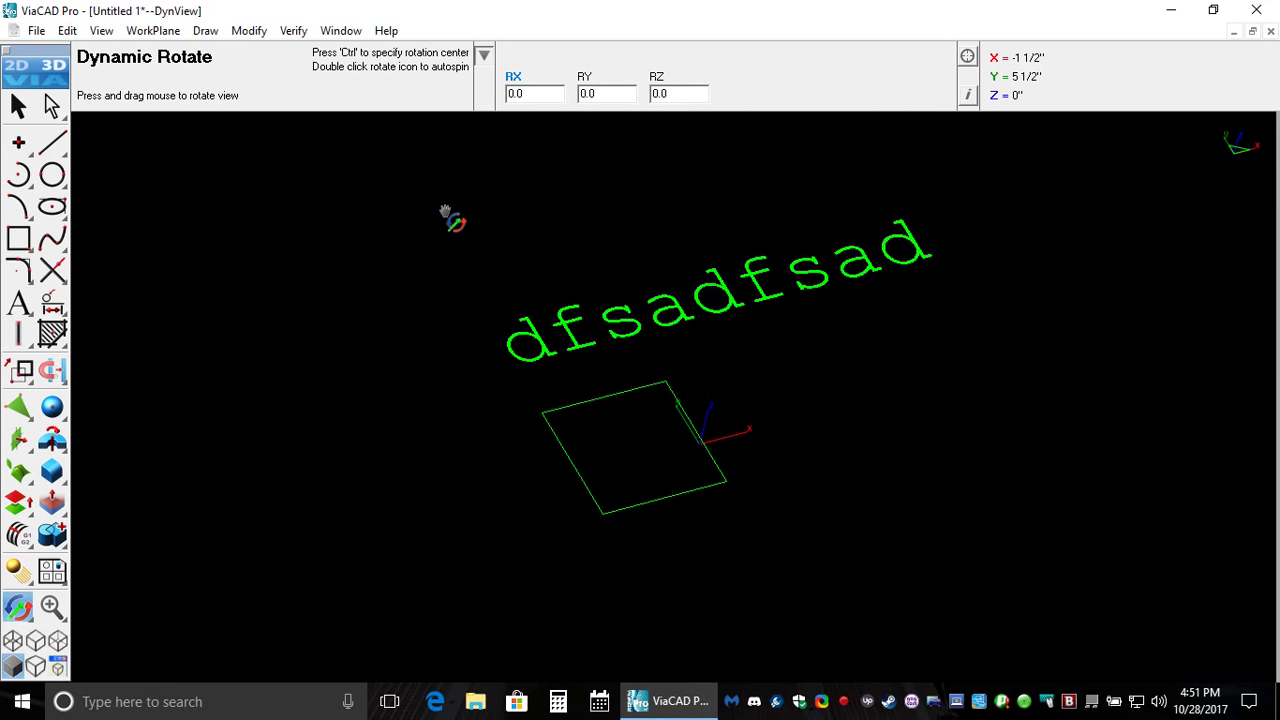
pyautogui.moveTo(689, 251); pyautogui.dragTo(917, 375)
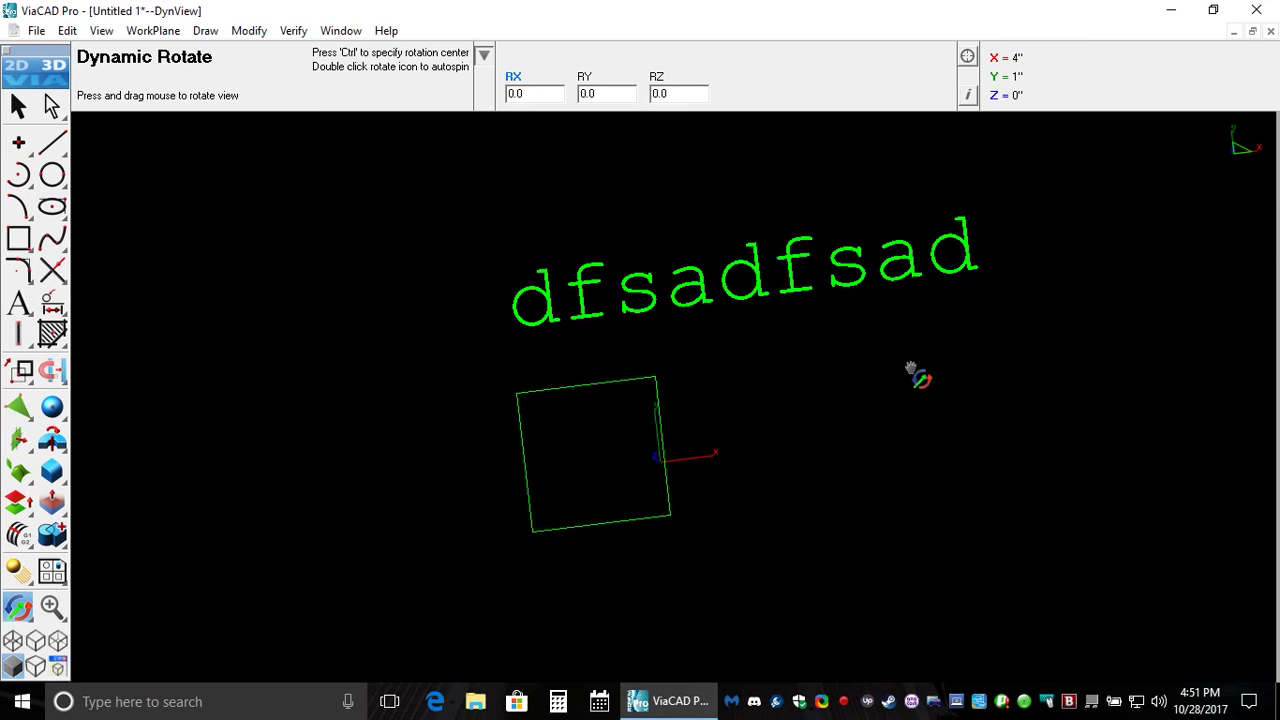
pyautogui.moveTo(877, 371); pyautogui.dragTo(604, 371)
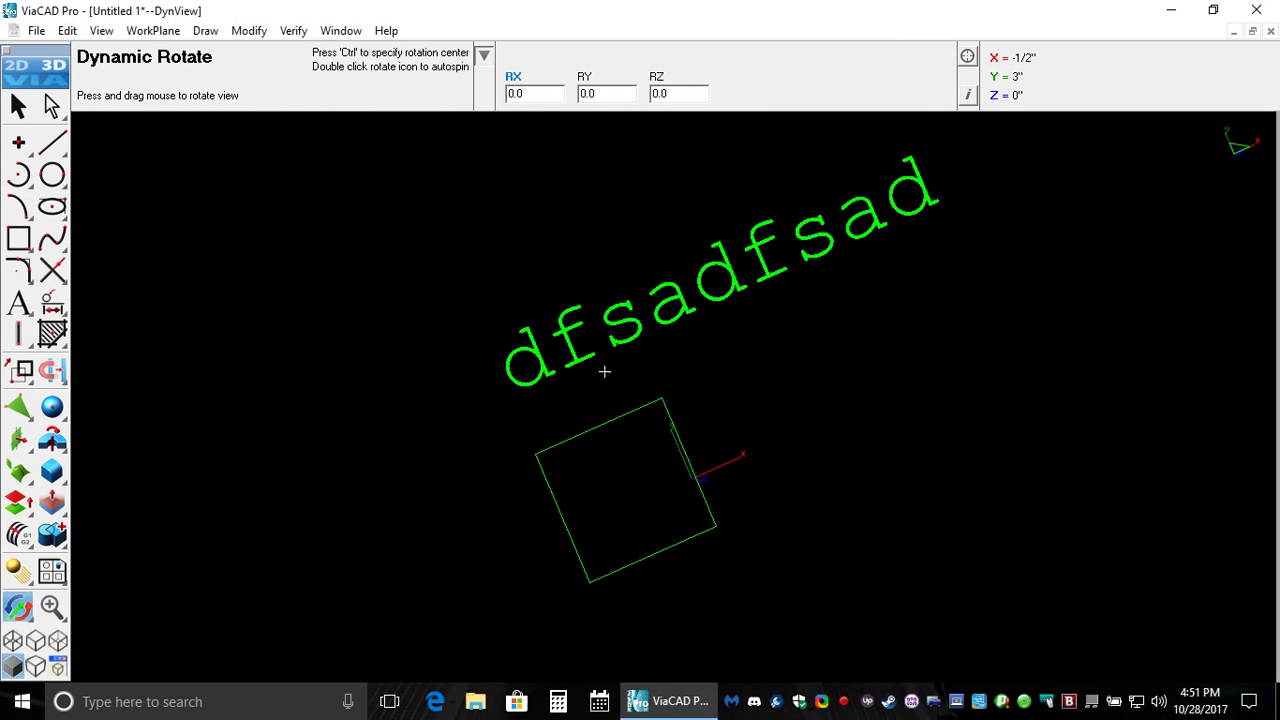
pyautogui.moveTo(894, 243); pyautogui.dragTo(680, 321)
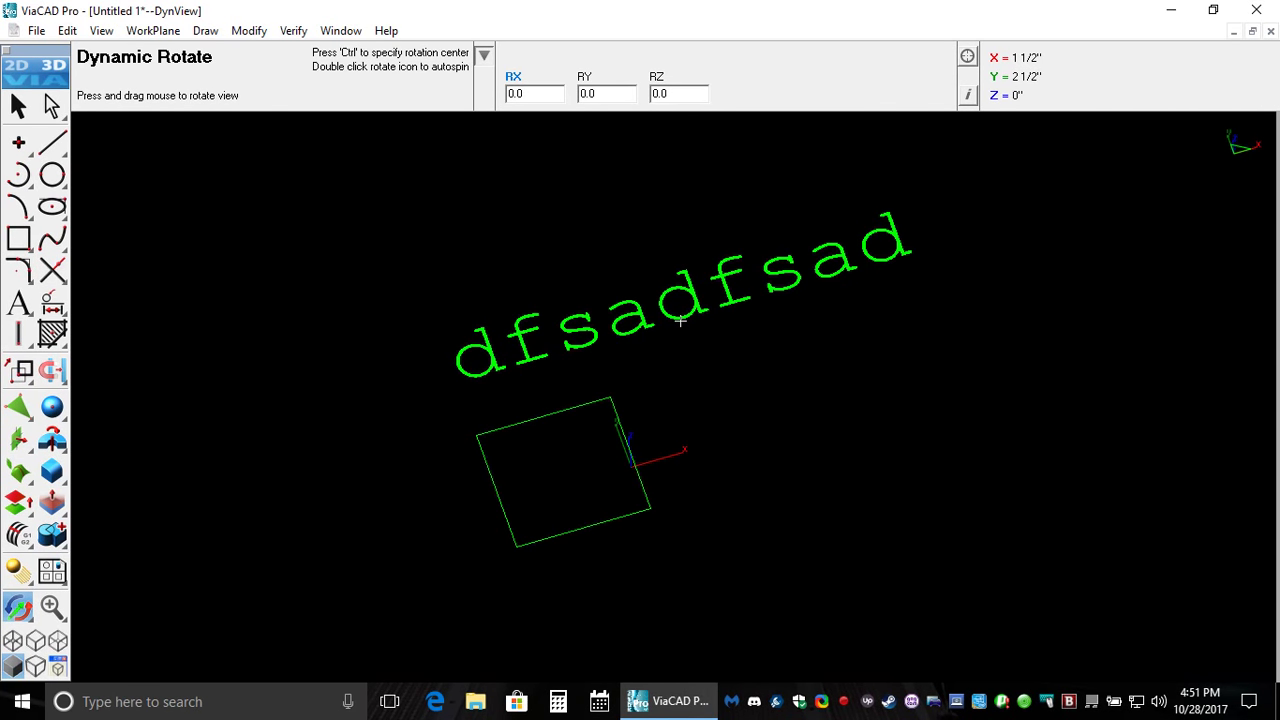
pyautogui.click(18, 106)
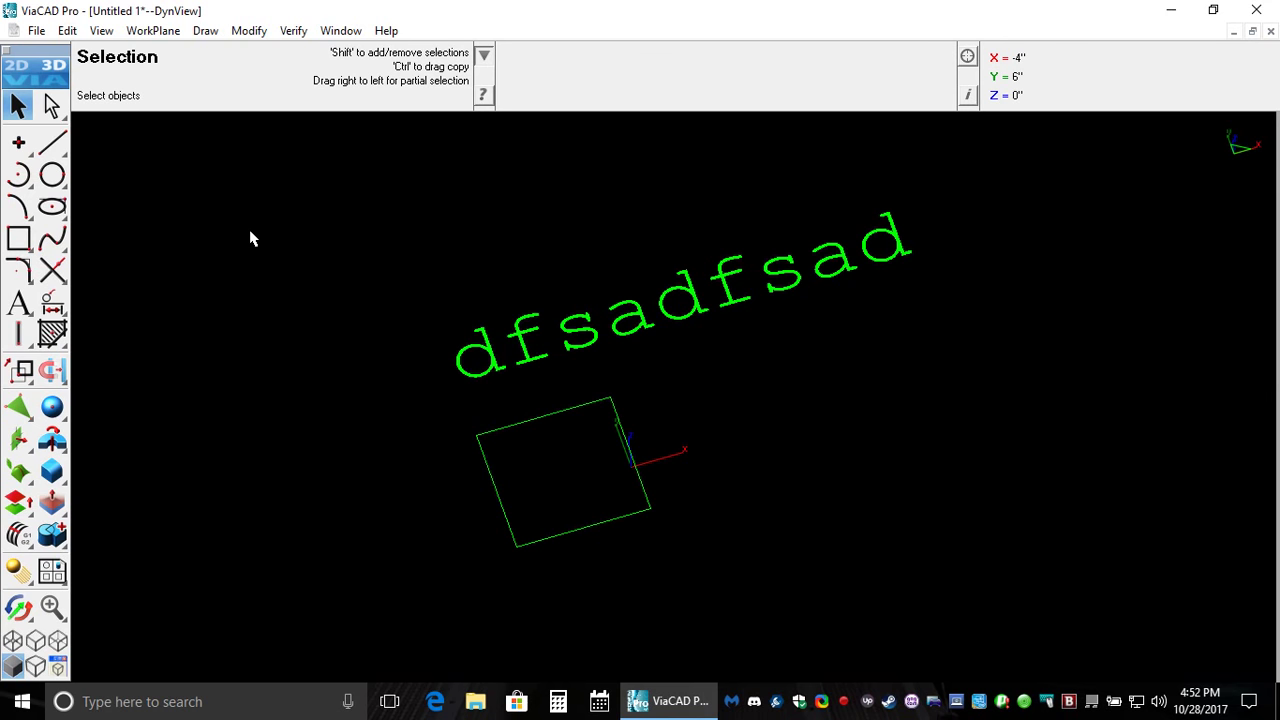
# Step: Activate the Point tool, browse the Help Tutorials submenu, then move to the Verify menu
pyautogui.click(19, 143)
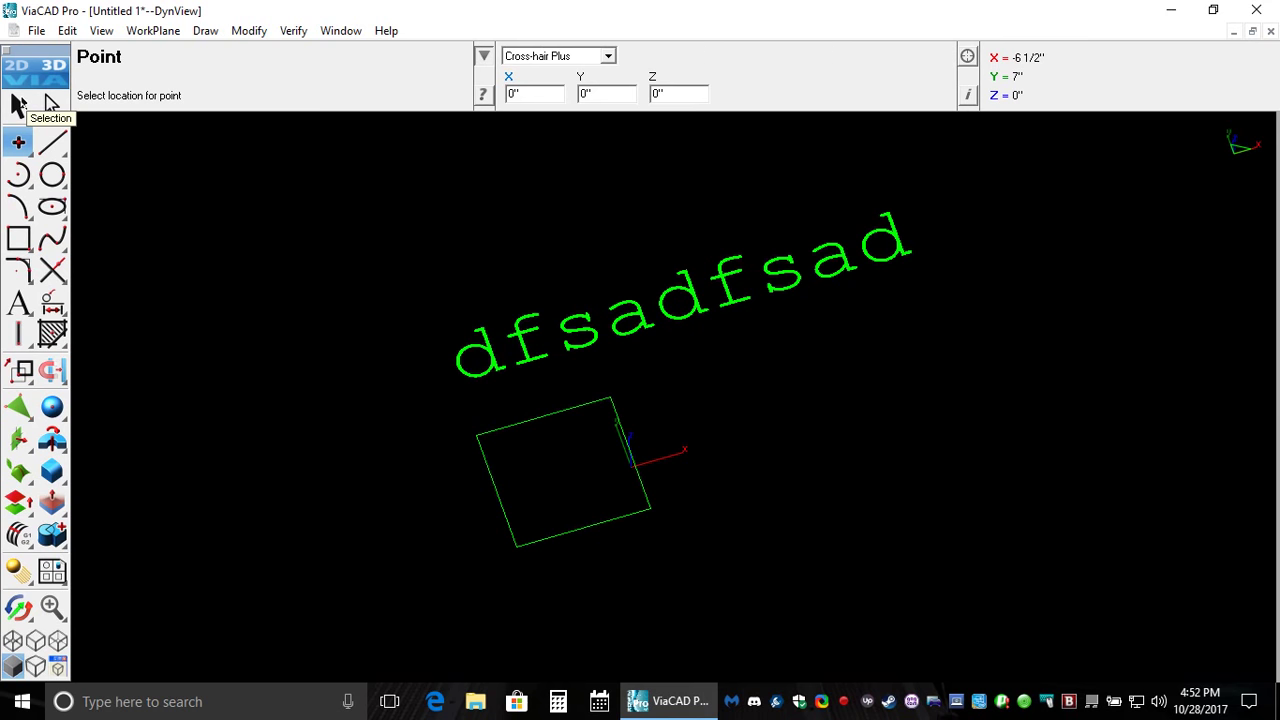
pyautogui.click(386, 30)
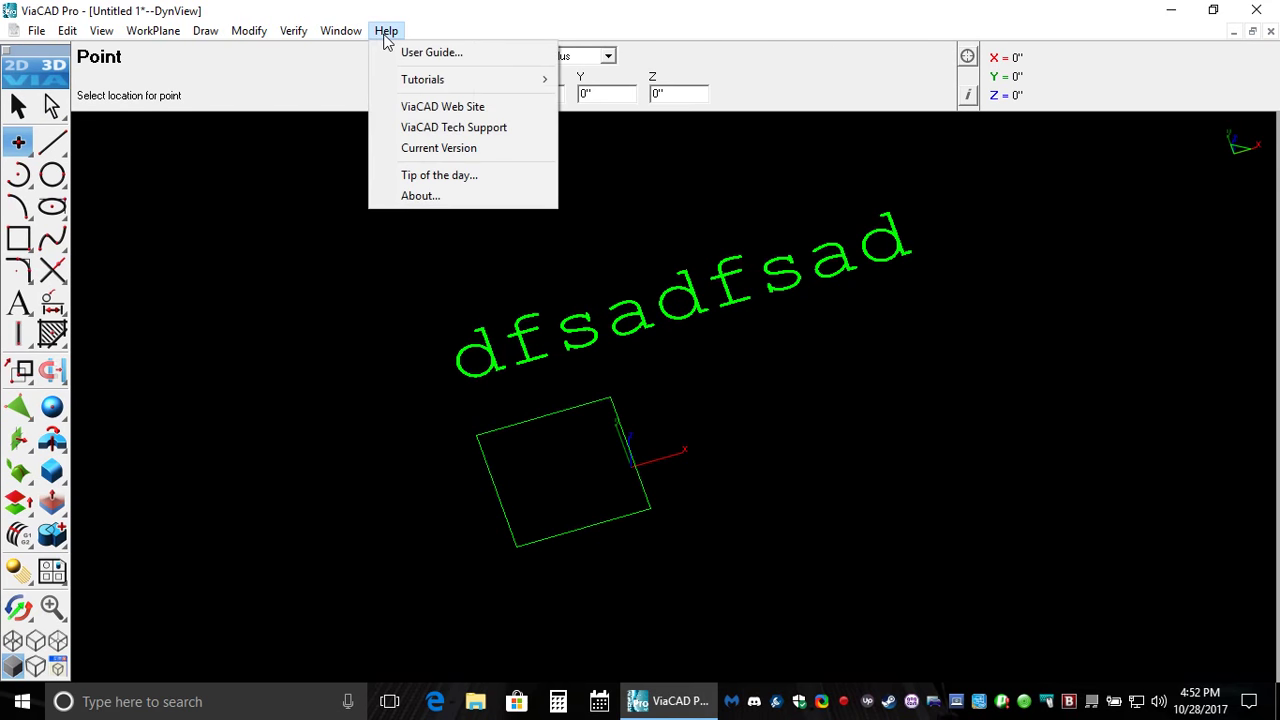
pyautogui.moveTo(437, 84)
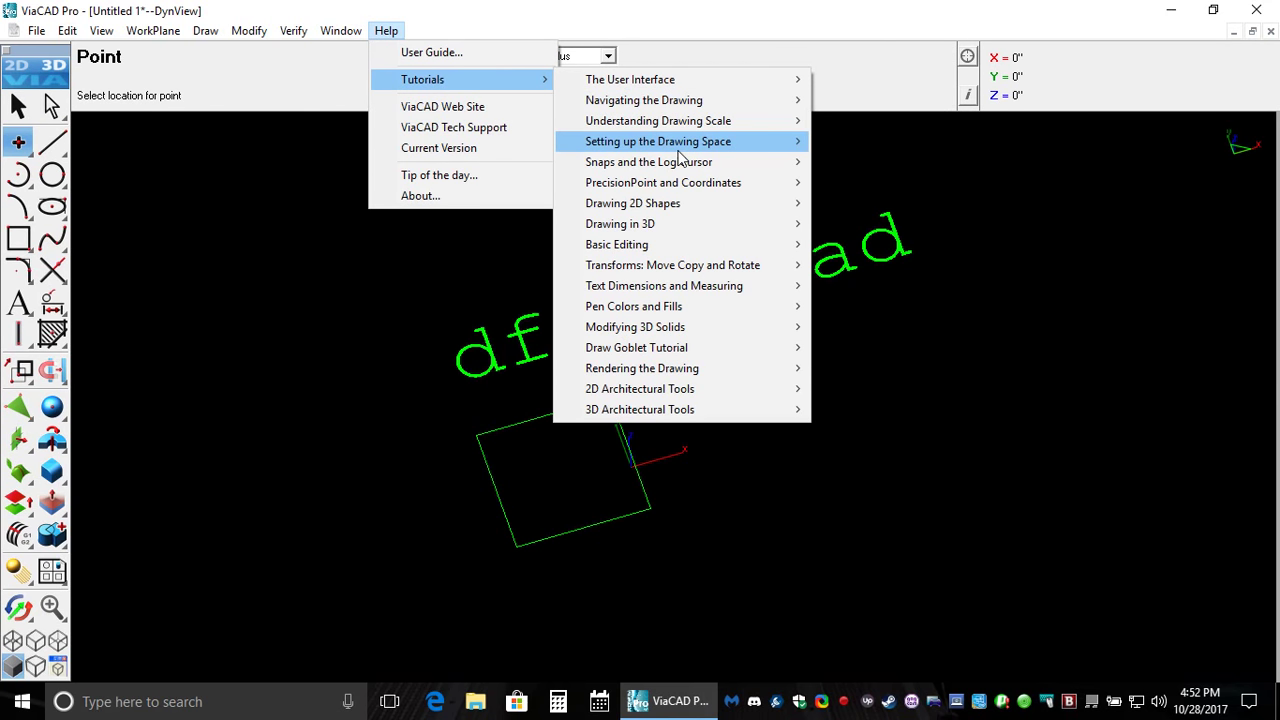
pyautogui.moveTo(678, 148)
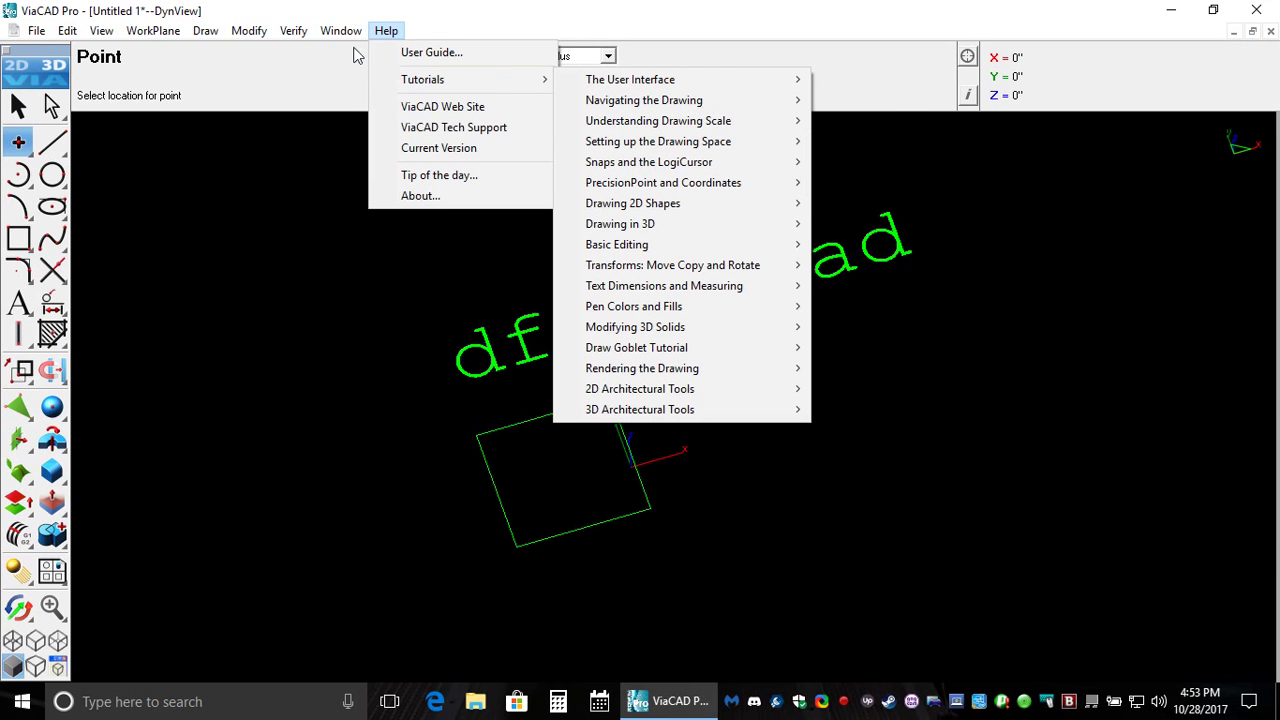
pyautogui.moveTo(293, 30)
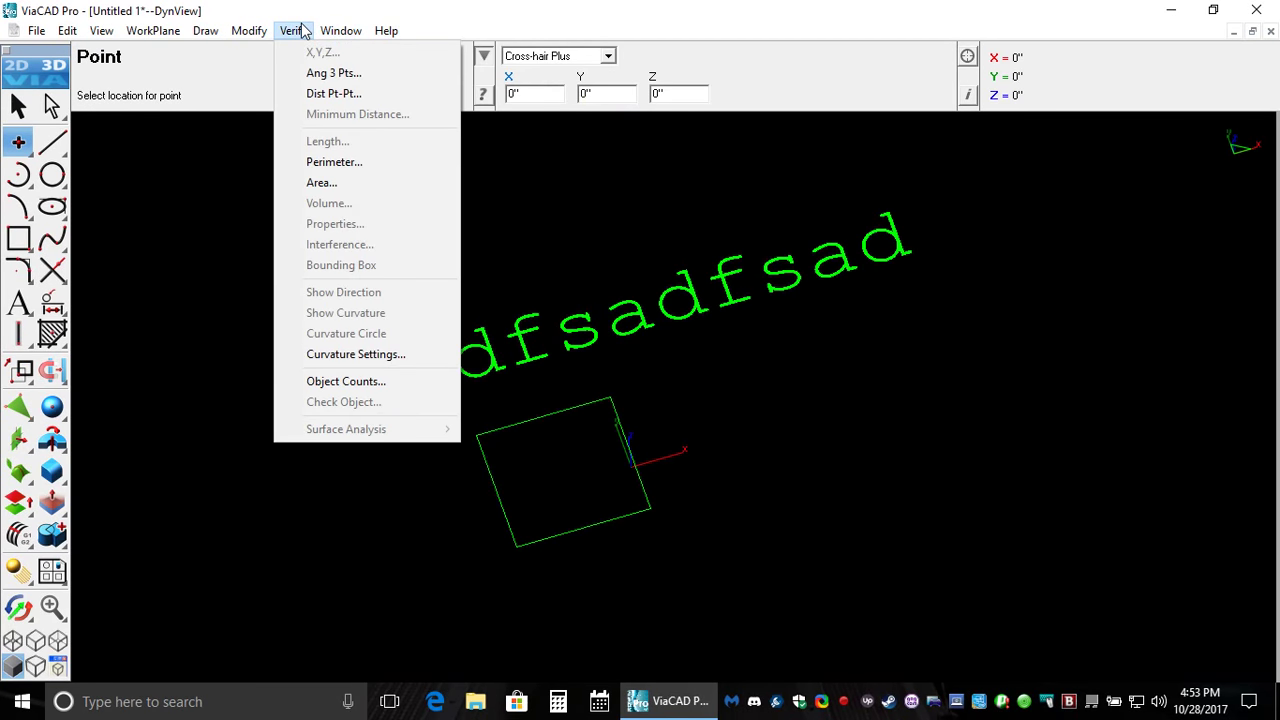
# Step: Measure the square's top edge: 2" corner to corner and 1" to the midpoint, then return to selection
pyautogui.click(320, 93)
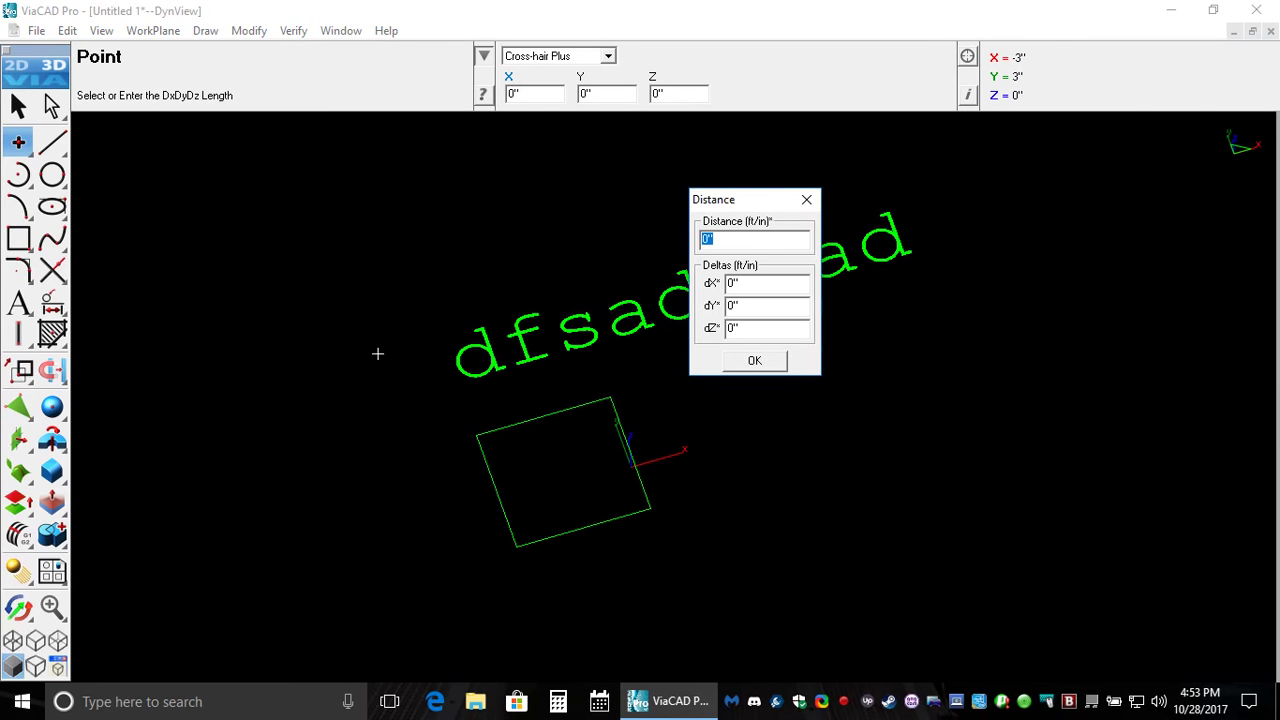
pyautogui.click(474, 430)
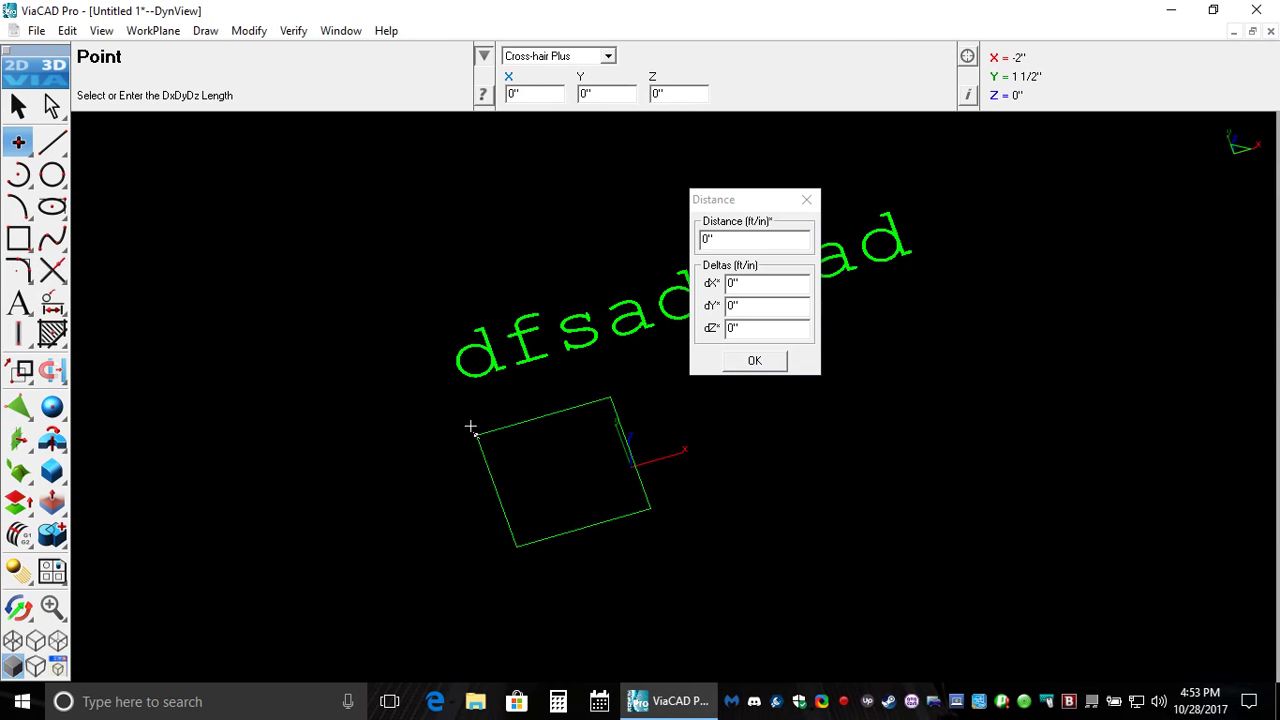
pyautogui.click(611, 401)
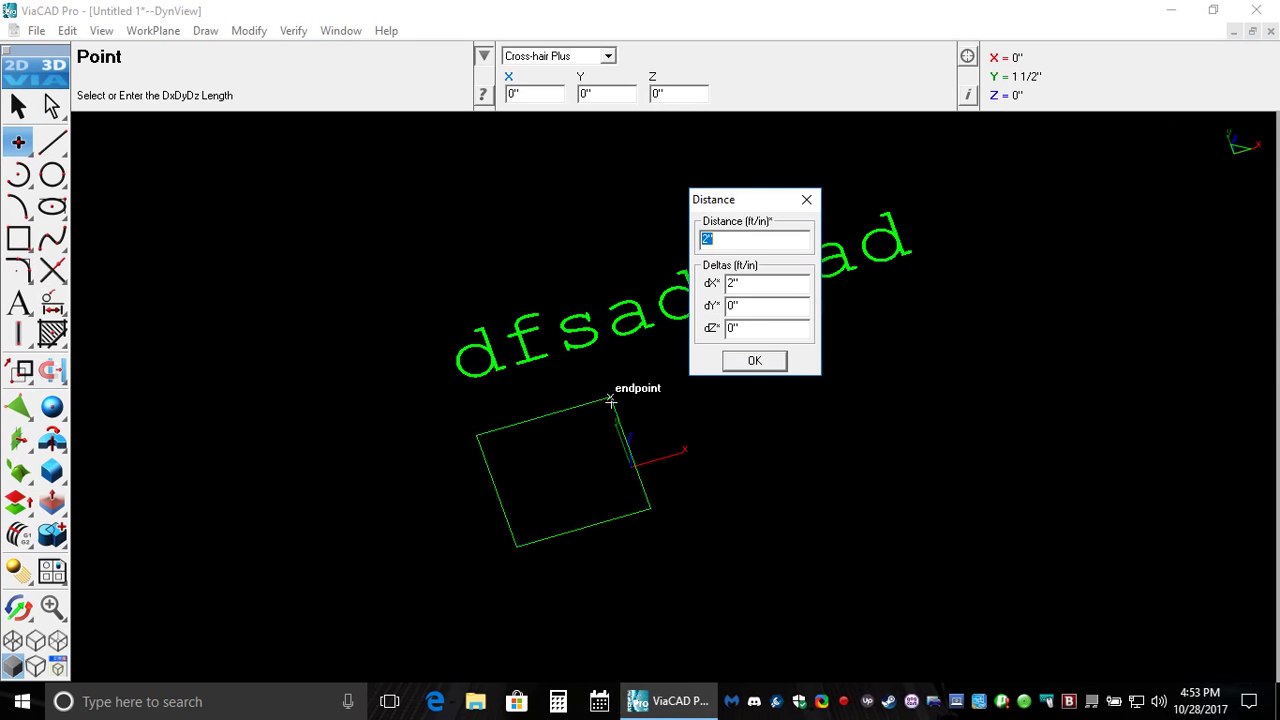
pyautogui.click(542, 414)
pyautogui.click(754, 362)
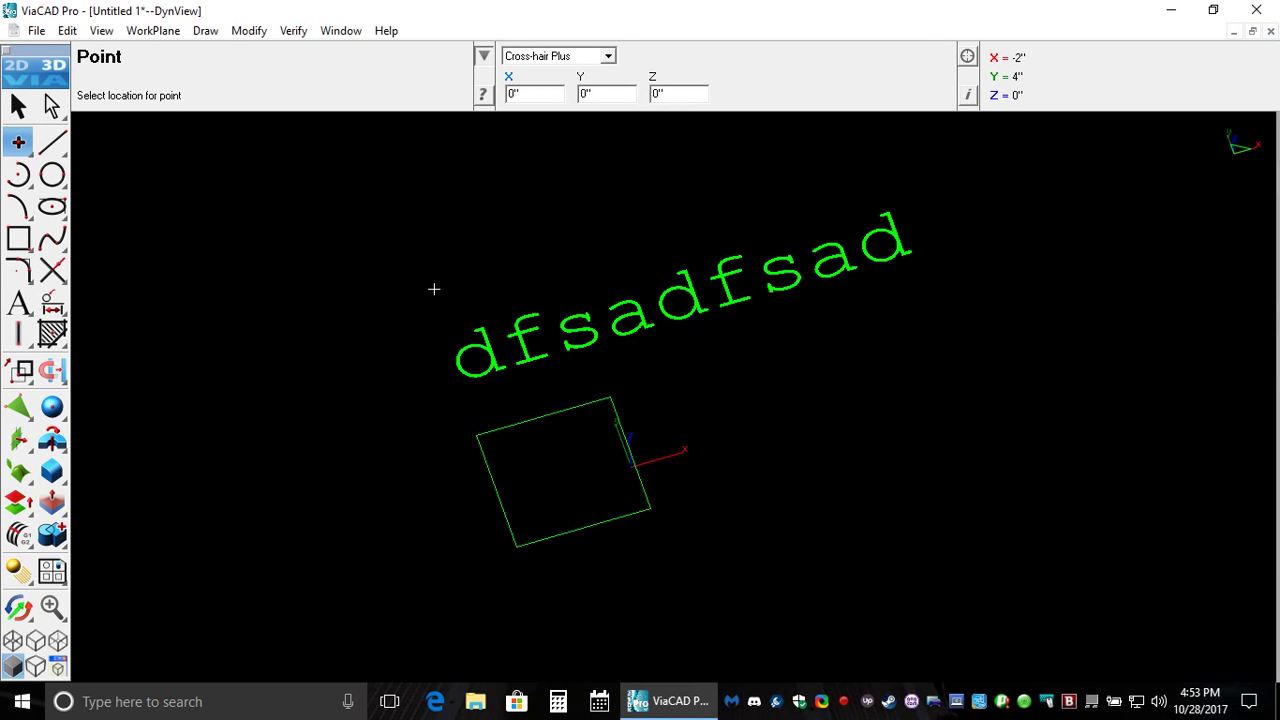
pyautogui.click(20, 108)
# Step: Review the Colors preferences and background fill options, then cancel Preferences without changes
pyautogui.click(36, 30)
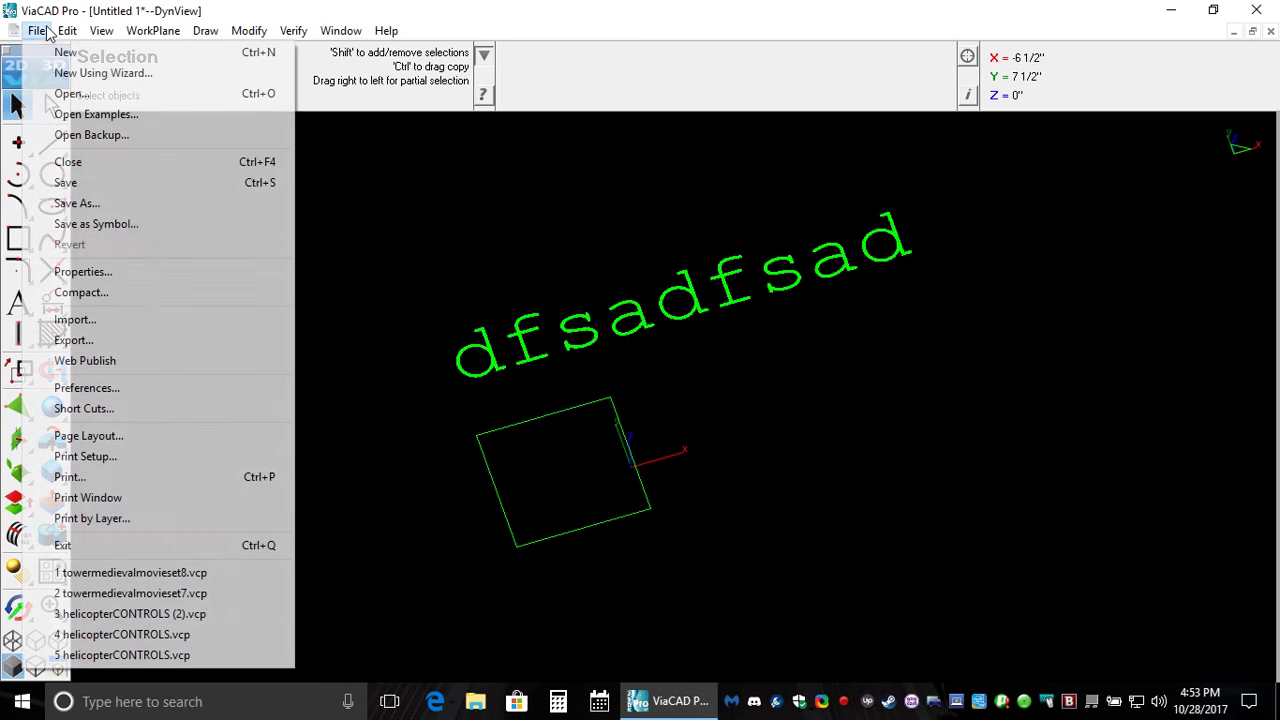
pyautogui.click(90, 388)
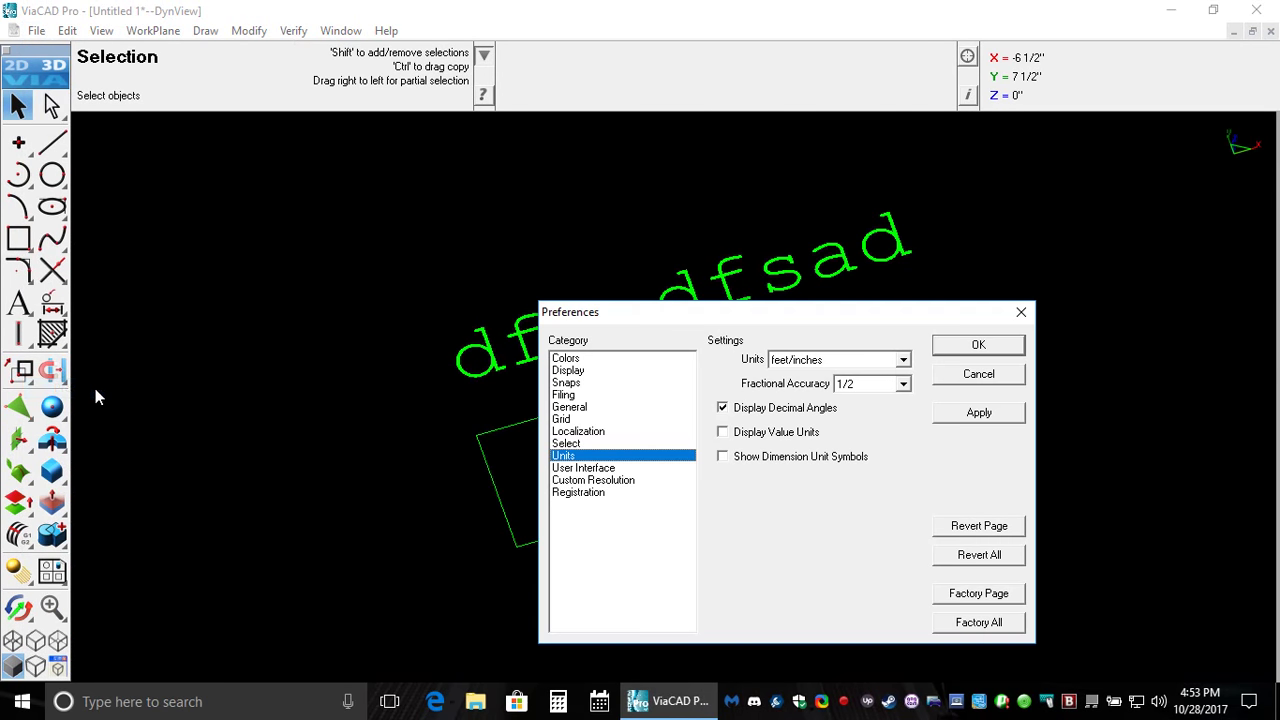
pyautogui.click(586, 360)
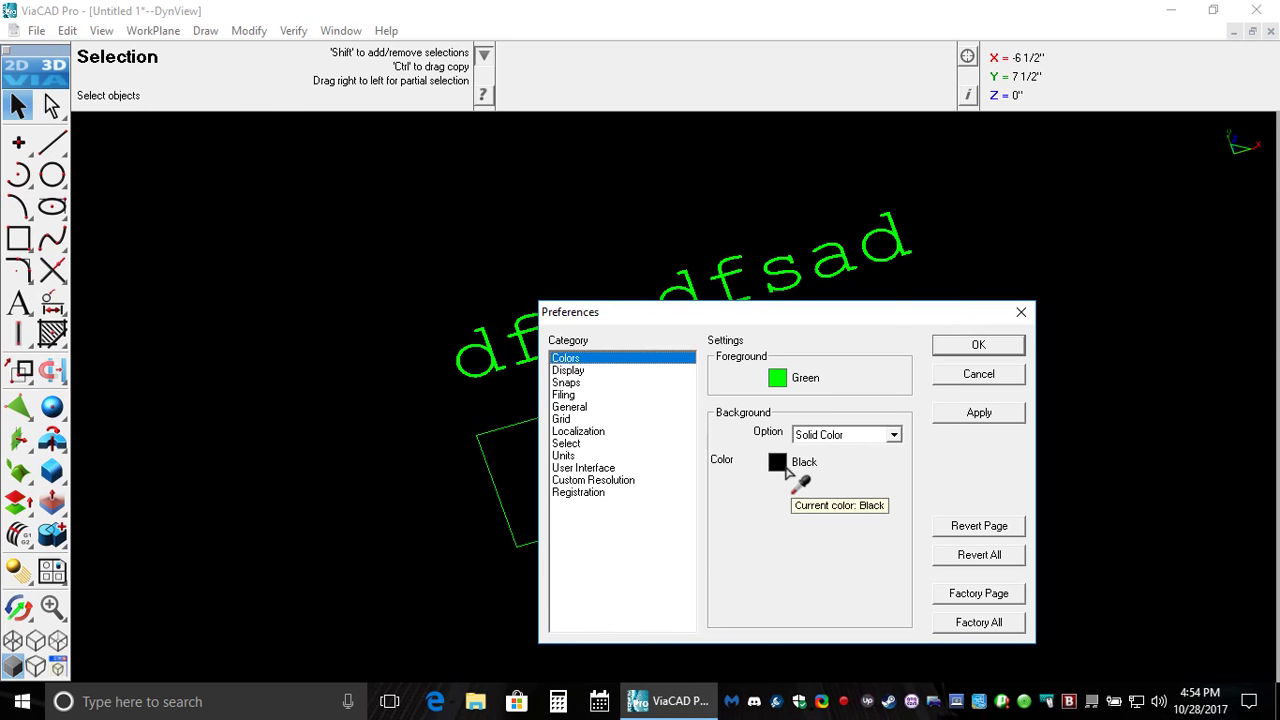
pyautogui.click(842, 436)
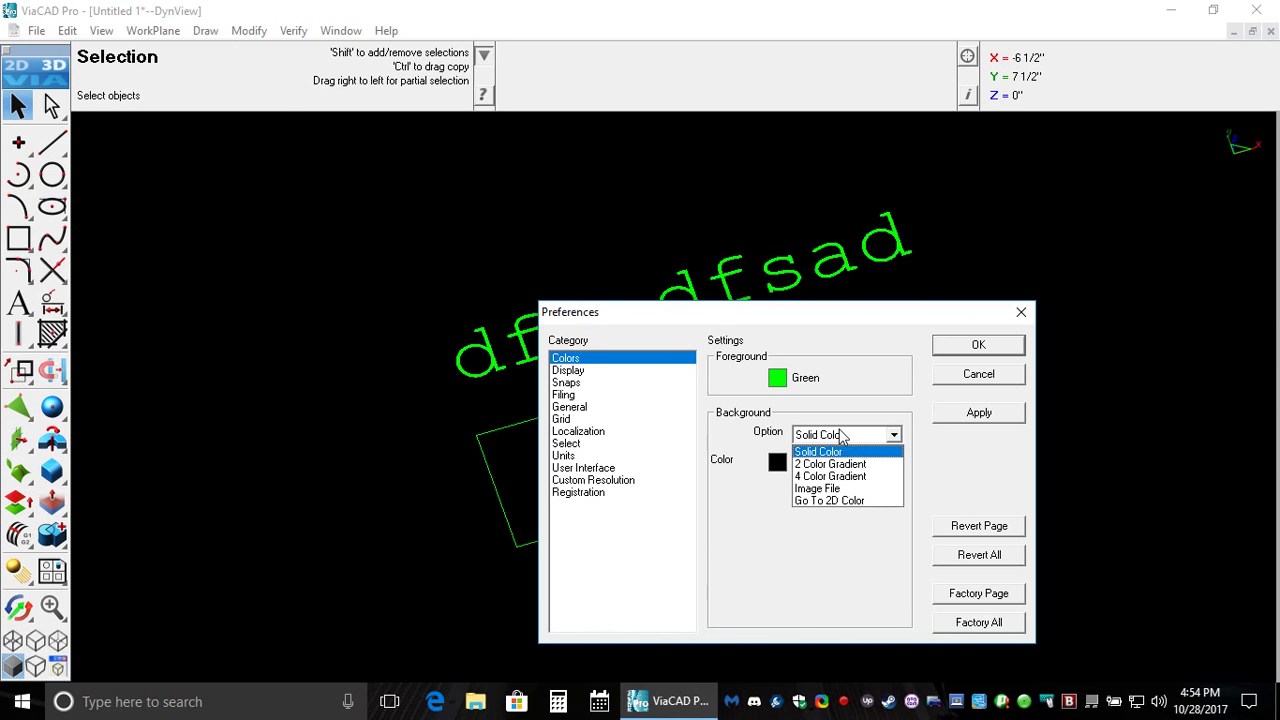
pyautogui.click(842, 436)
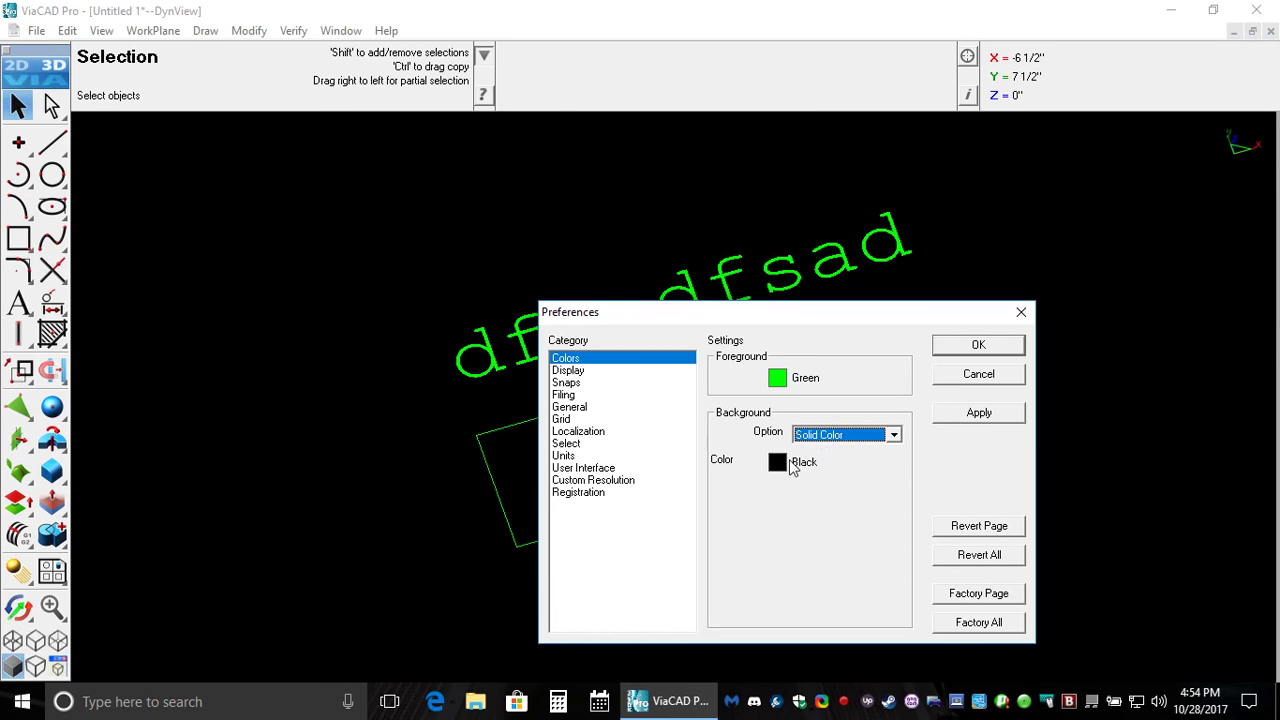
pyautogui.click(777, 466)
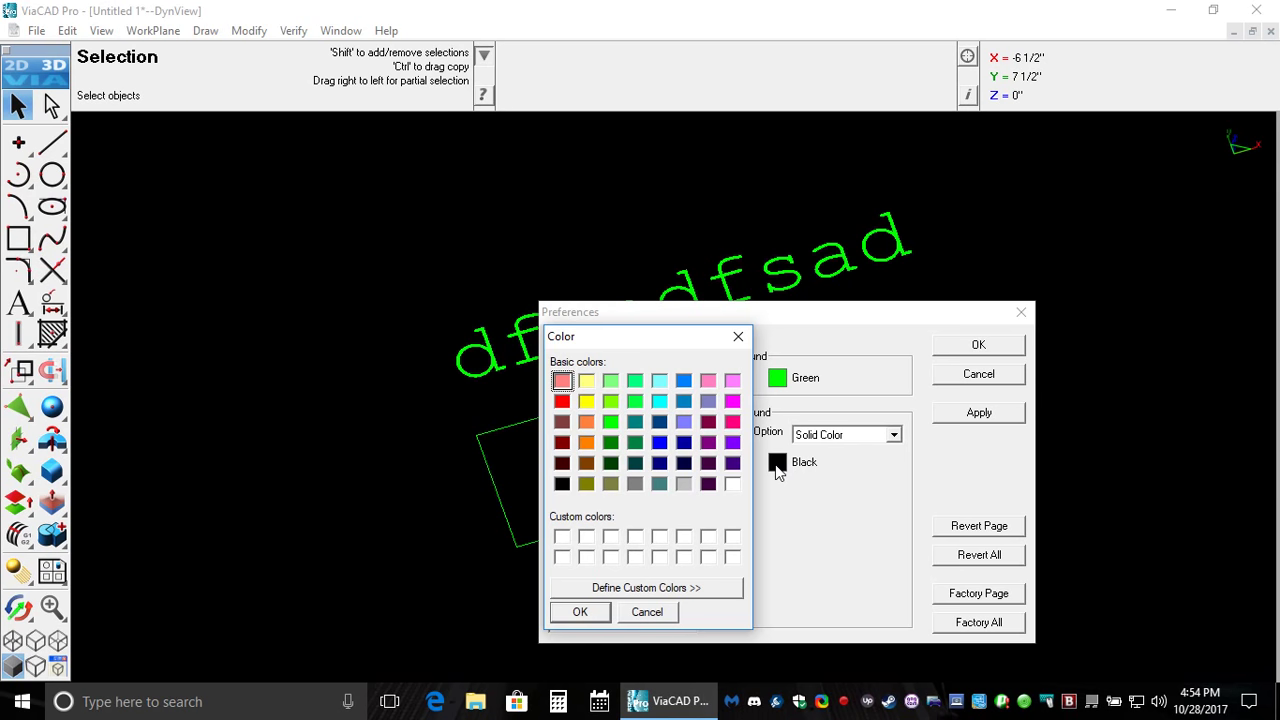
pyautogui.click(647, 612)
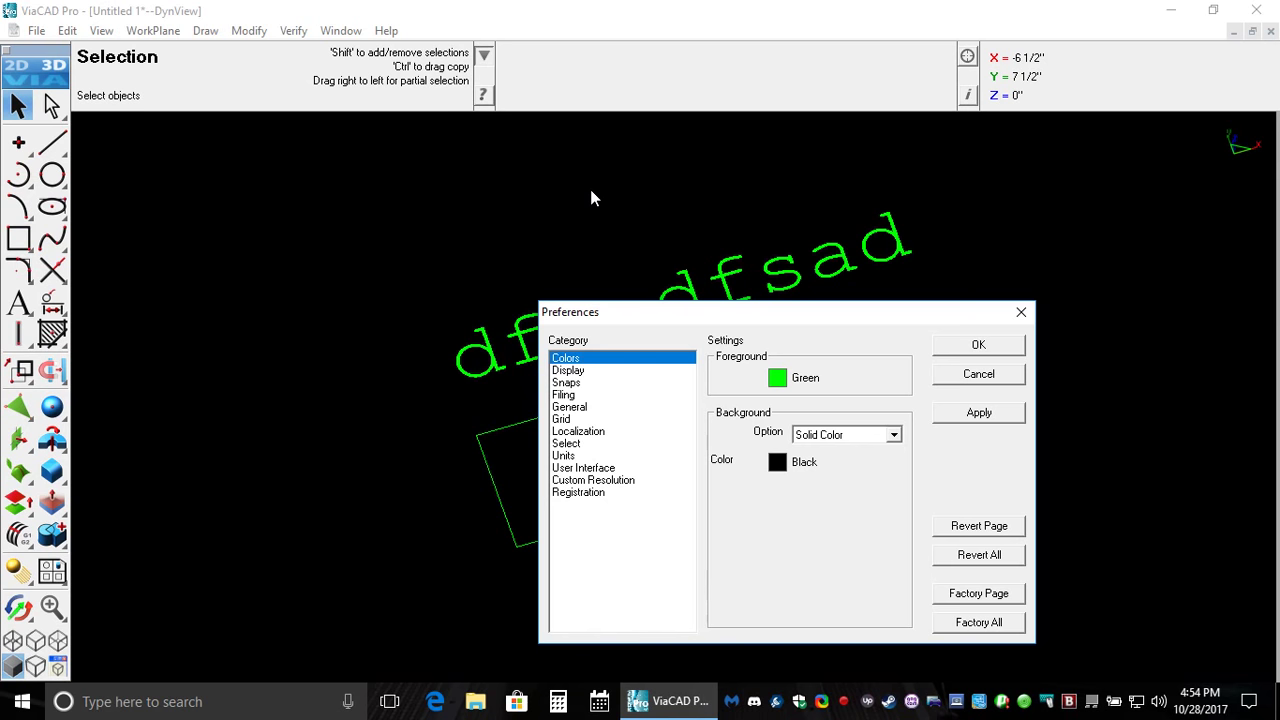
pyautogui.click(974, 376)
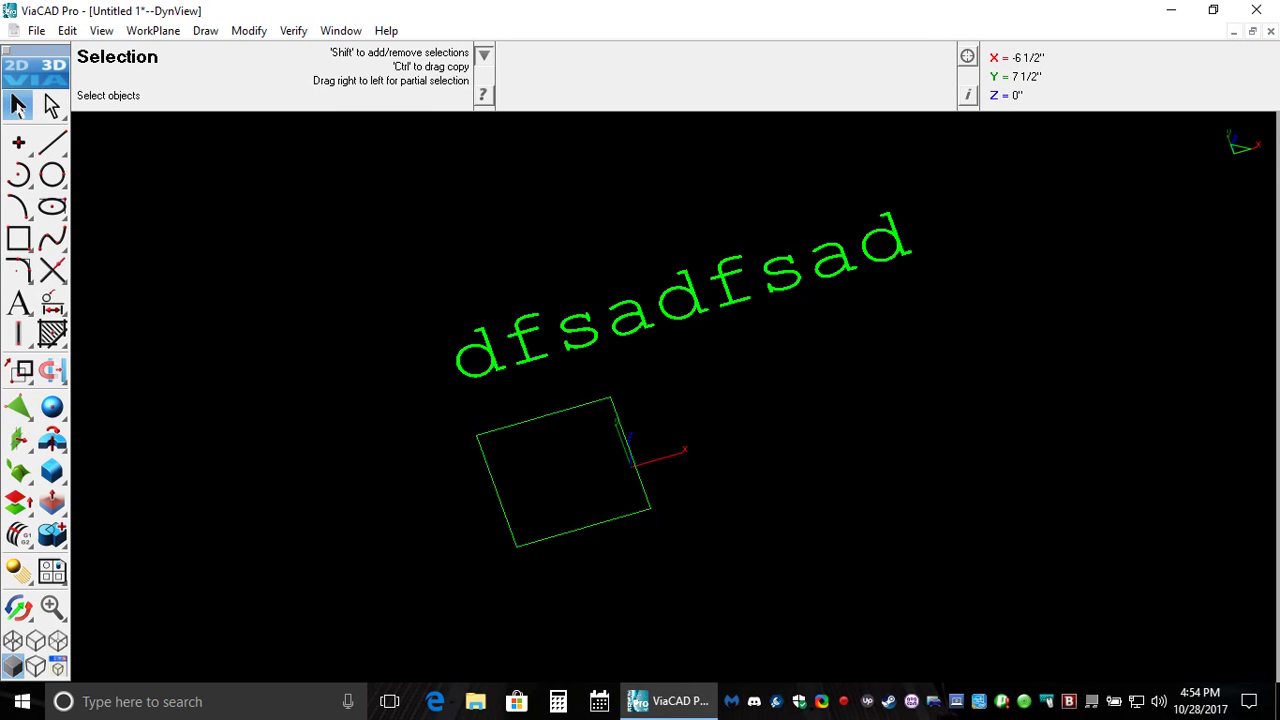
# Step: Open and close the Inspector panel from the Window menu
pyautogui.click(340, 30)
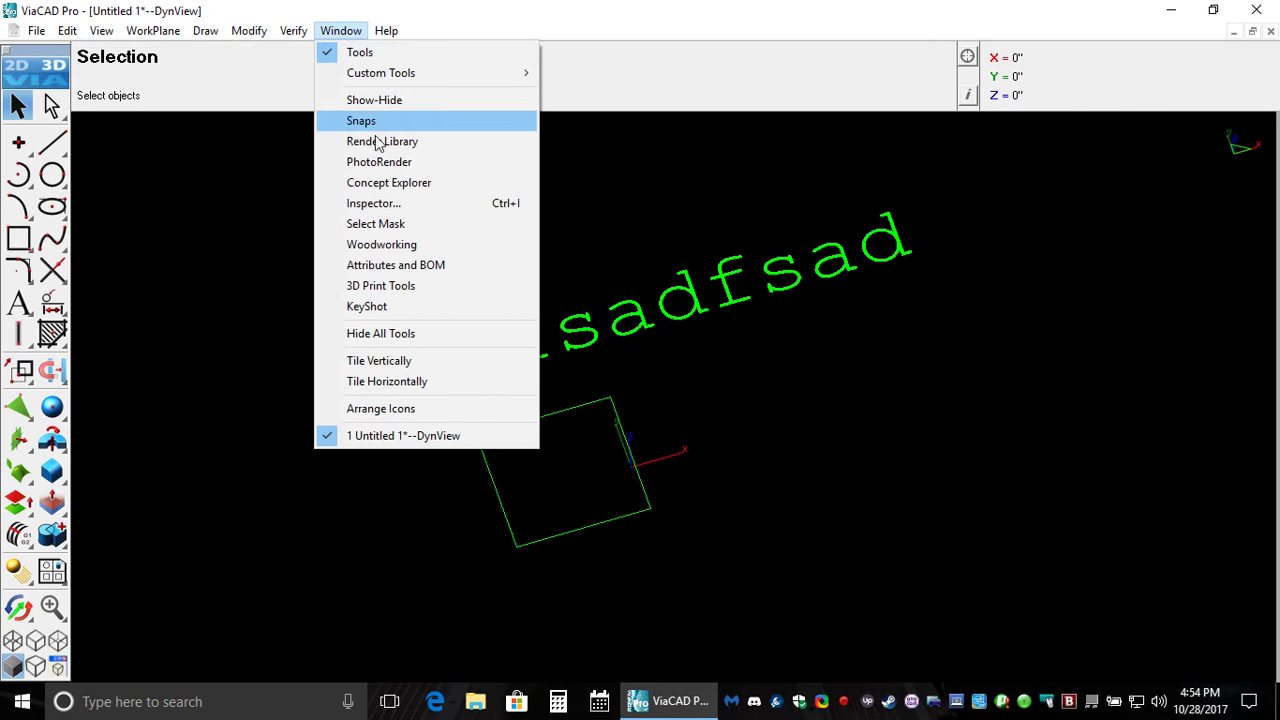
pyautogui.click(374, 203)
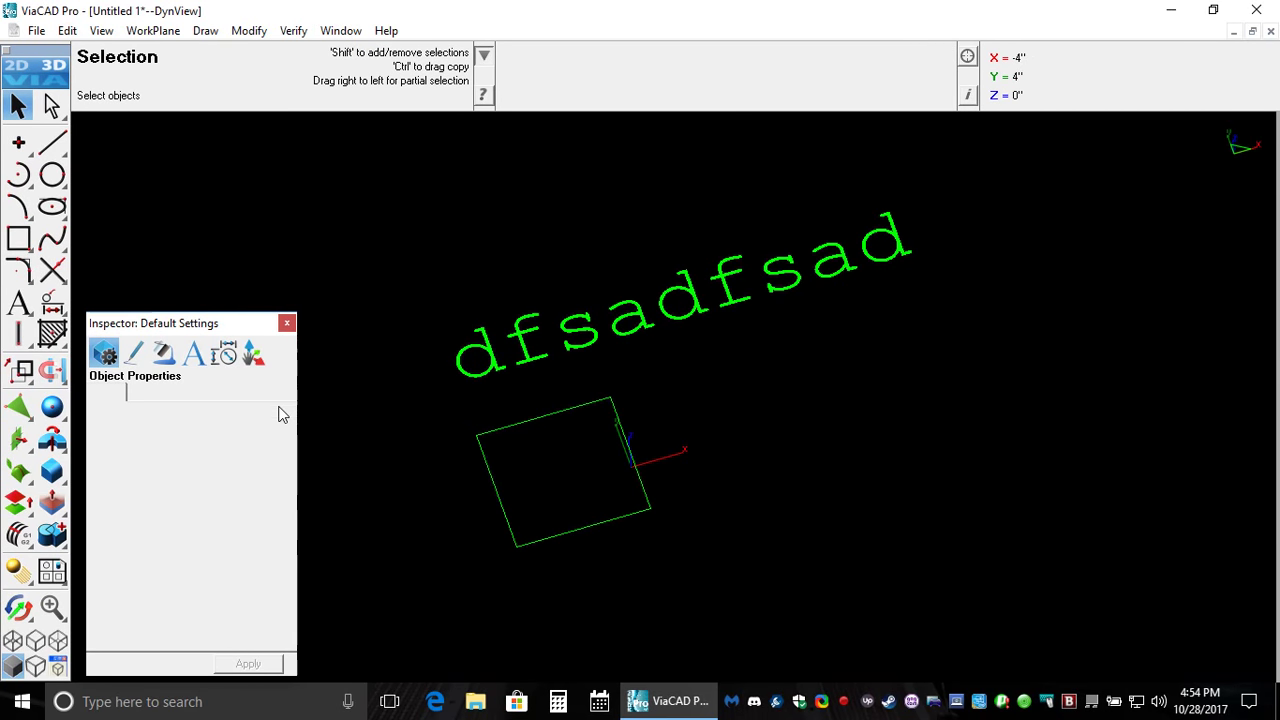
pyautogui.click(286, 324)
pyautogui.click(340, 30)
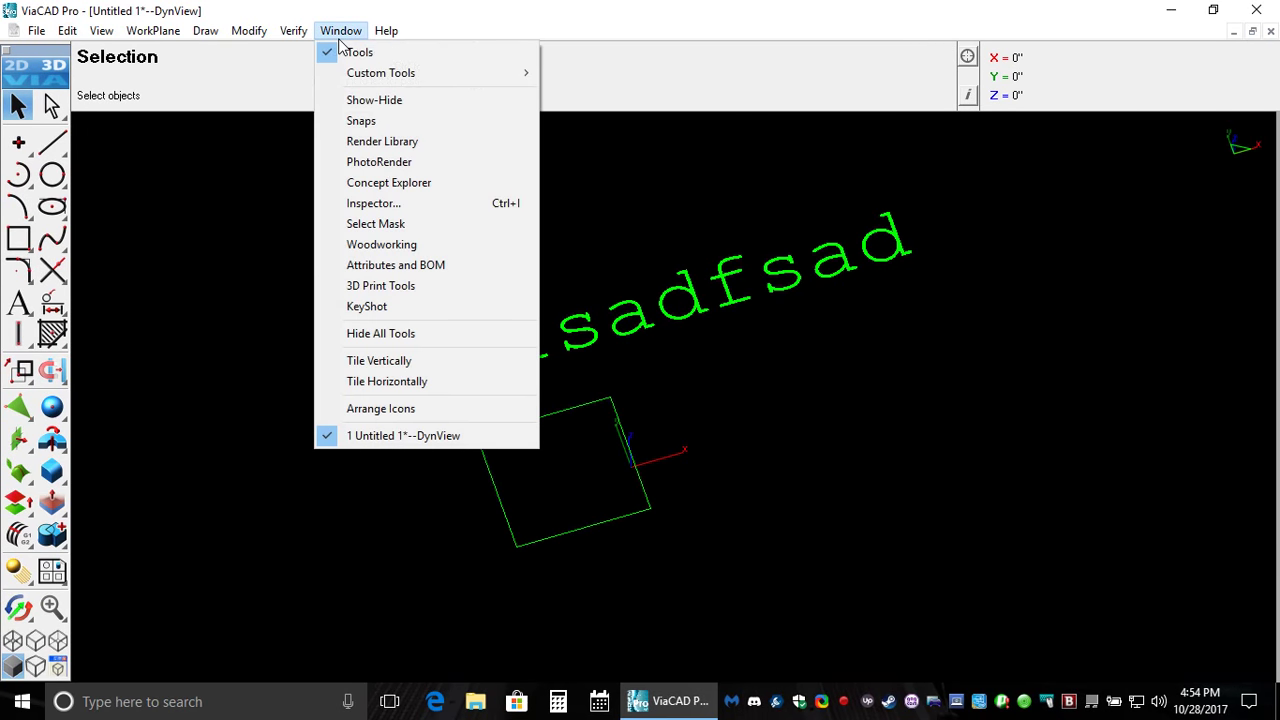
# Step: Open Concept Explorer and switch among its Entities, Layers and Symbols tabs
pyautogui.click(407, 182)
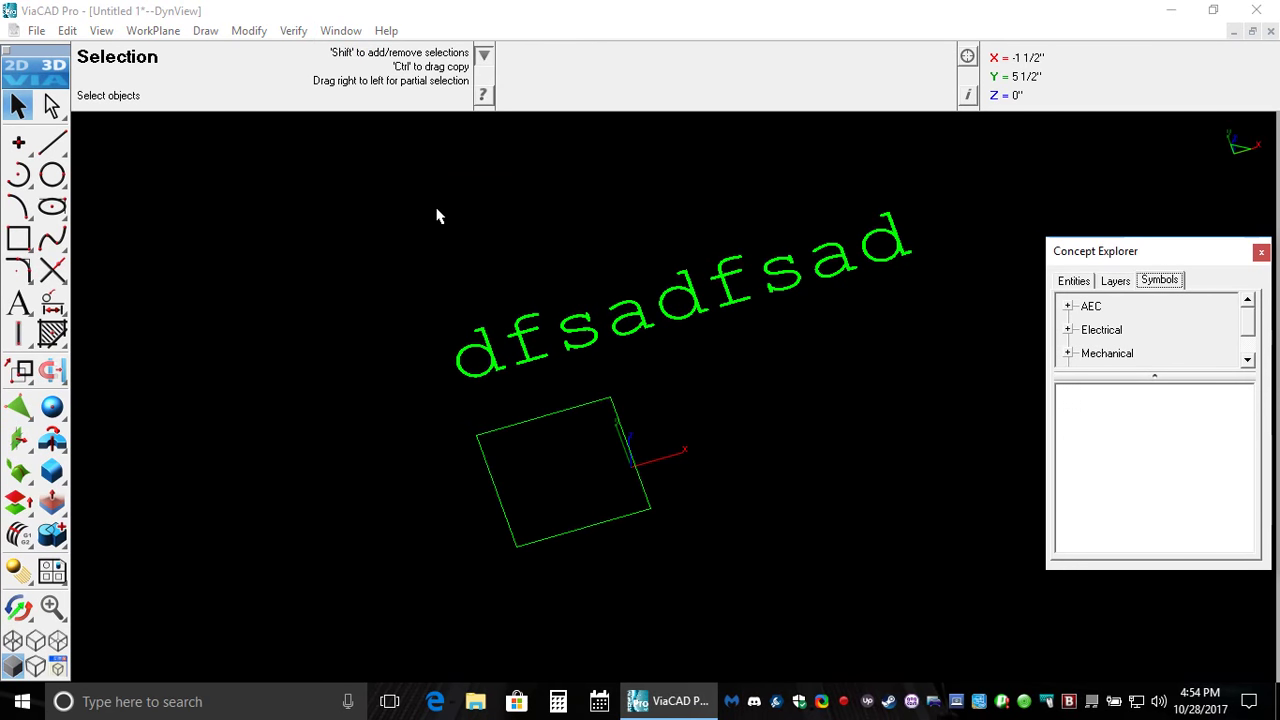
pyautogui.click(1115, 281)
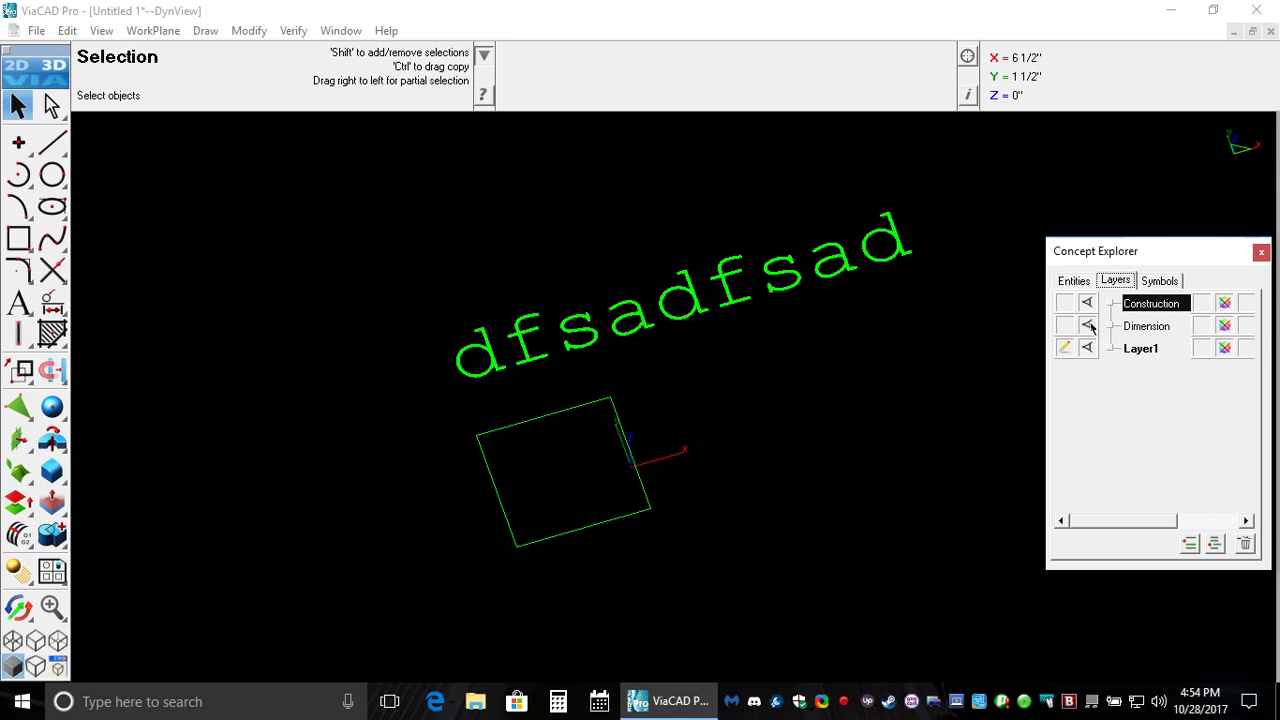
pyautogui.click(1160, 283)
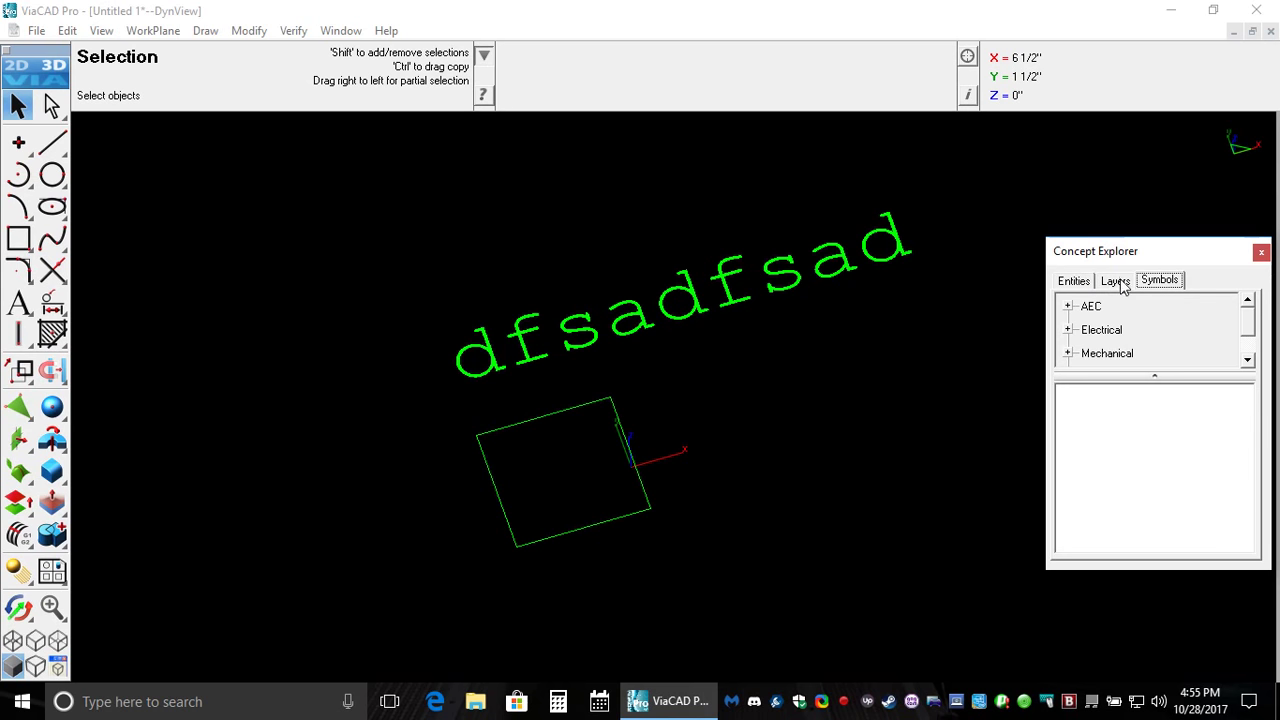
pyautogui.click(1082, 283)
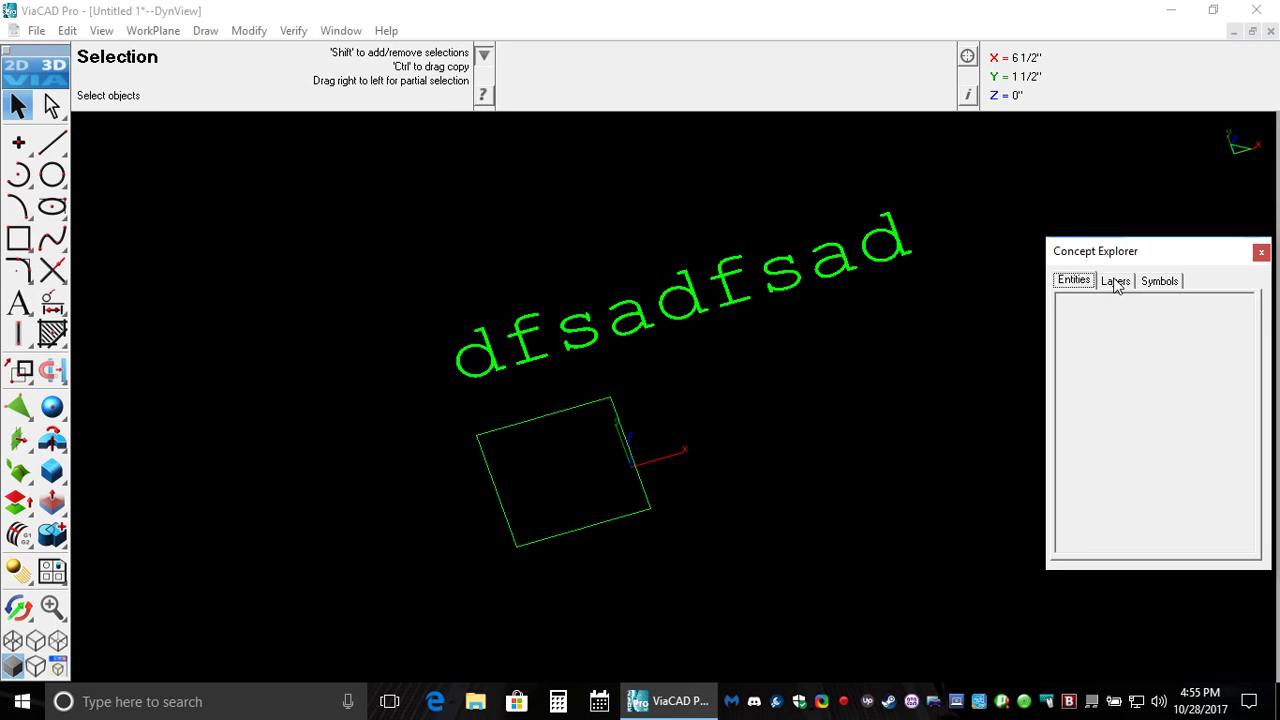
pyautogui.click(1116, 282)
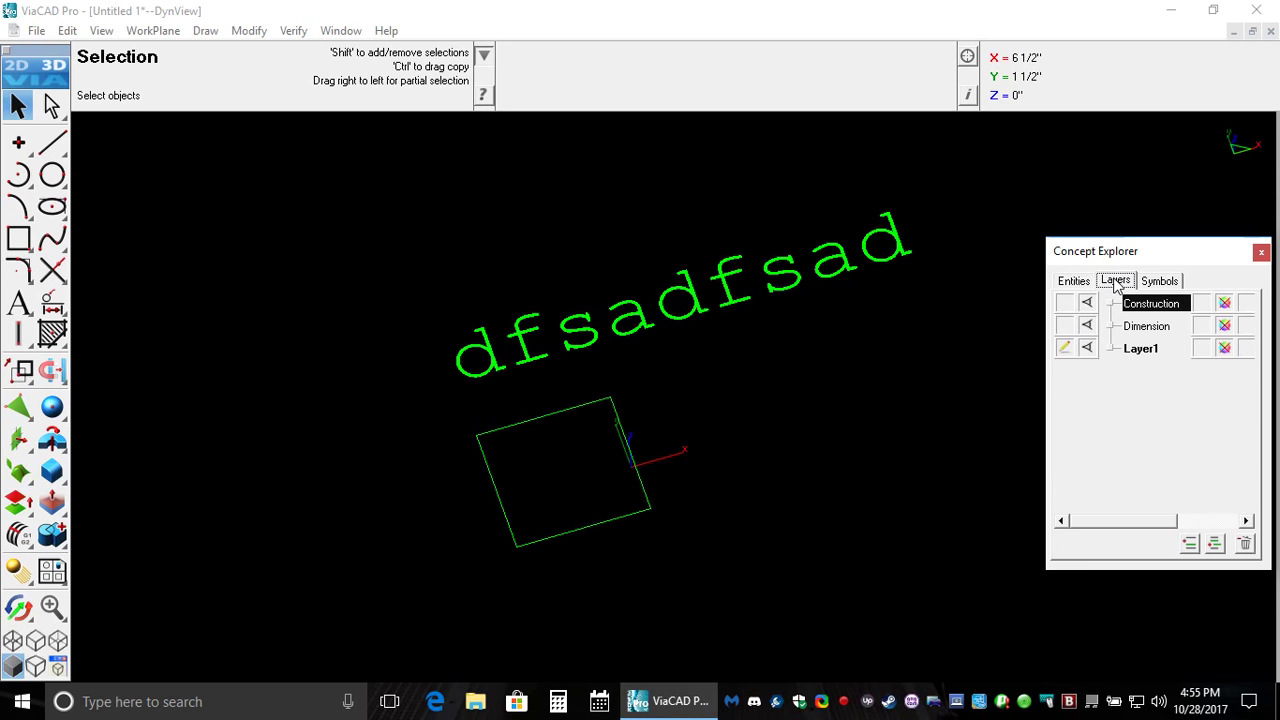
pyautogui.click(1166, 282)
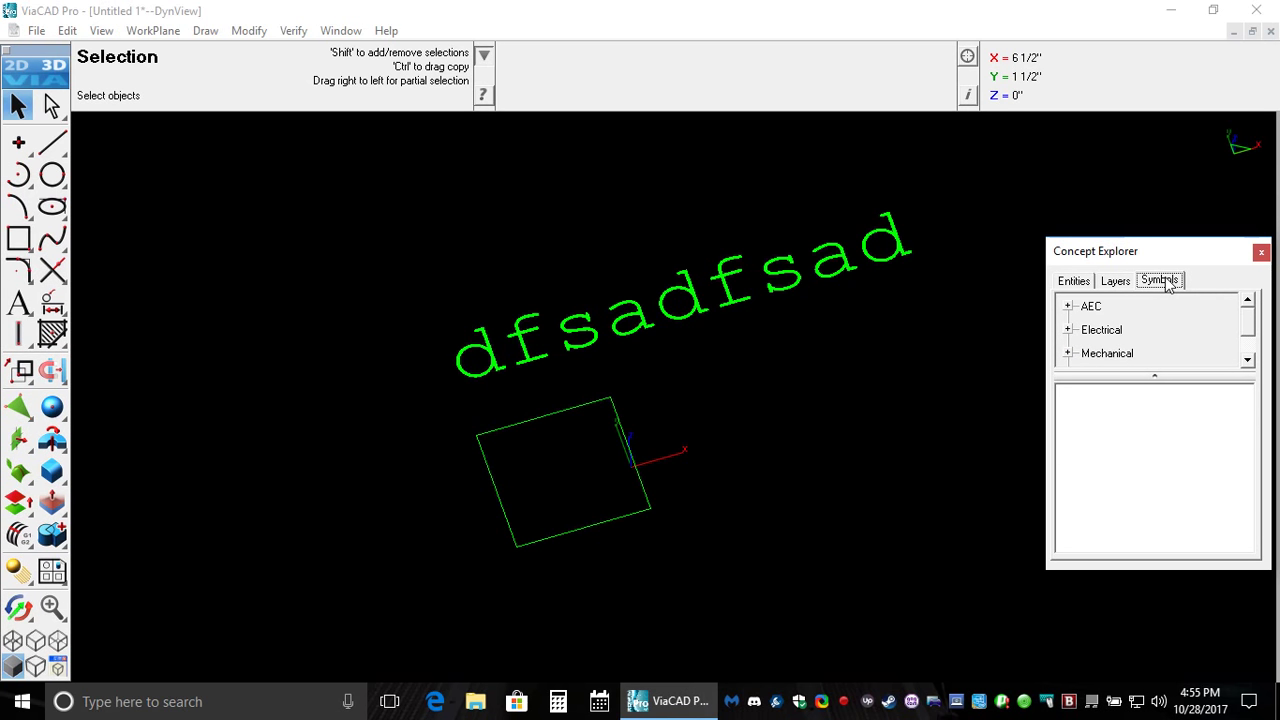
pyautogui.click(1120, 282)
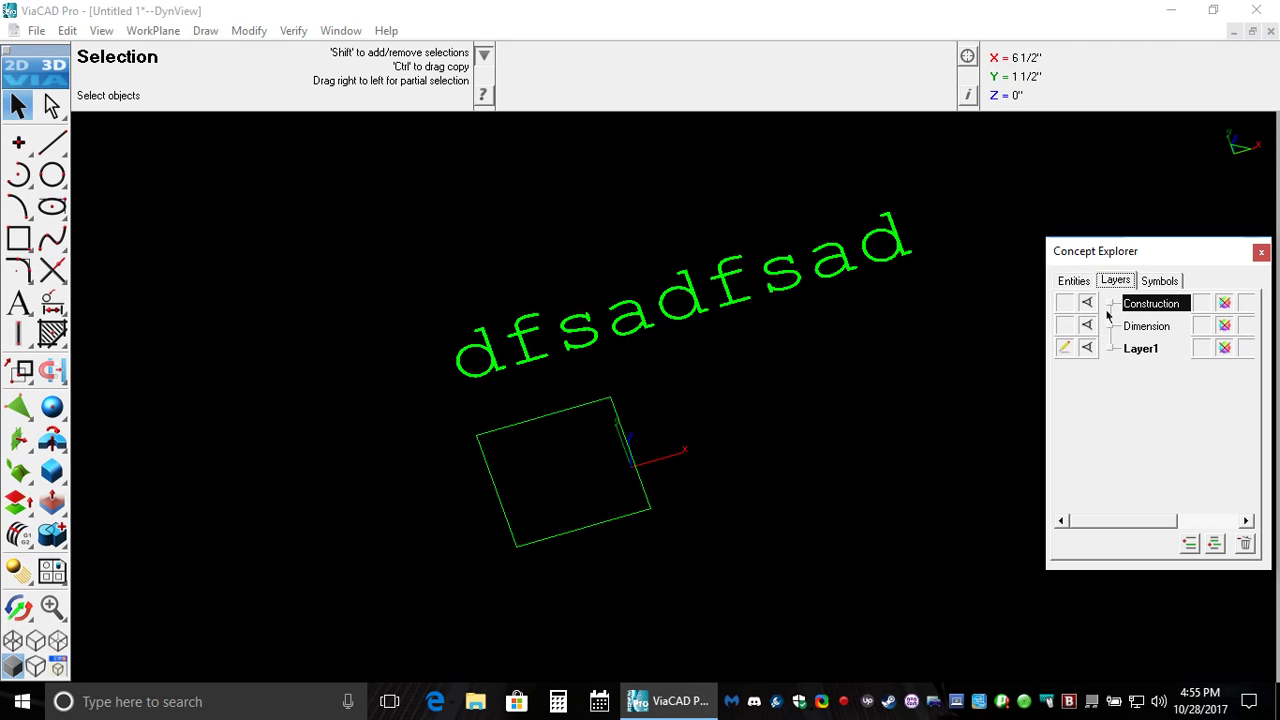
pyautogui.click(1162, 284)
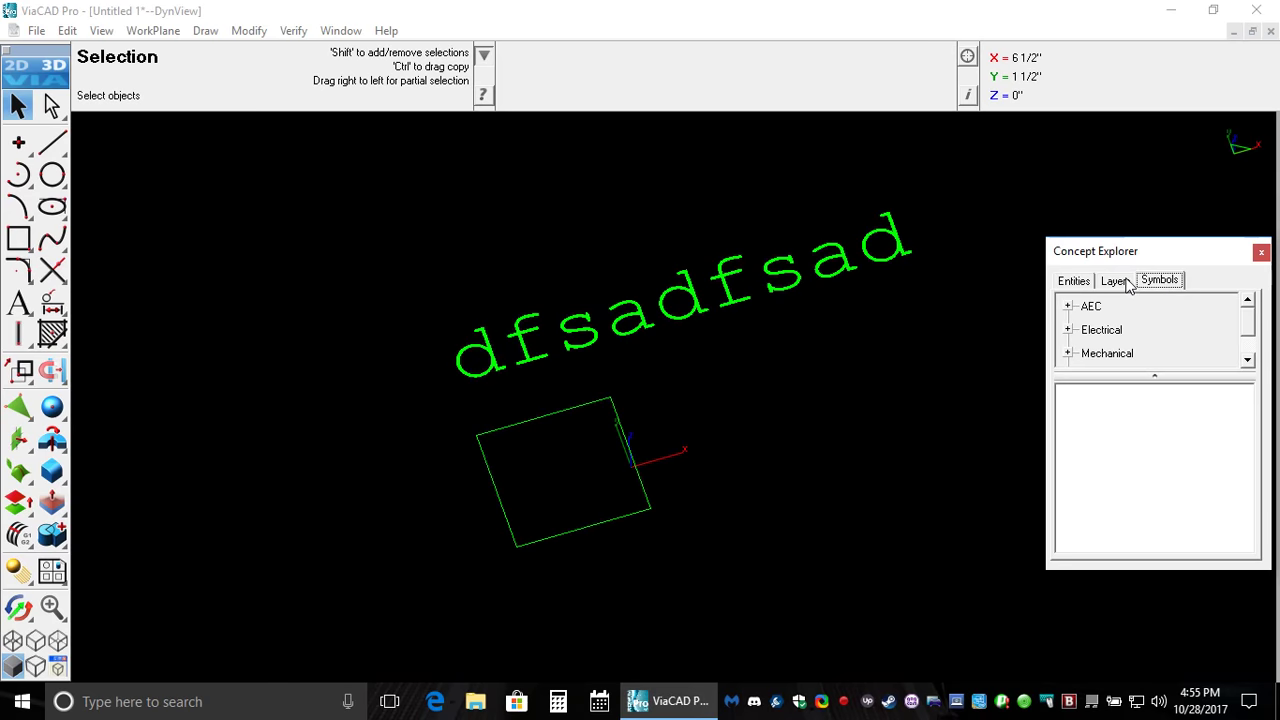
pyautogui.click(1128, 284)
pyautogui.click(1177, 284)
# Step: Expand Mechanical > 3D Fasteners and show the Blind Taps symbol previews
pyautogui.click(1068, 353)
pyautogui.click(1248, 345)
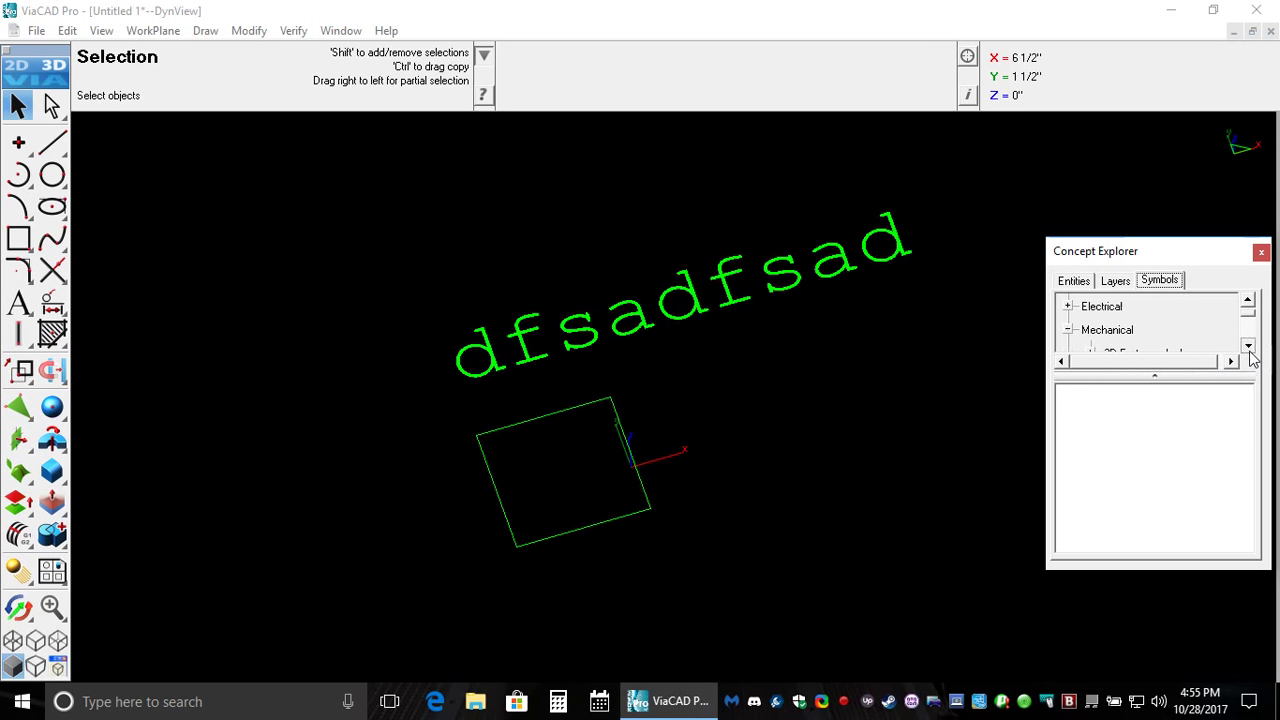
pyautogui.click(1248, 345)
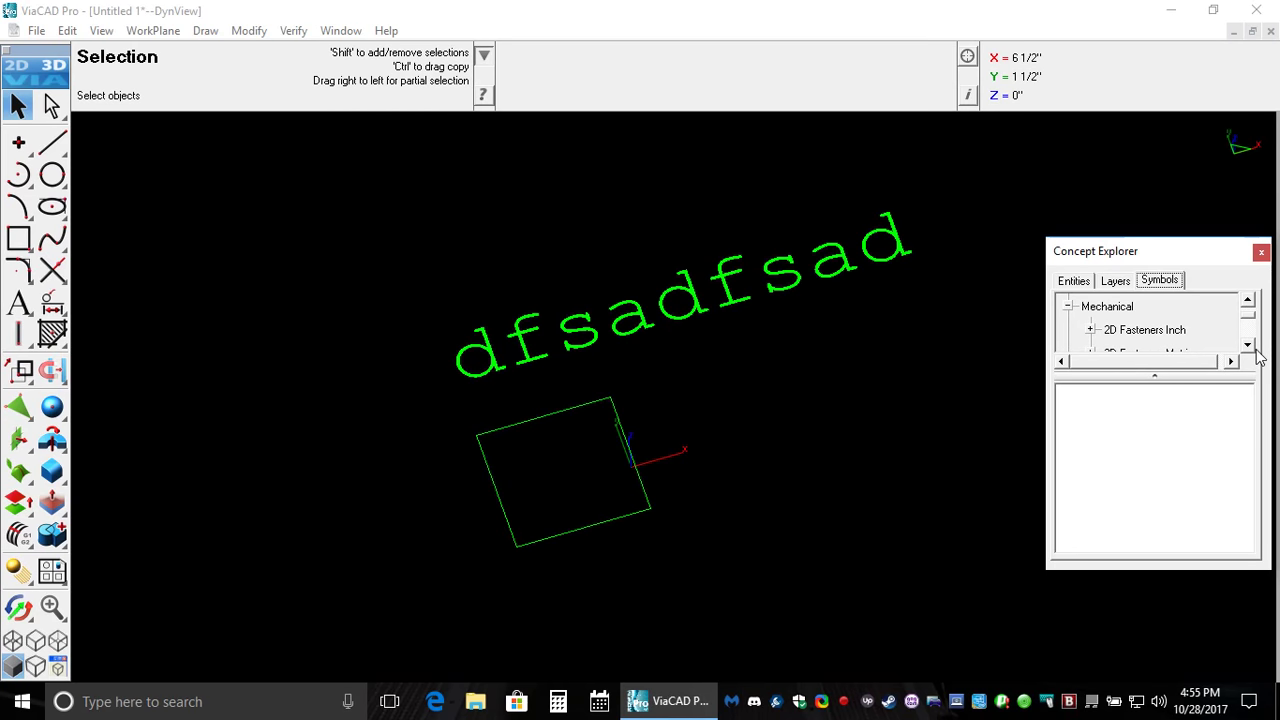
pyautogui.click(1250, 348)
pyautogui.click(1250, 348)
pyautogui.click(1250, 348)
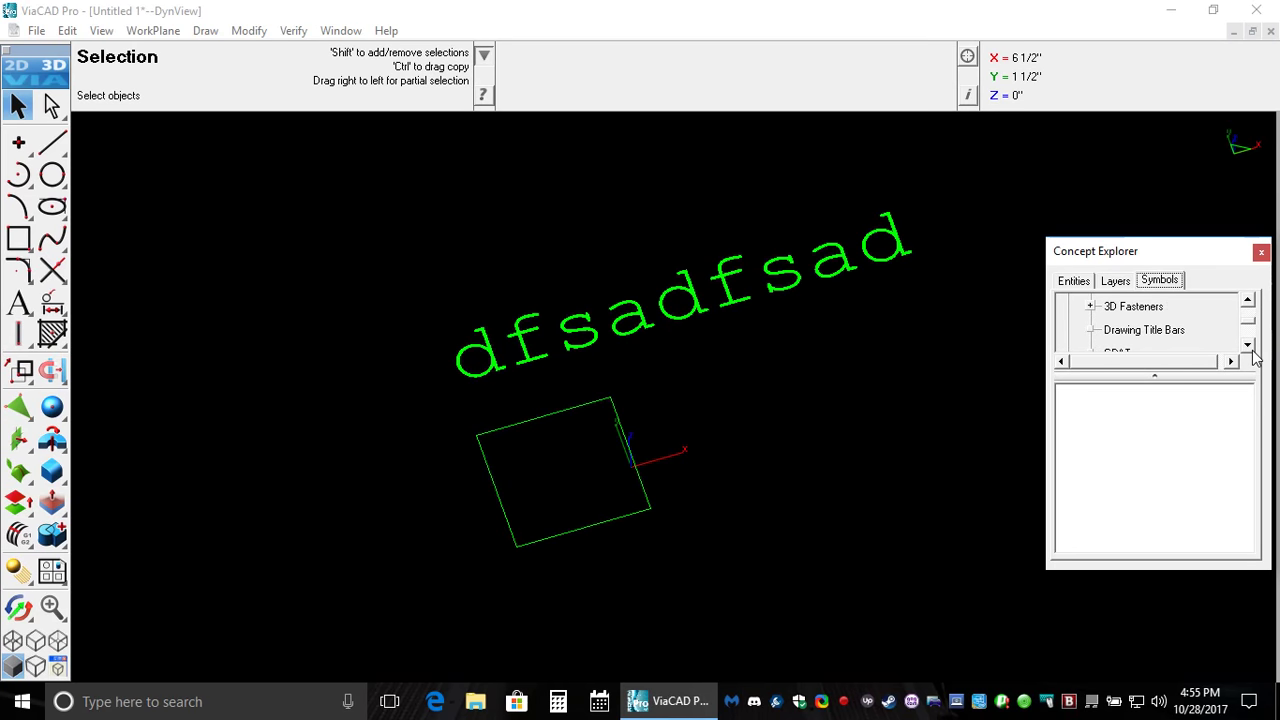
pyautogui.click(1091, 307)
pyautogui.click(1146, 334)
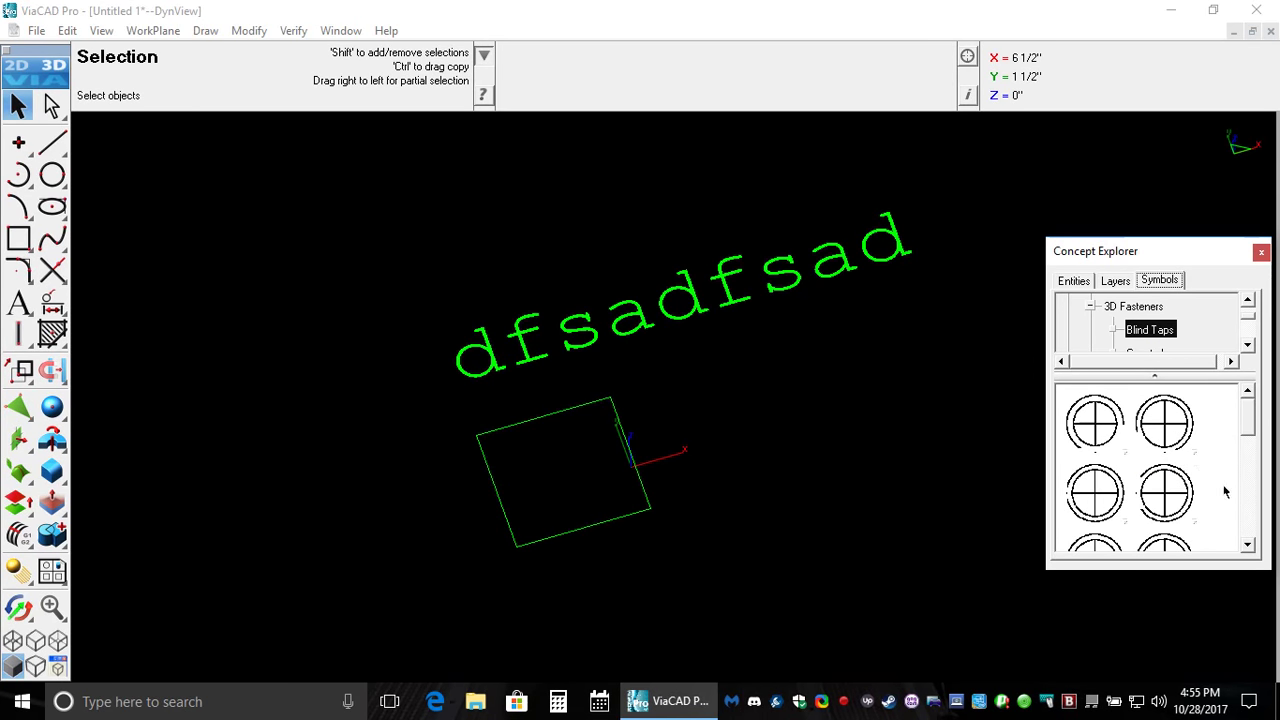
# Step: Place a 3BTHE blind-tap symbol below the dfsadfsad text at scale 1.0
pyautogui.moveTo(1172, 408); pyautogui.dragTo(672, 390)
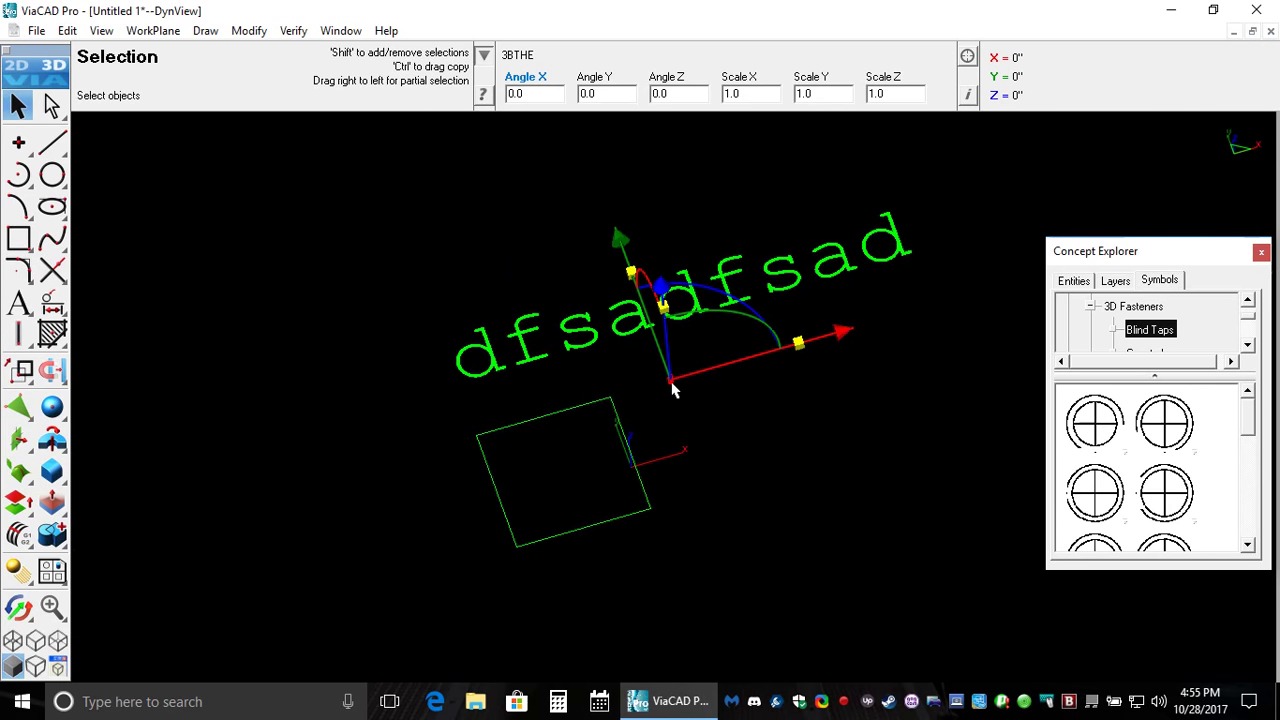
pyautogui.click(798, 343)
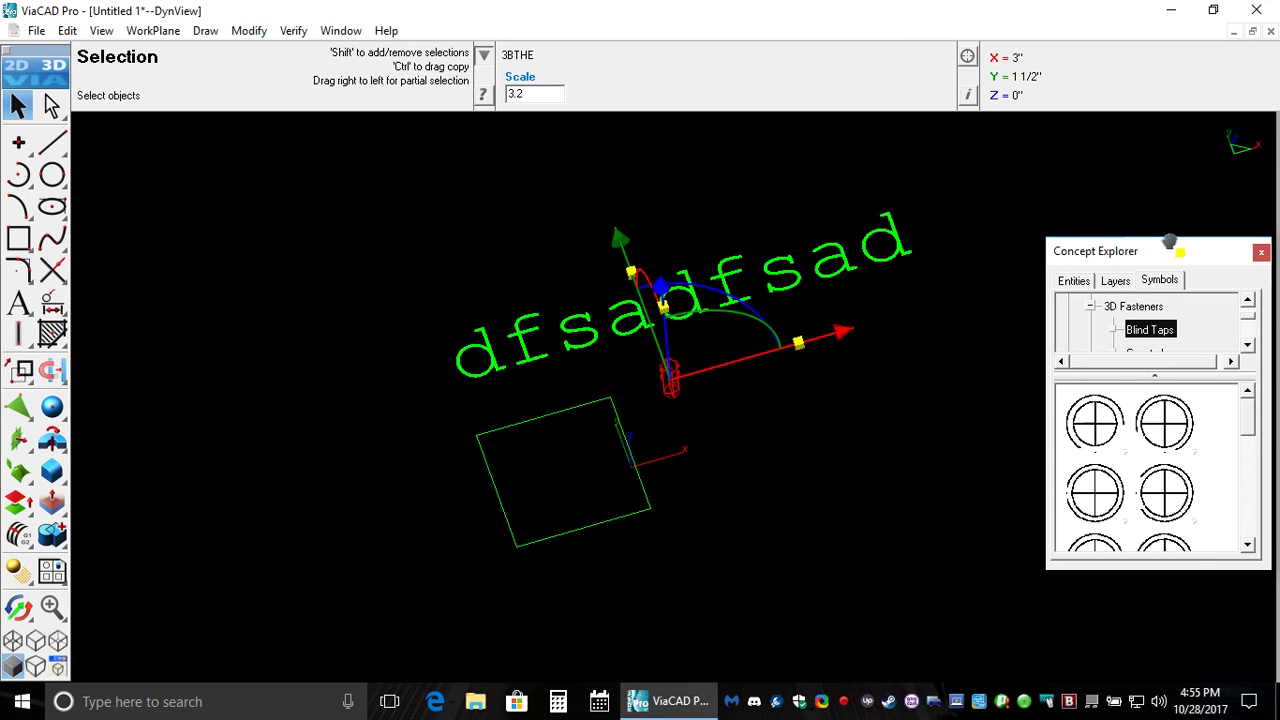
pyautogui.click(800, 338)
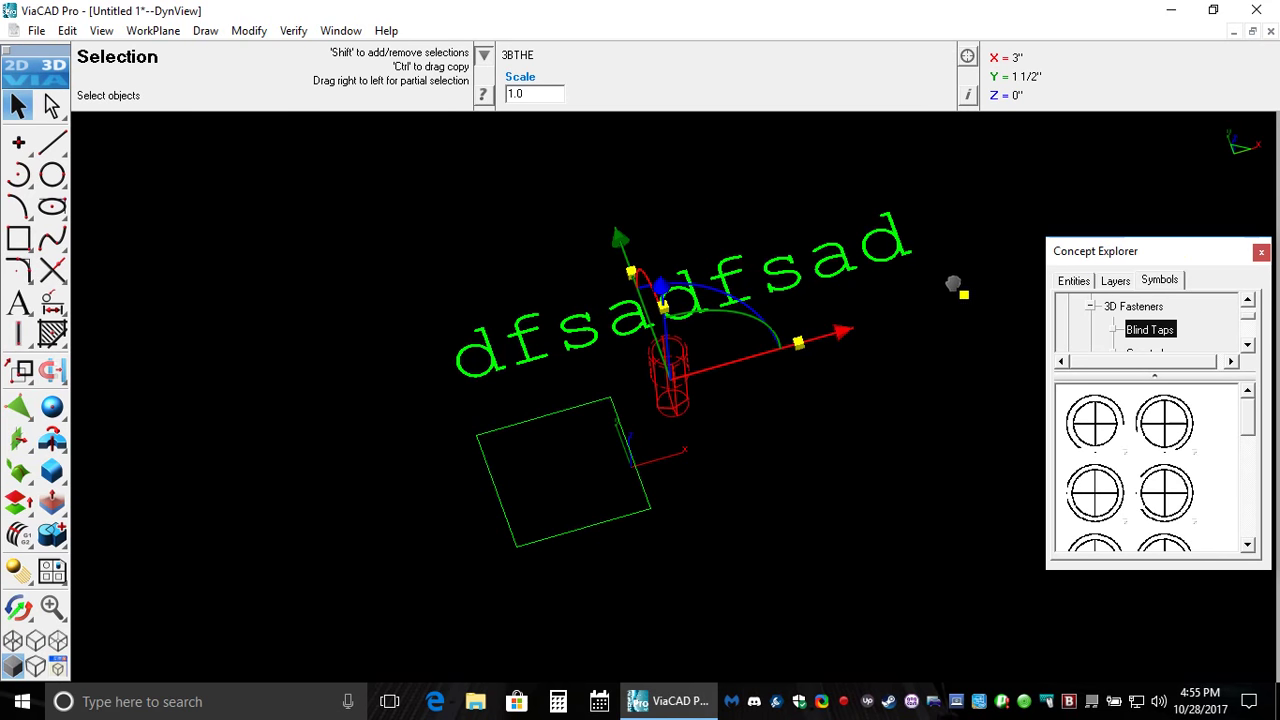
pyautogui.click(811, 408)
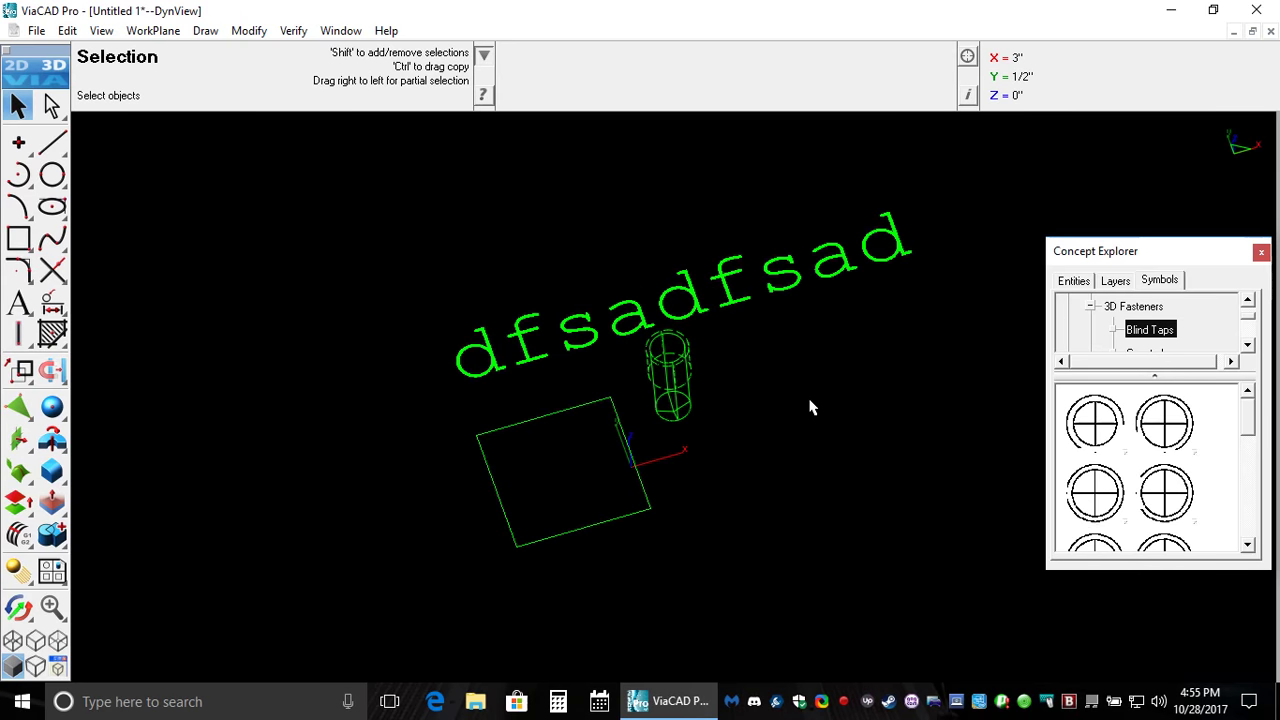
# Step: Select the 3BTHE tap symbol and rotate it to tilt down-right
pyautogui.click(668, 372)
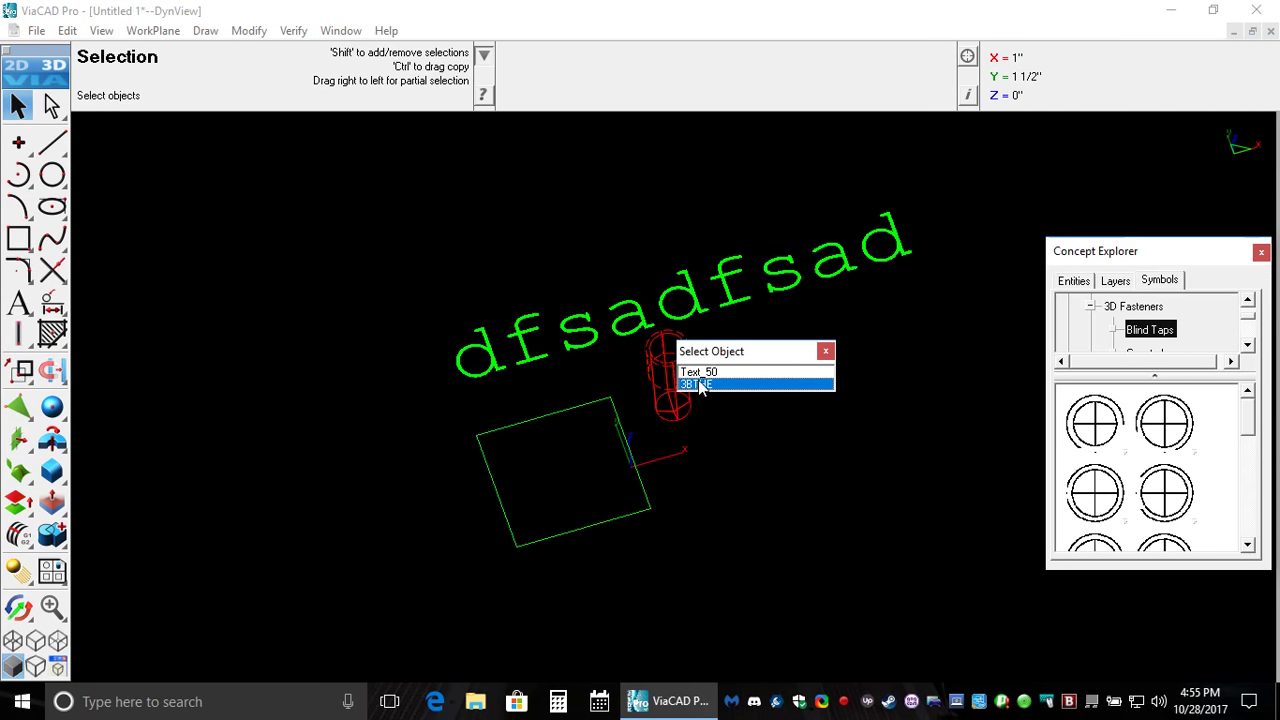
pyautogui.click(700, 384)
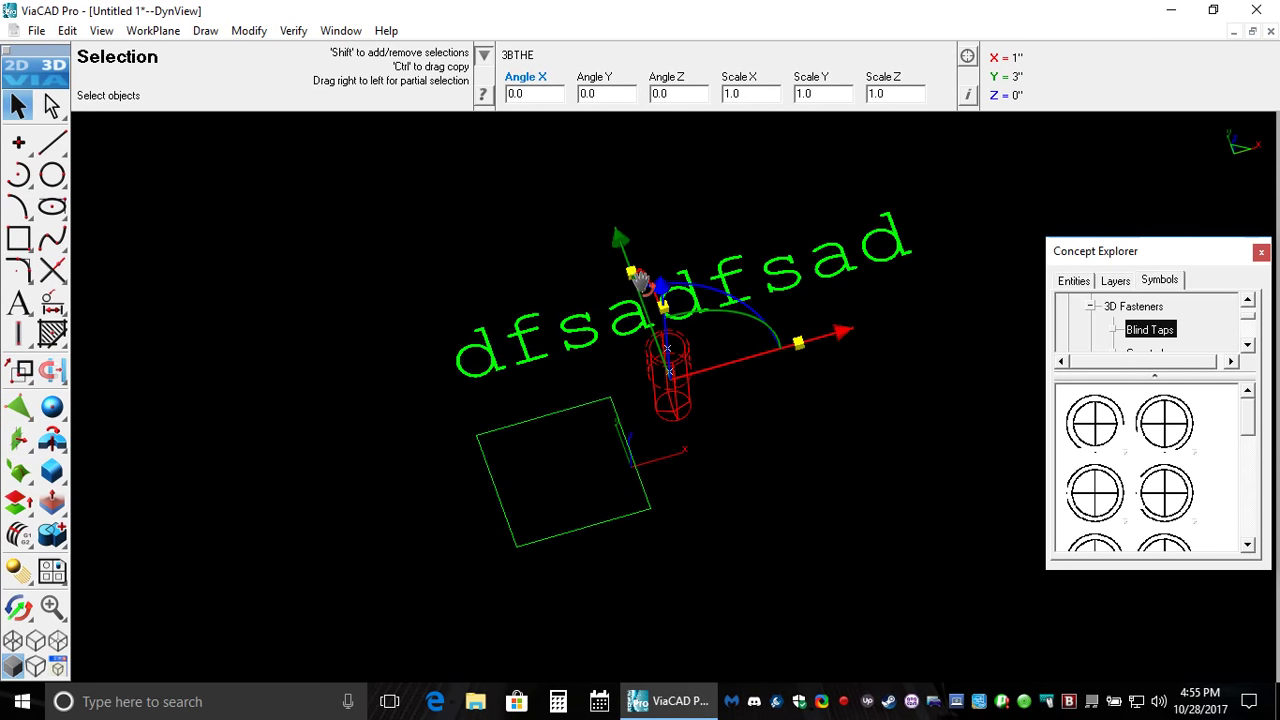
pyautogui.moveTo(640, 283); pyautogui.dragTo(848, 340)
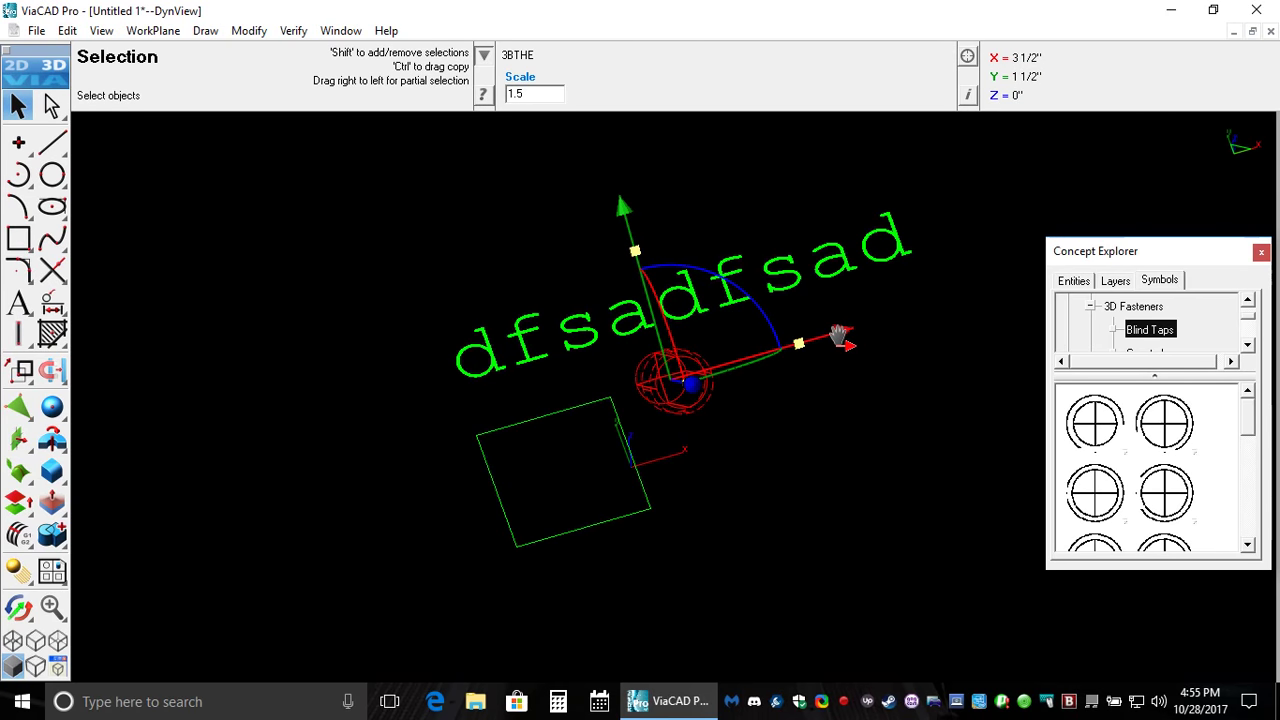
pyautogui.click(892, 434)
# Step: Select and deselect the text, then show the Default Settings Inspector
pyautogui.click(725, 371)
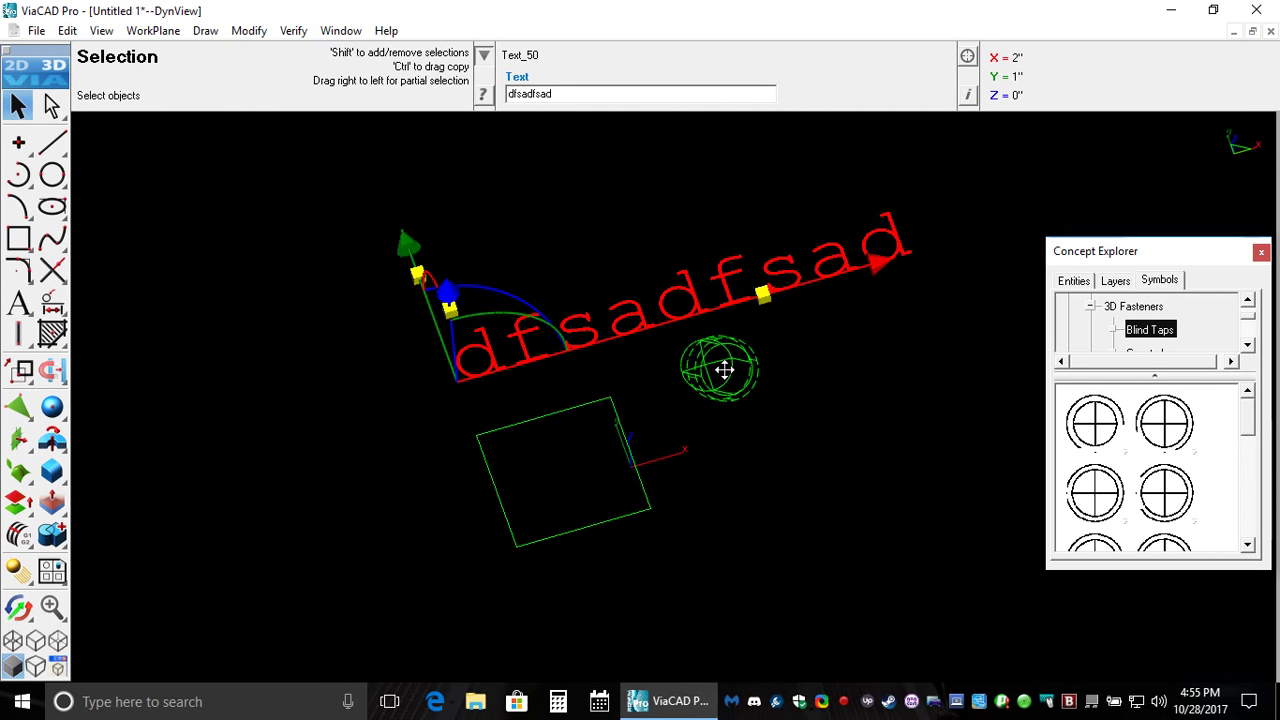
pyautogui.click(823, 417)
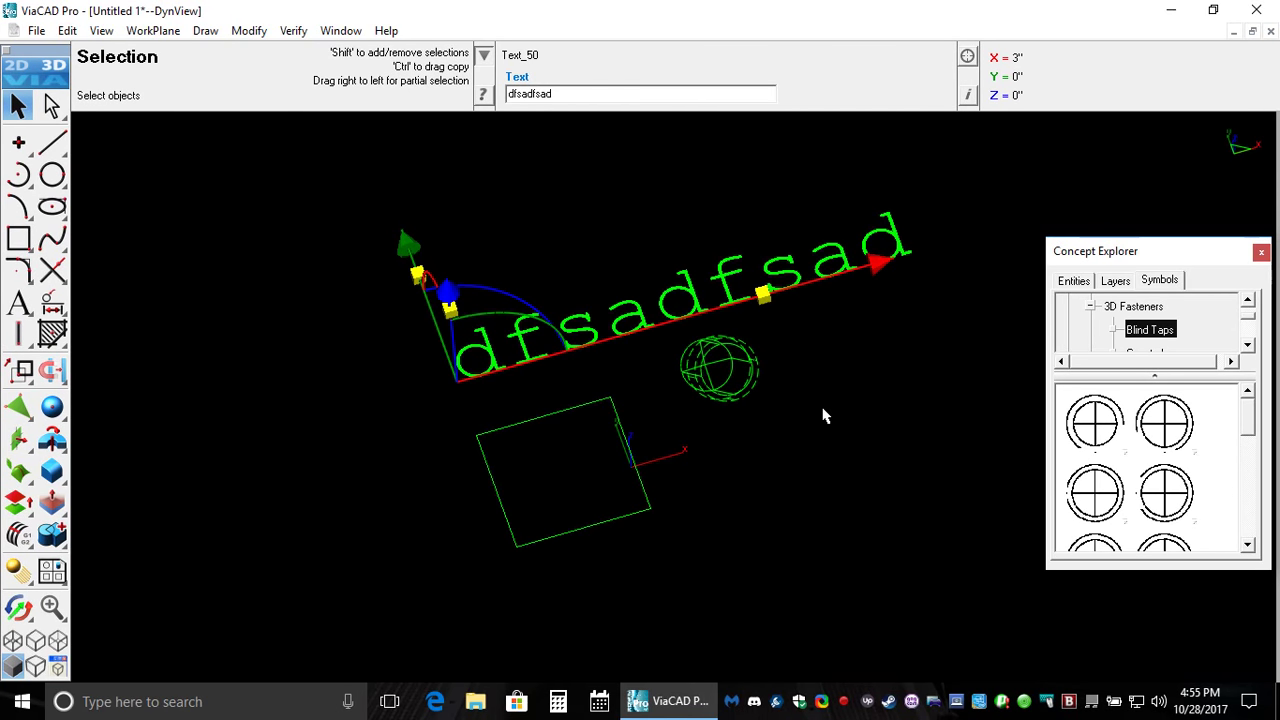
pyautogui.click(969, 94)
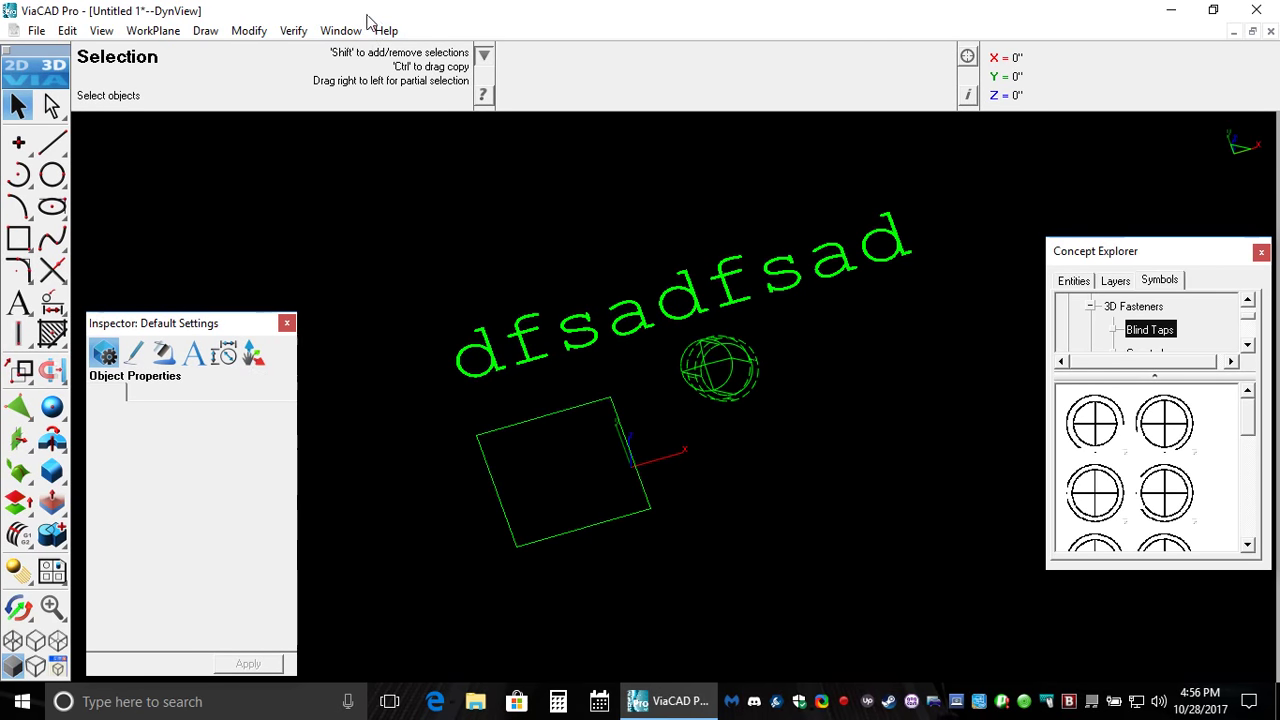
# Step: Check the default Gripper Properties, then pick Text_50 from the overlapping-objects list
pyautogui.click(255, 355)
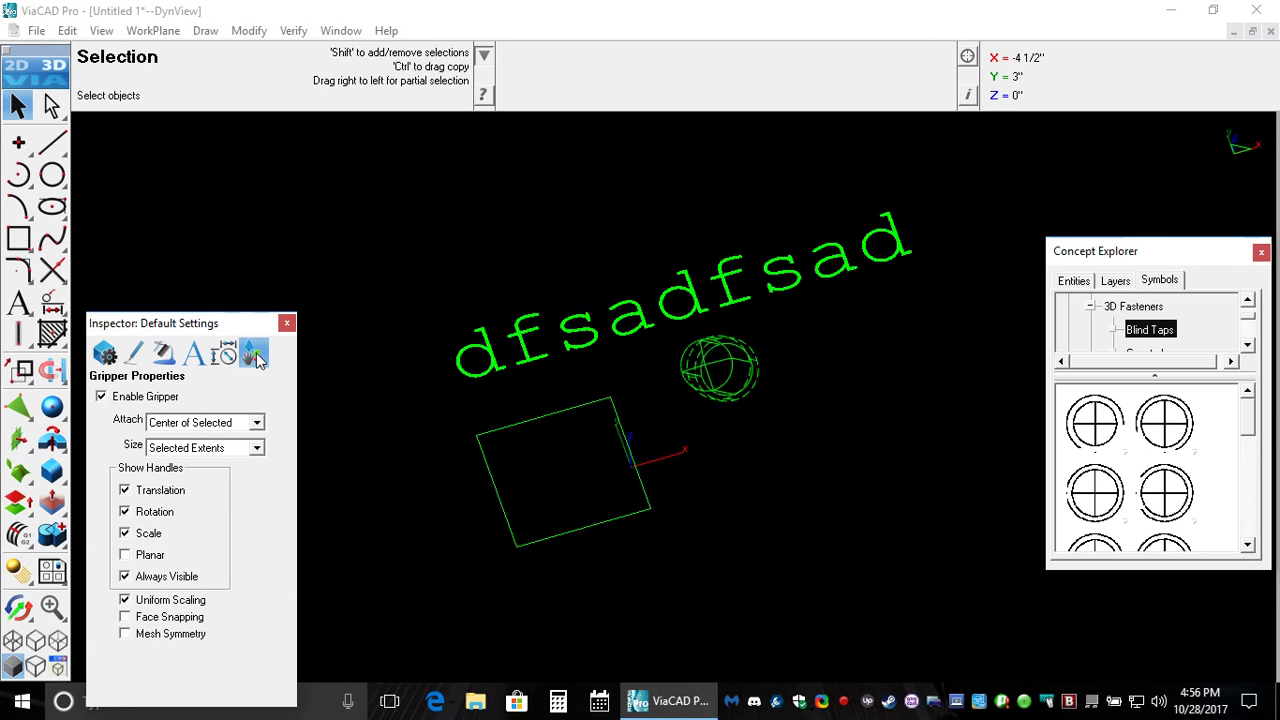
pyautogui.click(287, 324)
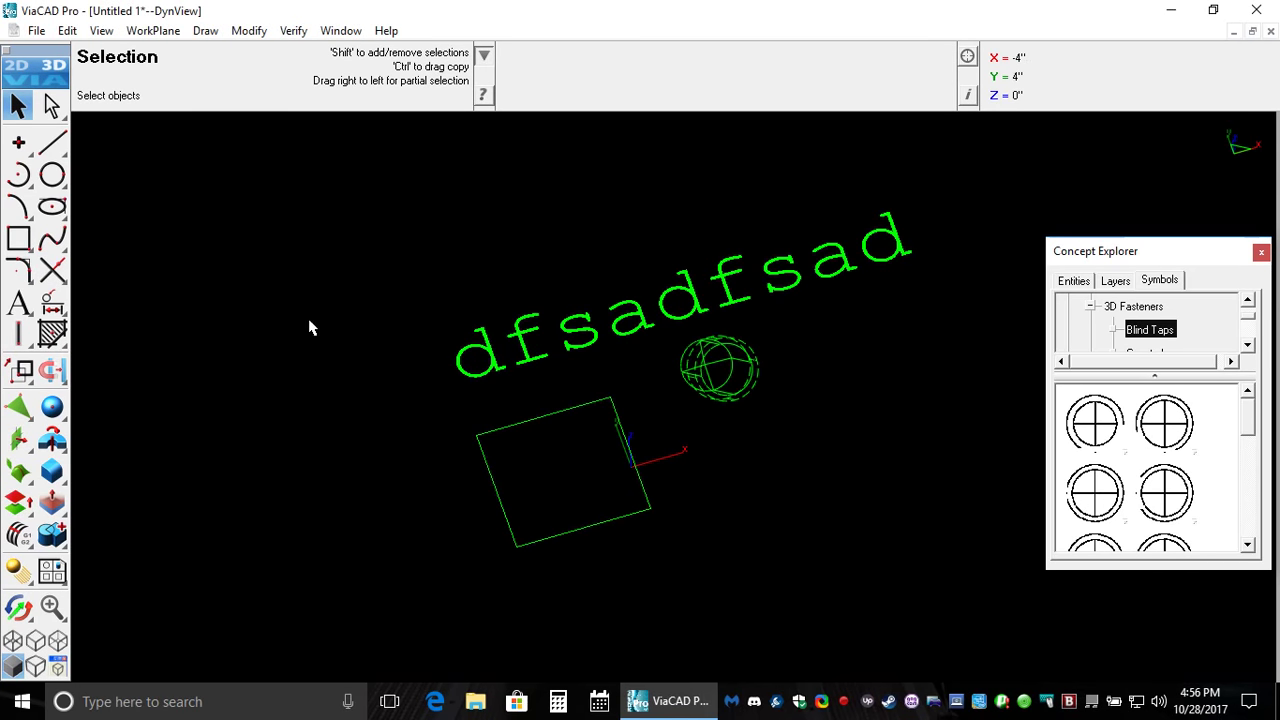
pyautogui.click(699, 377)
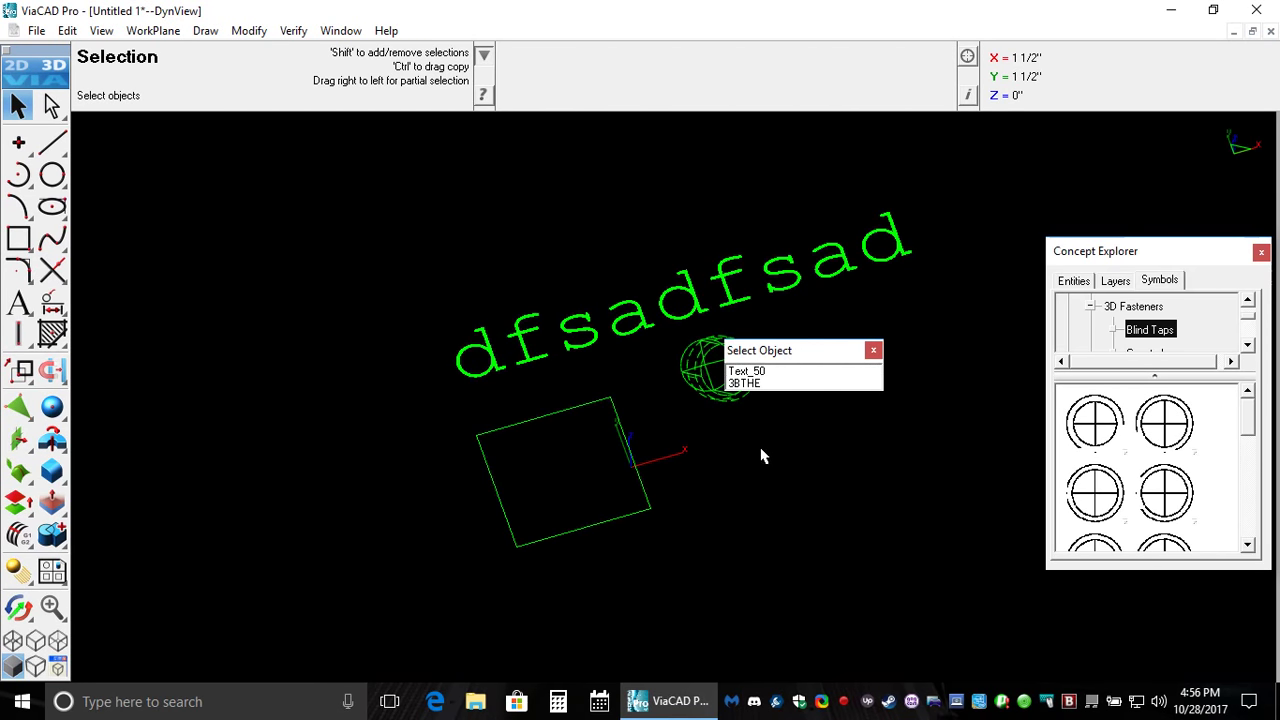
pyautogui.click(749, 371)
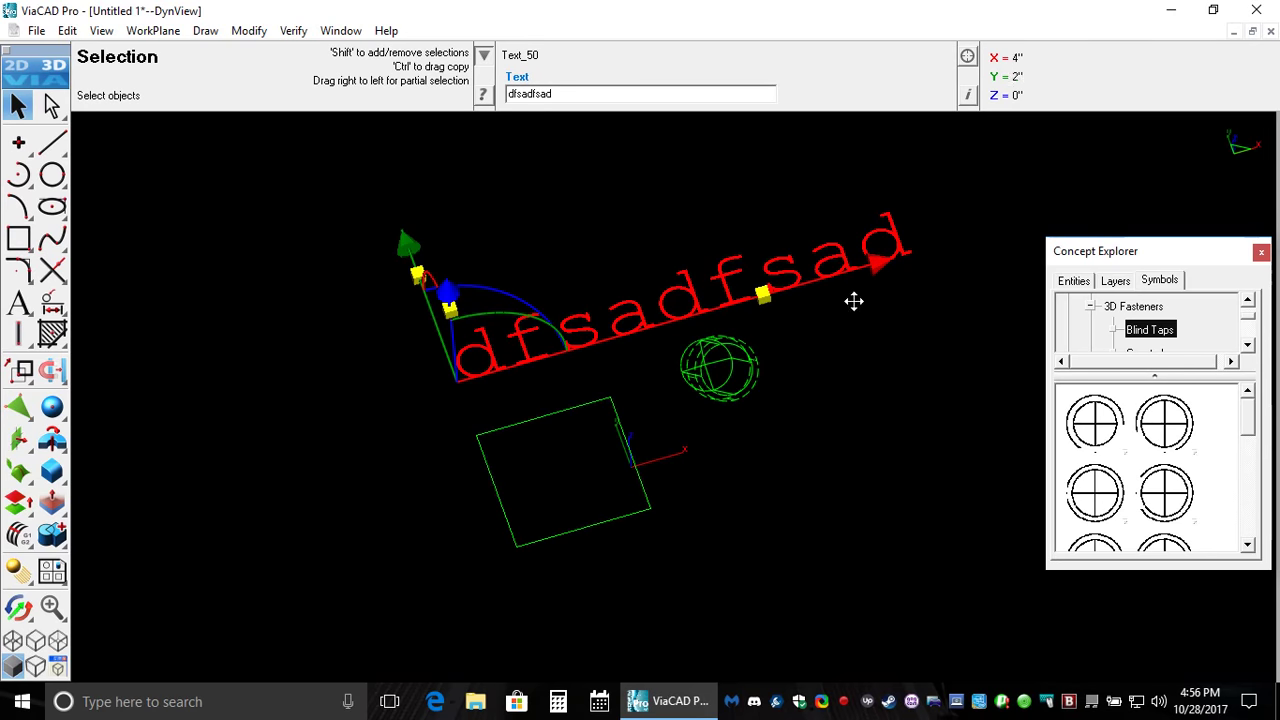
pyautogui.click(893, 312)
# Step: Inspect the dfsadfsad text's Data properties, then close the Inspector and deselect
pyautogui.click(873, 254)
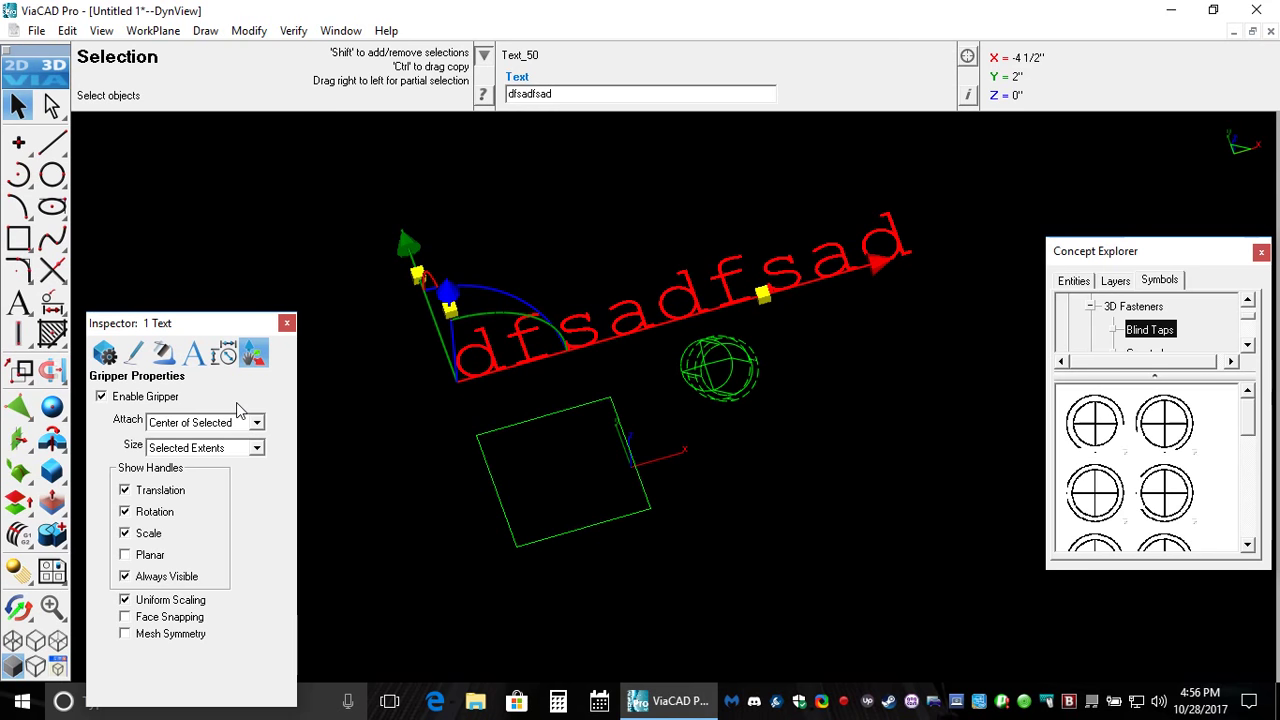
pyautogui.click(104, 353)
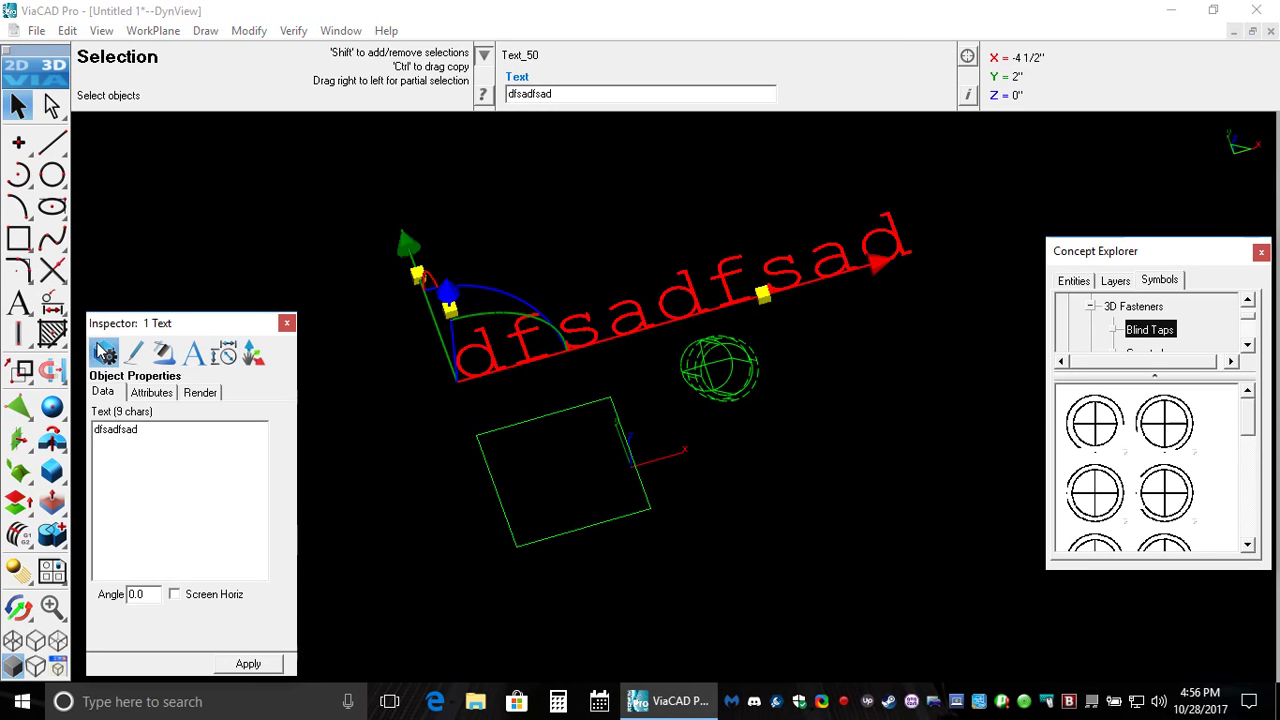
pyautogui.click(287, 325)
pyautogui.click(317, 366)
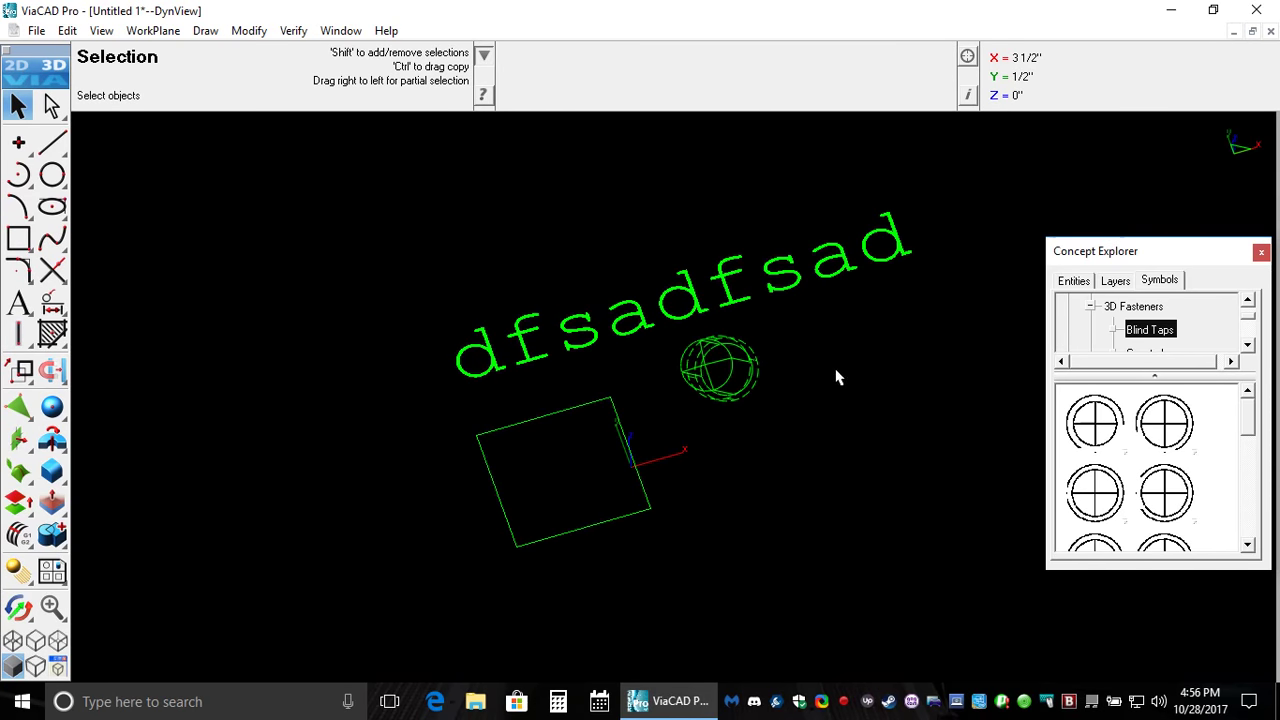
# Step: Collapse 3D Fasteners, view Layers, and close, reopen and close Concept Explorer
pyautogui.click(1090, 307)
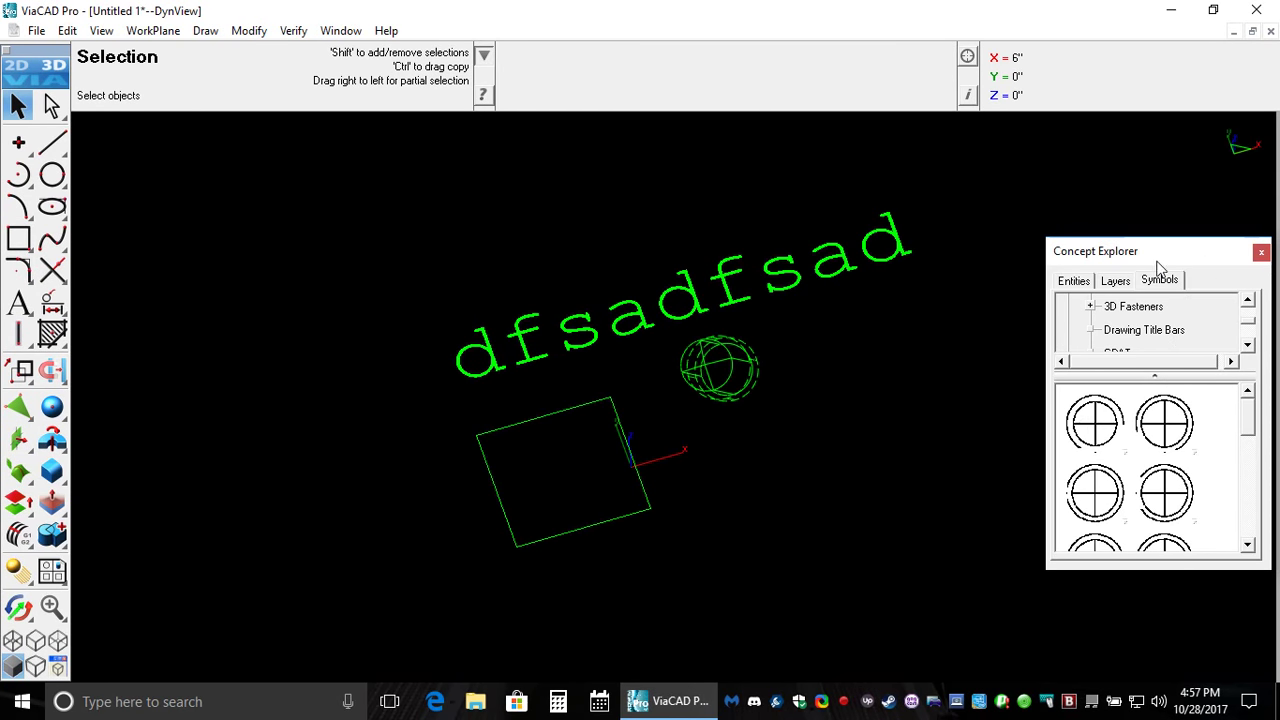
pyautogui.click(1117, 283)
pyautogui.click(1261, 251)
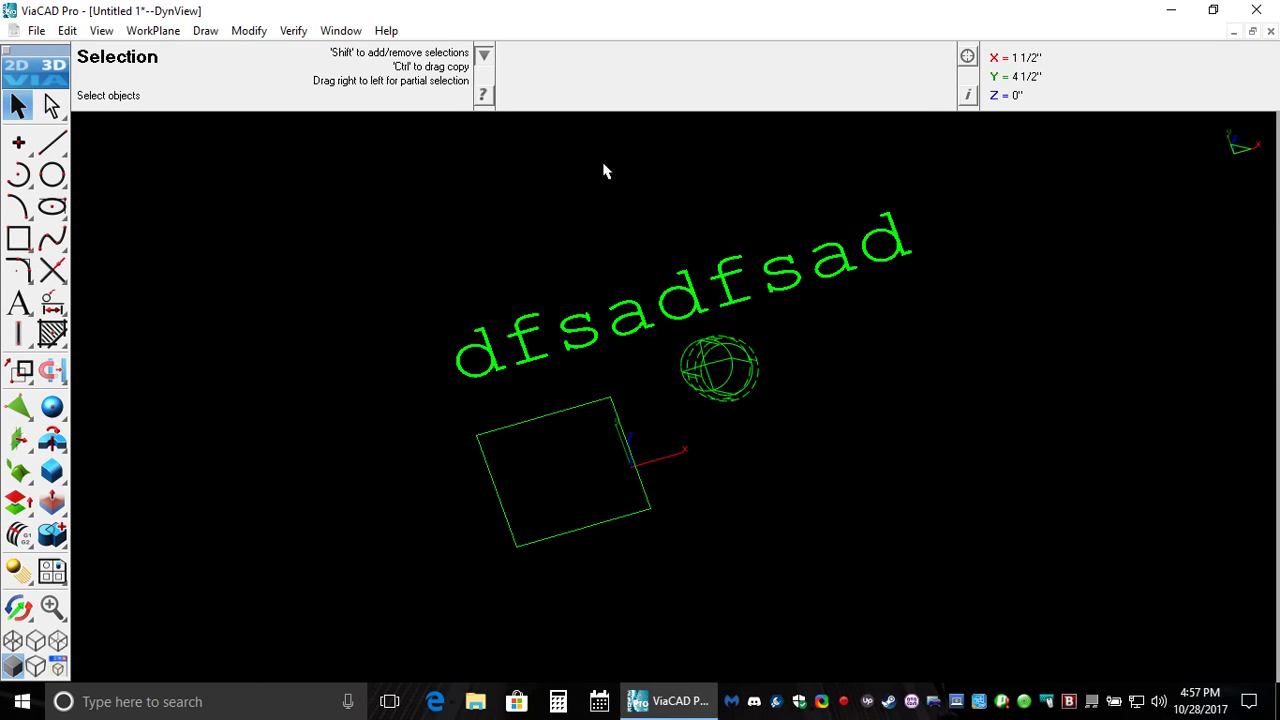
pyautogui.click(340, 30)
pyautogui.click(362, 186)
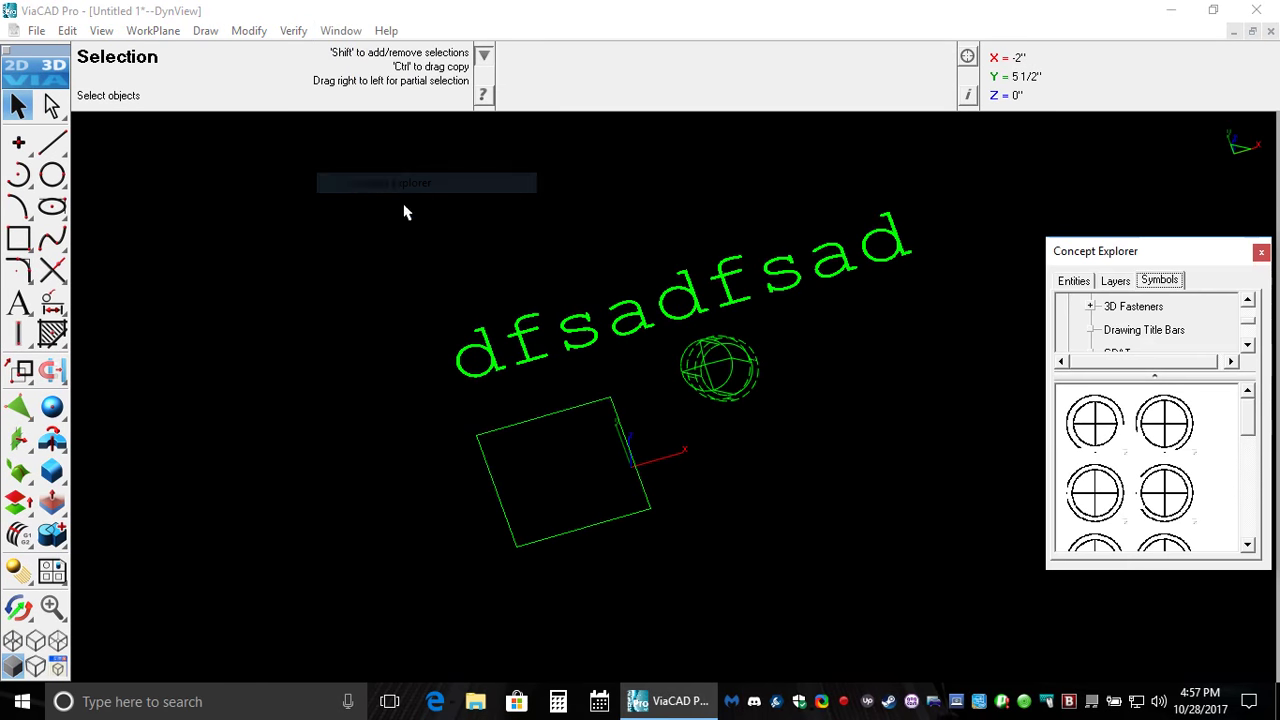
pyautogui.click(1127, 286)
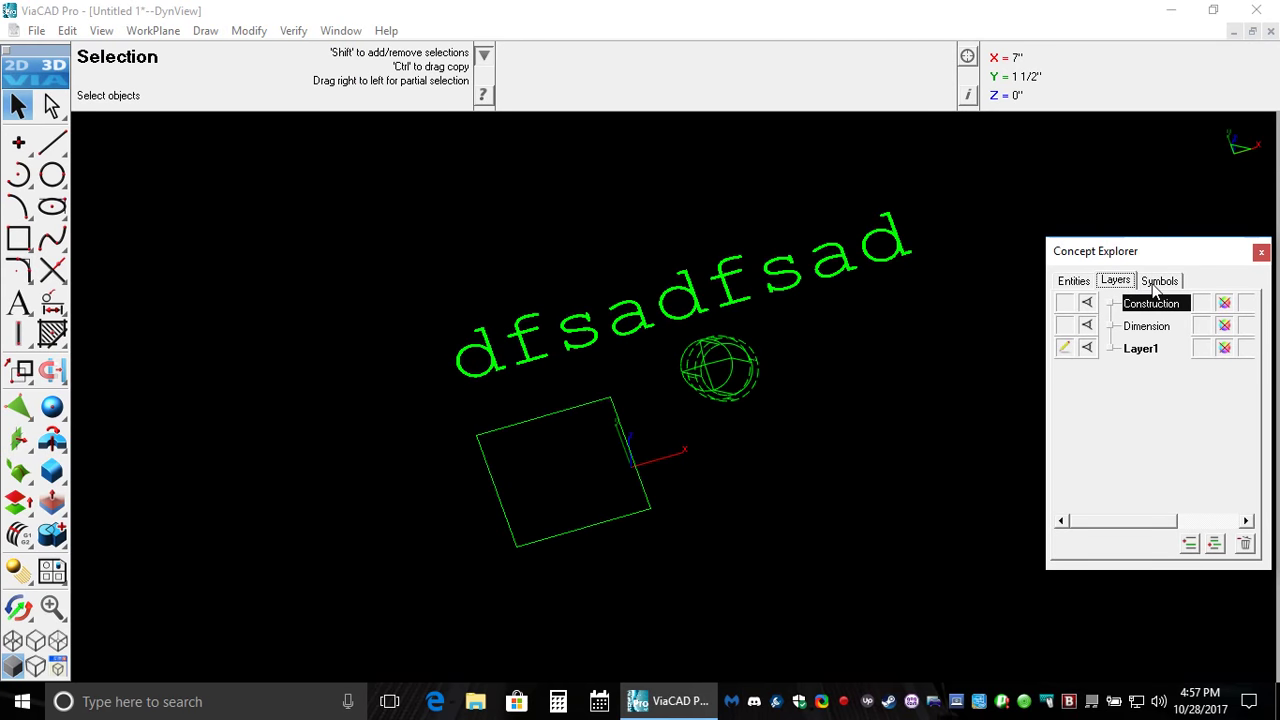
pyautogui.click(1261, 251)
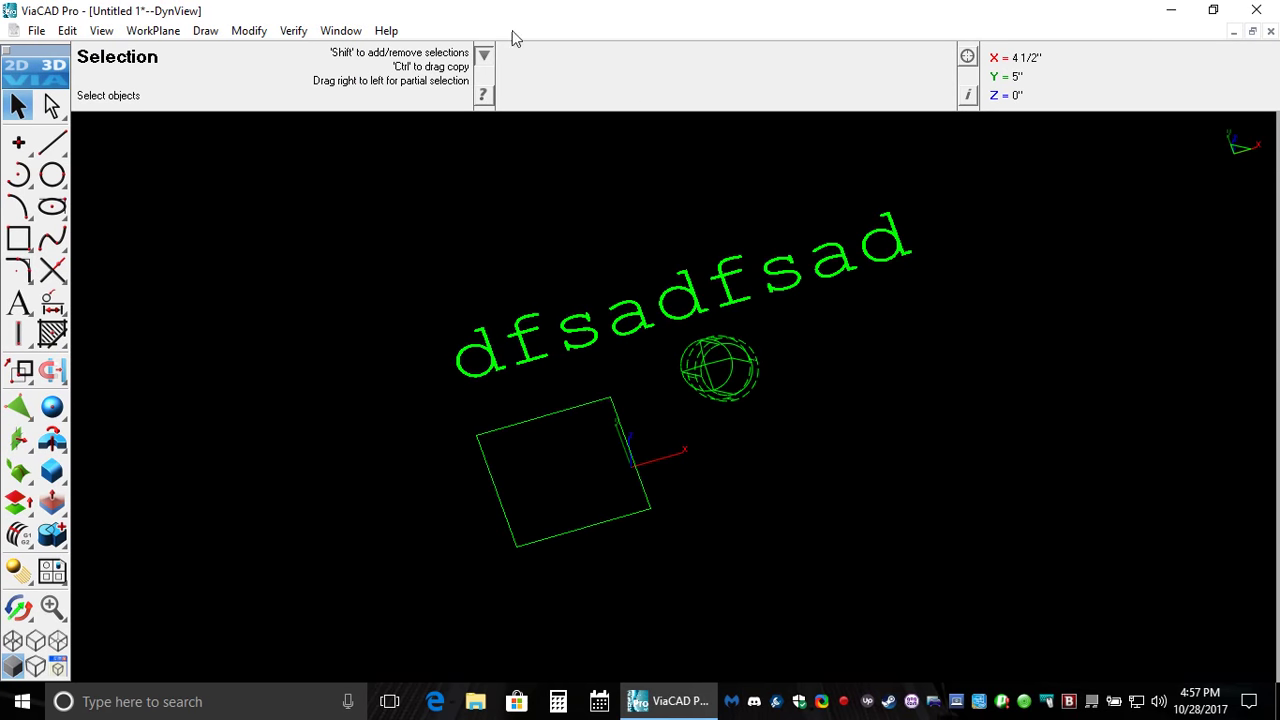
# Step: Review the Inspector's Pen, Fill, Text, Dimension, Gripper and Object defaults, then close it
pyautogui.click(341, 30)
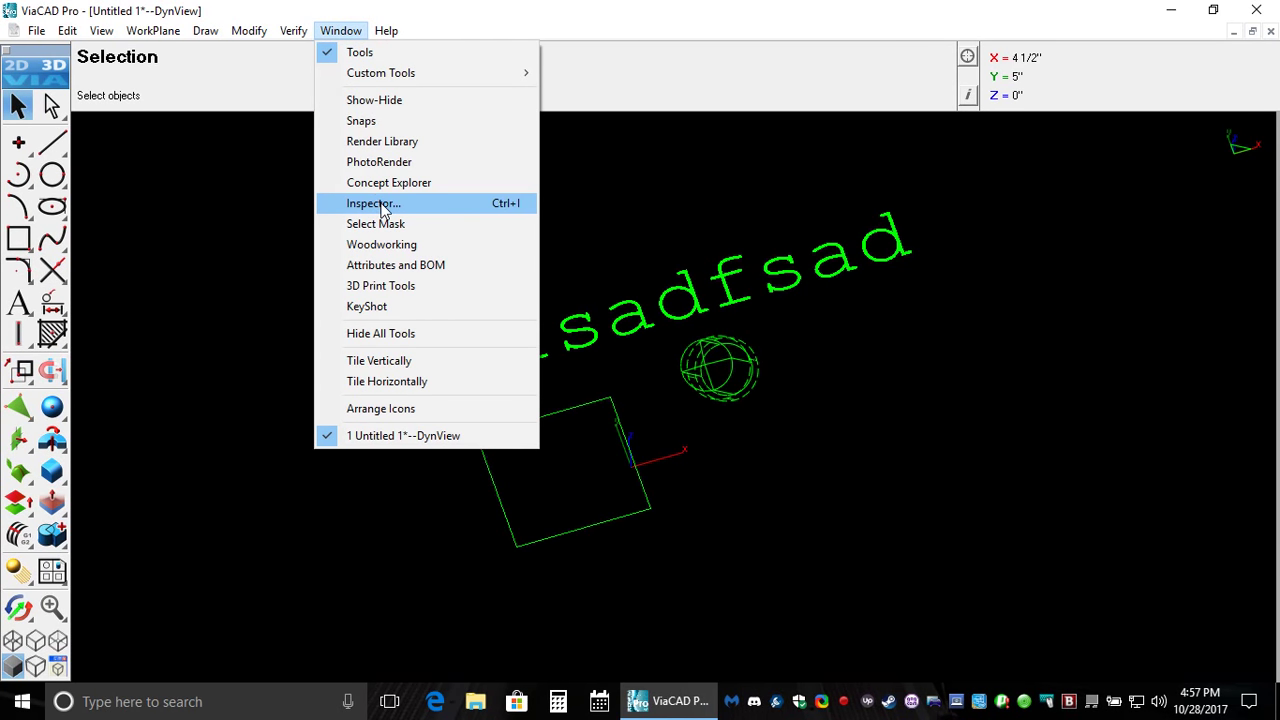
pyautogui.click(373, 203)
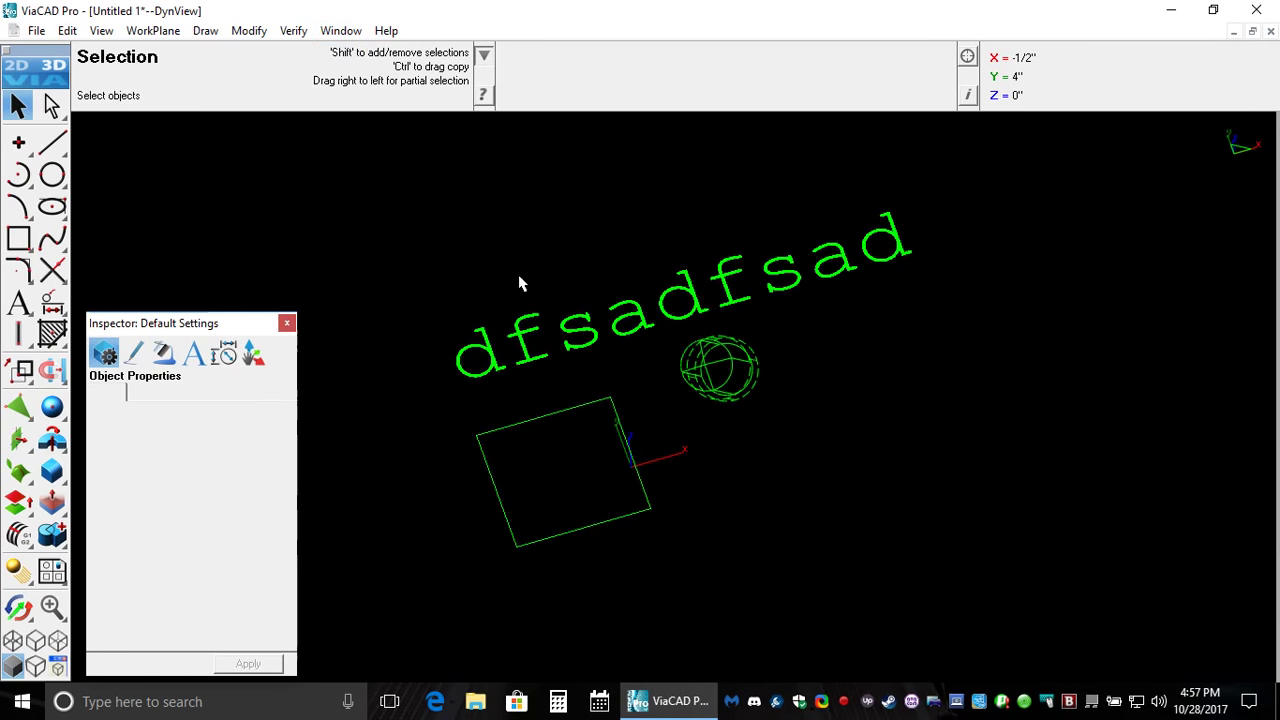
pyautogui.click(134, 356)
pyautogui.click(166, 355)
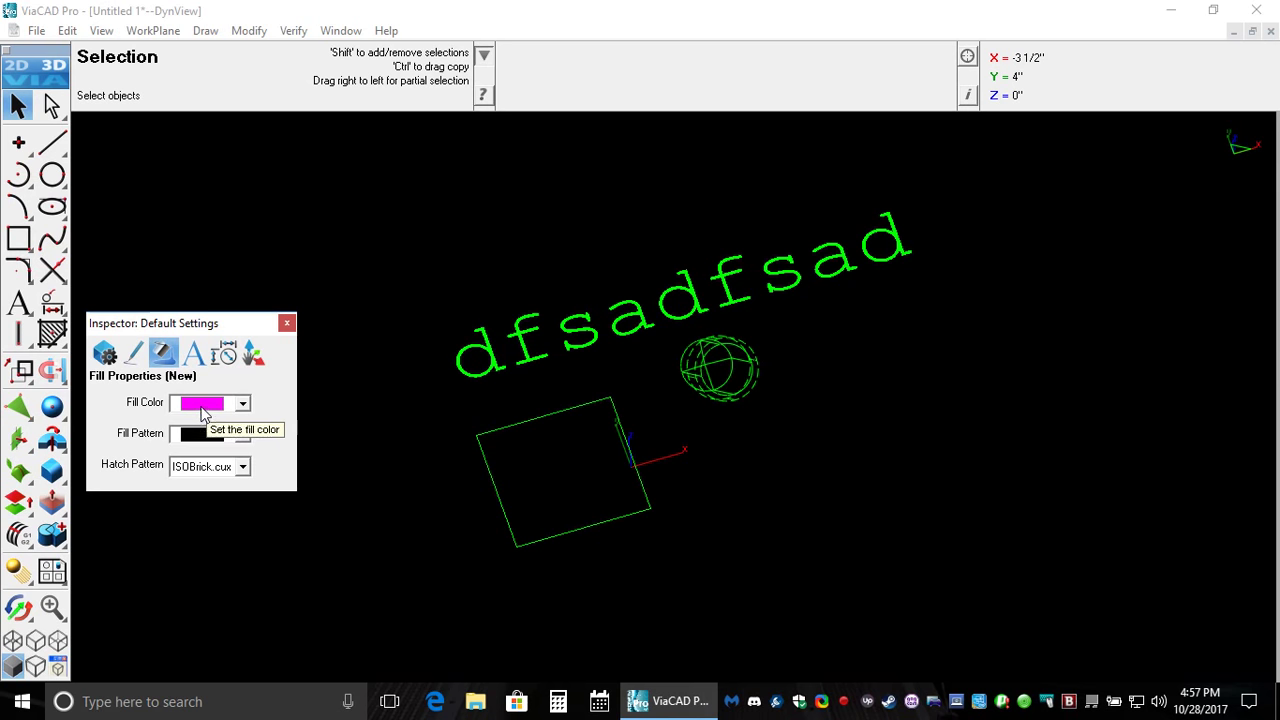
pyautogui.click(195, 353)
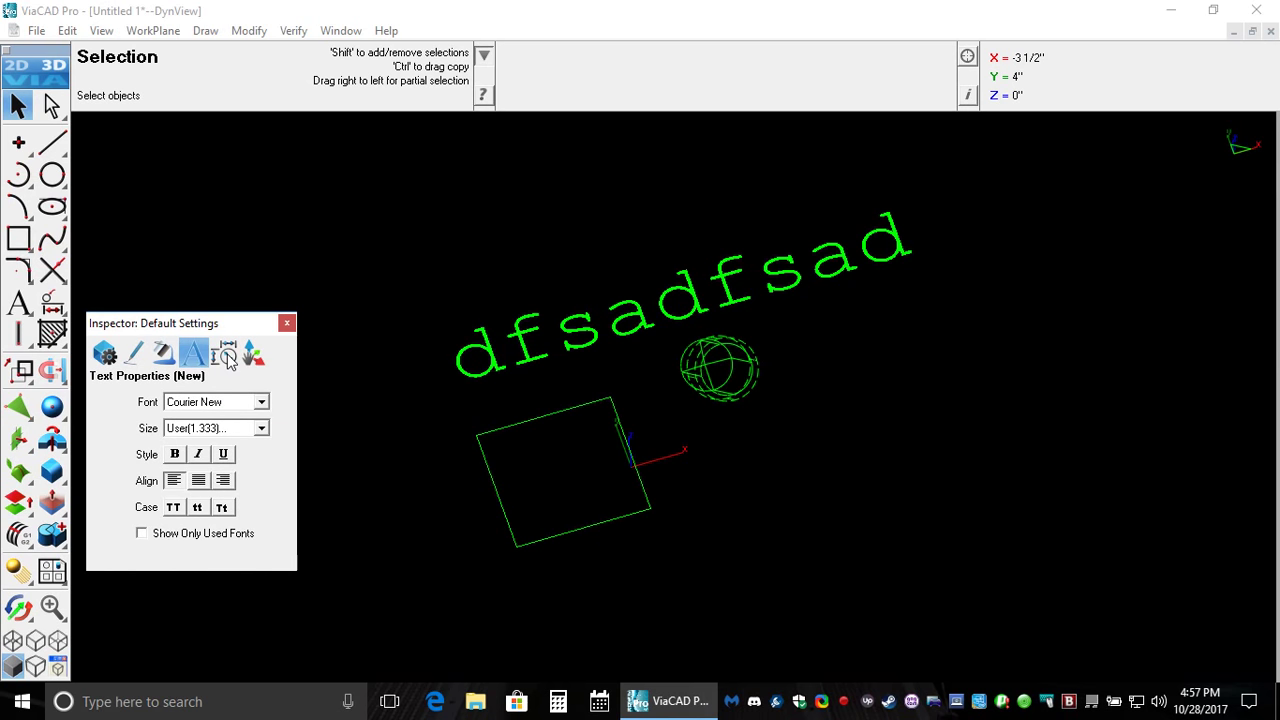
pyautogui.click(226, 354)
pyautogui.click(256, 356)
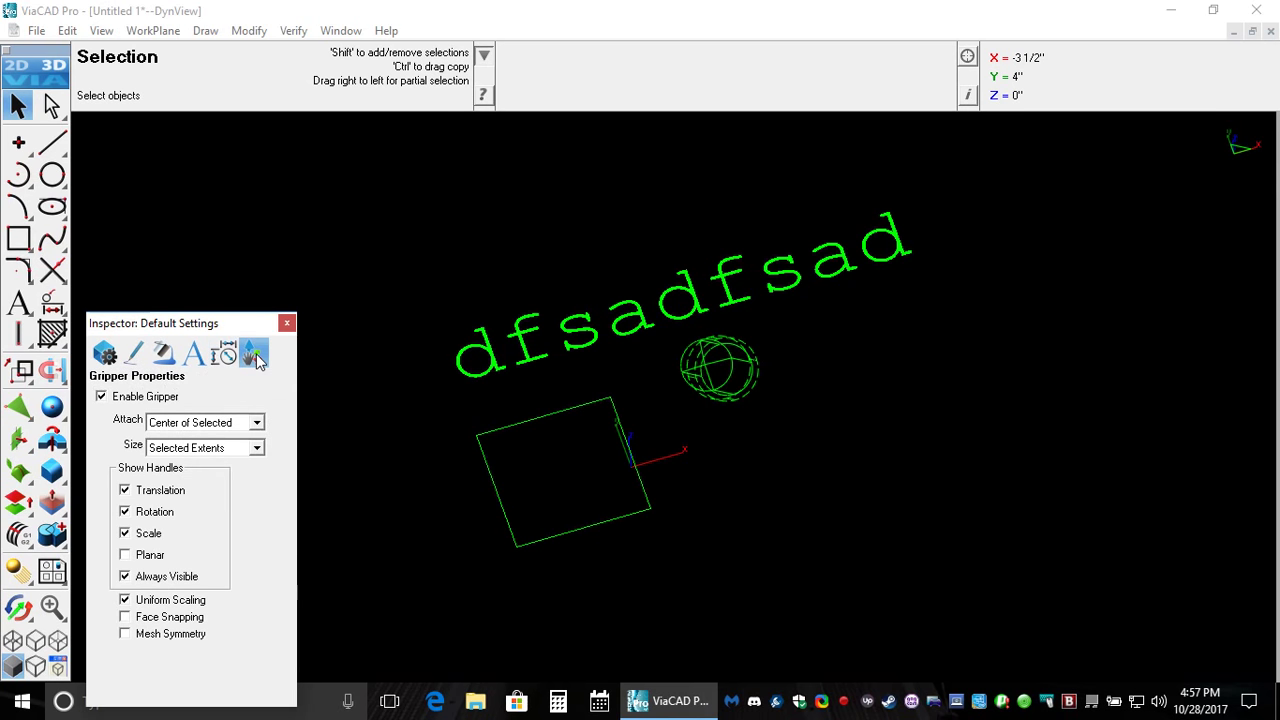
pyautogui.click(104, 355)
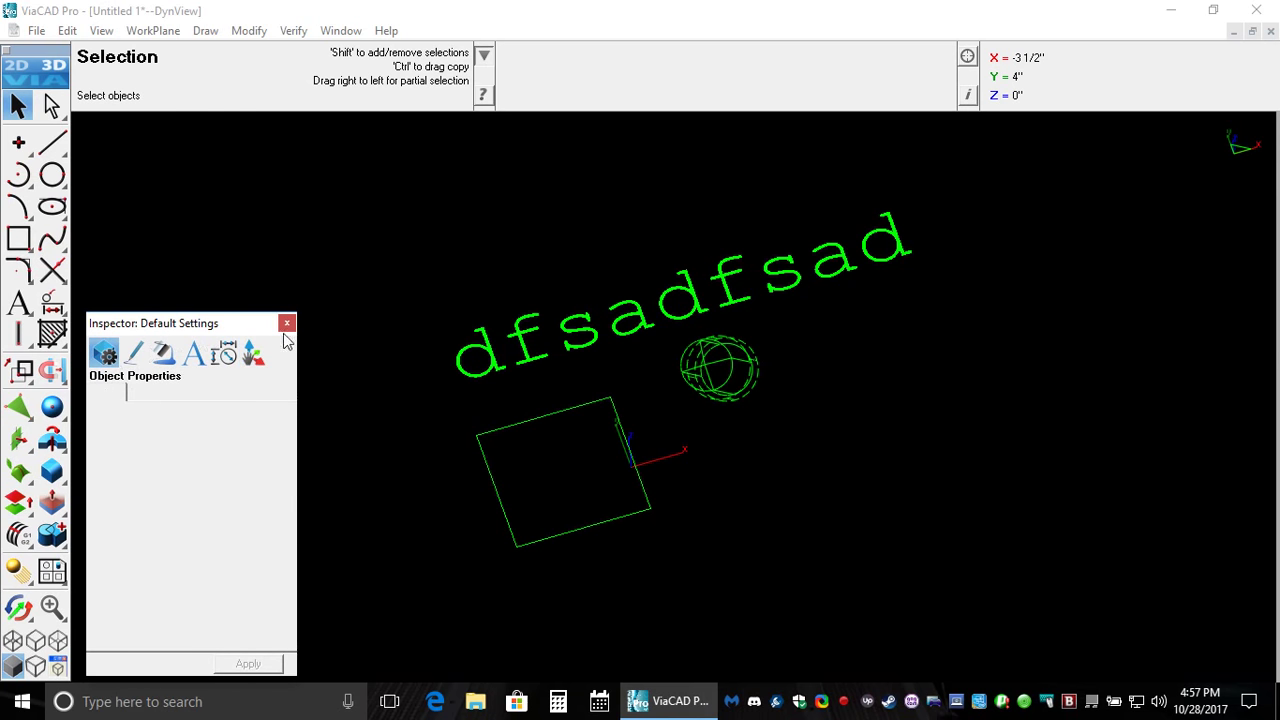
pyautogui.click(286, 323)
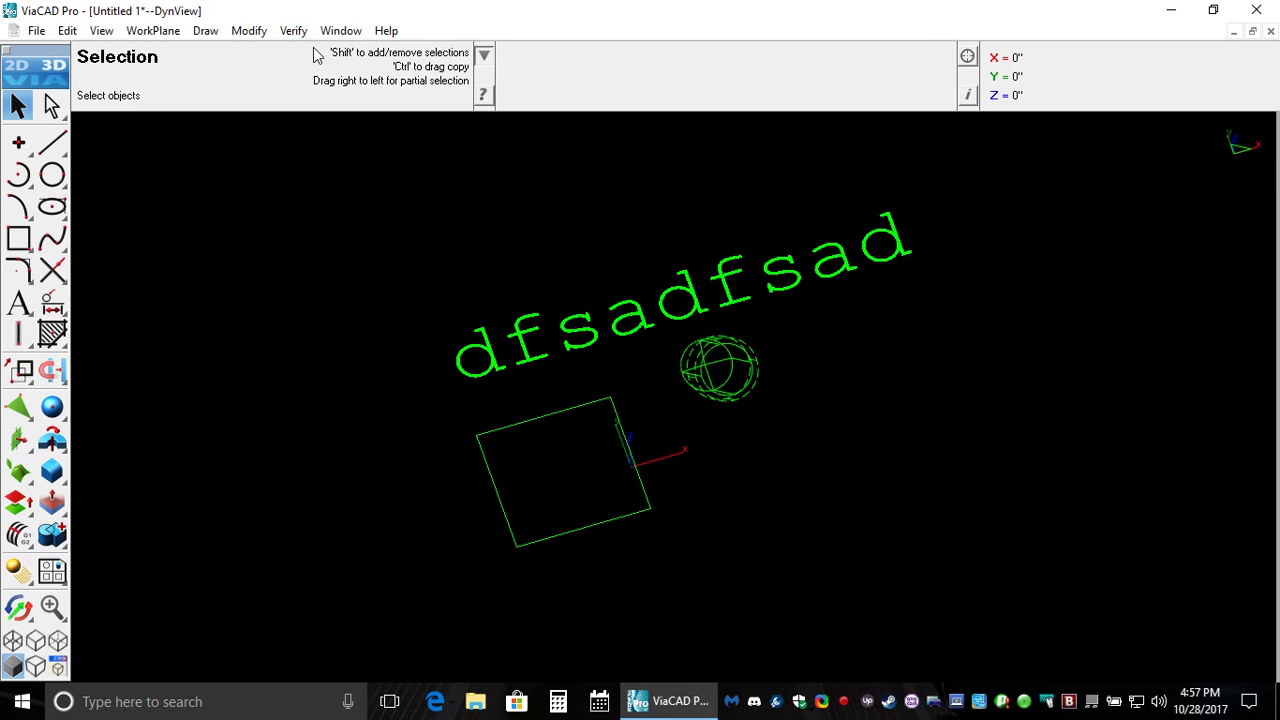
pyautogui.click(340, 33)
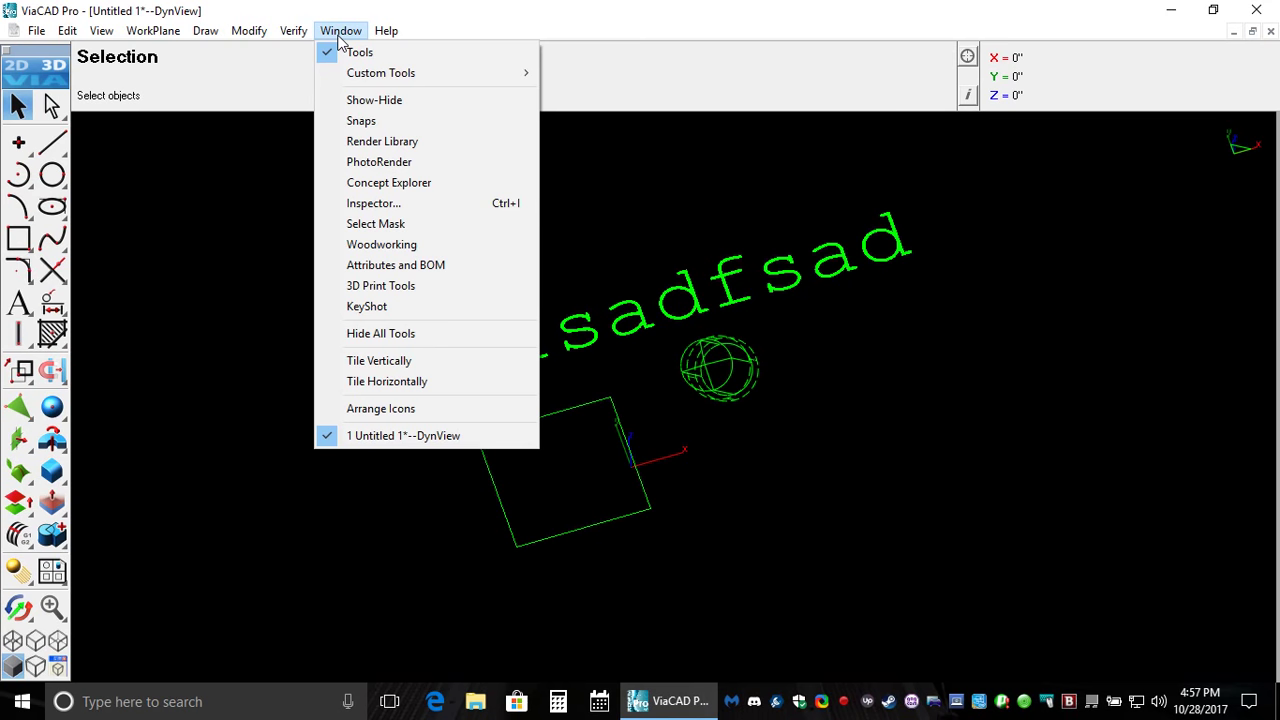
# Step: Turn off the transform gripper and check its gripper properties from the Edit menu
pyautogui.moveTo(244, 32)
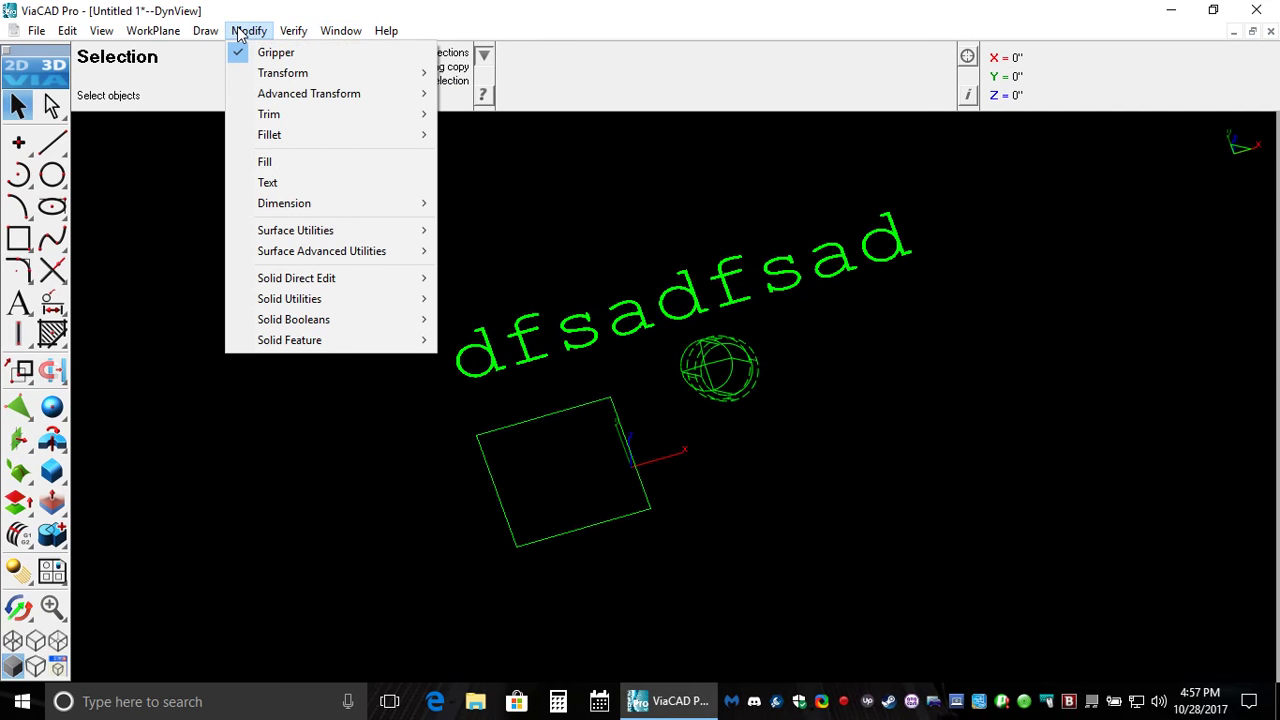
pyautogui.click(280, 60)
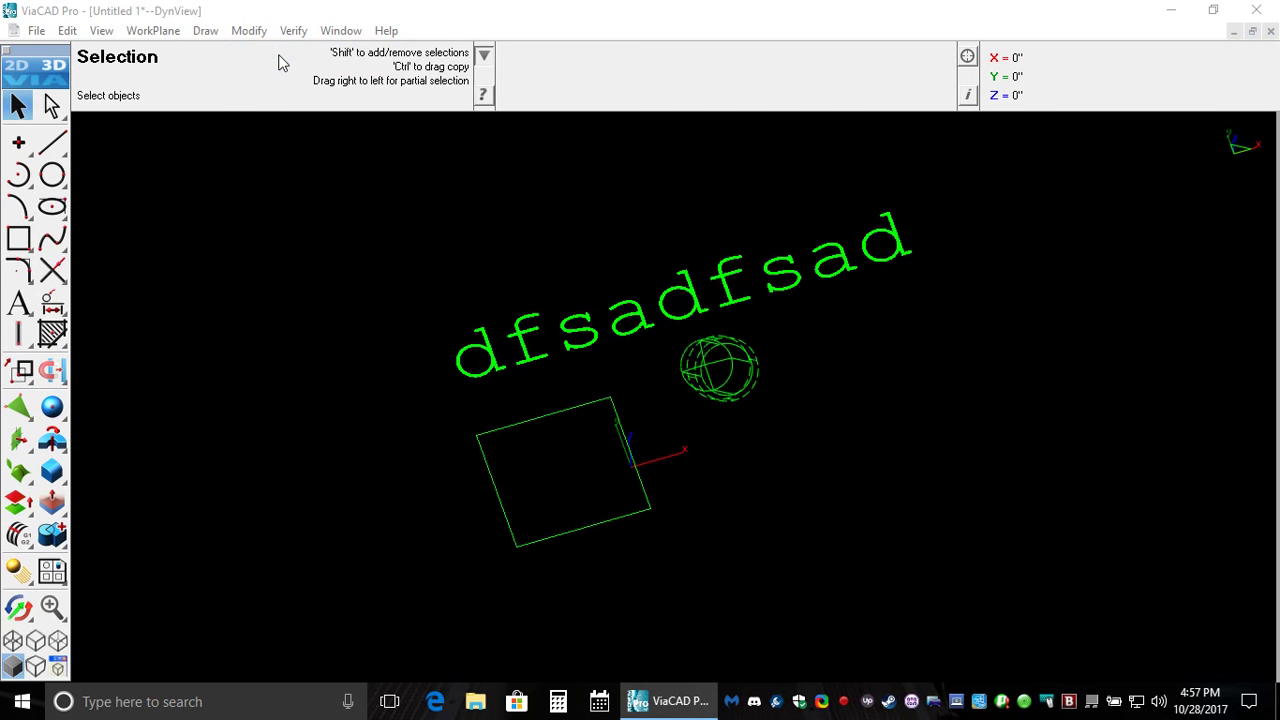
pyautogui.click(252, 32)
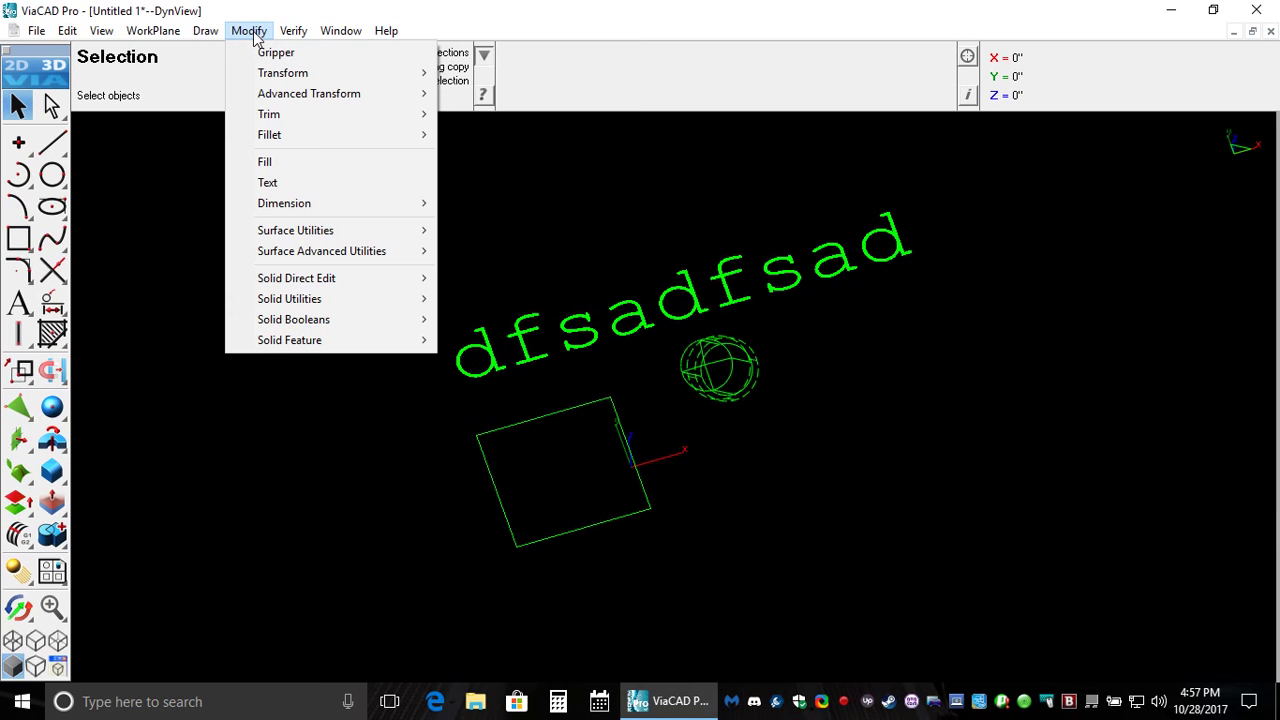
pyautogui.click(276, 52)
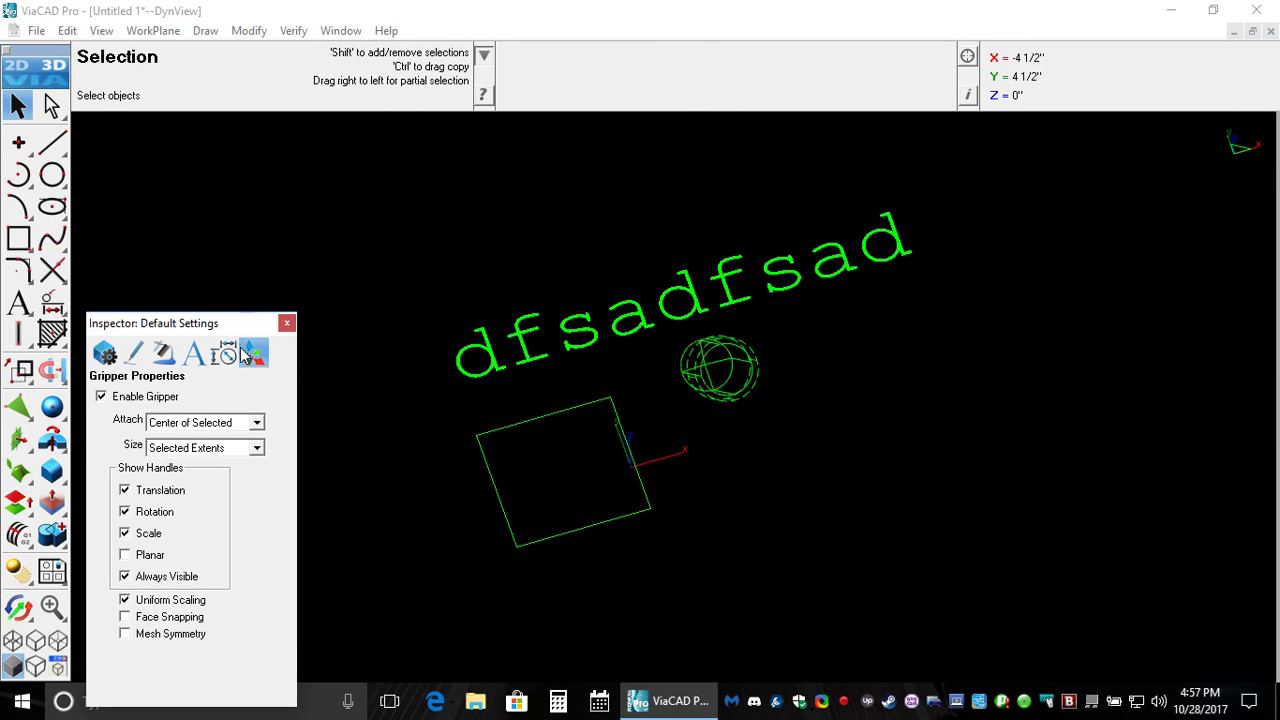
pyautogui.click(286, 323)
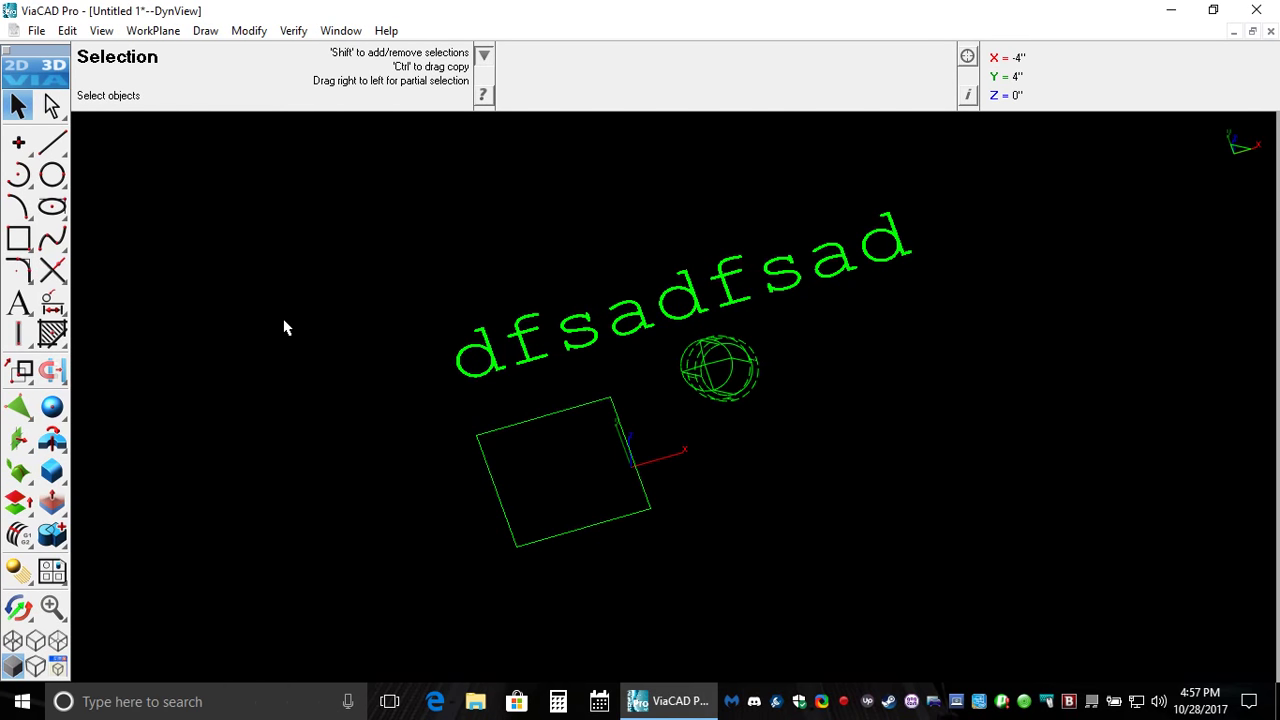
pyautogui.click(262, 34)
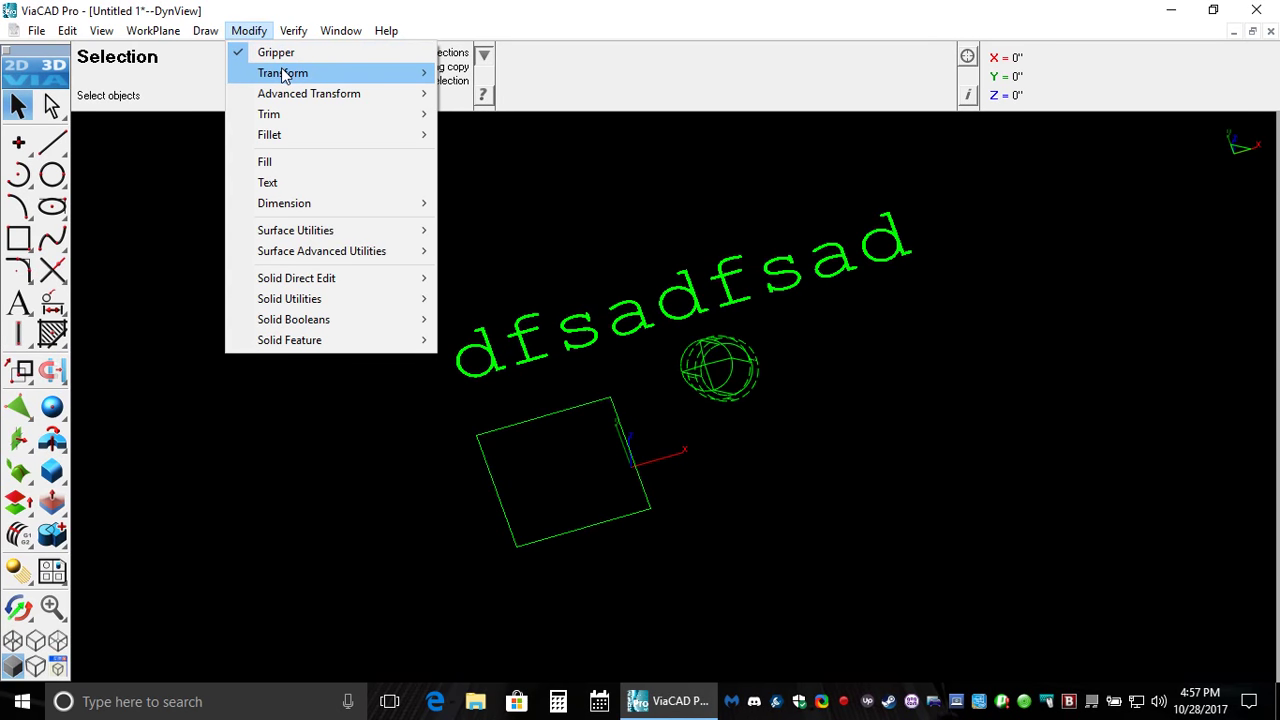
pyautogui.moveTo(284, 76)
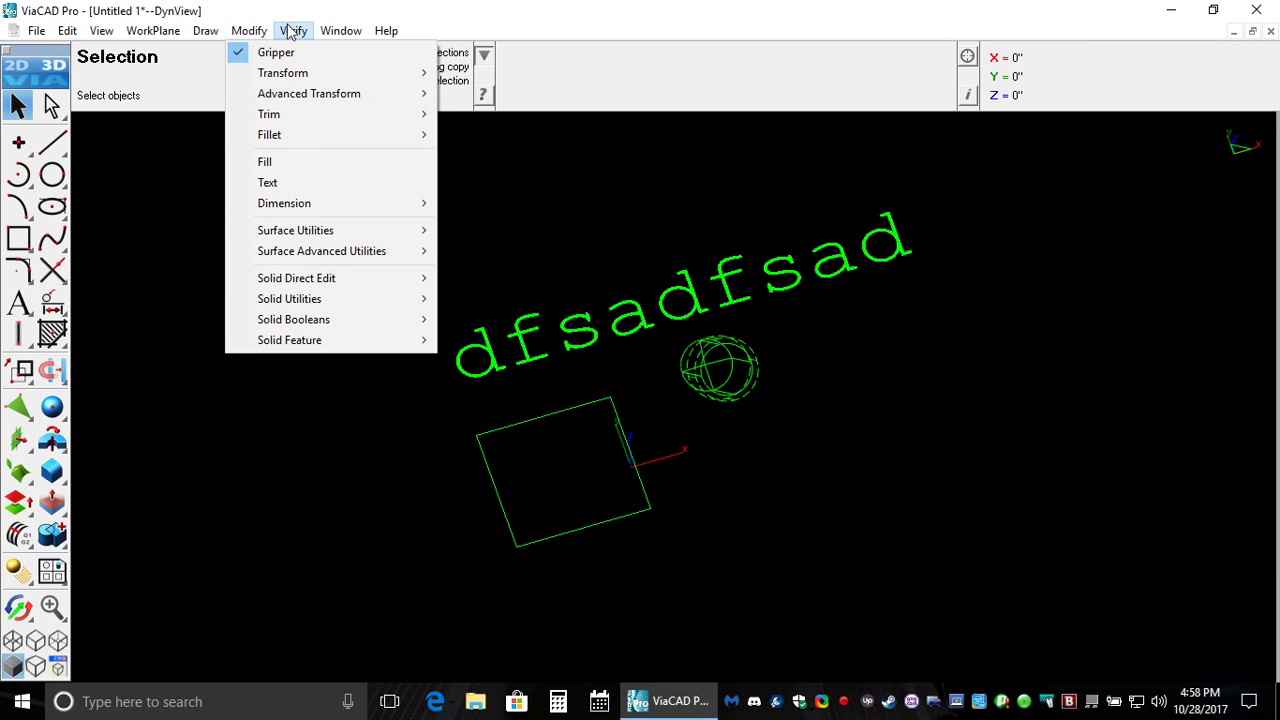
# Step: Open the PrecisionPoint entry (Absolute, World:XYZ, all zeros) and dismiss it
pyautogui.moveTo(341, 30)
pyautogui.click(556, 28)
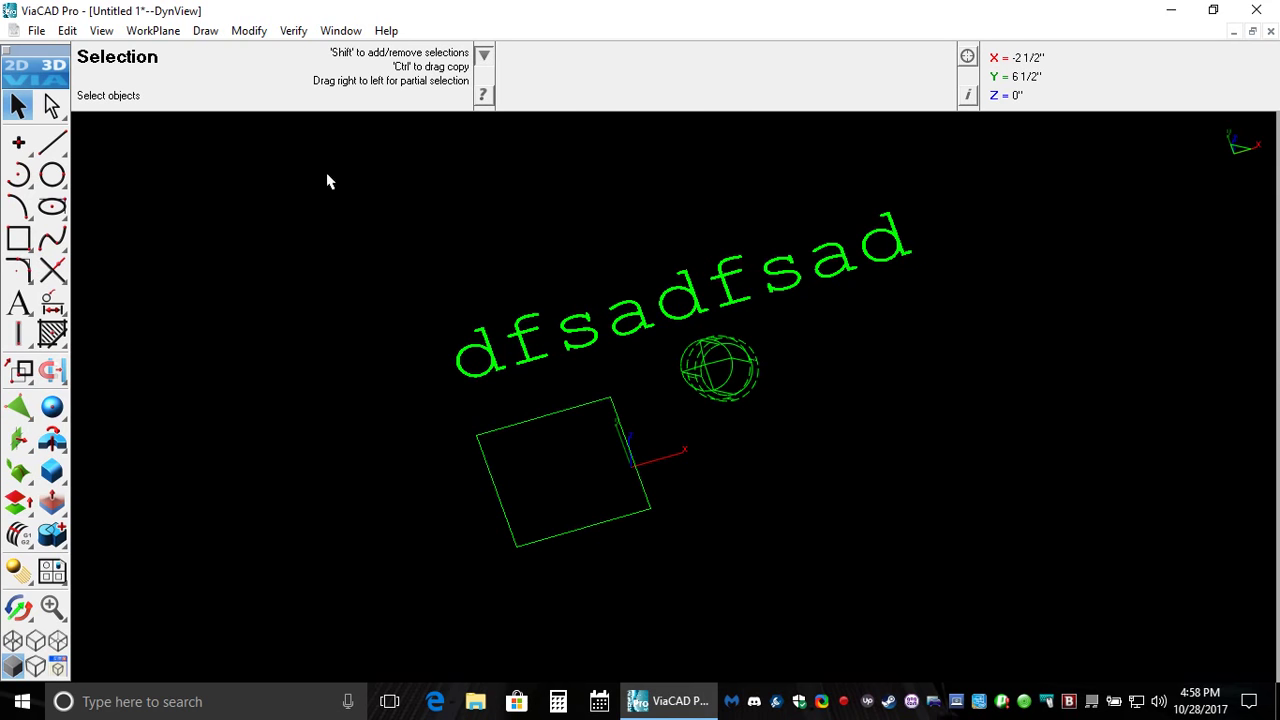
pyautogui.click(967, 57)
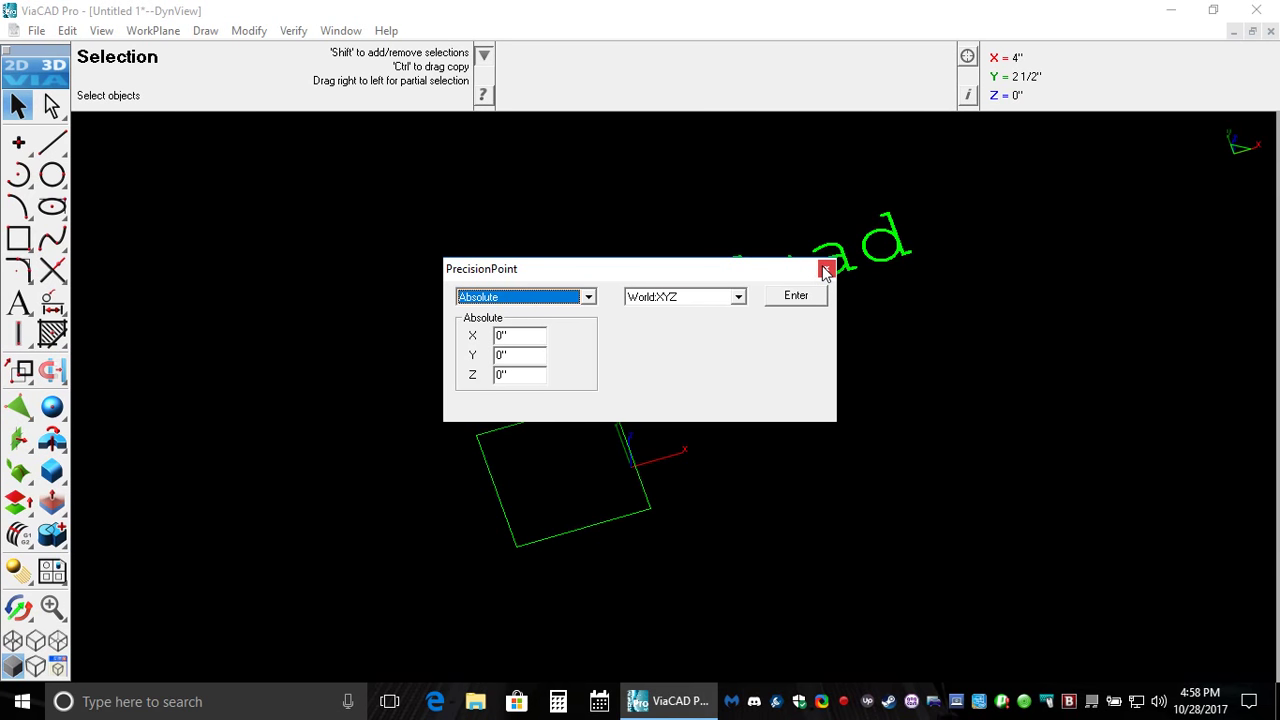
pyautogui.click(826, 268)
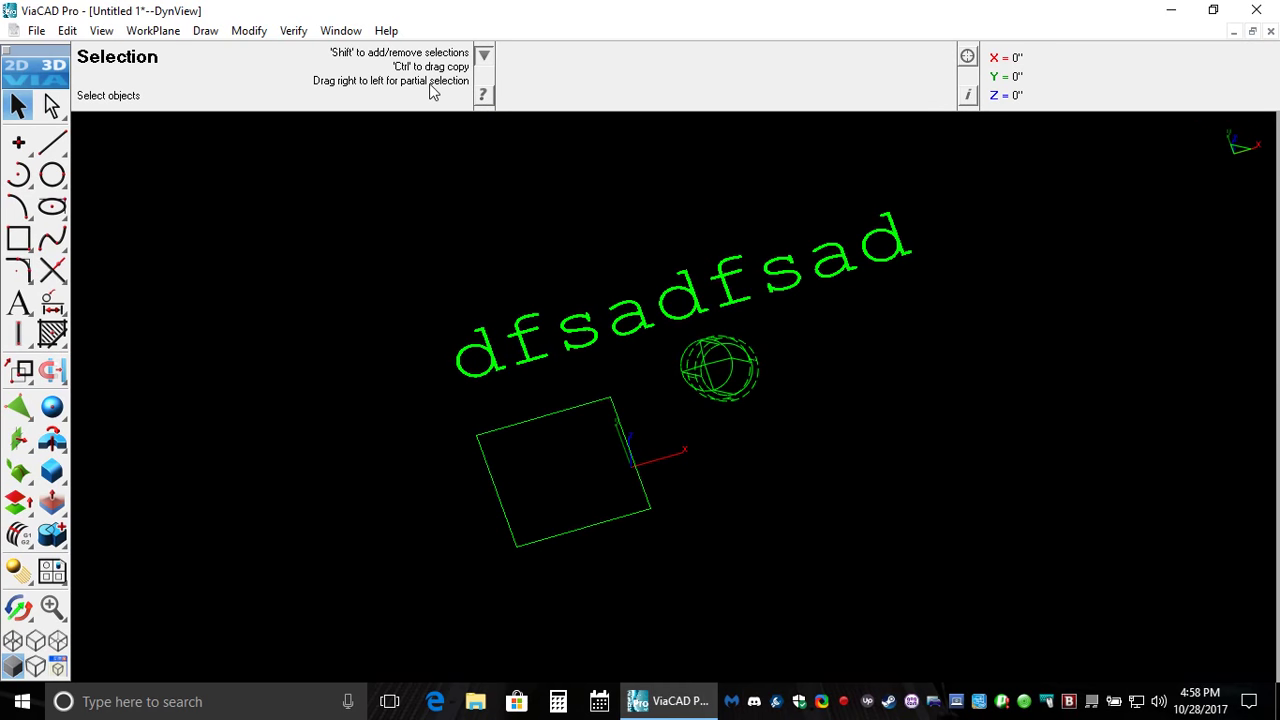
pyautogui.click(484, 94)
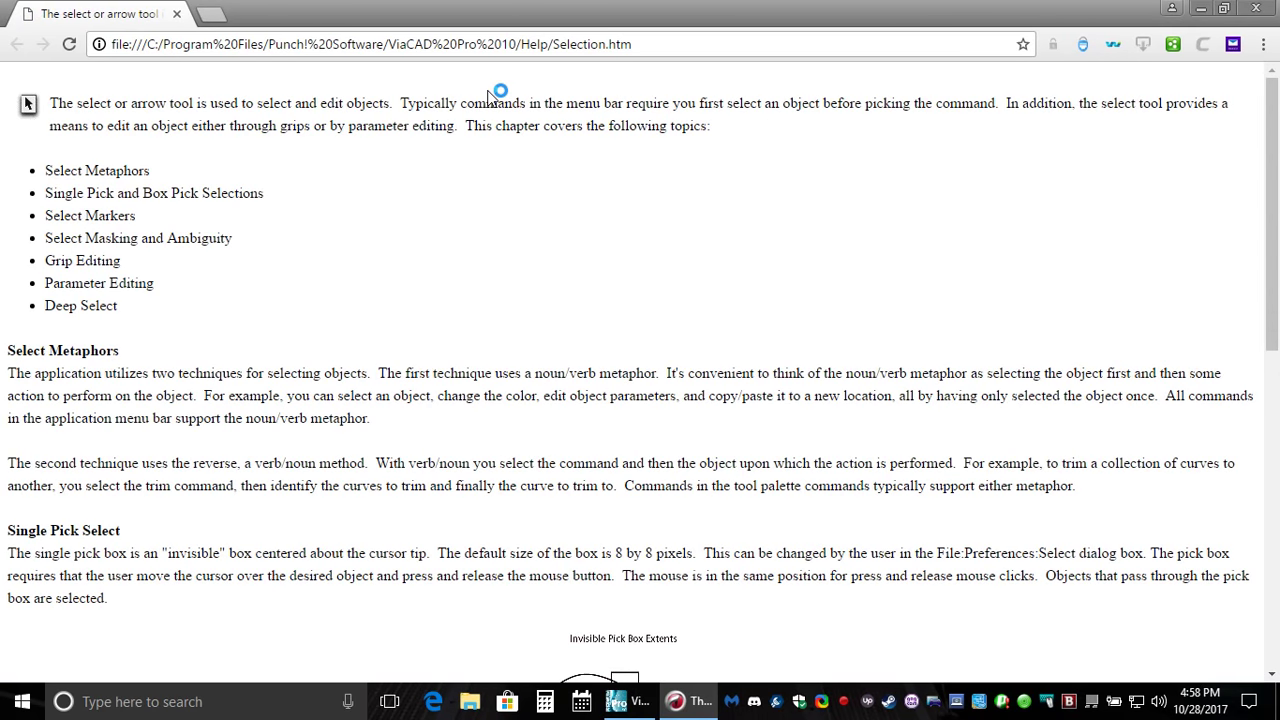
pyautogui.moveTo(1274, 177); pyautogui.dragTo(1266, 124)
pyautogui.moveTo(633, 44); pyautogui.dragTo(80, 118)
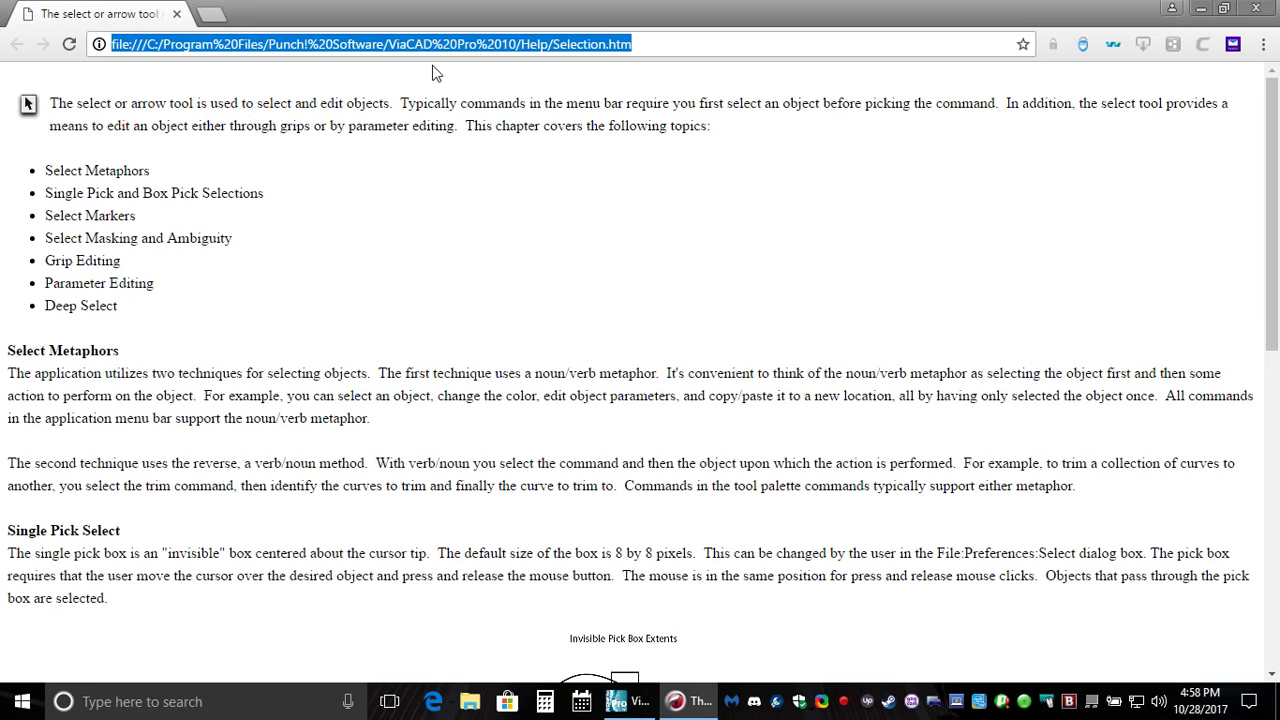
pyautogui.click(663, 42)
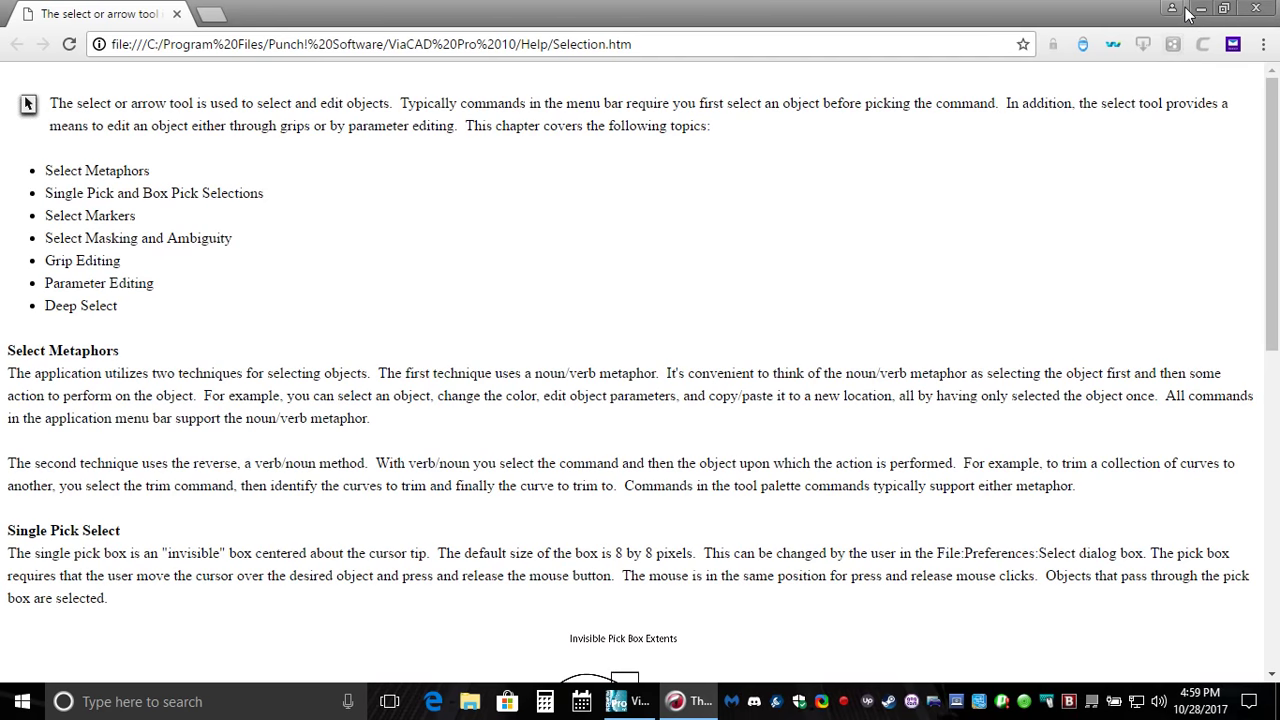
# Step: Close the help page and open vcp User Guide.pdf from the Help menu
pyautogui.click(1247, 10)
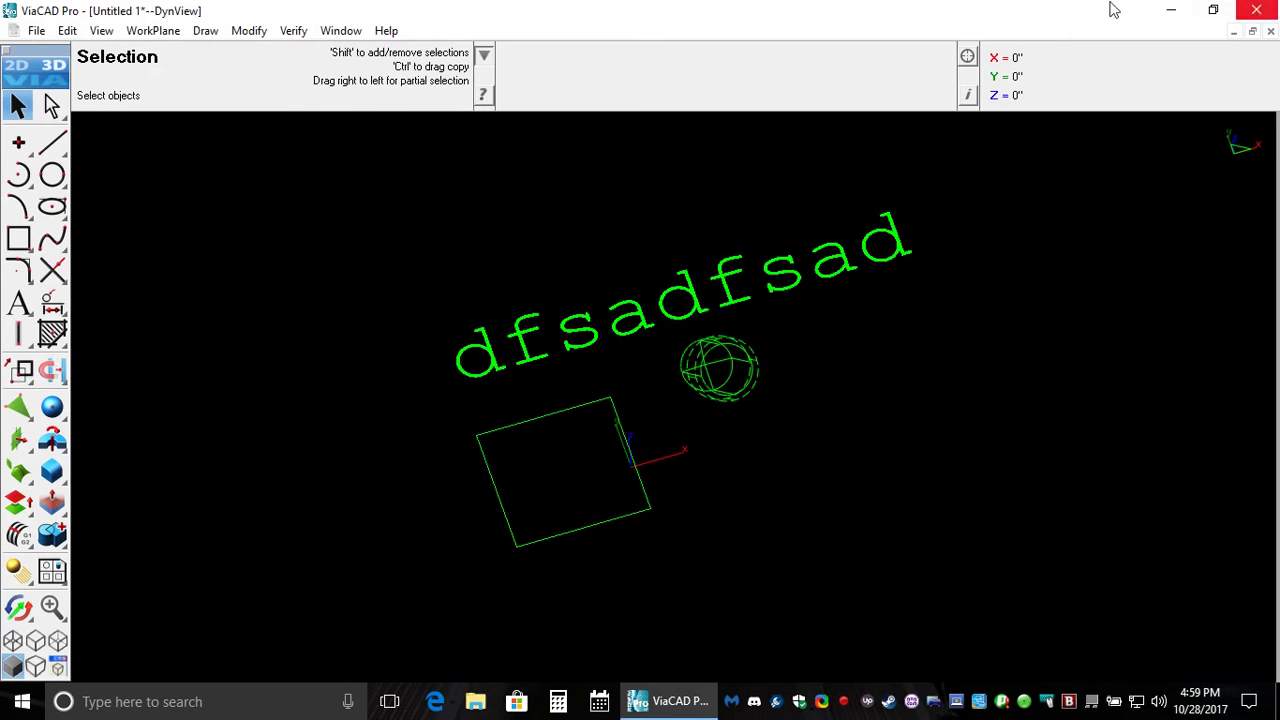
pyautogui.click(389, 30)
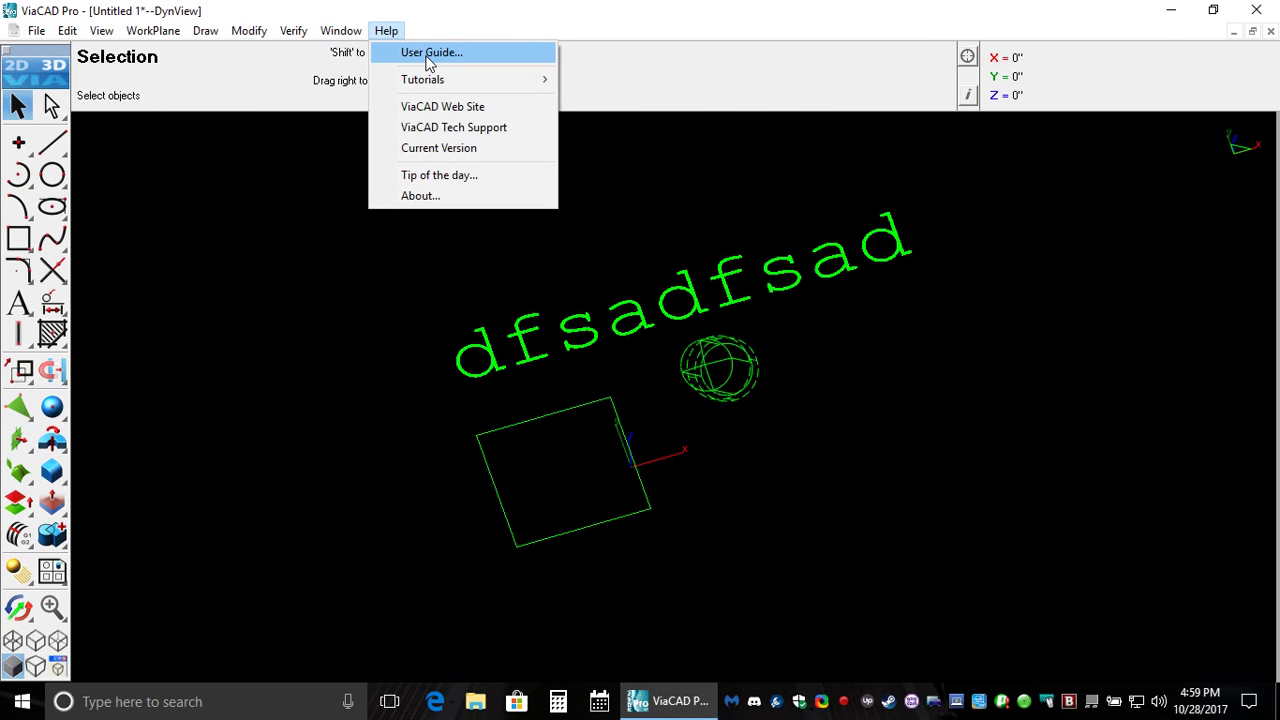
pyautogui.click(428, 53)
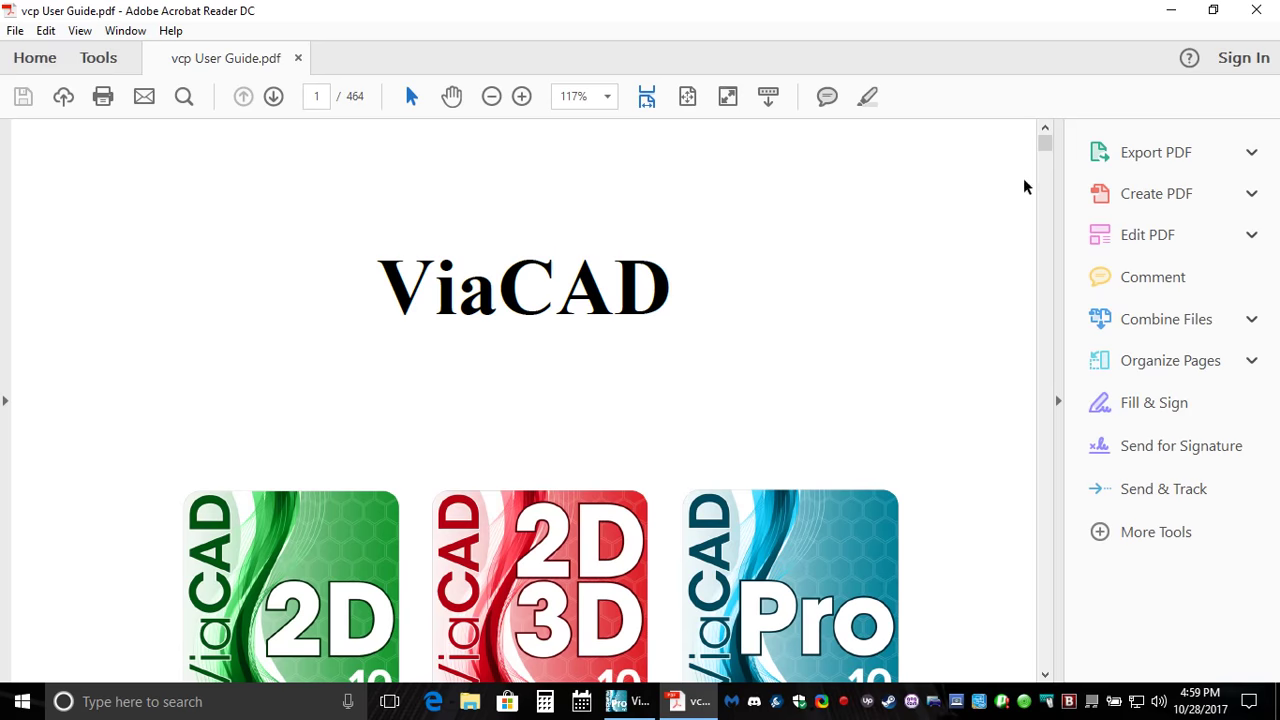
# Step: Scroll through the vcp User Guide pages, then close Acrobat Reader
pyautogui.moveTo(1045, 150); pyautogui.dragTo(1025, 329)
pyautogui.moveTo(1022, 310); pyautogui.dragTo(1027, 193)
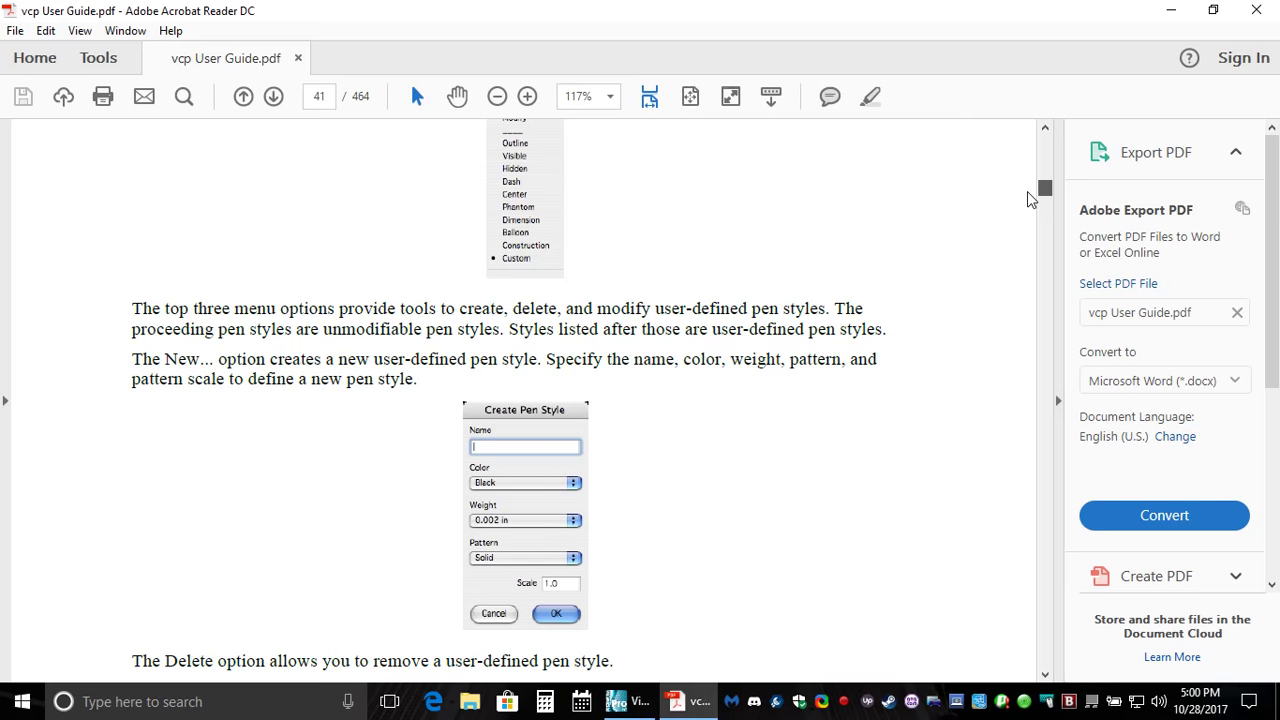
pyautogui.moveTo(1030, 198); pyautogui.dragTo(1043, 134)
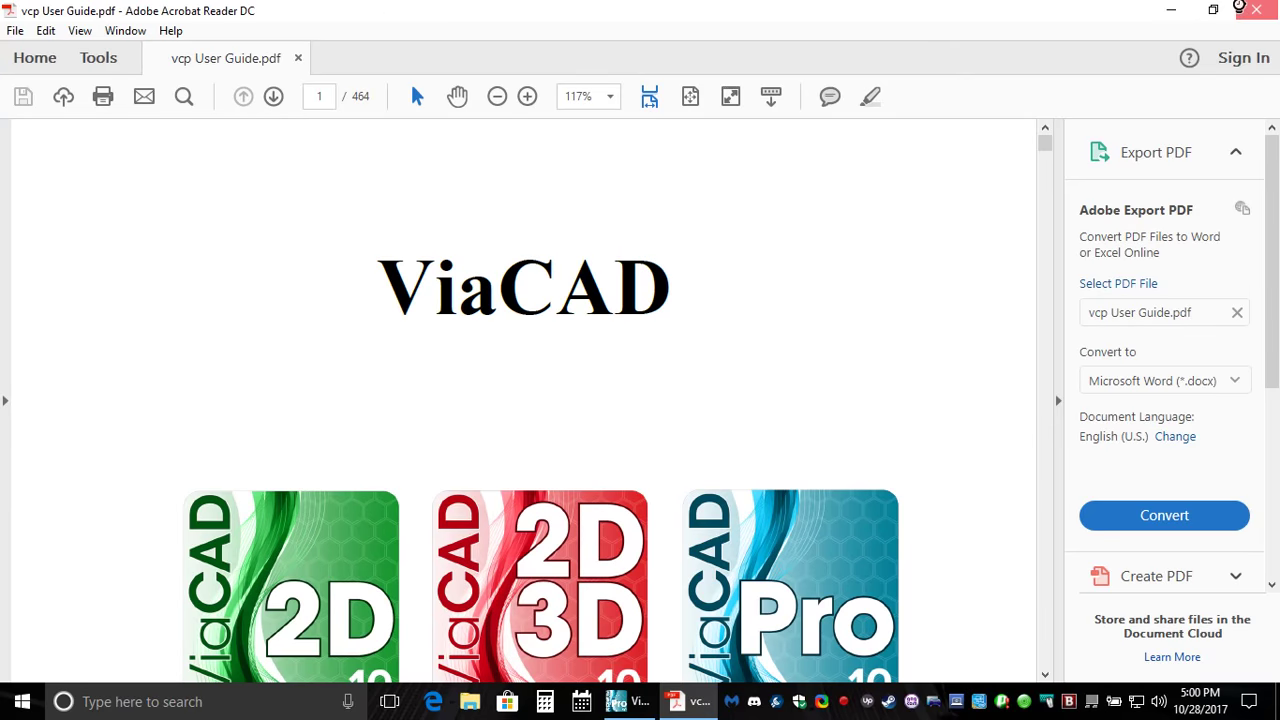
pyautogui.click(1239, 8)
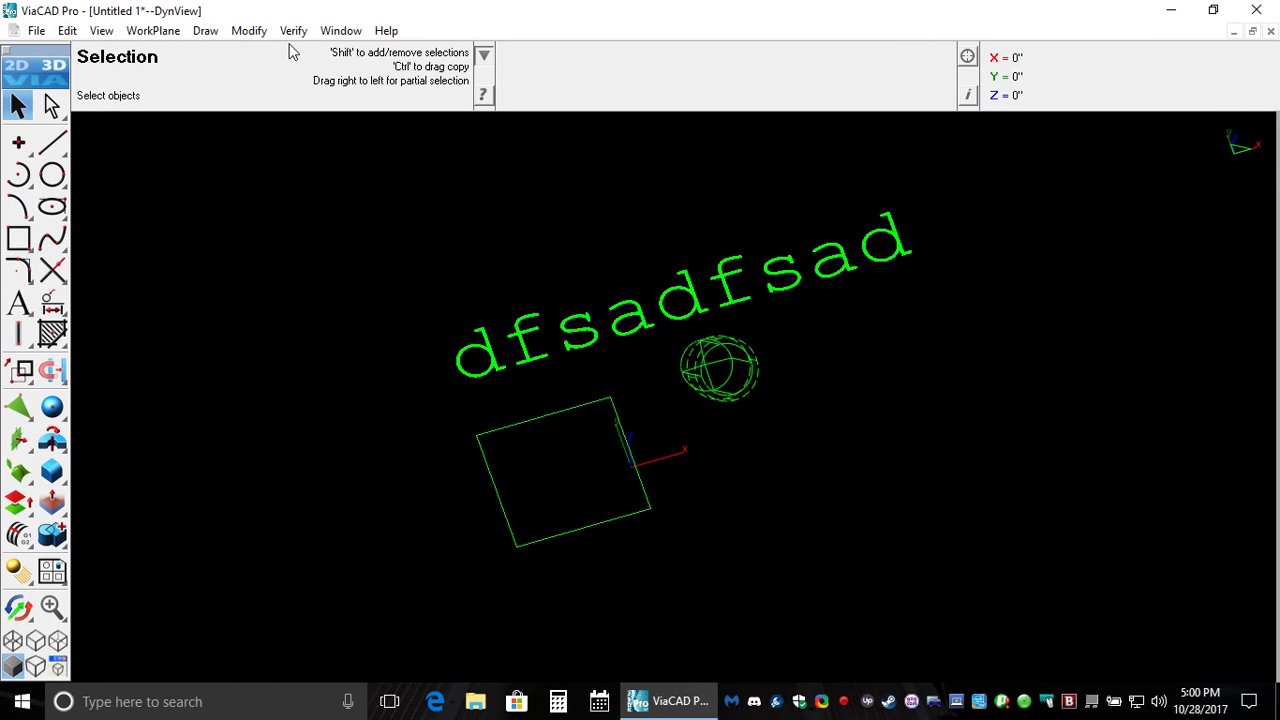
# Step: Look over each menu from File through Help without choosing anything
pyautogui.click(37, 31)
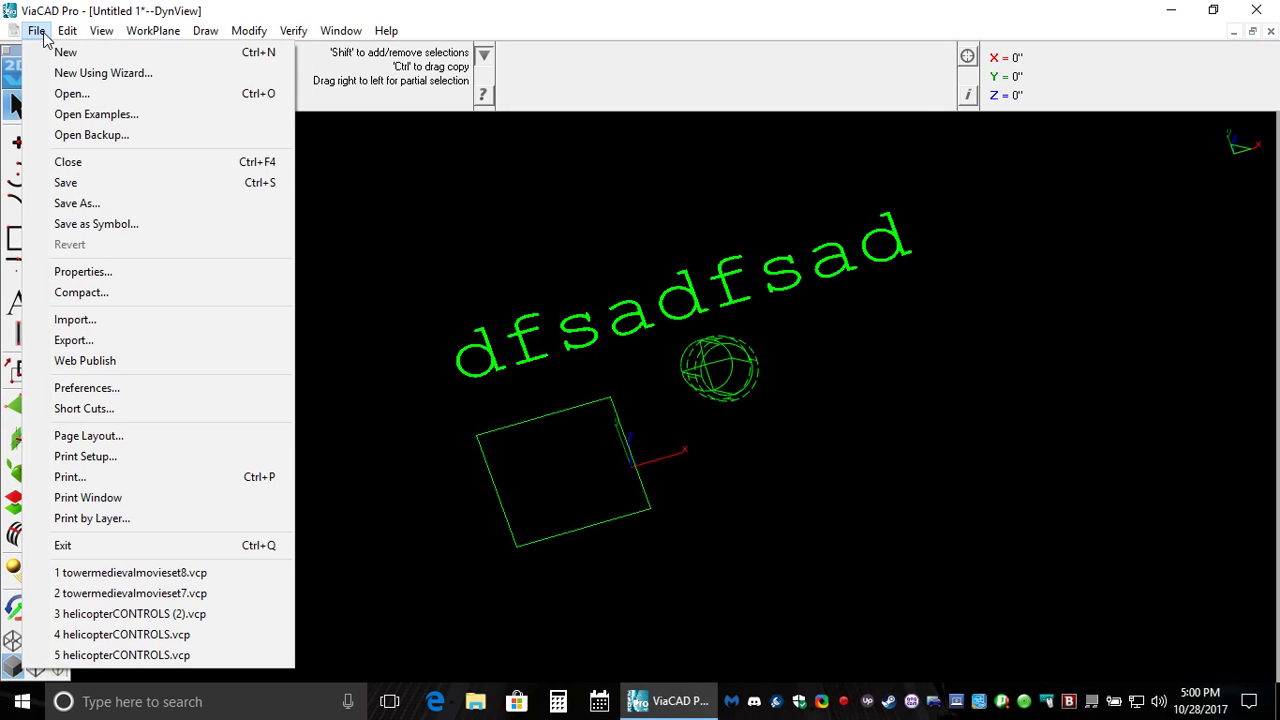
pyautogui.moveTo(68, 33)
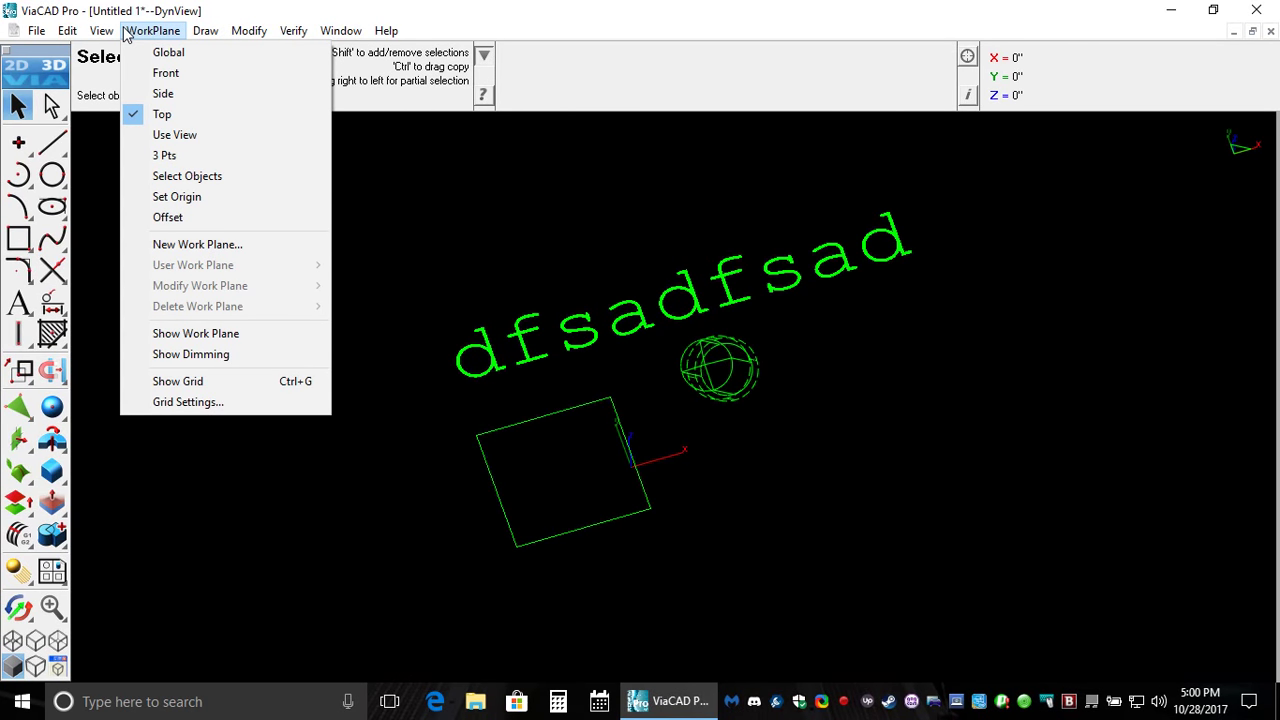
pyautogui.moveTo(203, 34)
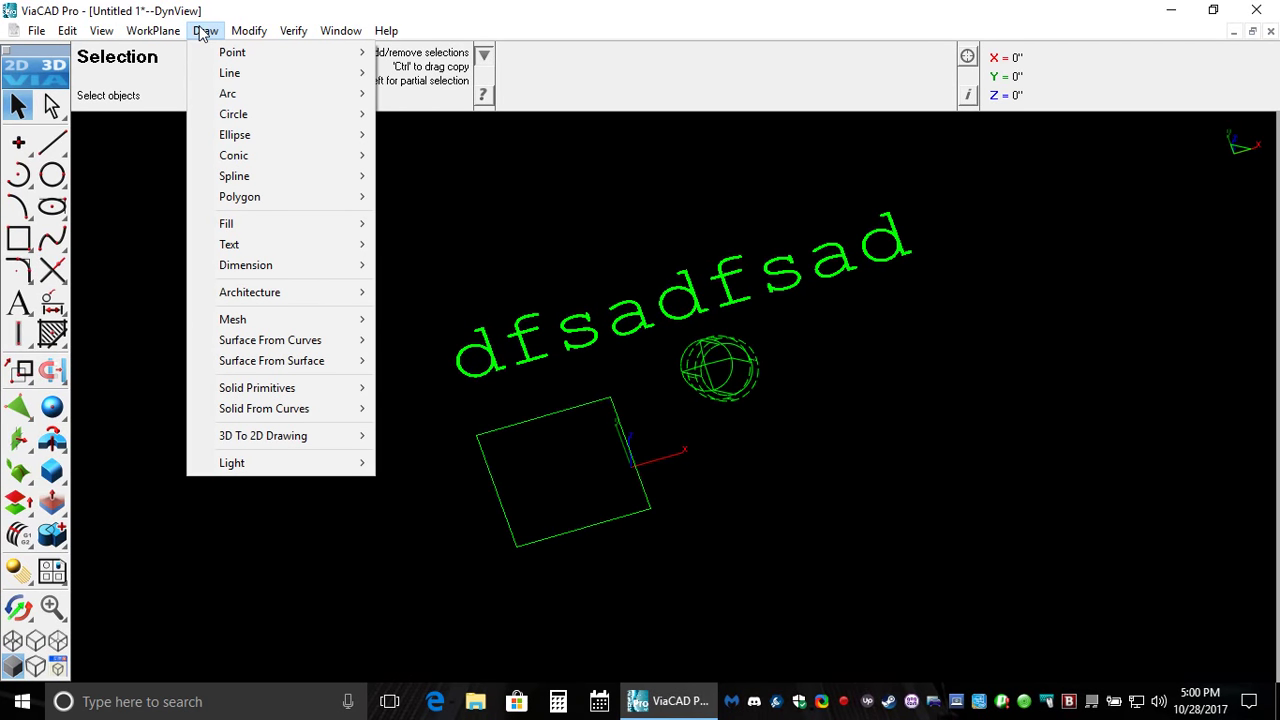
pyautogui.moveTo(243, 33)
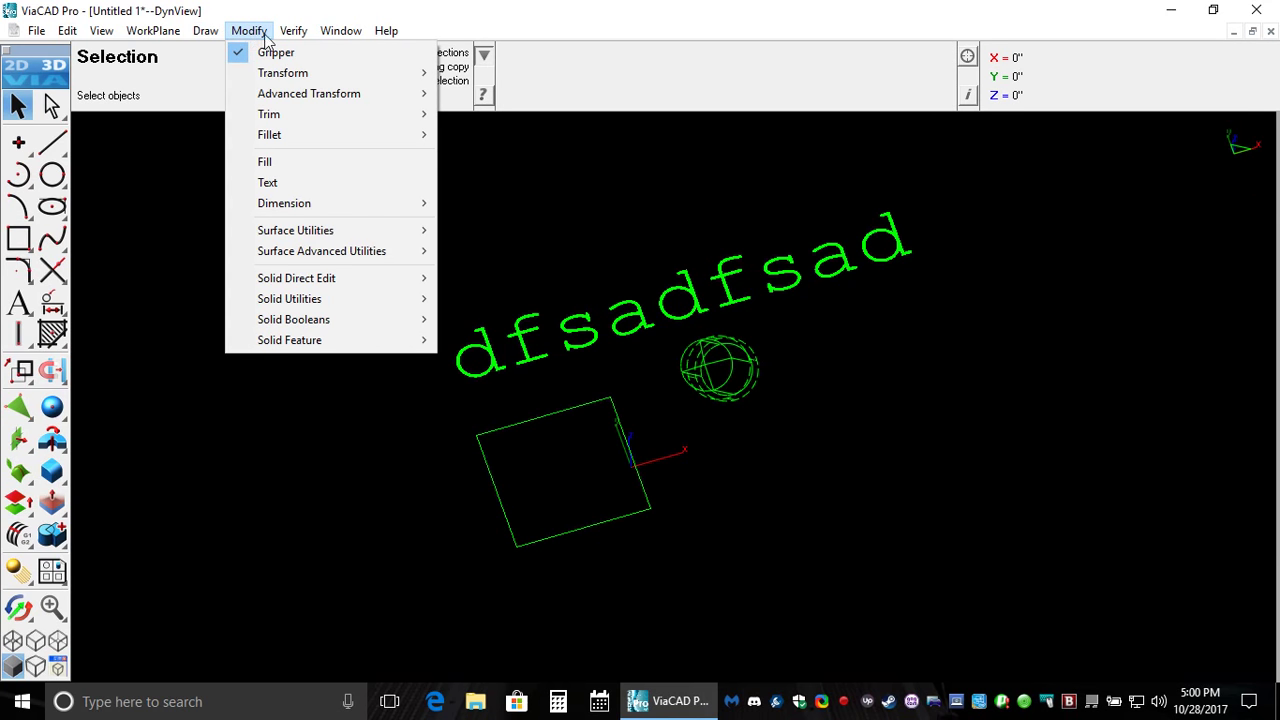
pyautogui.moveTo(297, 38)
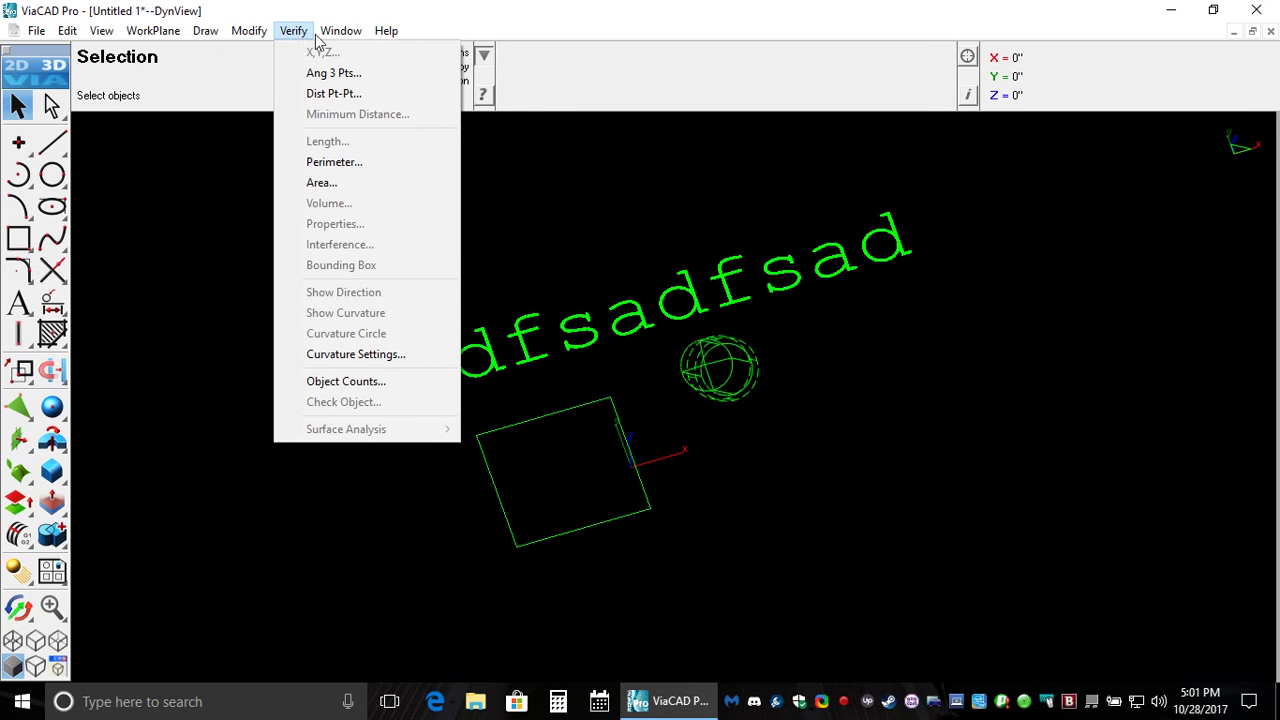
pyautogui.moveTo(337, 40)
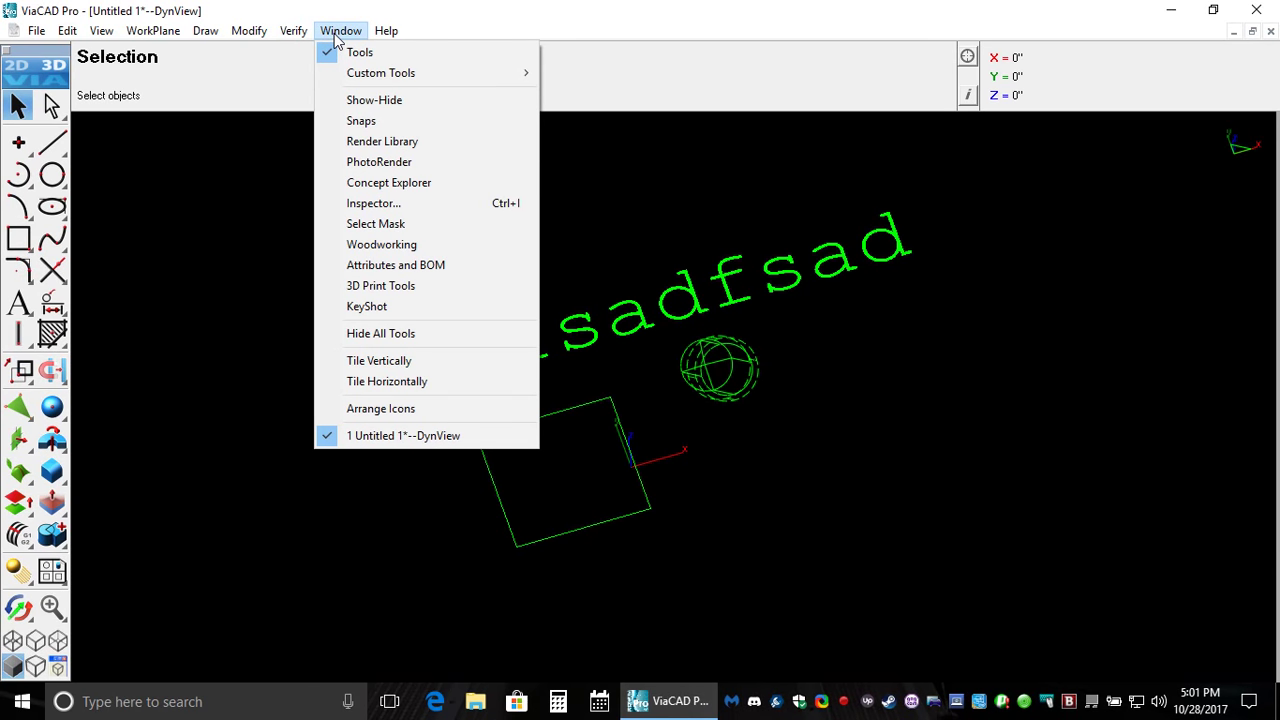
pyautogui.click(387, 36)
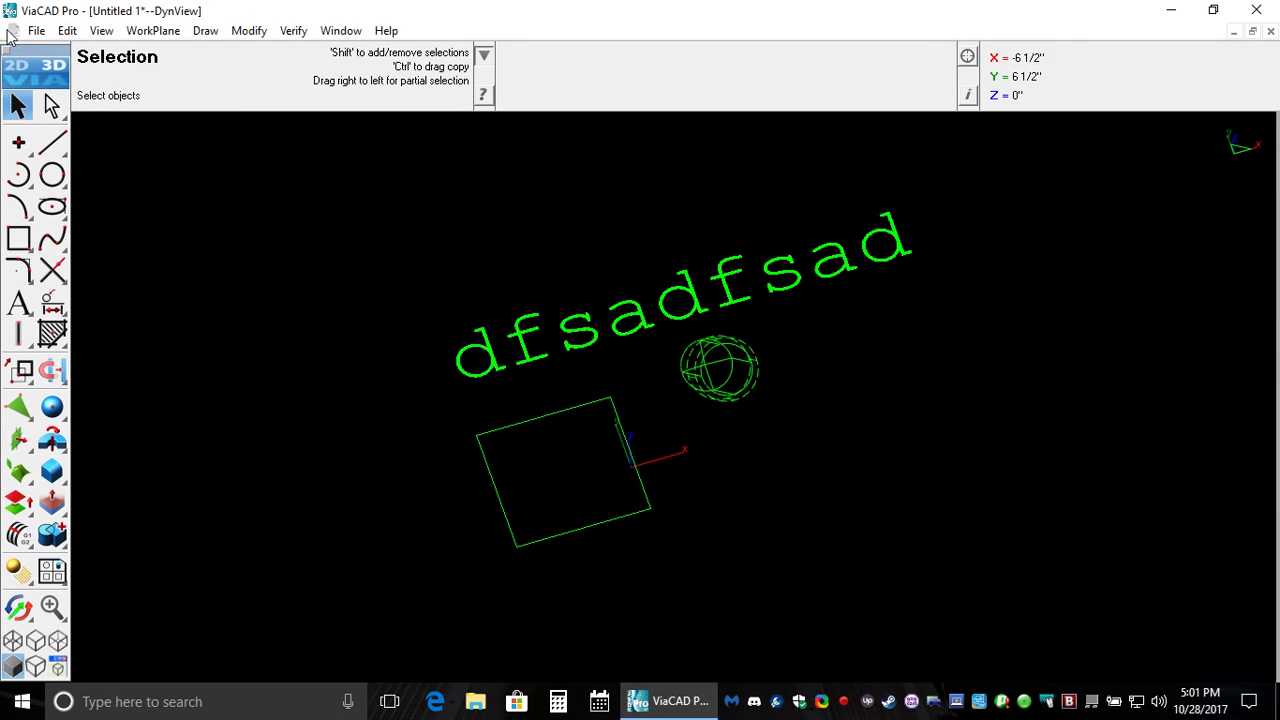
# Step: Restore and re-maximize the ViaCAD window, then minimize the Untitled 1 drawing
pyautogui.click(11, 14)
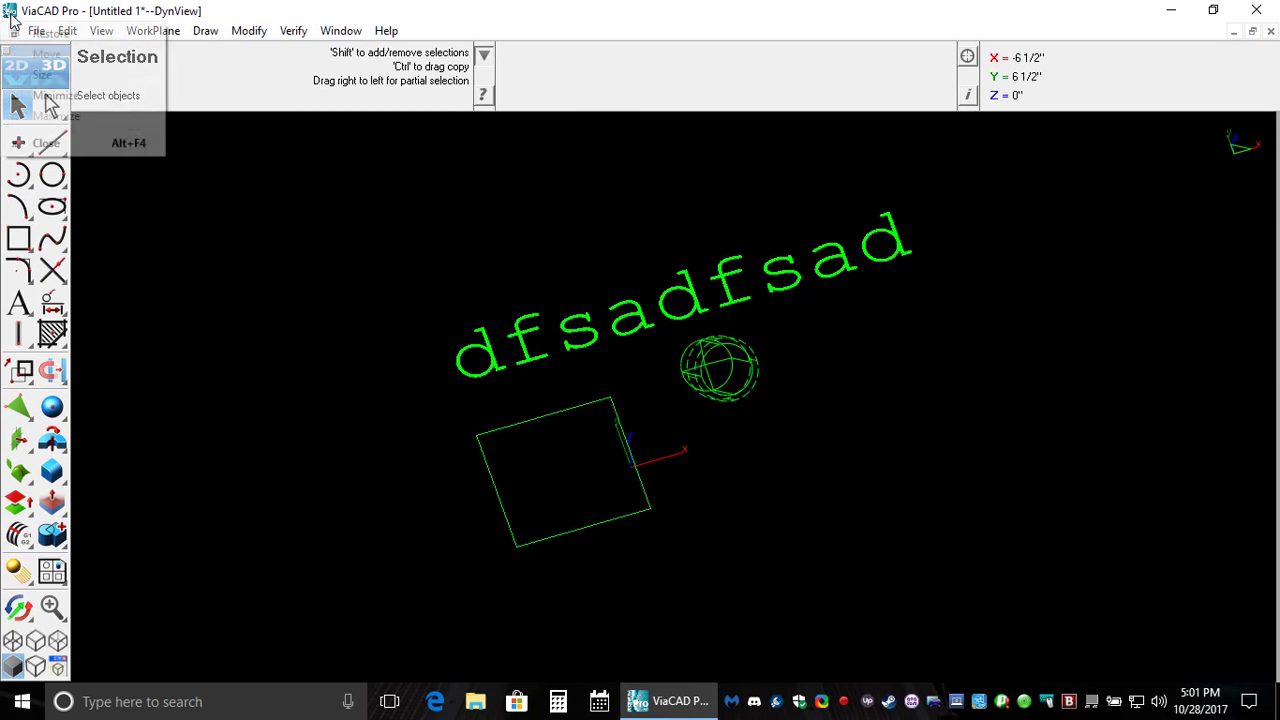
pyautogui.doubleClick(632, 20)
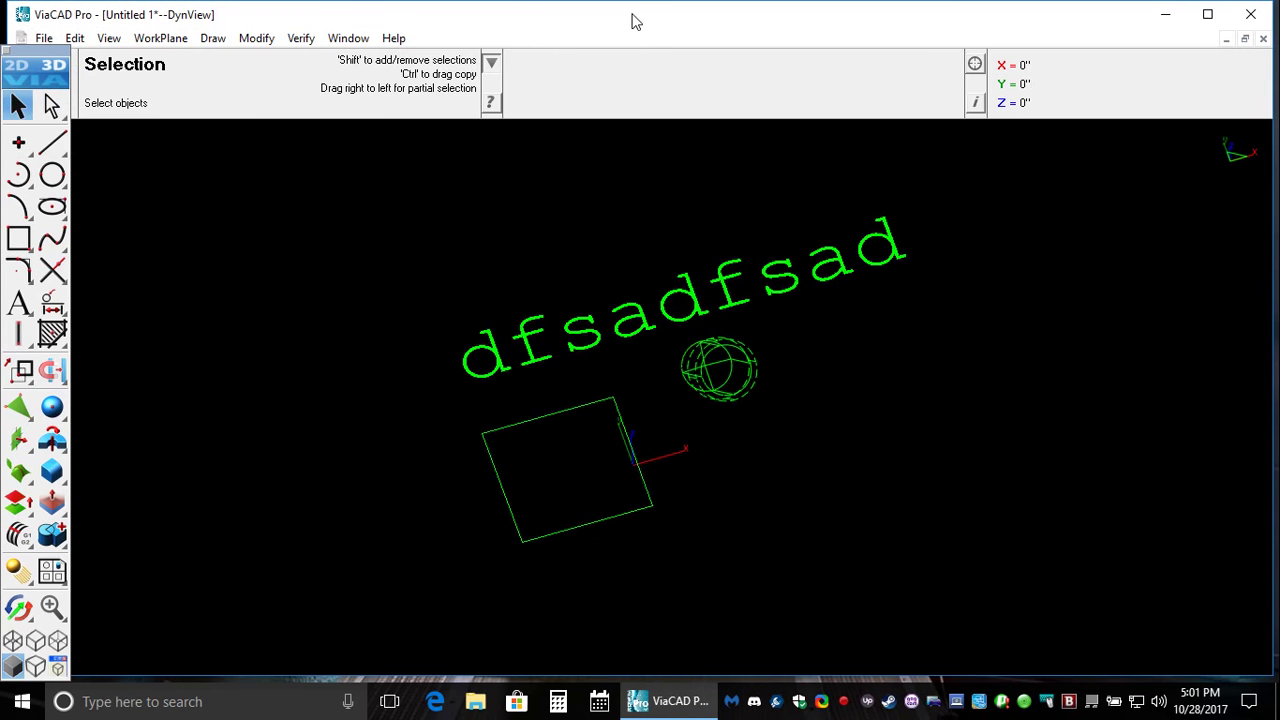
pyautogui.doubleClick(1038, 14)
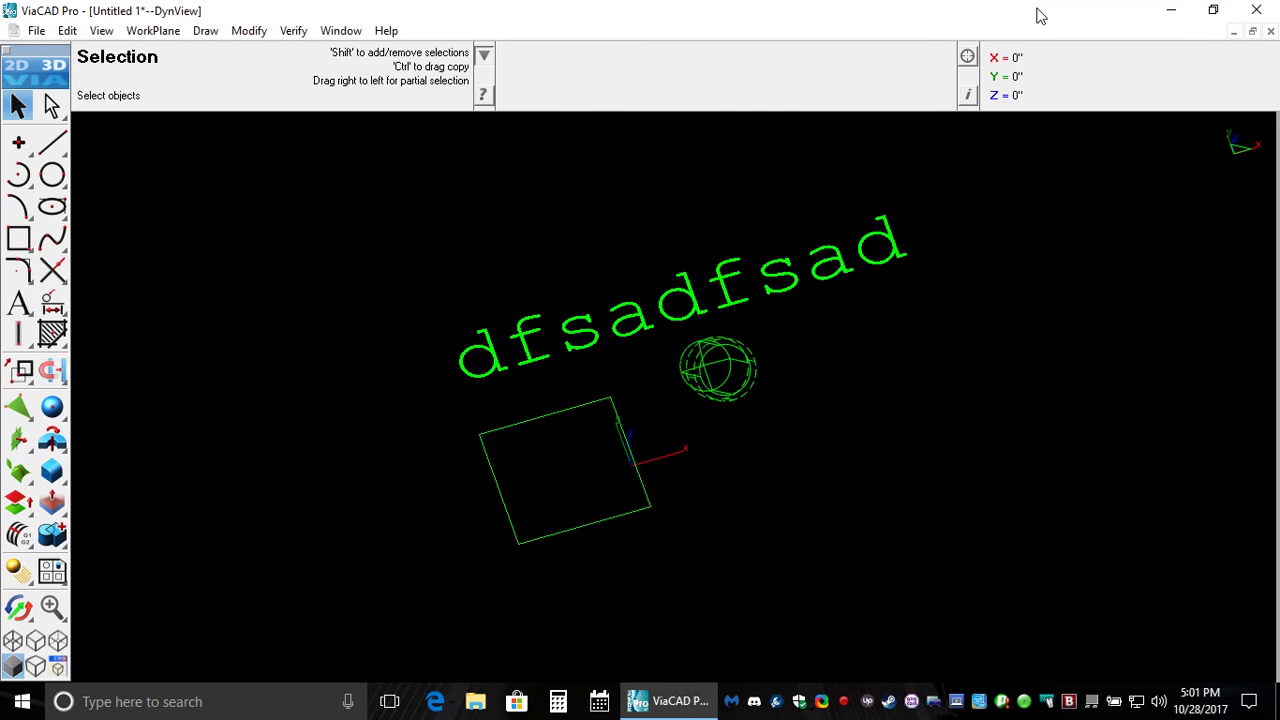
pyautogui.click(1234, 32)
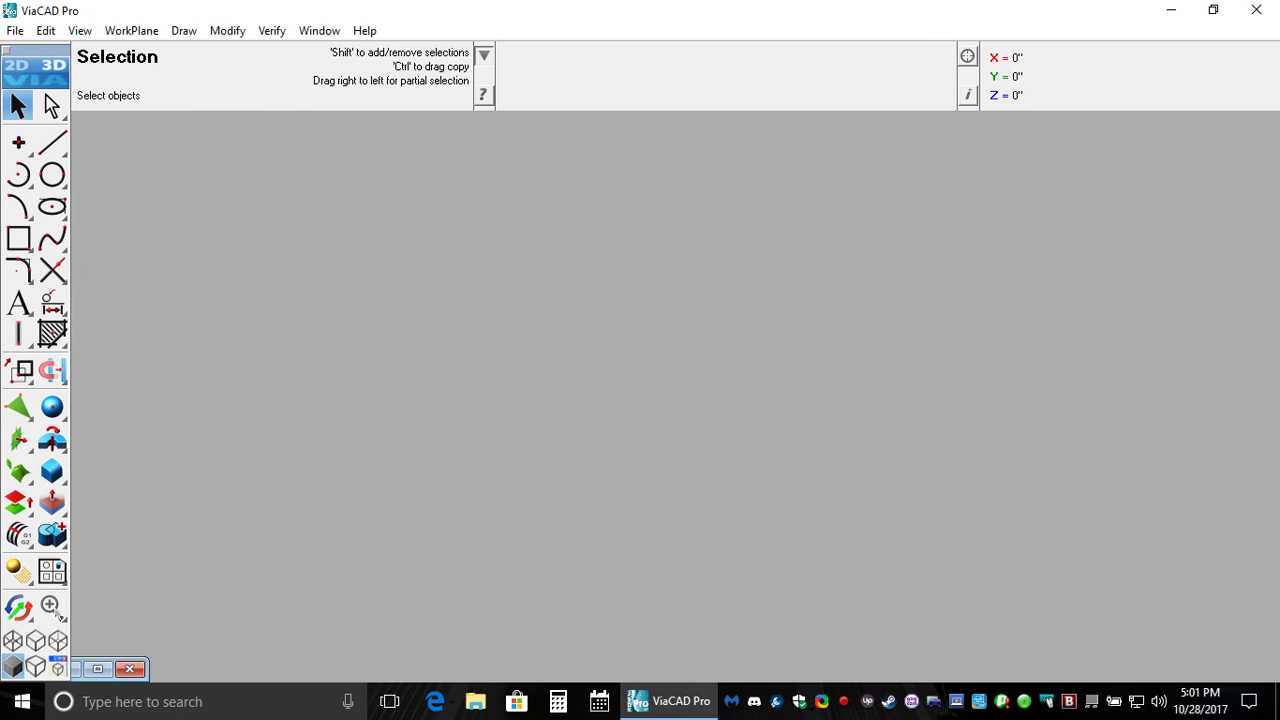
# Step: Float the tool palette, centre the minimized drawing, then maximize and restore it
pyautogui.moveTo(20, 63); pyautogui.dragTo(340, 206)
pyautogui.moveTo(37, 677); pyautogui.dragTo(534, 345)
pyautogui.click(595, 345)
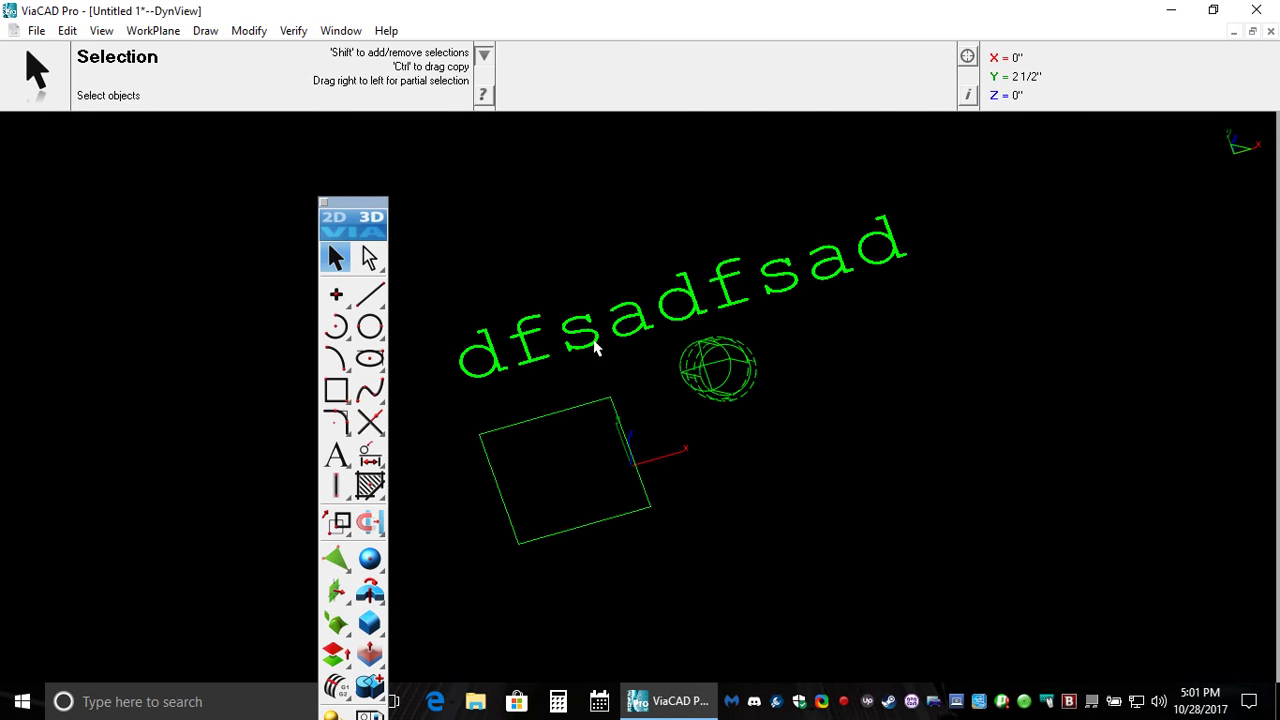
pyautogui.click(1256, 30)
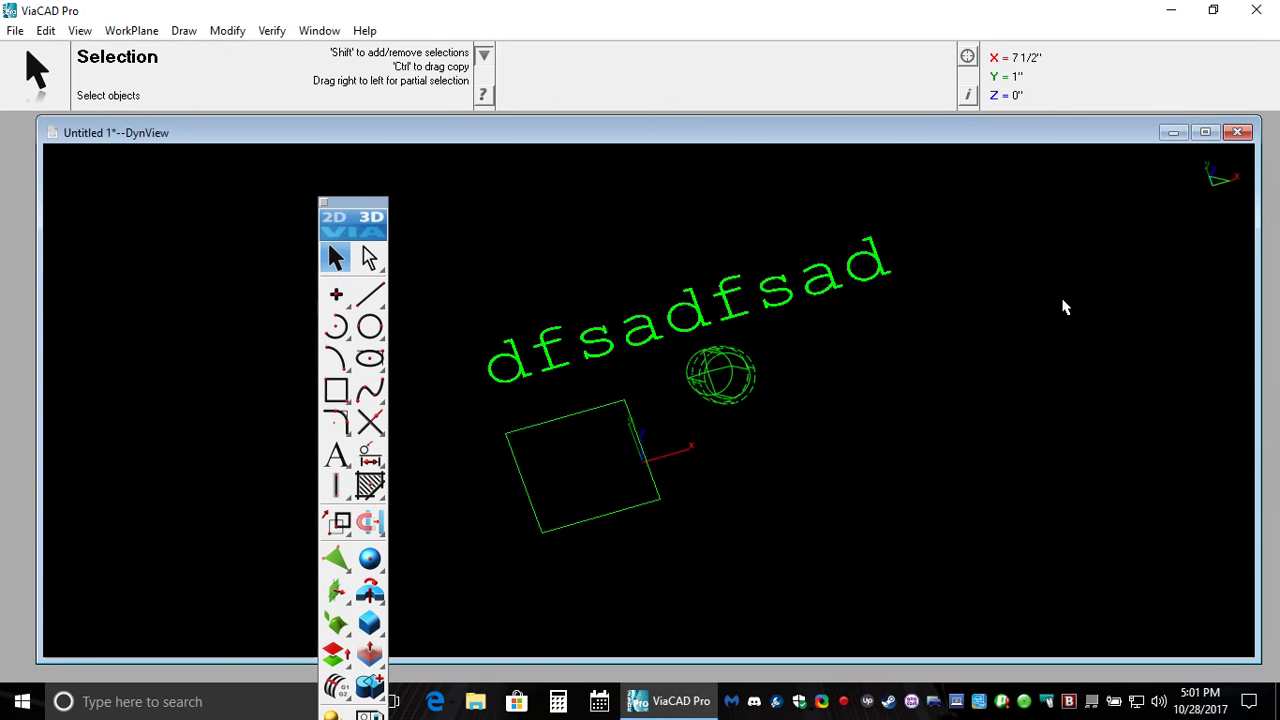
# Step: Narrow the drawing window twice, maximize it again, and activate point placement
pyautogui.moveTo(1259, 222); pyautogui.dragTo(566, 222)
pyautogui.moveTo(381, 204); pyautogui.dragTo(35, 84)
pyautogui.click(518, 133)
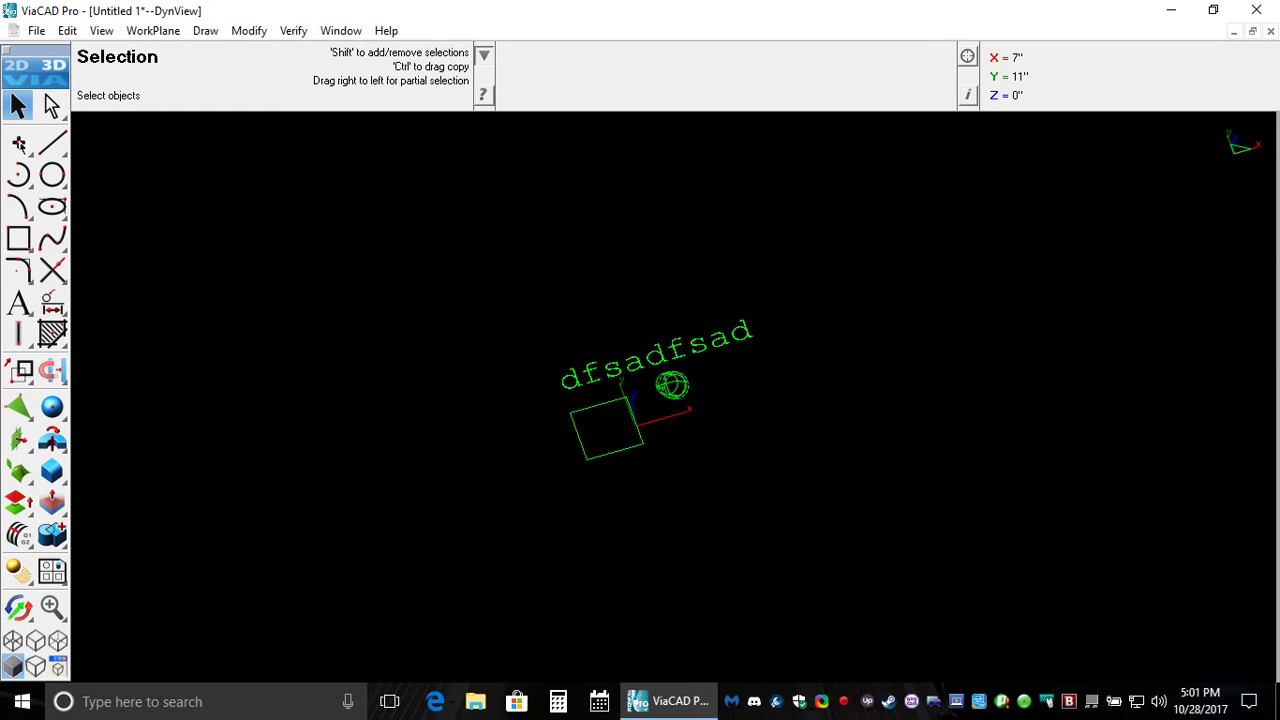
pyautogui.click(19, 143)
# Step: Cycle through the Select, Select Deep, Point and Single Line tools
pyautogui.moveTo(33, 60)
pyautogui.mouseDown()
pyautogui.moveTo(35, 128)
pyautogui.moveTo(34, 60)
pyautogui.mouseUp()
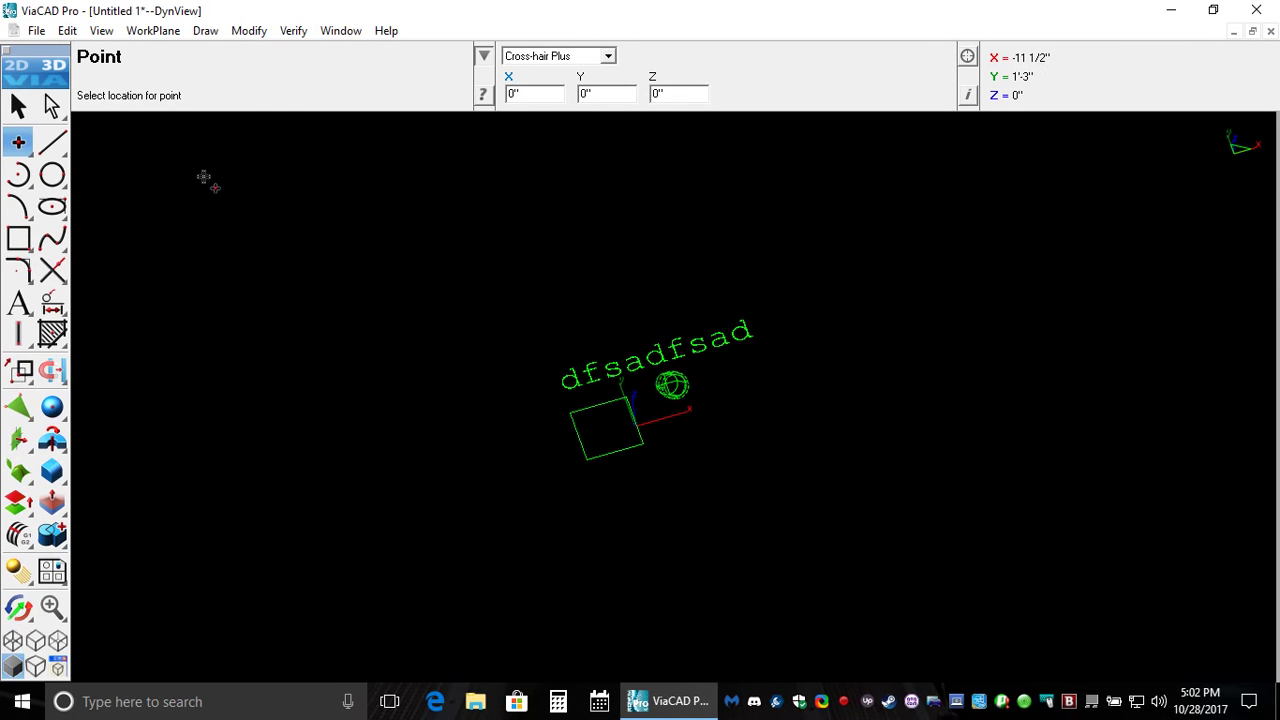
pyautogui.click(18, 107)
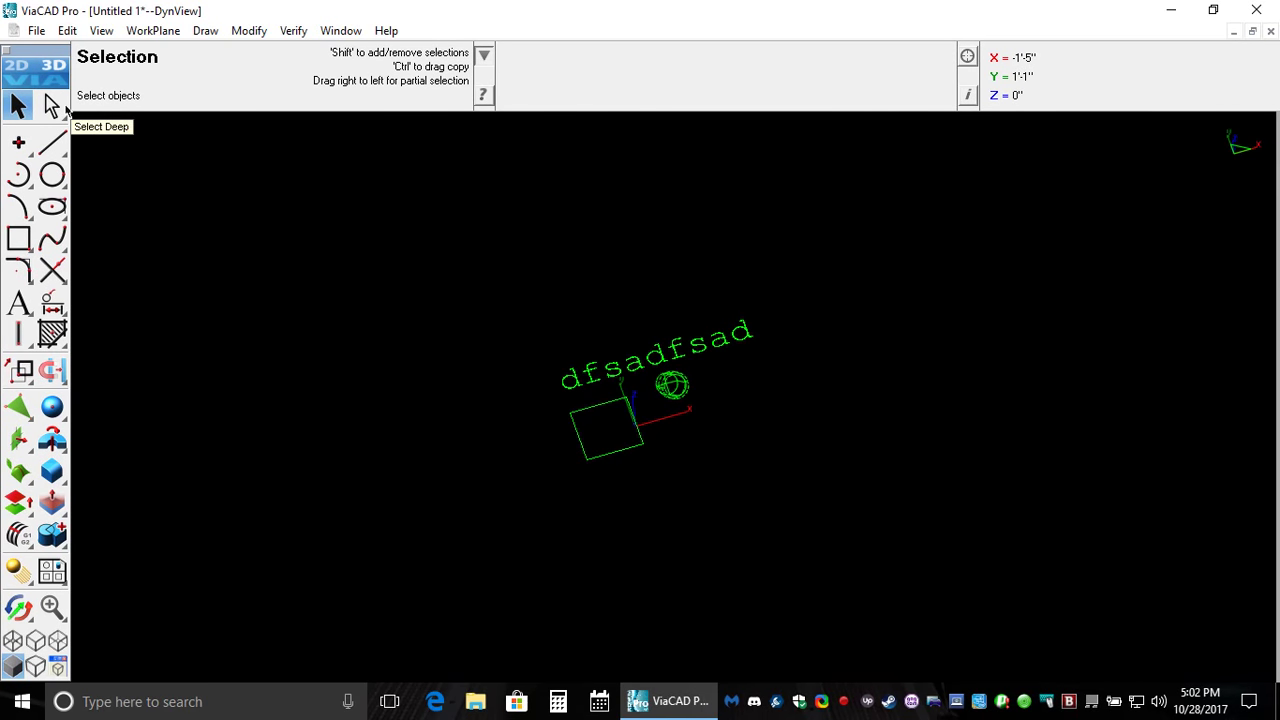
pyautogui.click(53, 106)
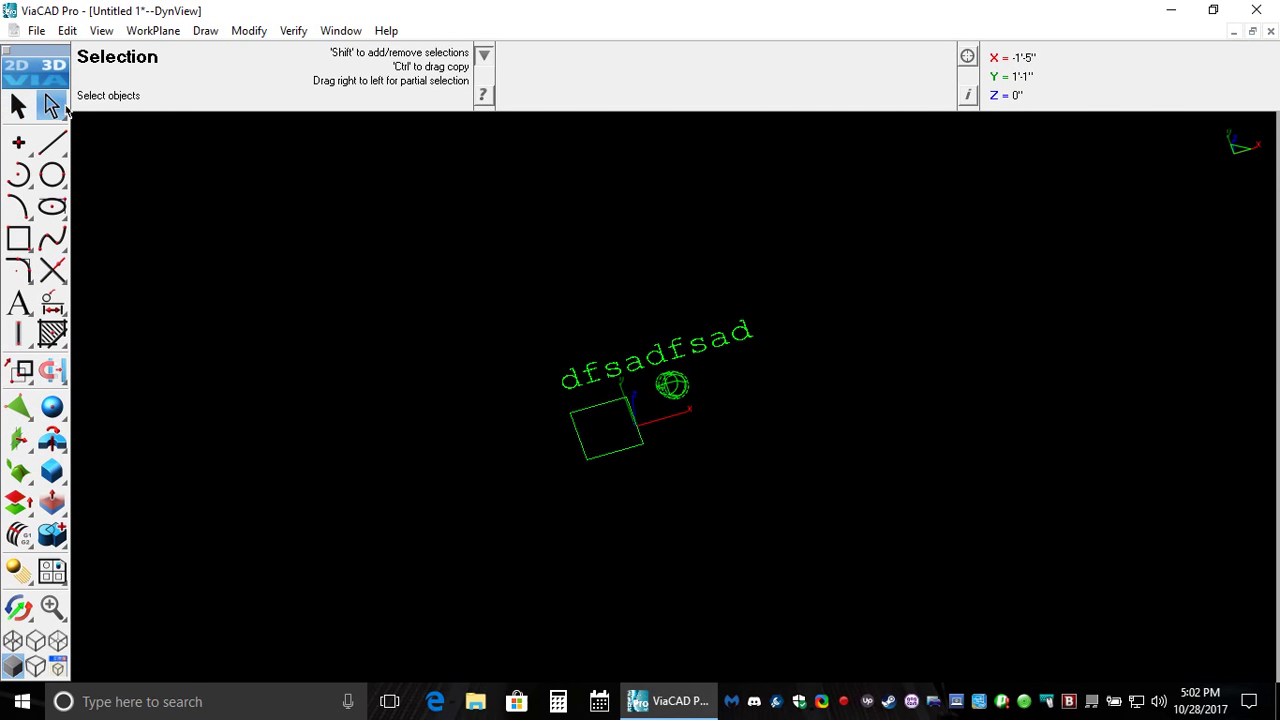
pyautogui.click(20, 144)
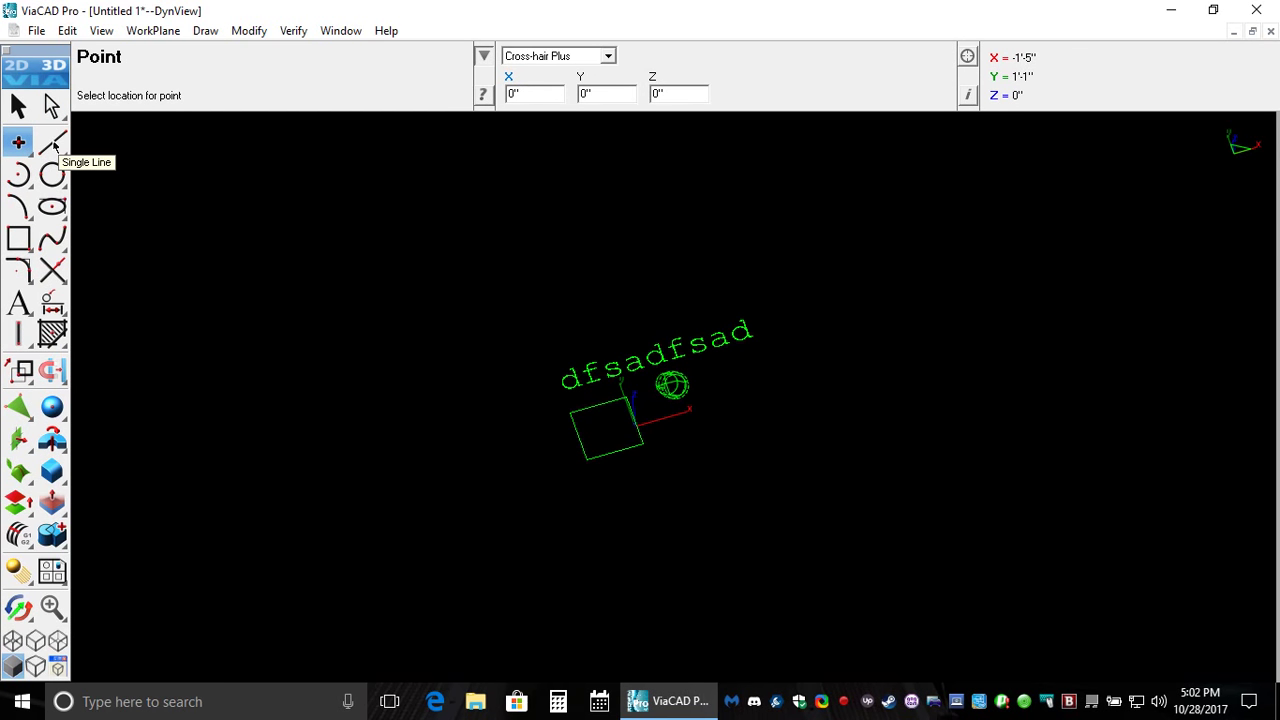
pyautogui.click(54, 145)
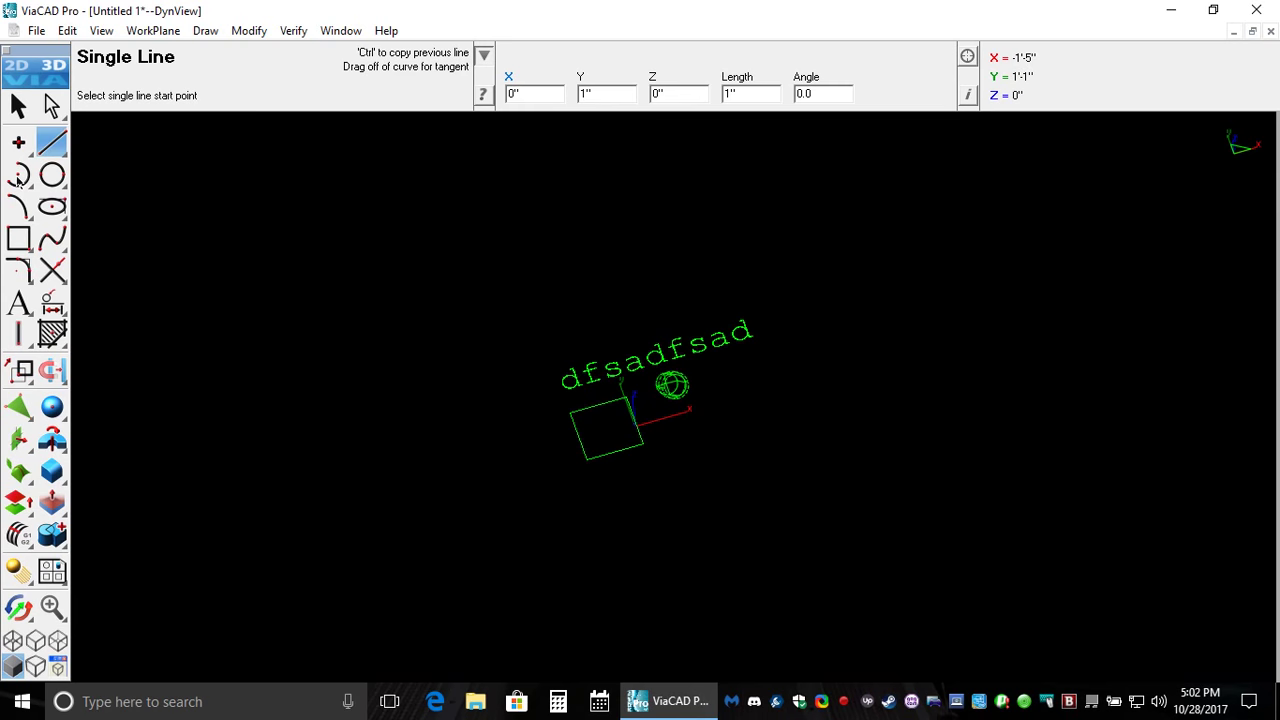
# Step: Browse the arc variants, trying Center Point Arc and Two Point Arc
pyautogui.click(18, 177)
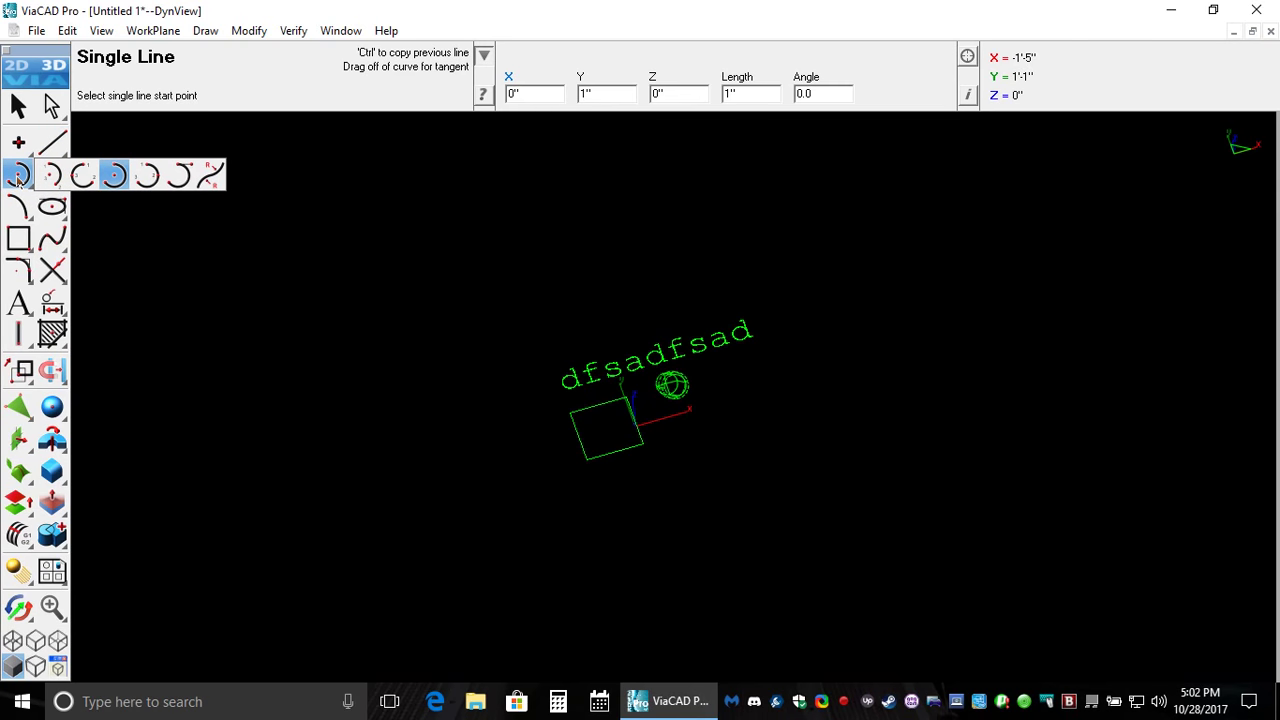
pyautogui.click(18, 177)
pyautogui.click(18, 177)
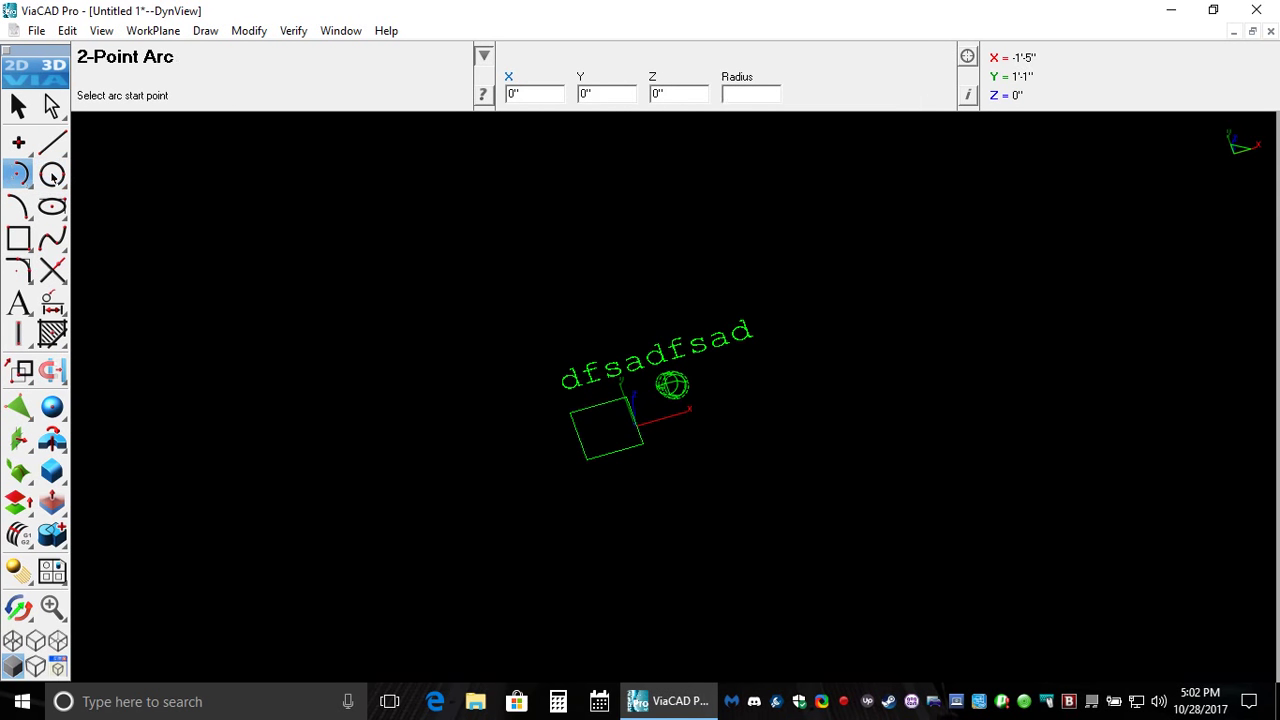
pyautogui.moveTo(20, 177); pyautogui.dragTo(117, 178)
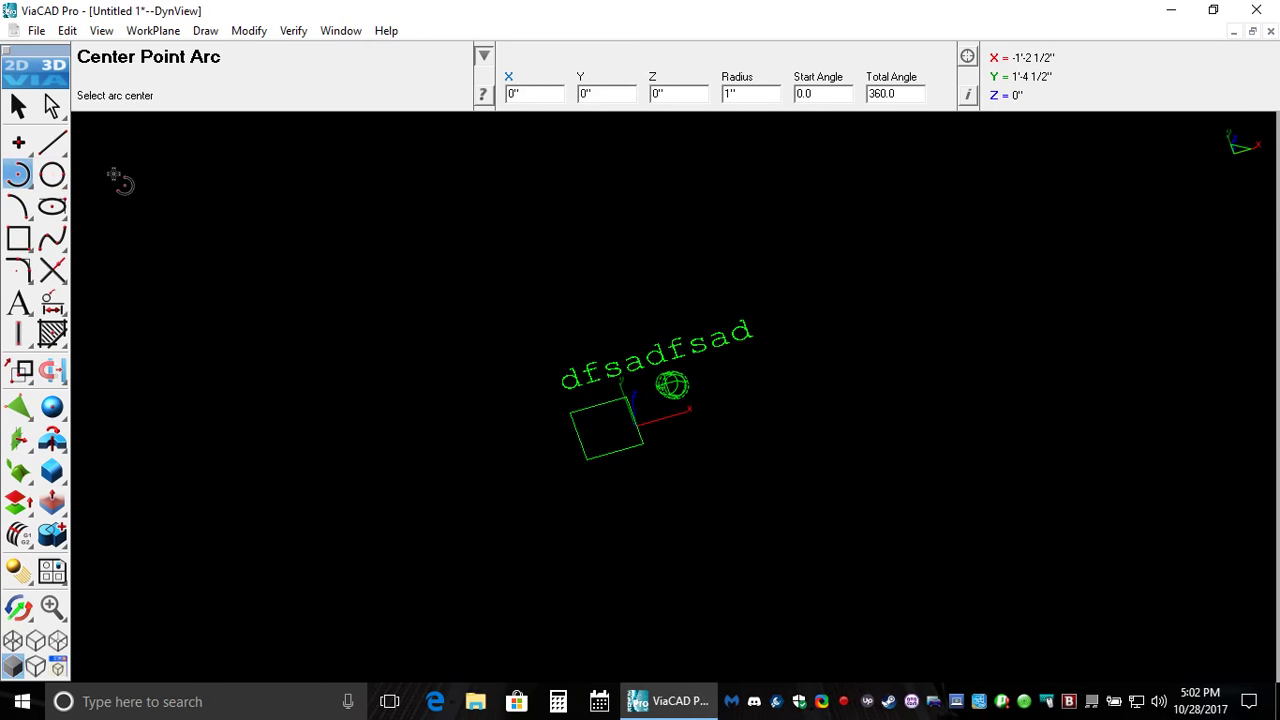
# Step: Try Opposite Point Circle and Two Point Conic, then trigger the 2D/3D toggle from Select
pyautogui.click(53, 186)
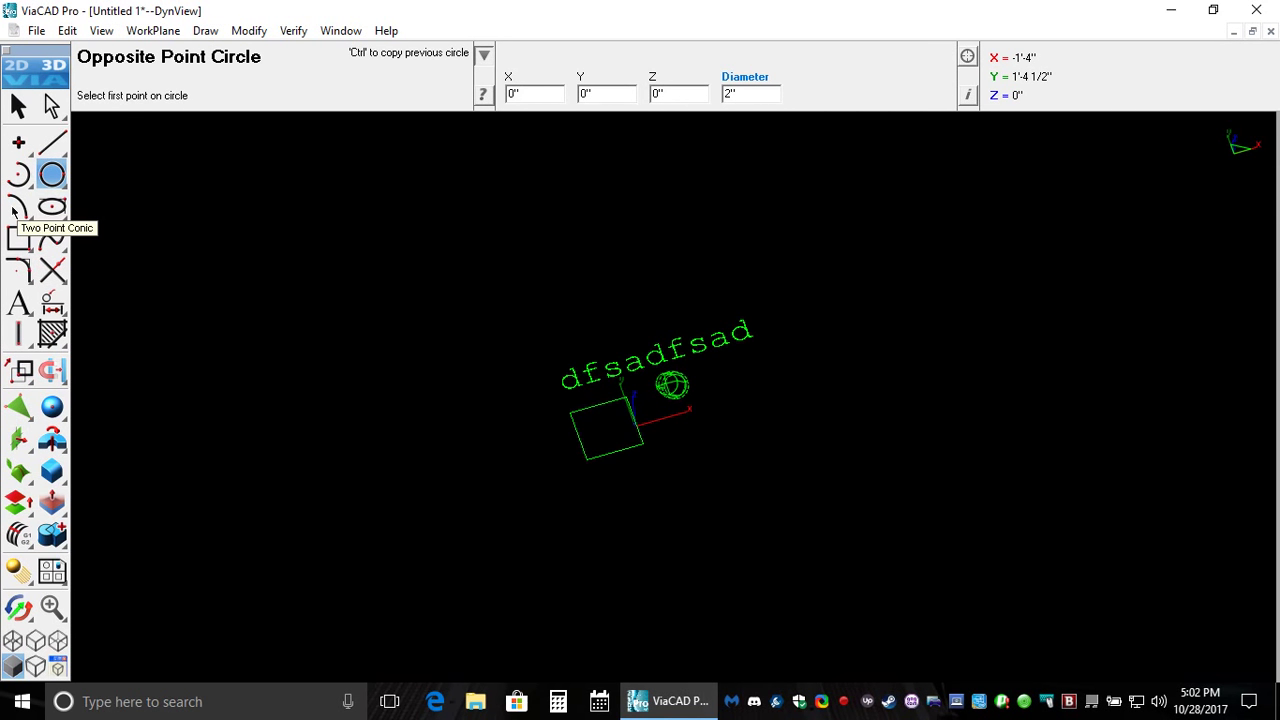
pyautogui.moveTo(14, 210); pyautogui.dragTo(57, 210)
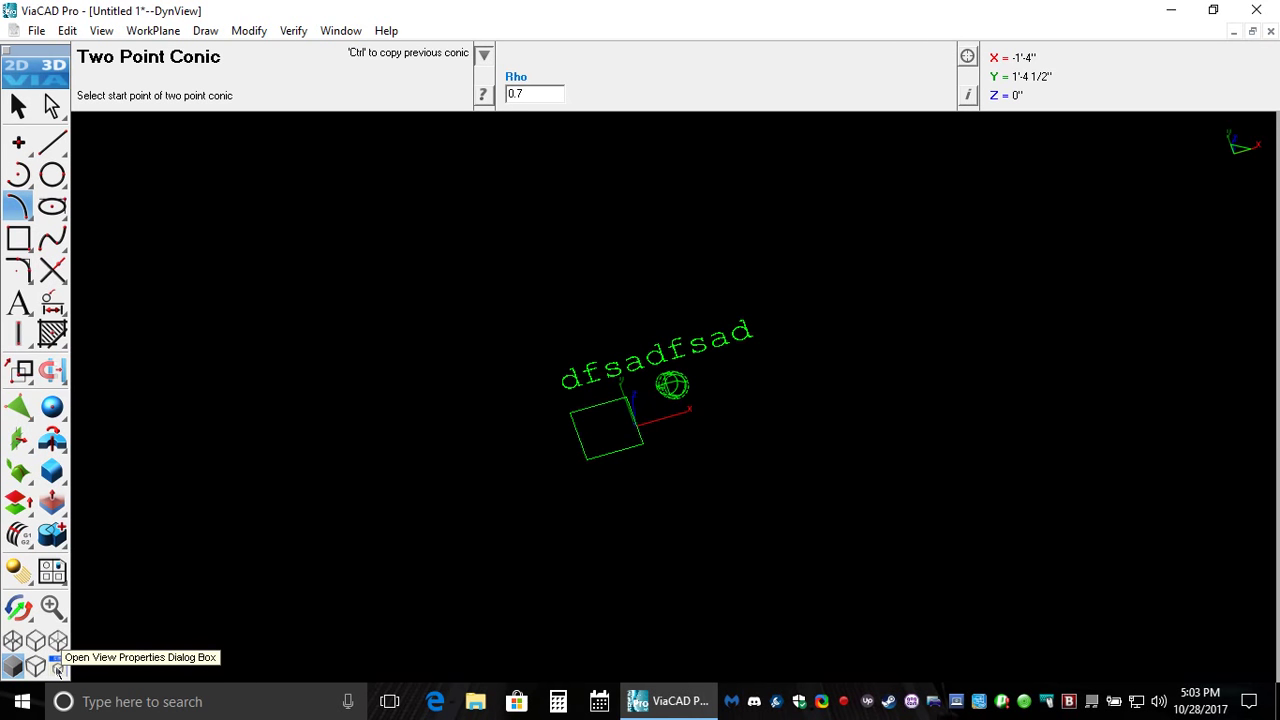
pyautogui.click(14, 110)
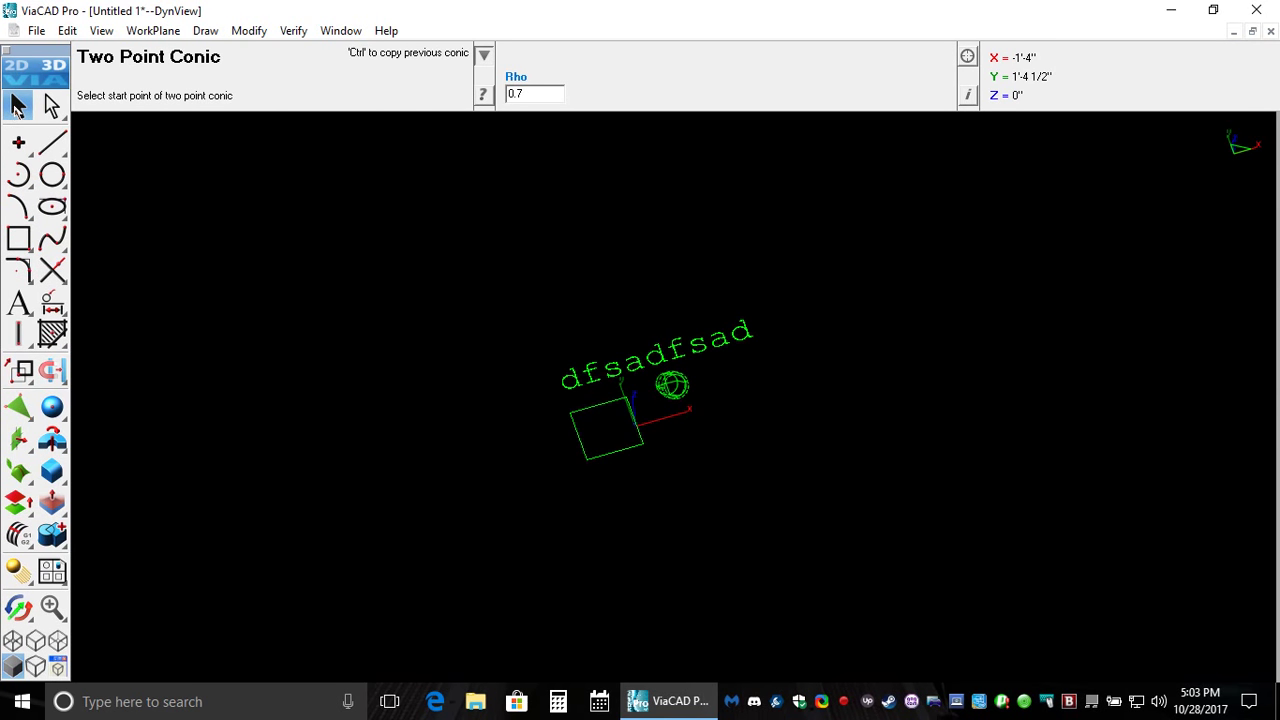
pyautogui.click(34, 88)
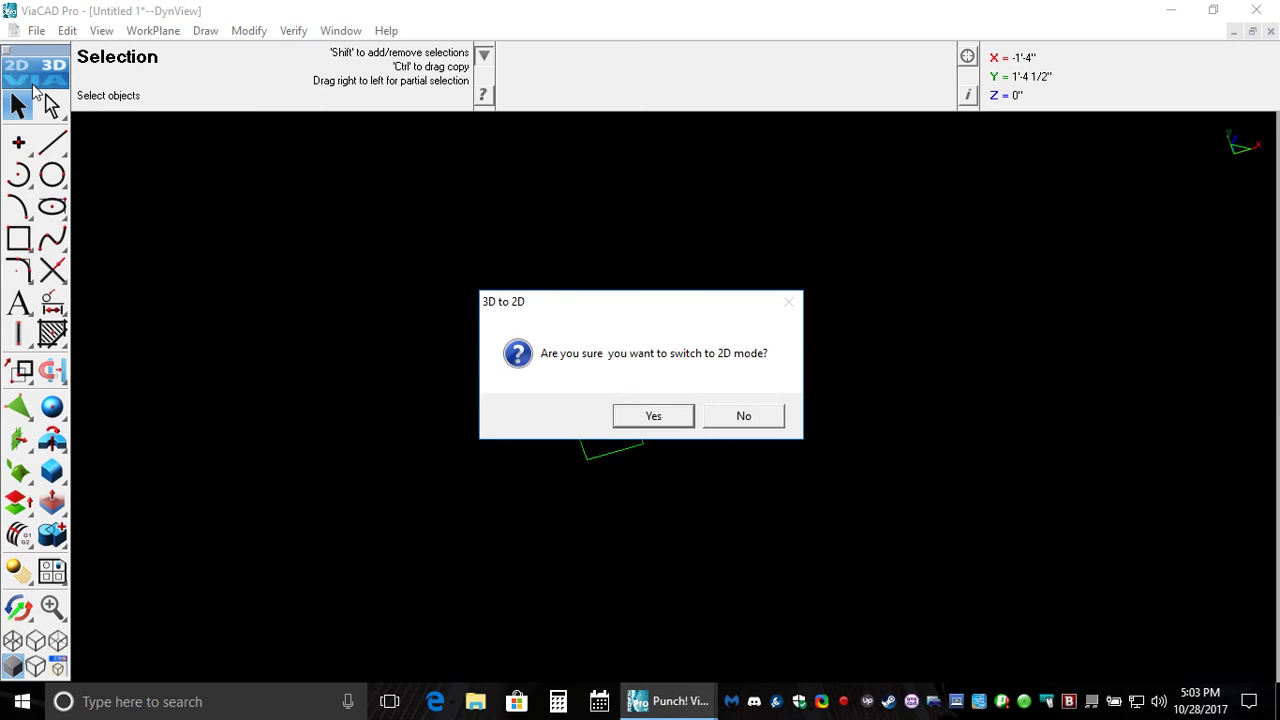
# Step: Decline the 2D switch, then browse the Point and selection/measuring variants, ending on Select
pyautogui.click(747, 424)
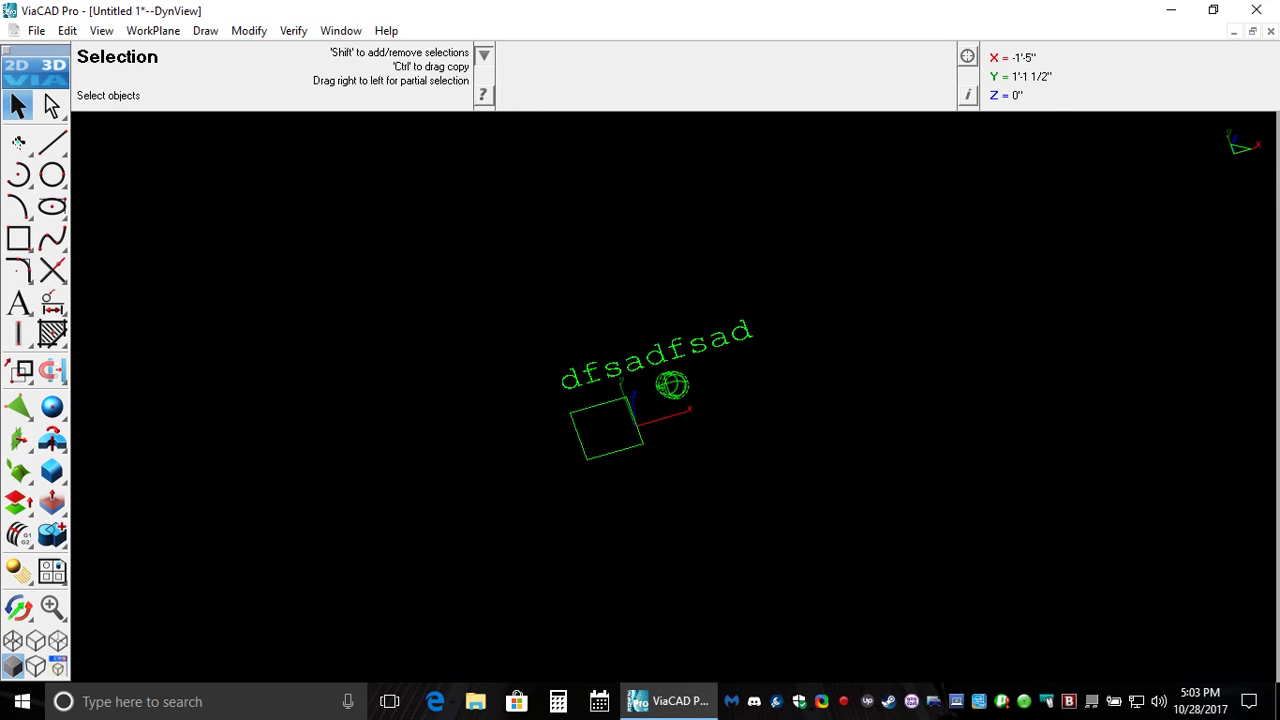
pyautogui.click(18, 143)
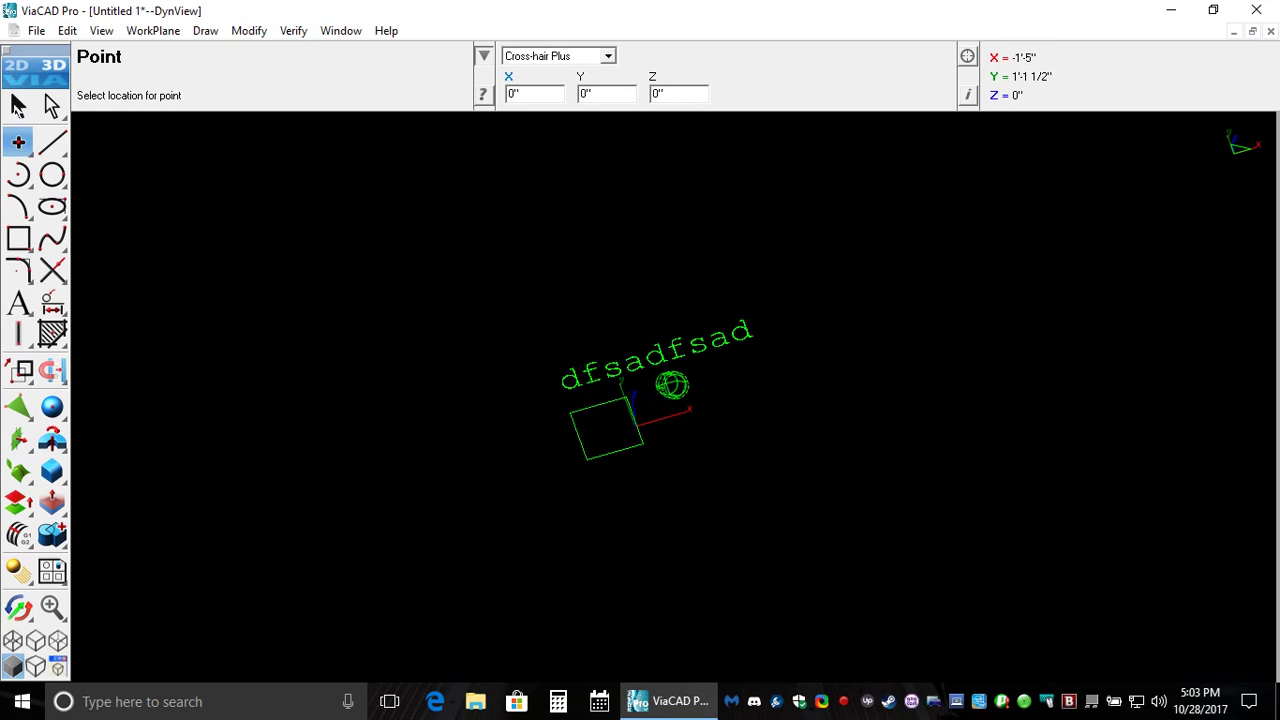
pyautogui.click(52, 106)
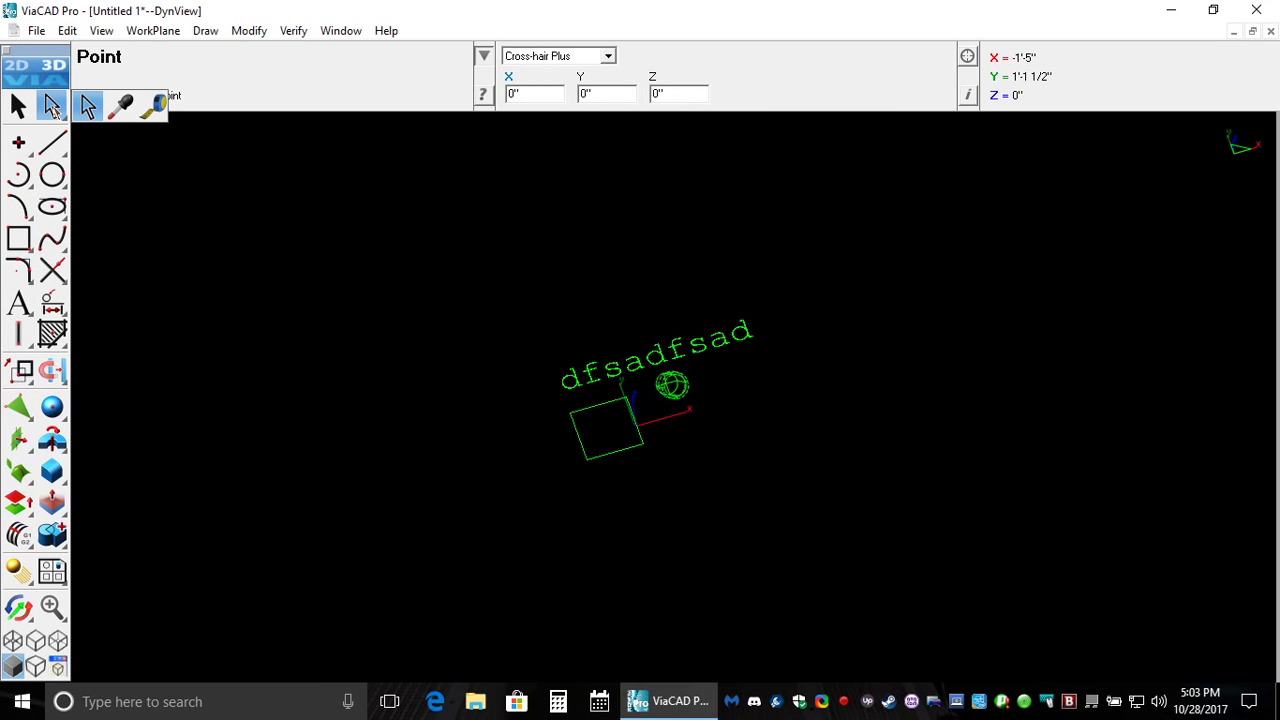
pyautogui.click(52, 106)
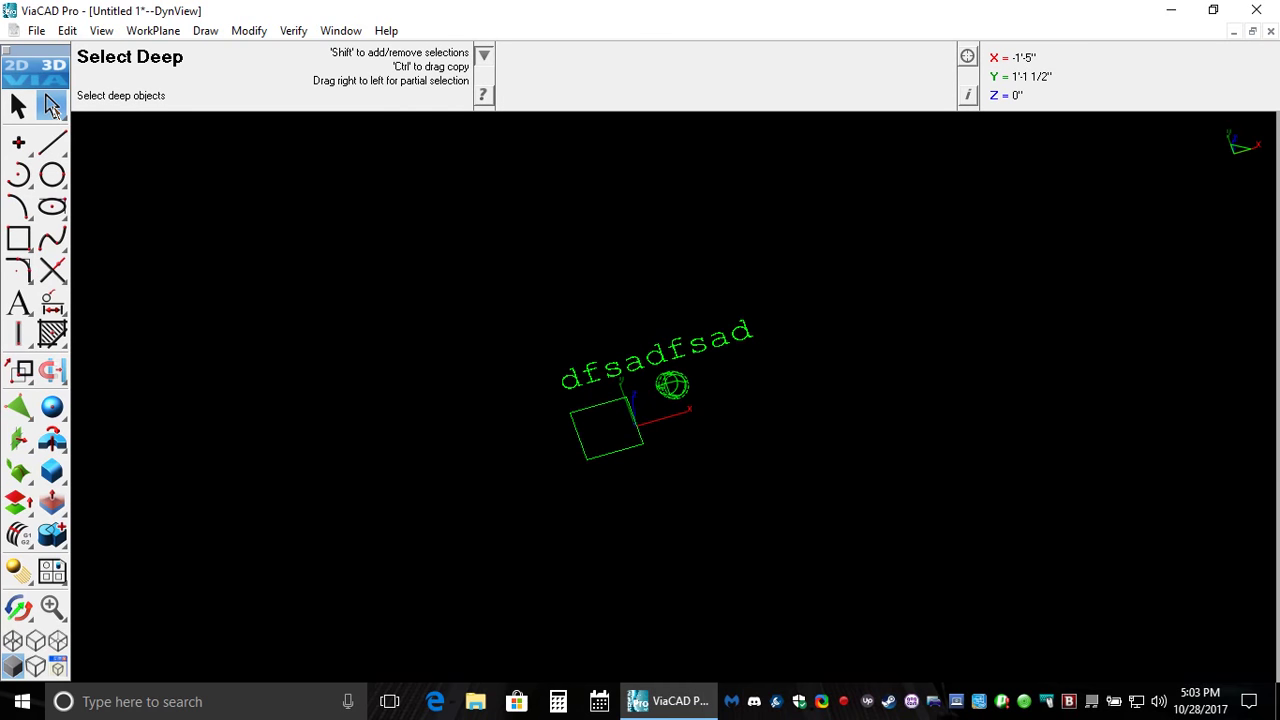
pyautogui.click(52, 106)
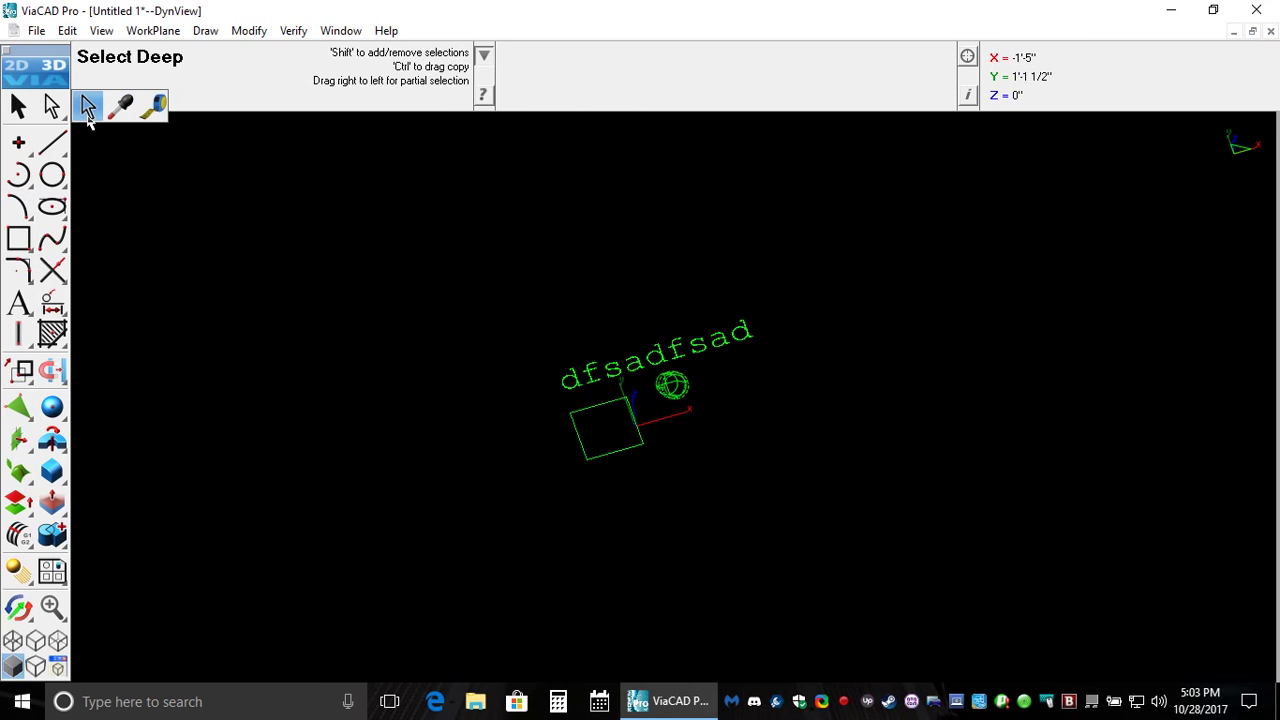
pyautogui.click(18, 106)
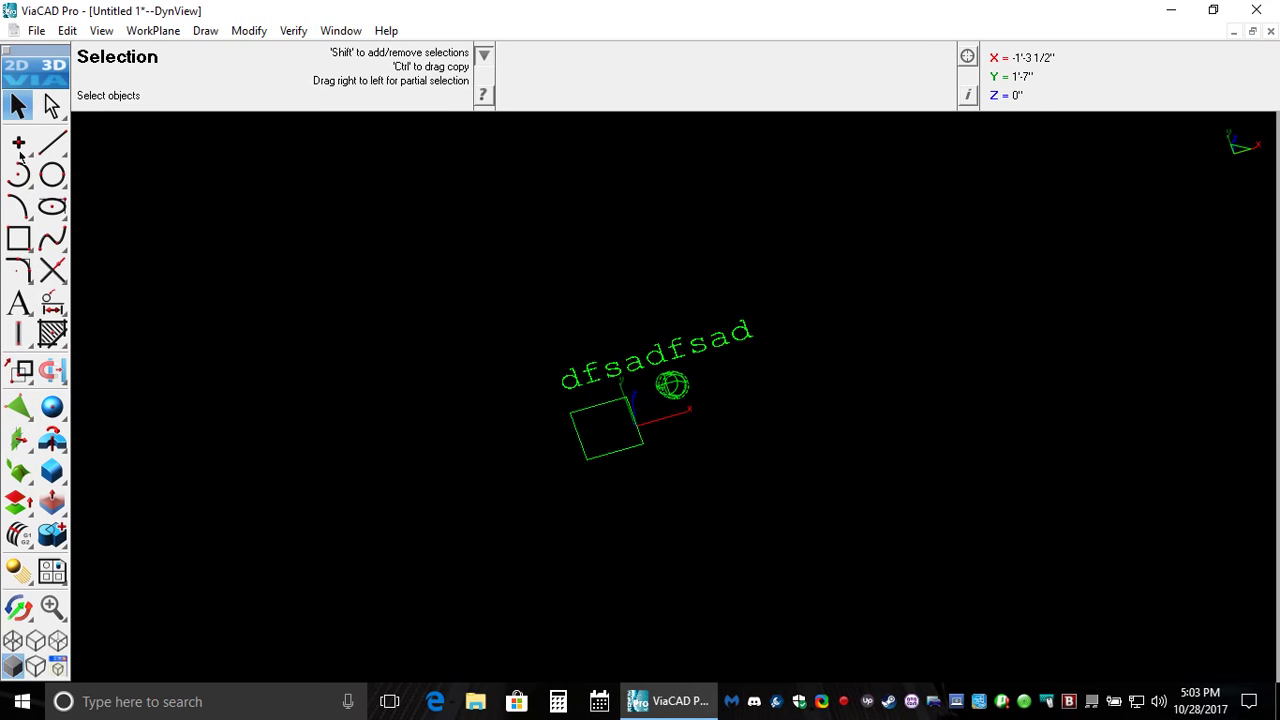
# Step: Try the Point, Single Line, Center Point Arc, Opposite Point Circle and Two Point Conic tools
pyautogui.click(20, 150)
pyautogui.click(48, 143)
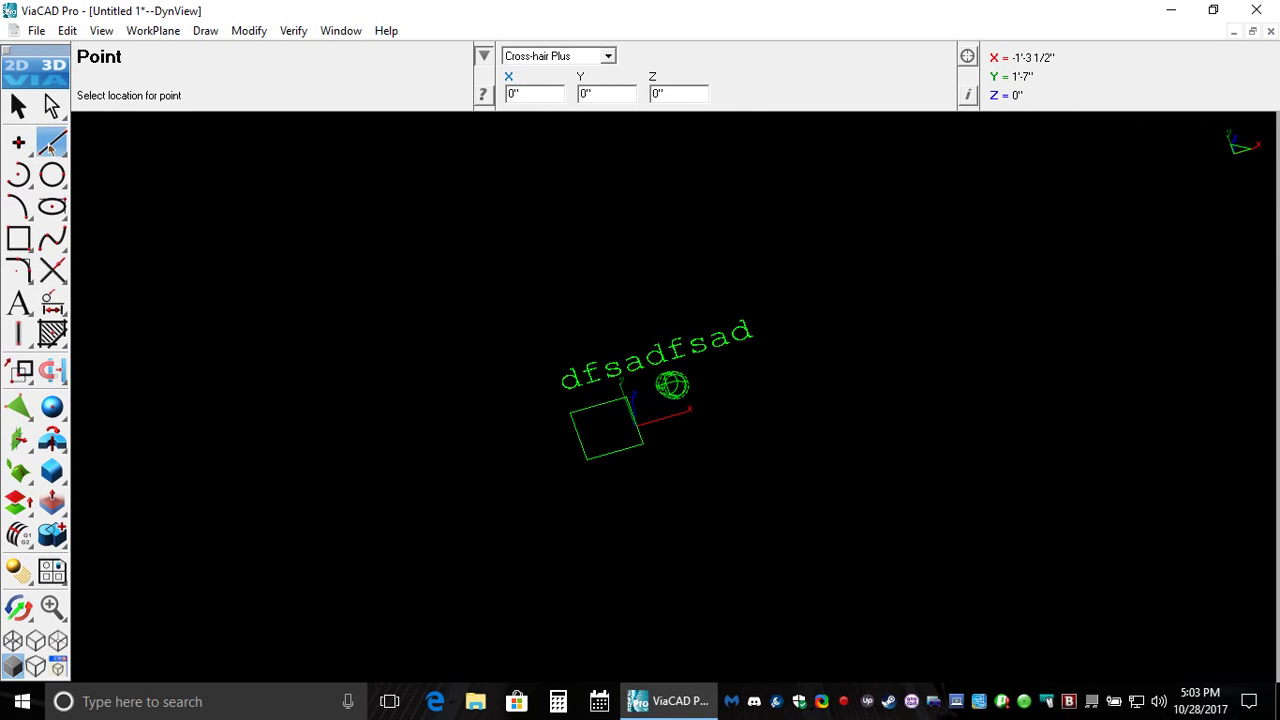
pyautogui.click(48, 143)
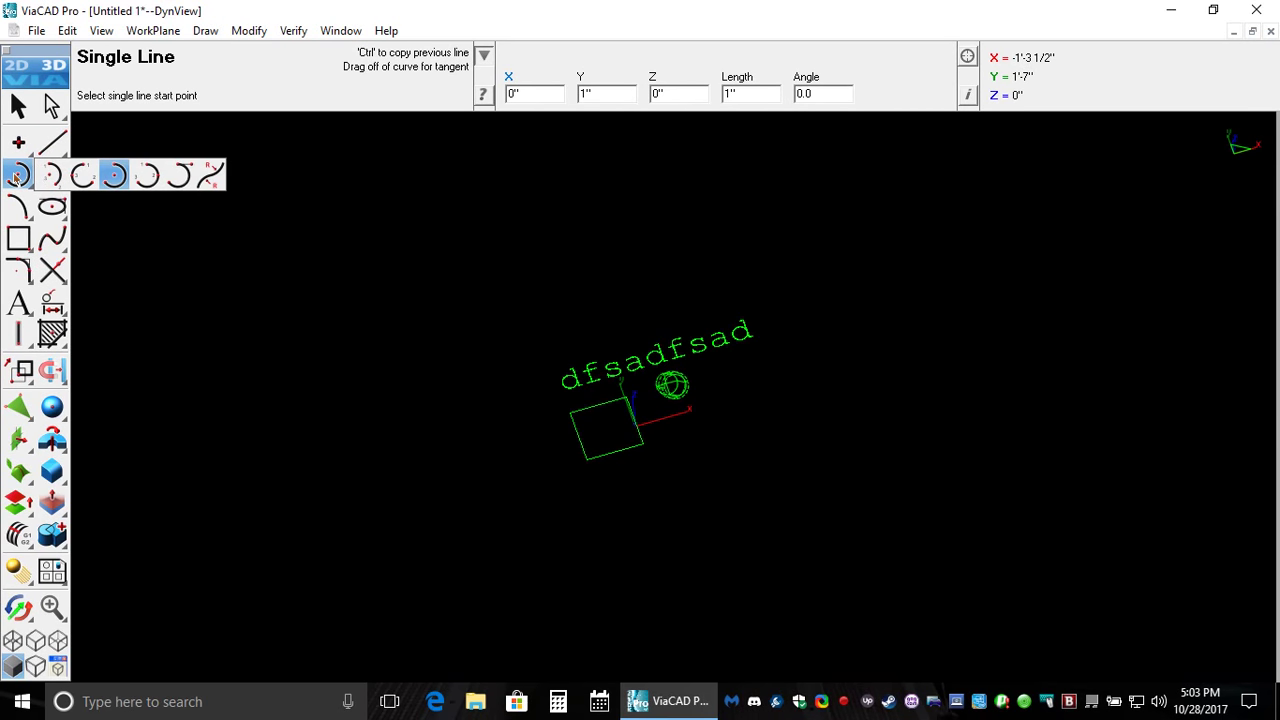
pyautogui.click(16, 177)
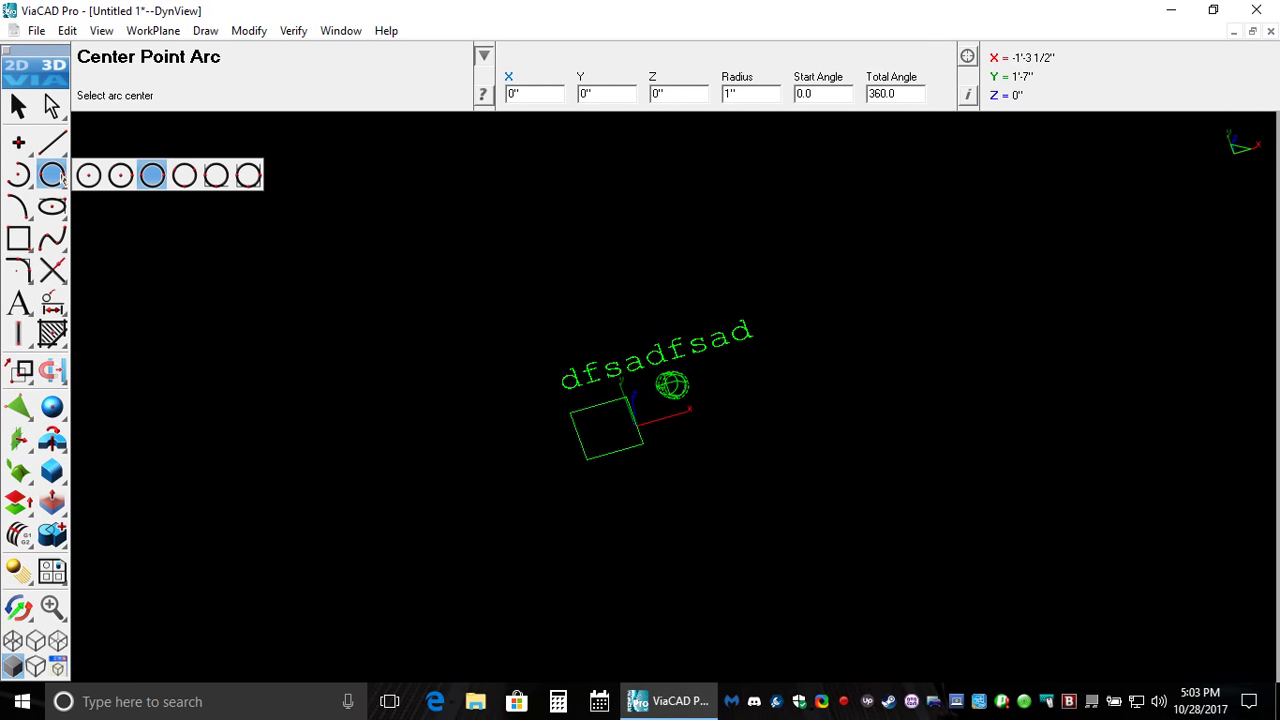
pyautogui.click(59, 177)
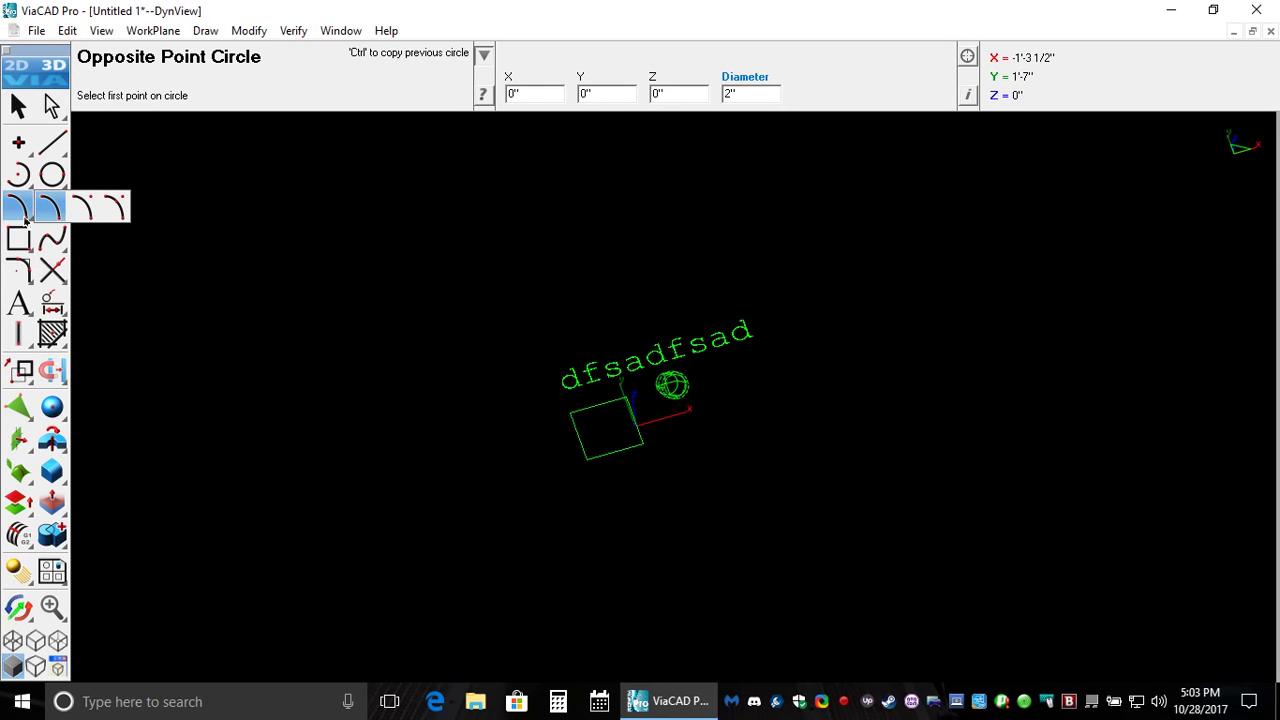
pyautogui.click(52, 207)
# Step: Try the Center Ellipse, Center Rectangle and Helix tools, ending on Interpolate Spline
pyautogui.click(52, 209)
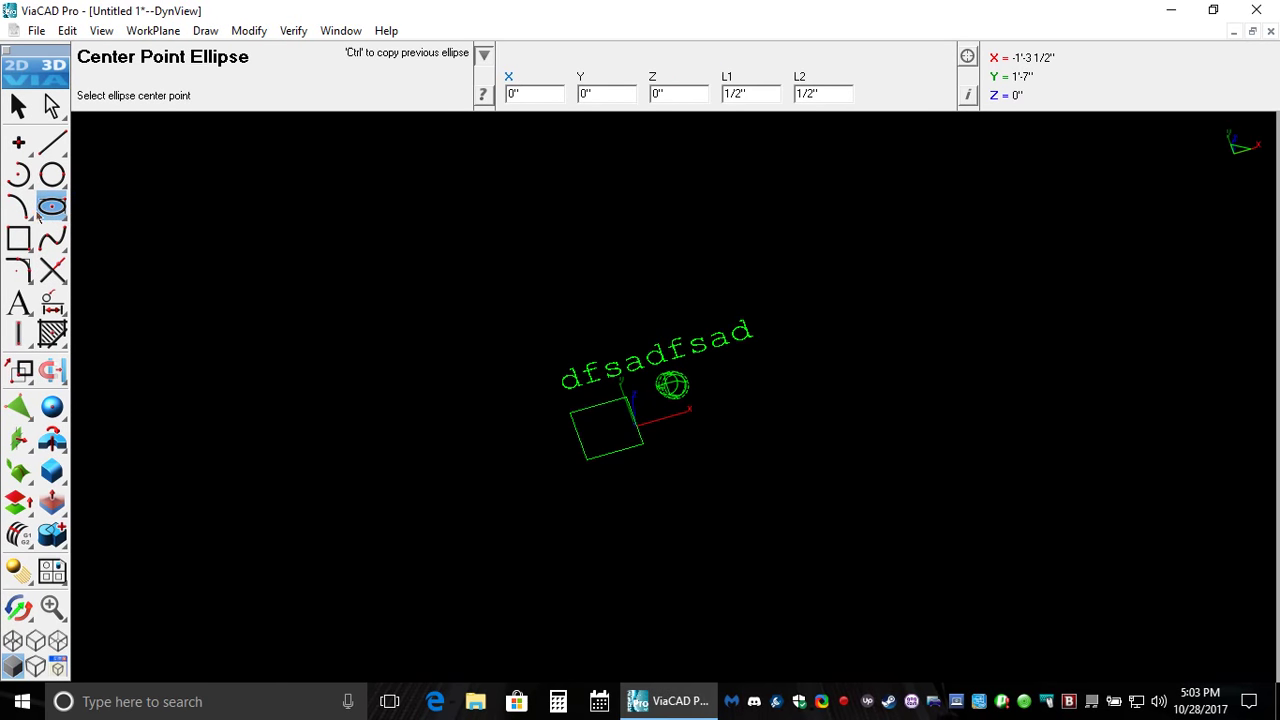
pyautogui.click(22, 250)
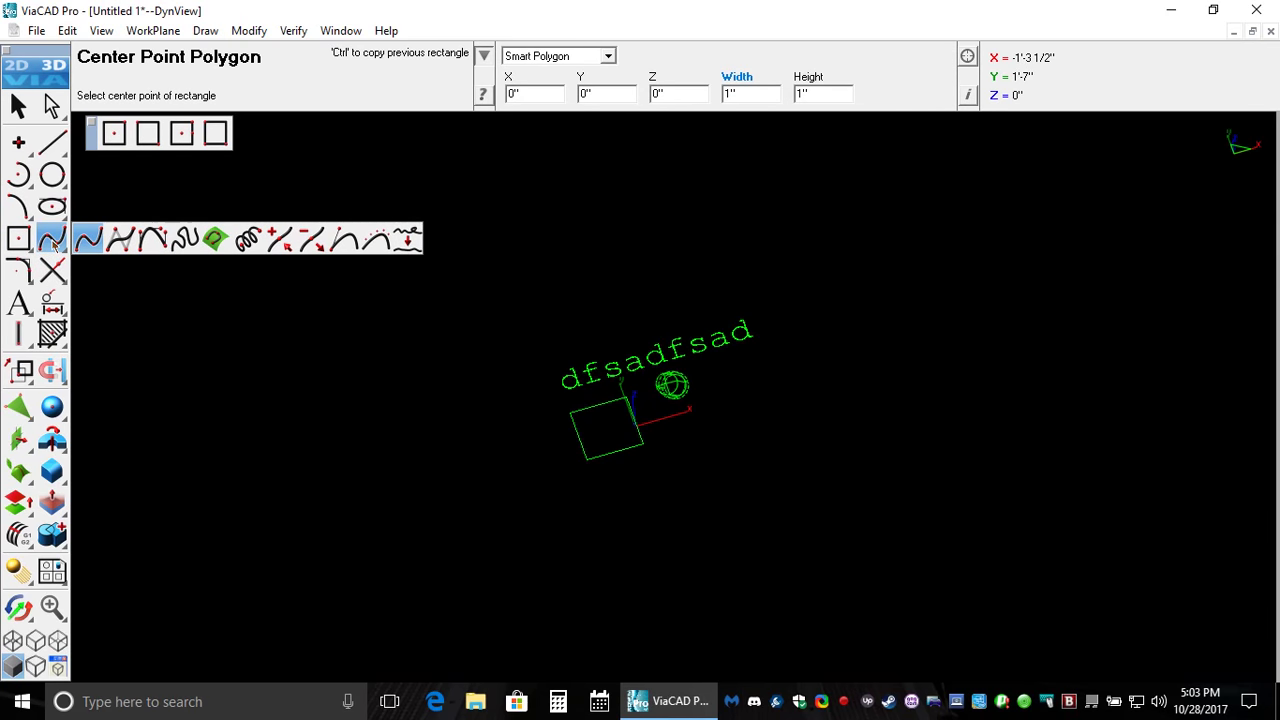
pyautogui.click(246, 239)
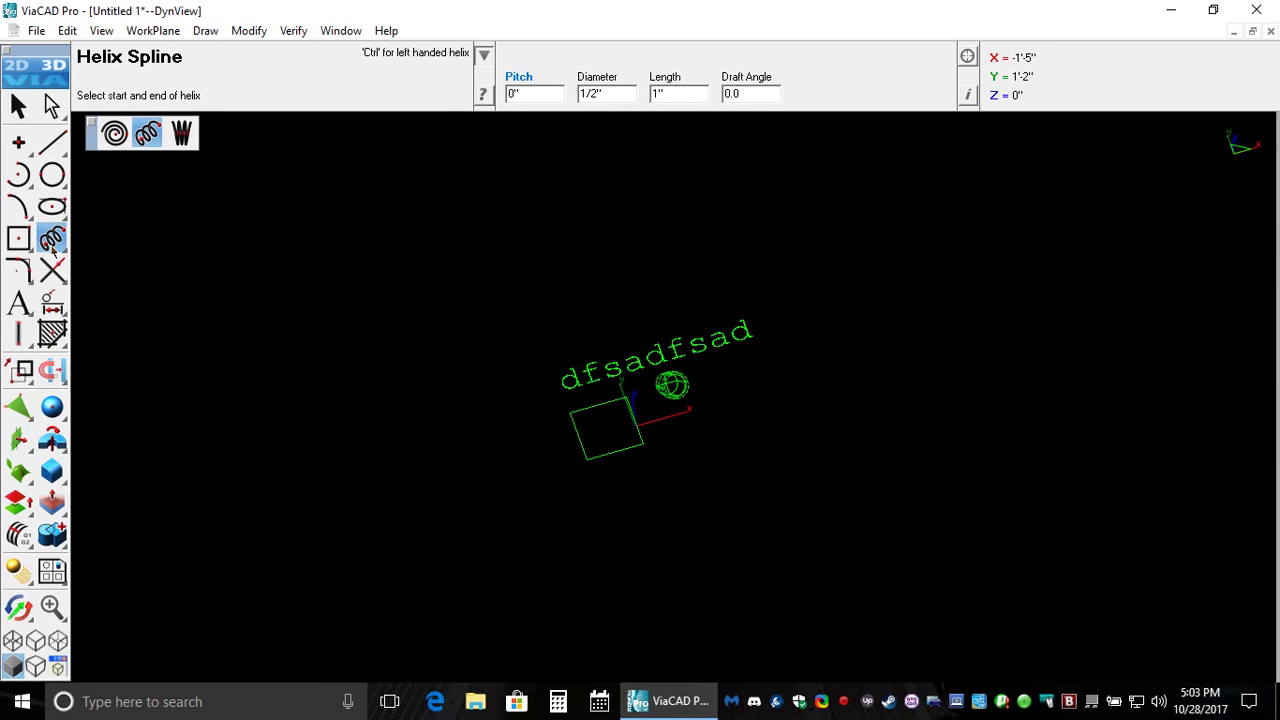
pyautogui.moveTo(54, 250); pyautogui.dragTo(88, 238)
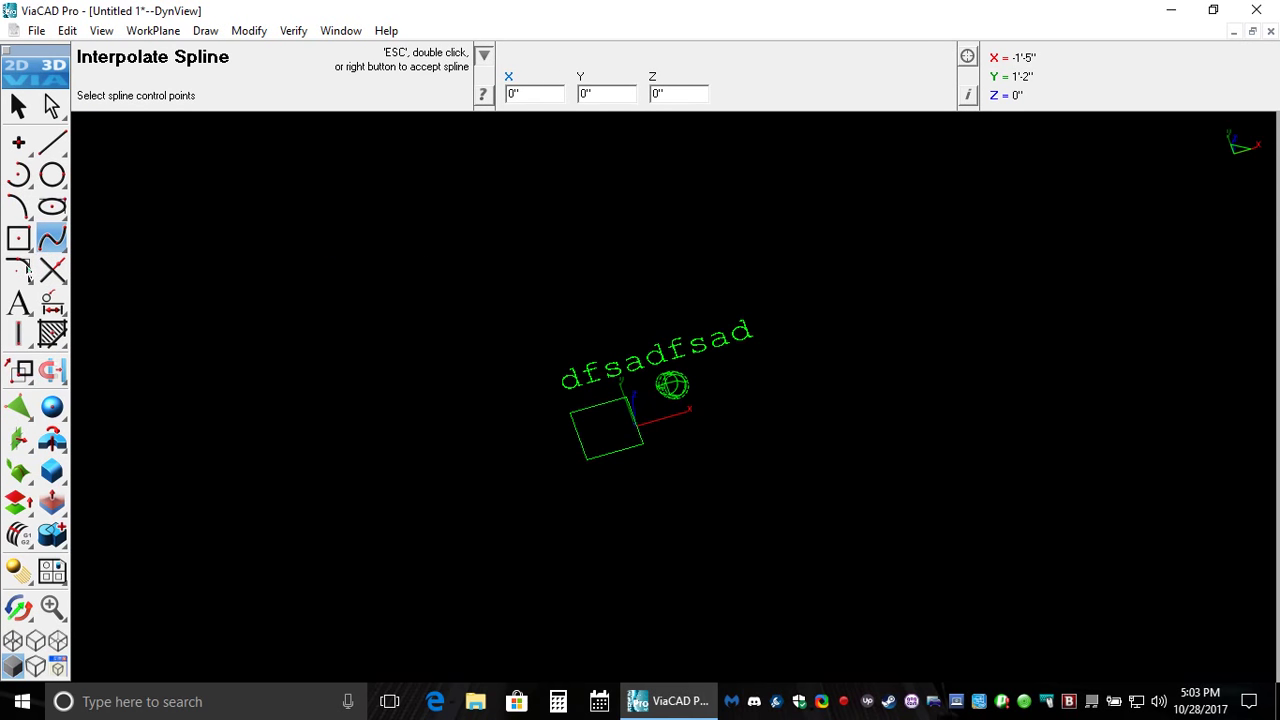
# Step: Browse the fillet/chamfer variants, return to Select, and browse the wall and magnet variants
pyautogui.moveTo(28, 268)
pyautogui.mouseDown()
pyautogui.moveTo(62, 278)
pyautogui.moveTo(26, 300)
pyautogui.moveTo(46, 304)
pyautogui.moveTo(20, 338)
pyautogui.moveTo(53, 338)
pyautogui.moveTo(24, 338)
pyautogui.mouseUp()
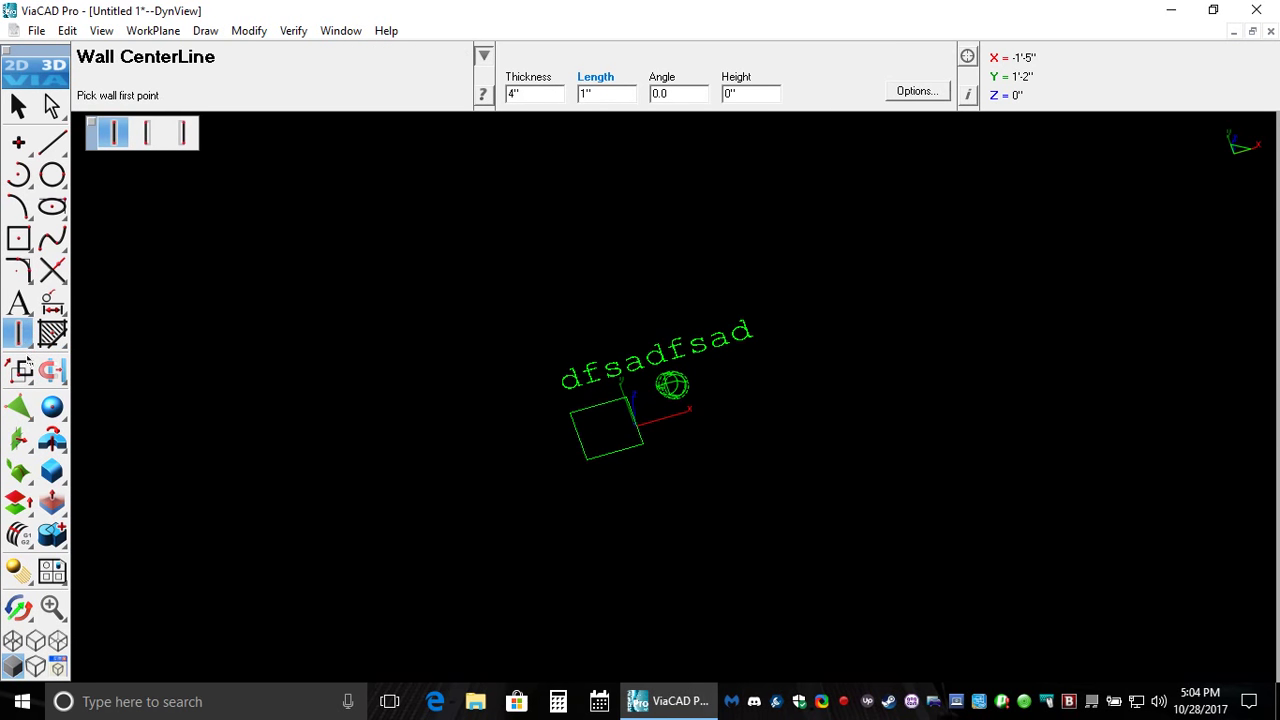
pyautogui.click(18, 106)
pyautogui.moveTo(20, 382); pyautogui.dragTo(86, 374)
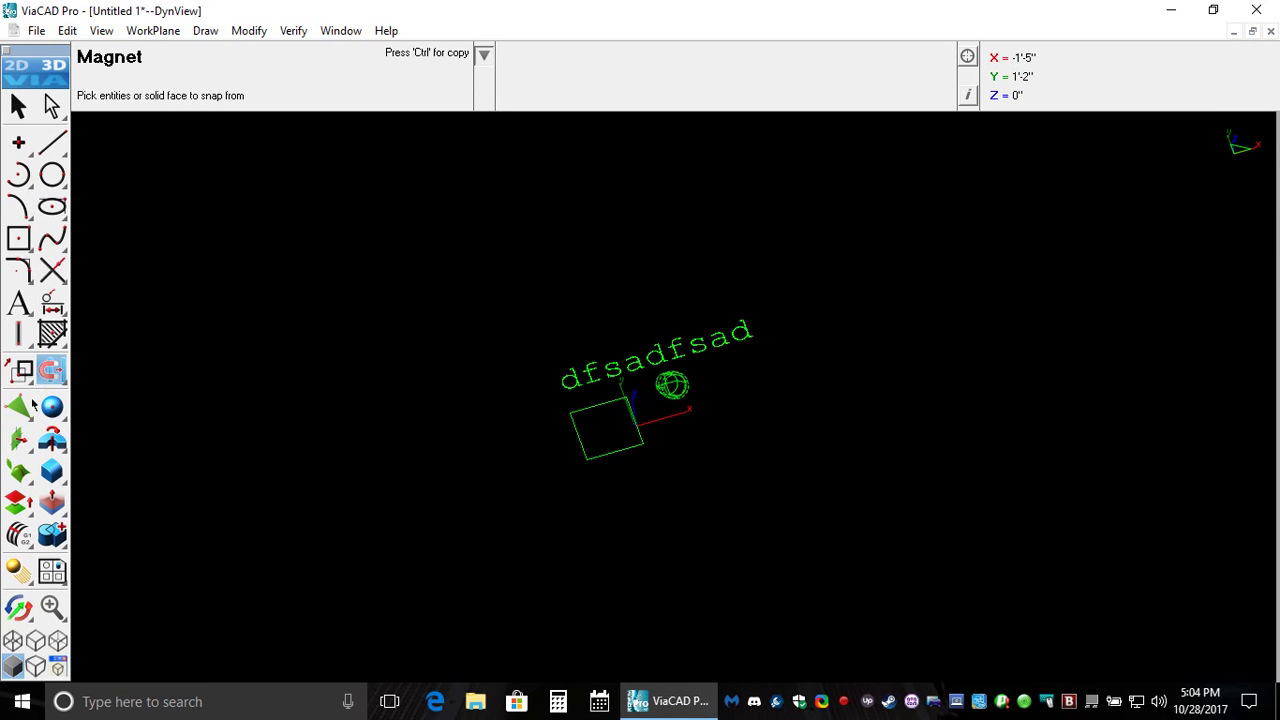
# Step: Browse the solid primitive and rendering flyouts, then choose Zoom In at scale 0.3
pyautogui.moveTo(28, 404); pyautogui.dragTo(90, 538)
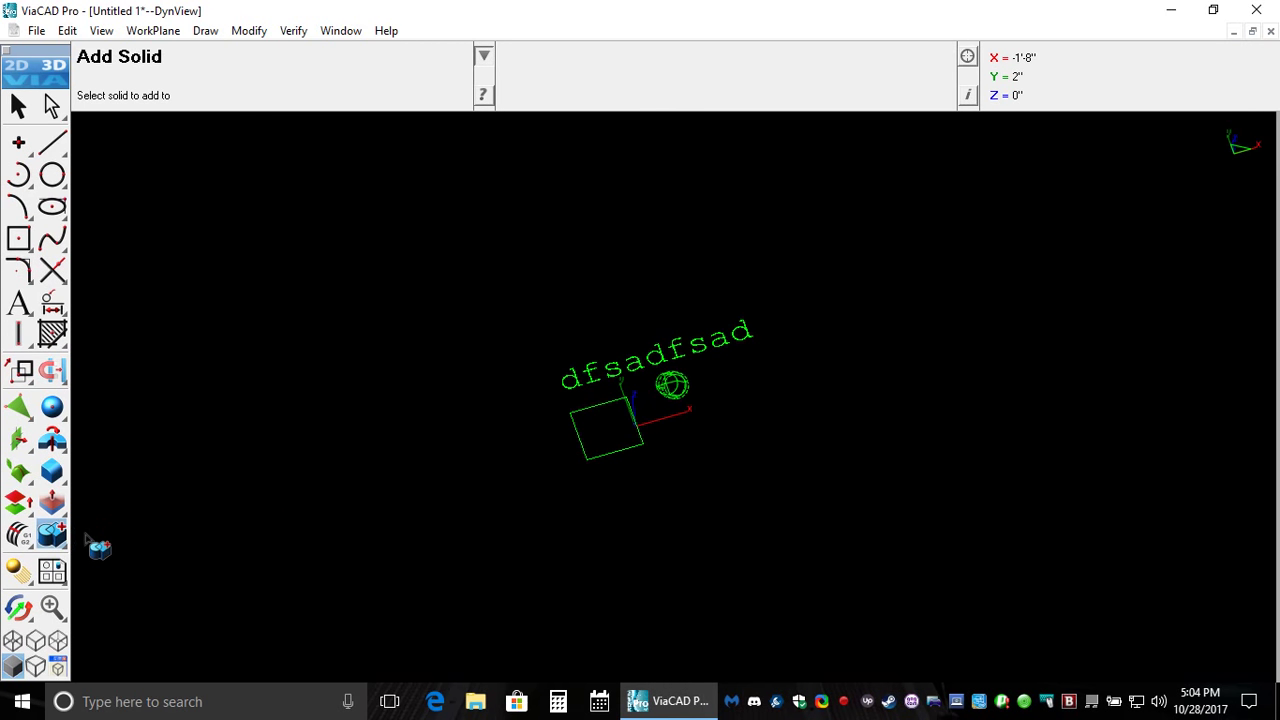
pyautogui.moveTo(13, 572)
pyautogui.mouseDown()
pyautogui.moveTo(262, 568)
pyautogui.moveTo(88, 570)
pyautogui.mouseUp()
pyautogui.moveTo(16, 614); pyautogui.dragTo(62, 616)
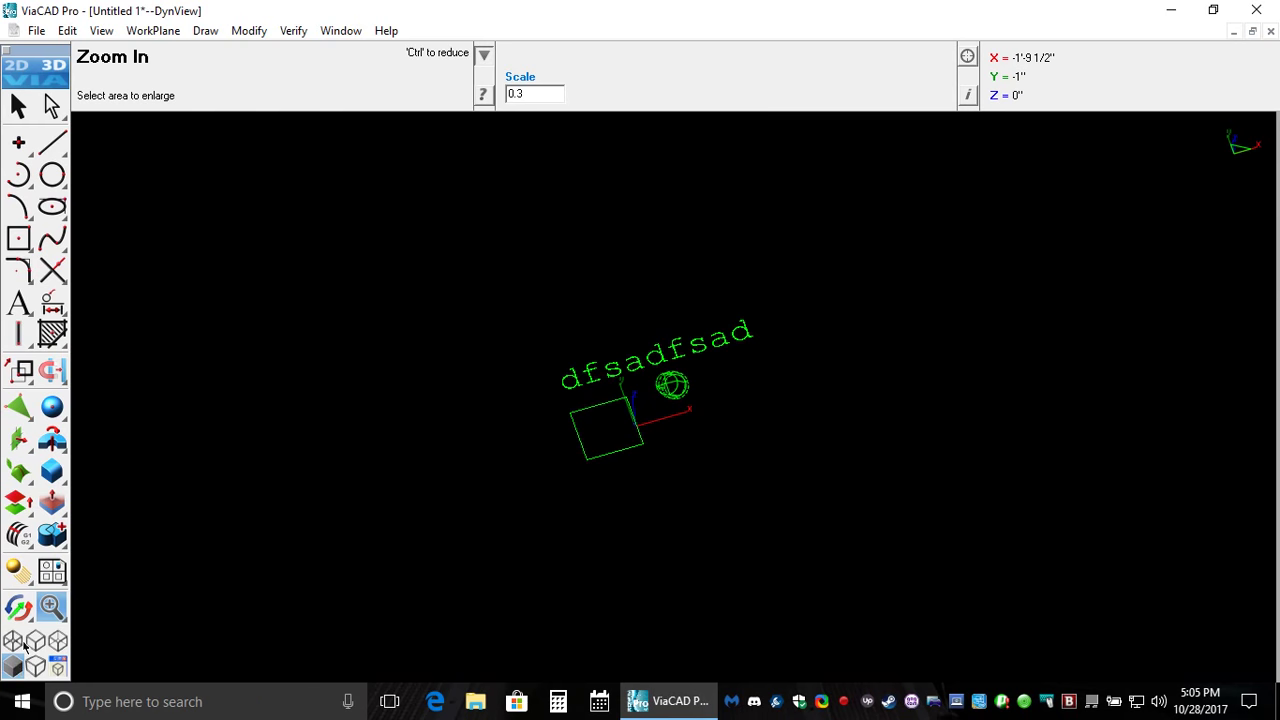
# Step: Start Dynamic Rotate and set the rotation centre at the square's corner using Ctrl
pyautogui.click(21, 611)
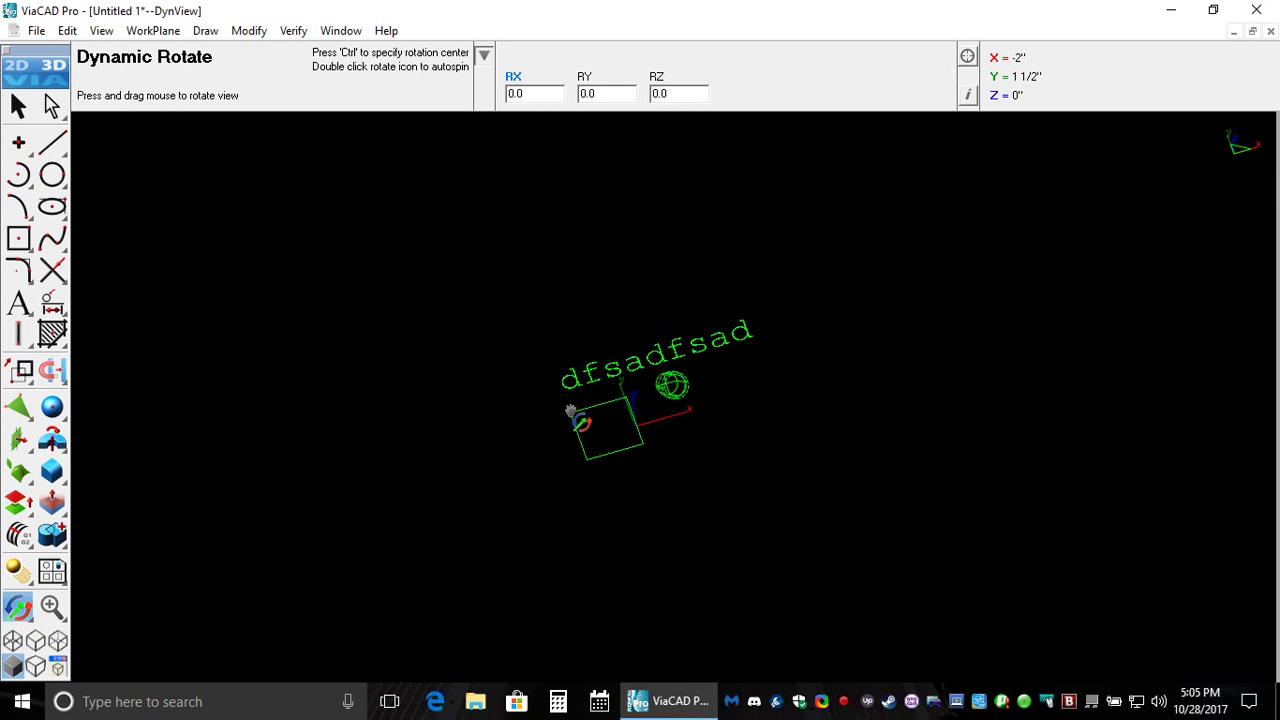
pyautogui.press('ctrl')
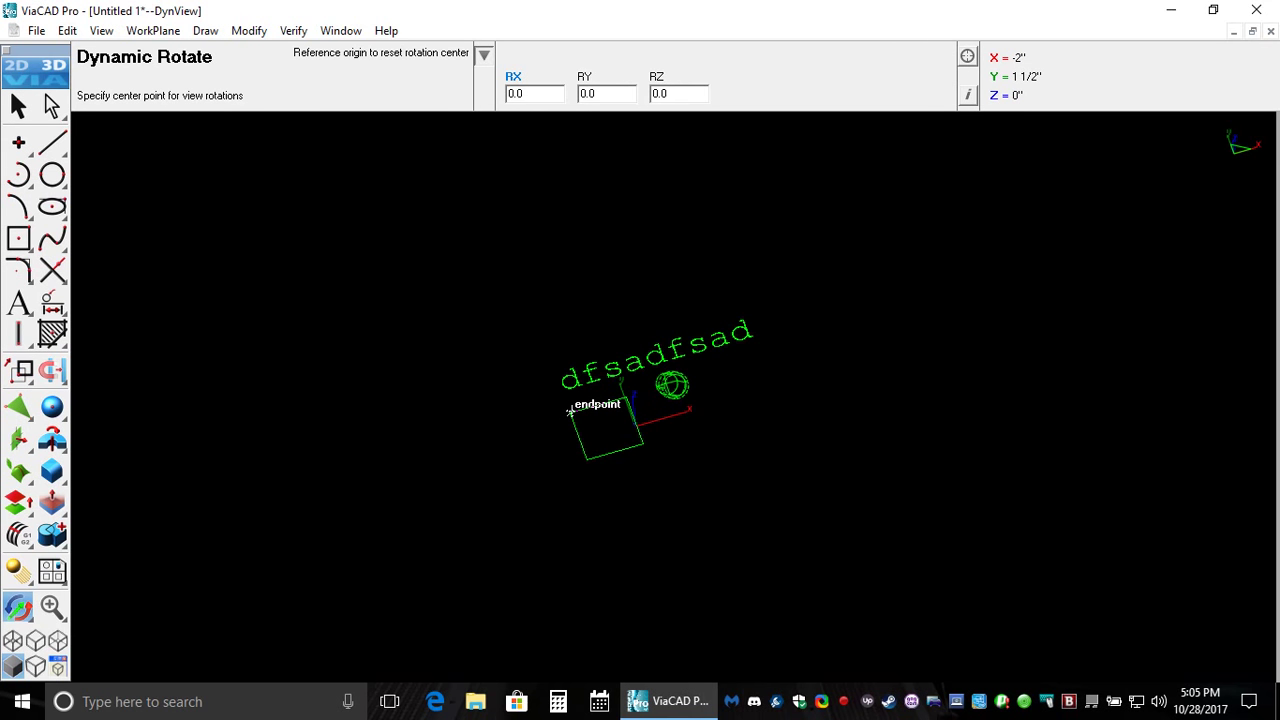
pyautogui.click(570, 410)
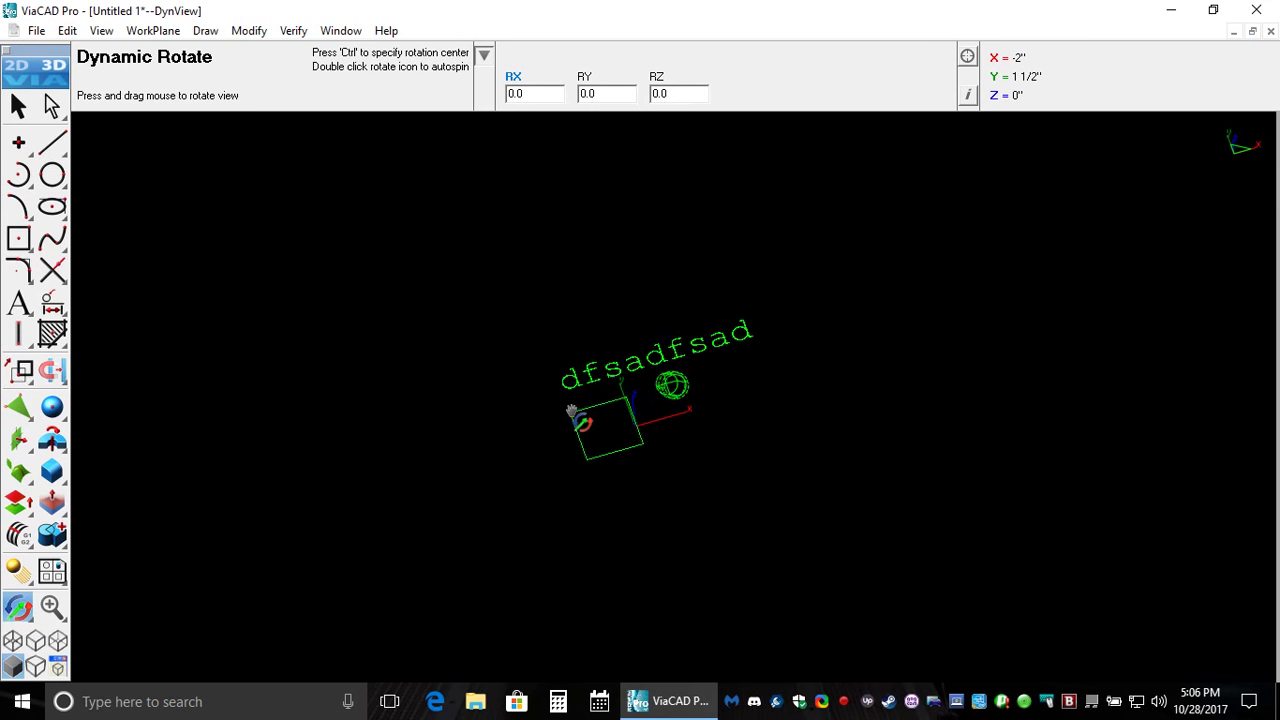
# Step: Orbit the view around the text, square and tap symbol with several small drags
pyautogui.moveTo(570, 412); pyautogui.dragTo(703, 400)
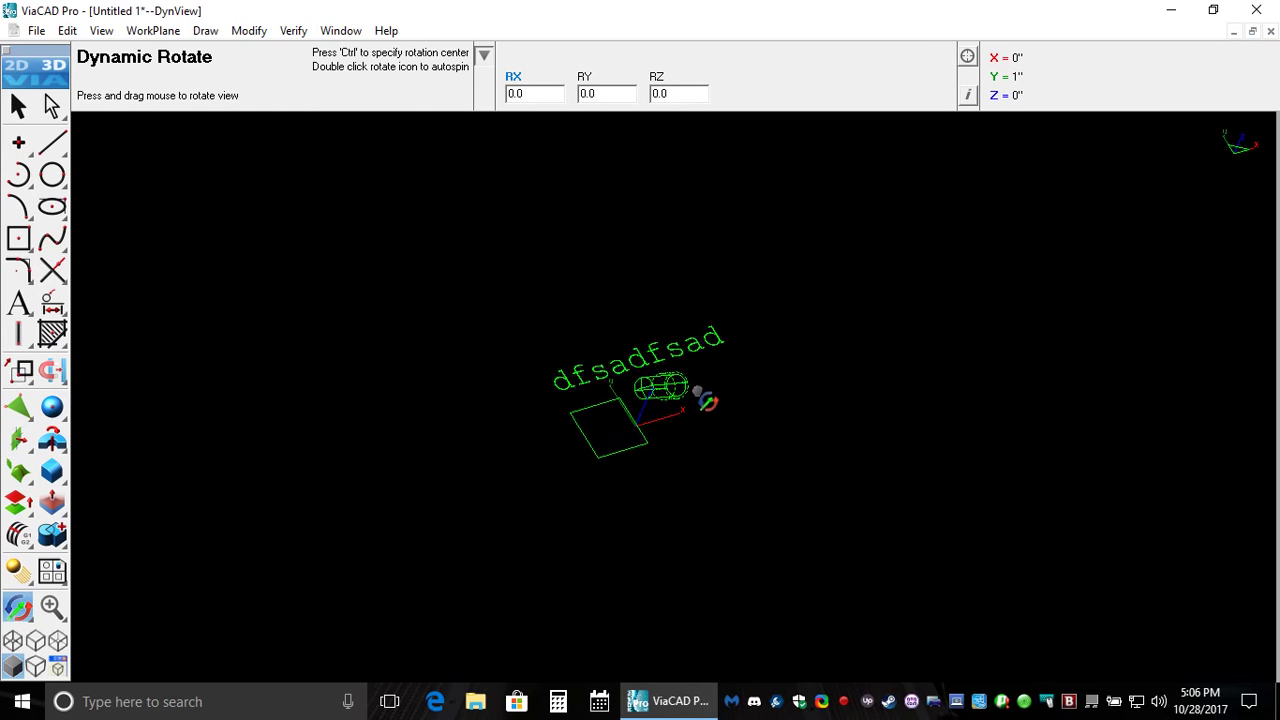
pyautogui.moveTo(598, 366); pyautogui.dragTo(586, 391)
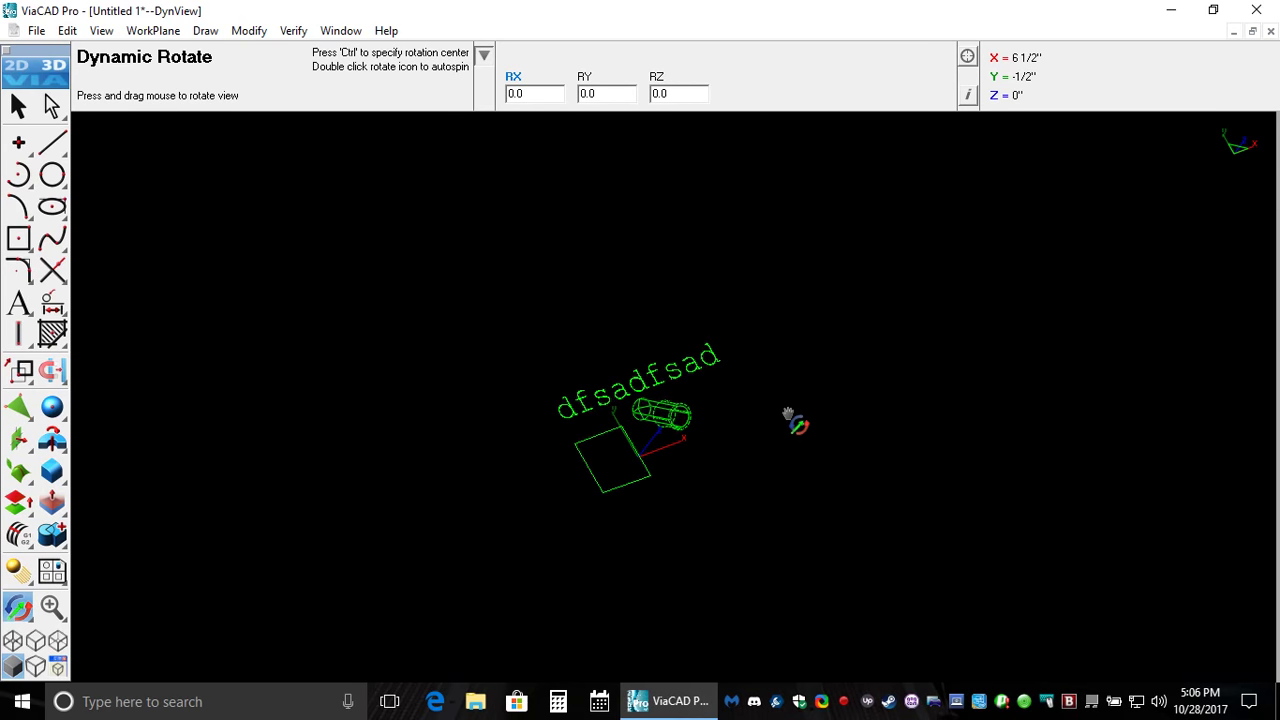
pyautogui.moveTo(797, 422); pyautogui.dragTo(751, 391)
pyautogui.moveTo(563, 366); pyautogui.dragTo(583, 380)
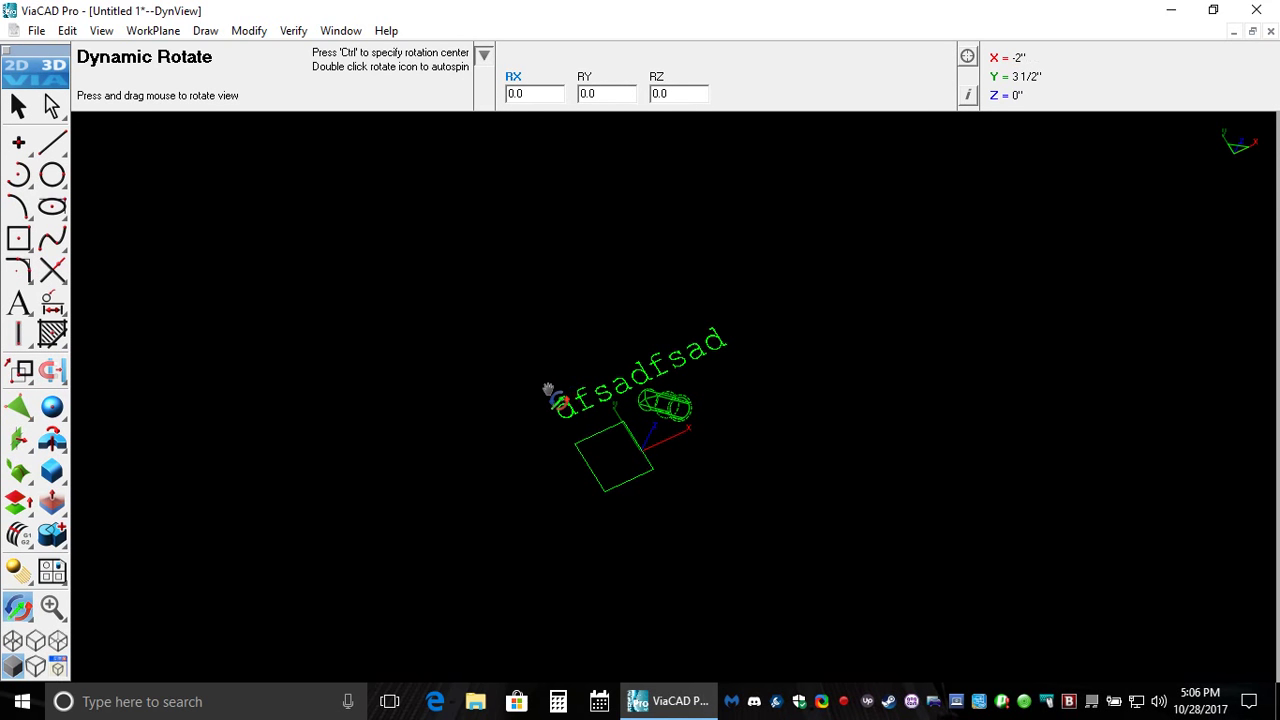
pyautogui.moveTo(706, 371)
pyautogui.mouseDown()
pyautogui.moveTo(668, 390)
pyautogui.moveTo(693, 383)
pyautogui.mouseUp()
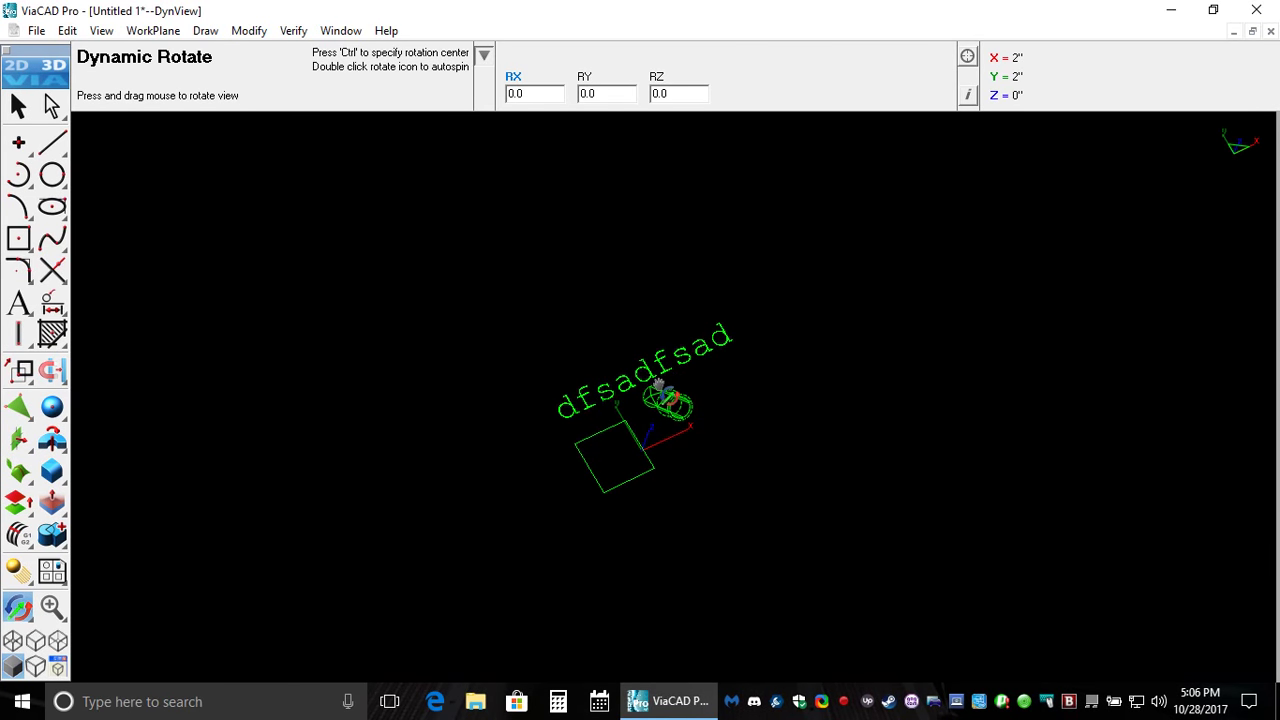
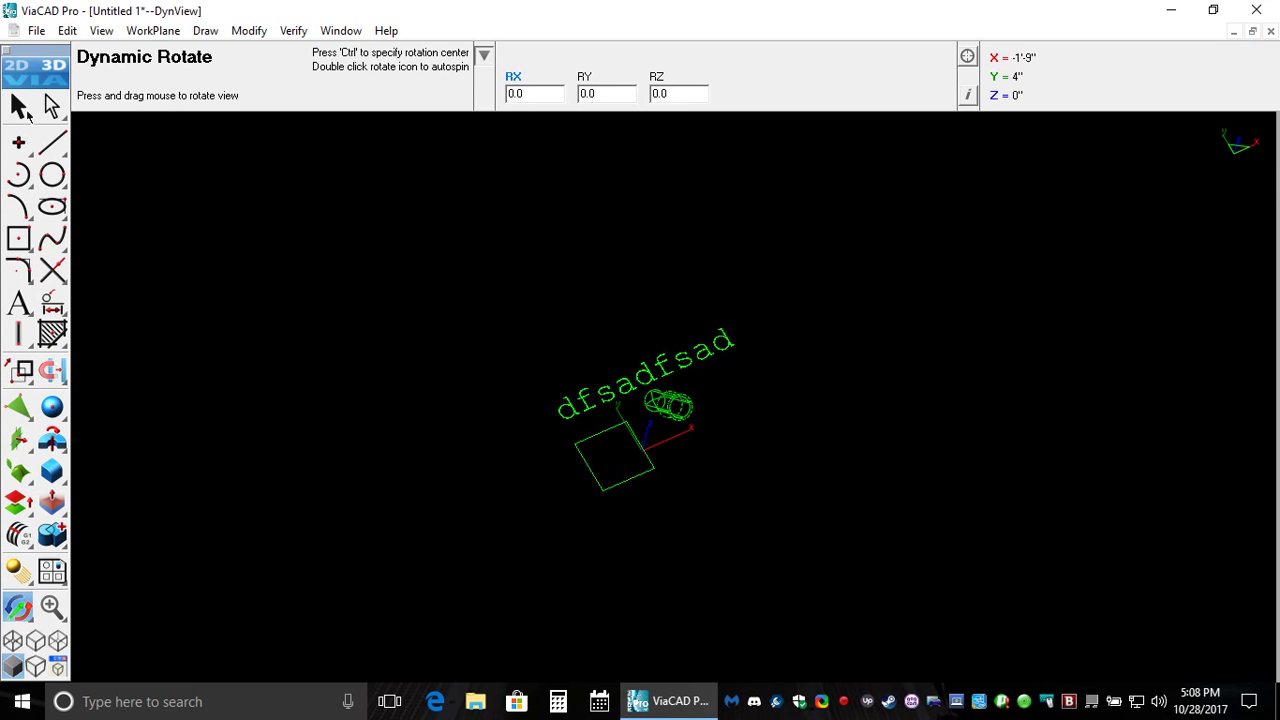
# Step: Return to the Selection tool and bring up the Add/Subtract Solid boolean flyout
pyautogui.click(27, 113)
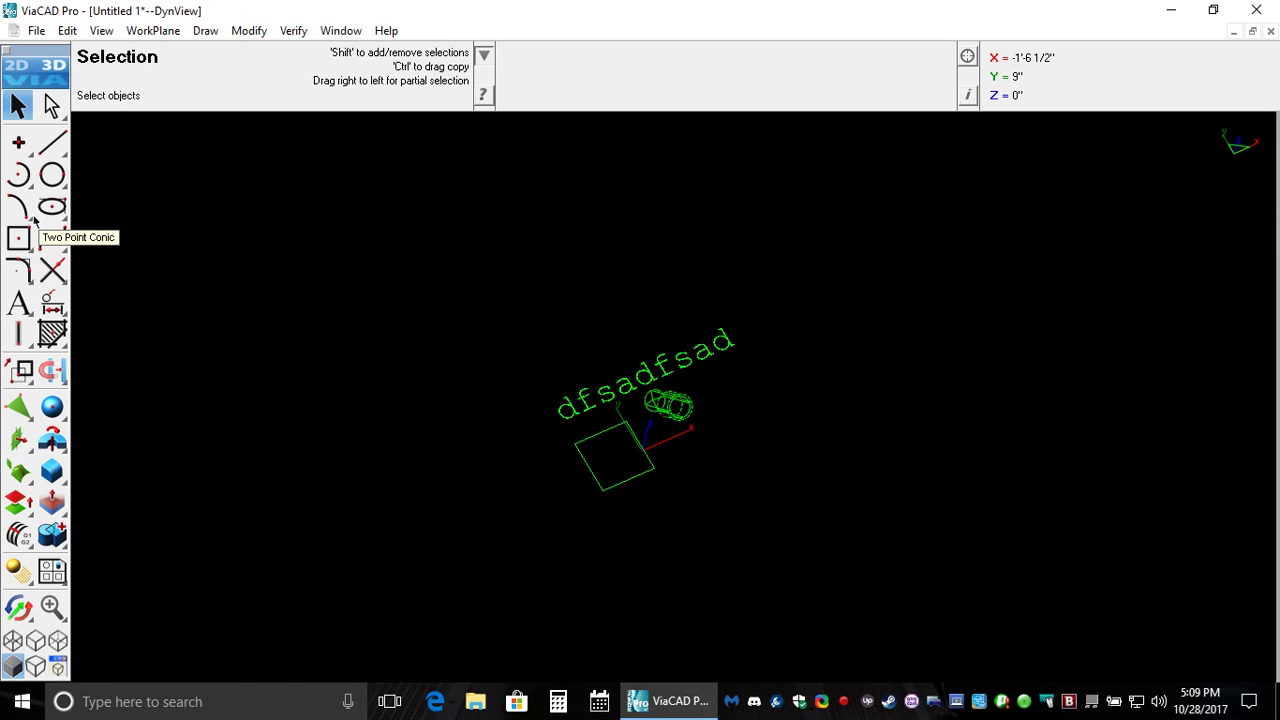
pyautogui.click(55, 537)
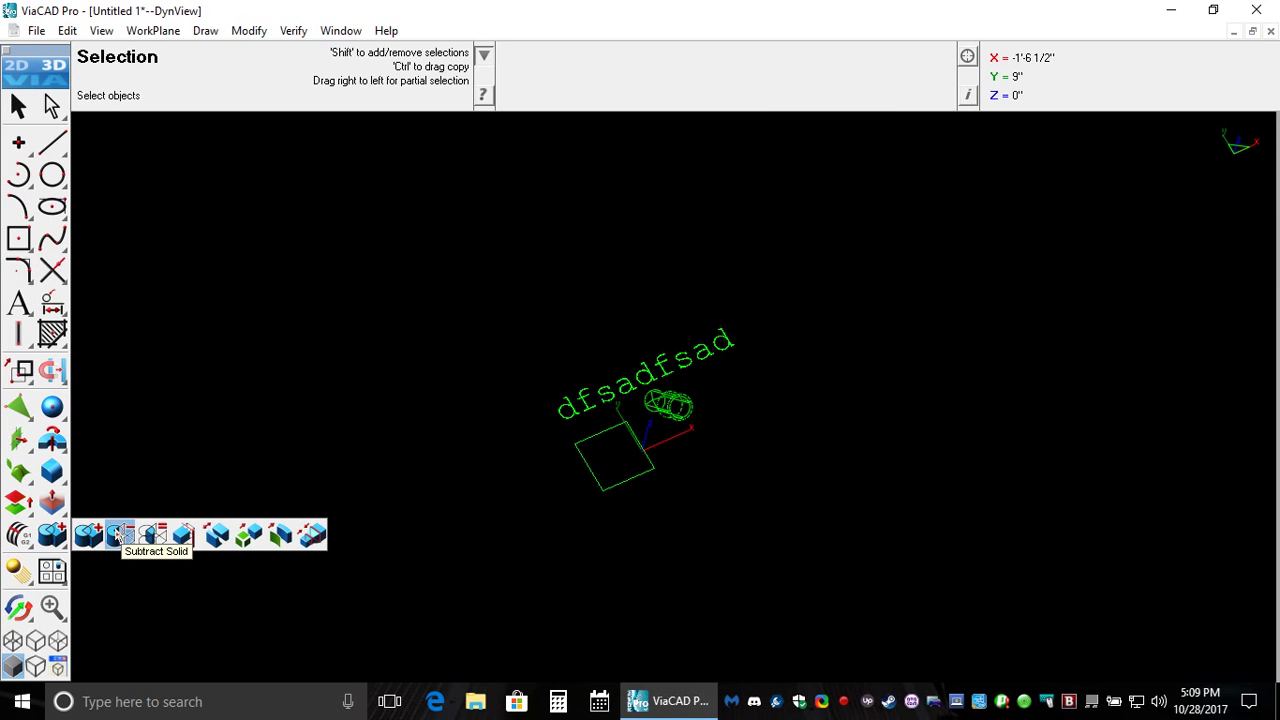
# Step: Pick Add Solid, then cancel back to Selection without combining any solids
pyautogui.click(88, 535)
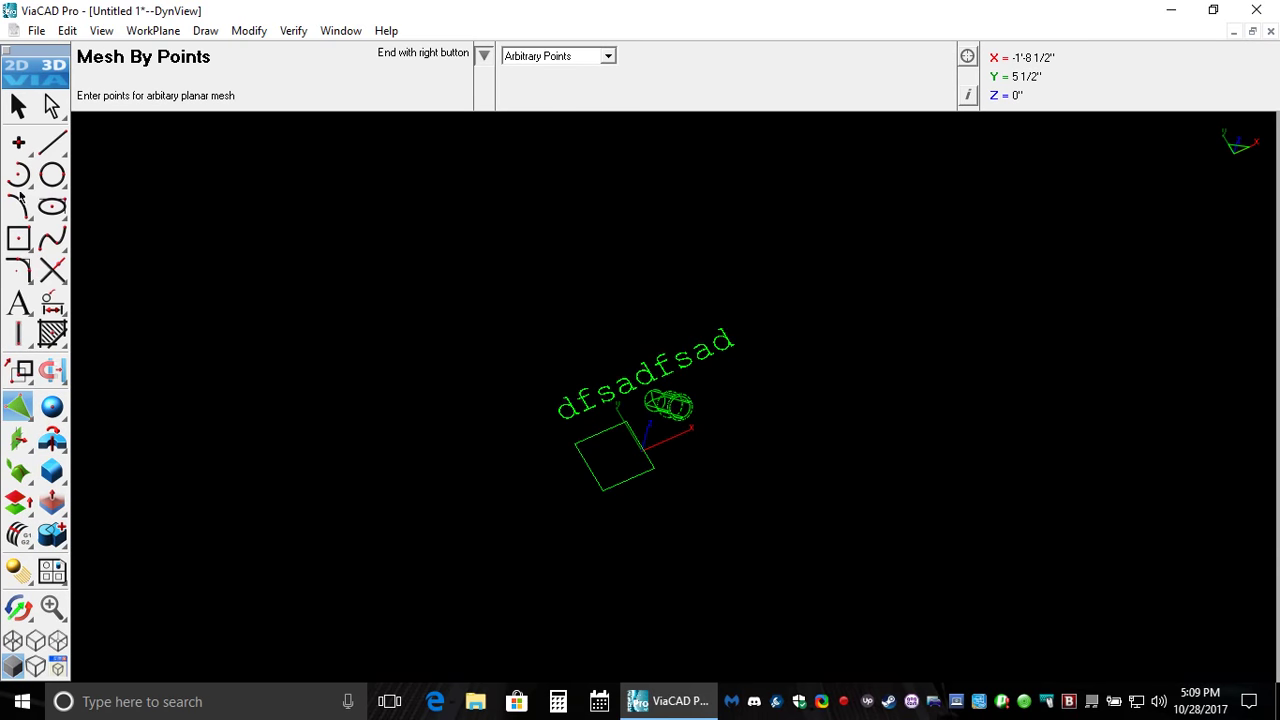
pyautogui.click(20, 110)
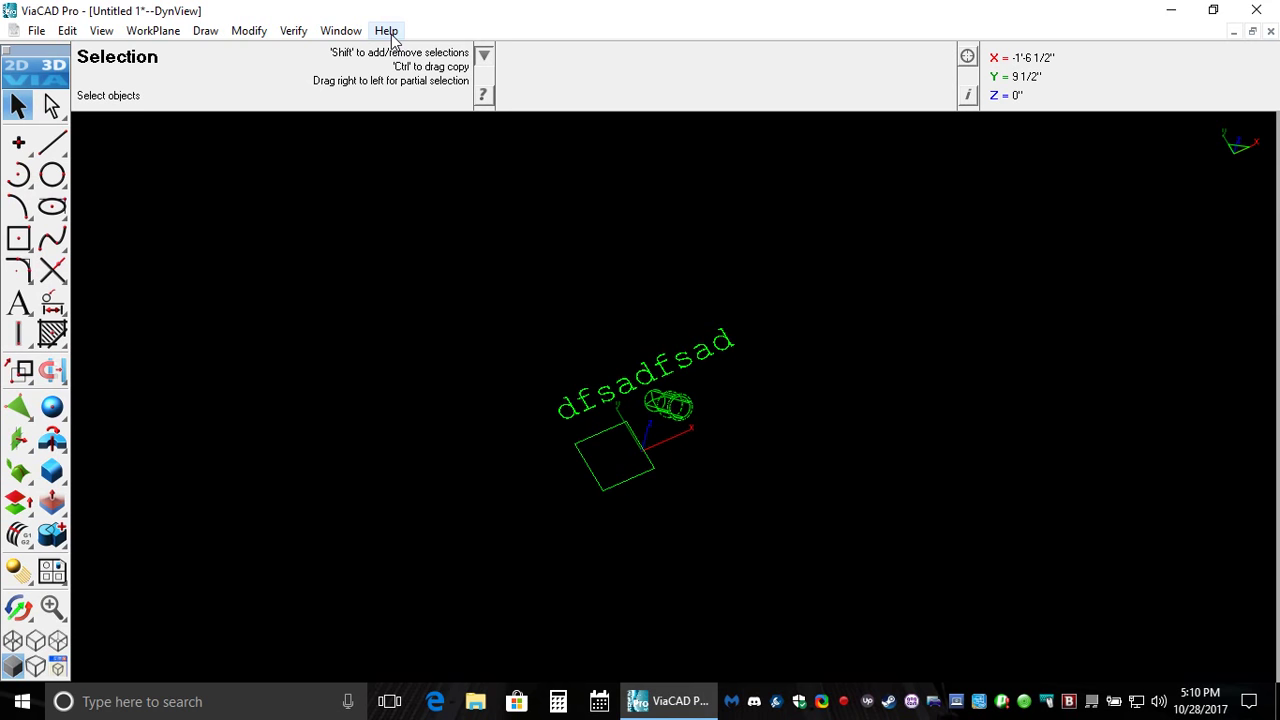
# Step: Reopen towermedievalmovieset8.vcp from recent files and centre the zoomed-in platform in view
pyautogui.click(36, 30)
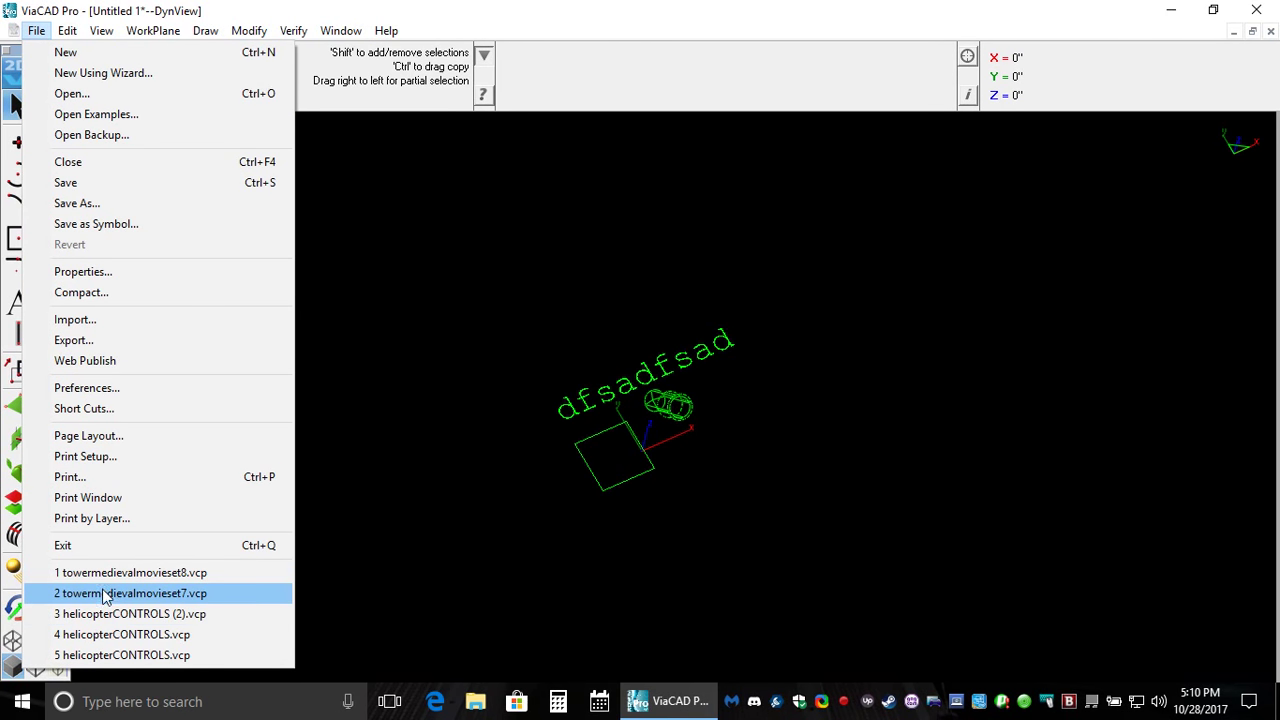
pyautogui.click(151, 574)
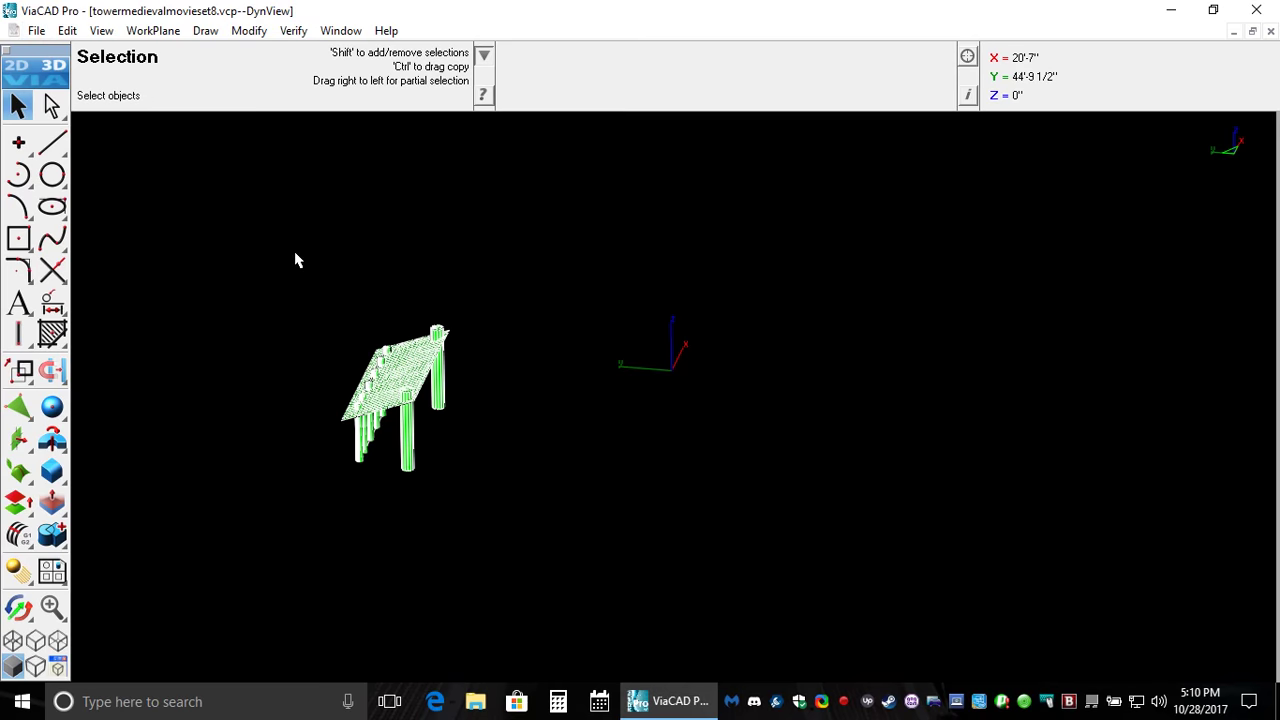
pyautogui.scroll(2, 372, 368)
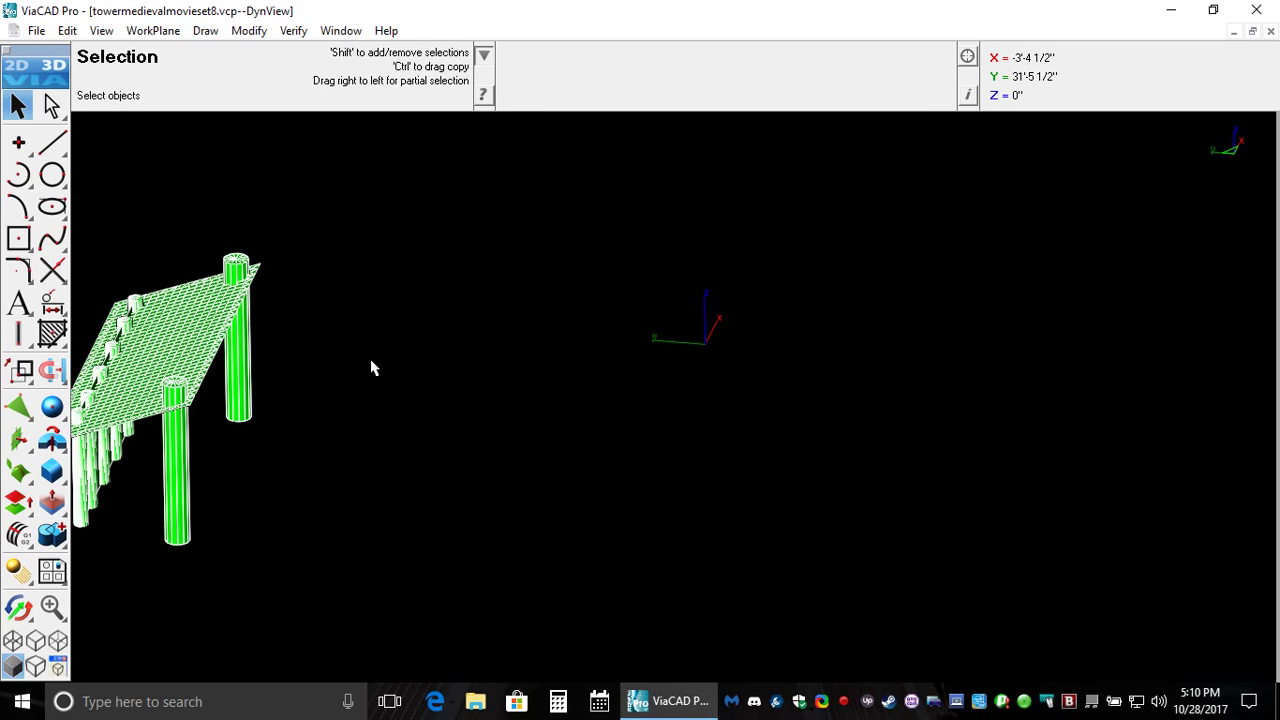
pyautogui.moveTo(314, 369); pyautogui.dragTo(658, 390, button='middle')
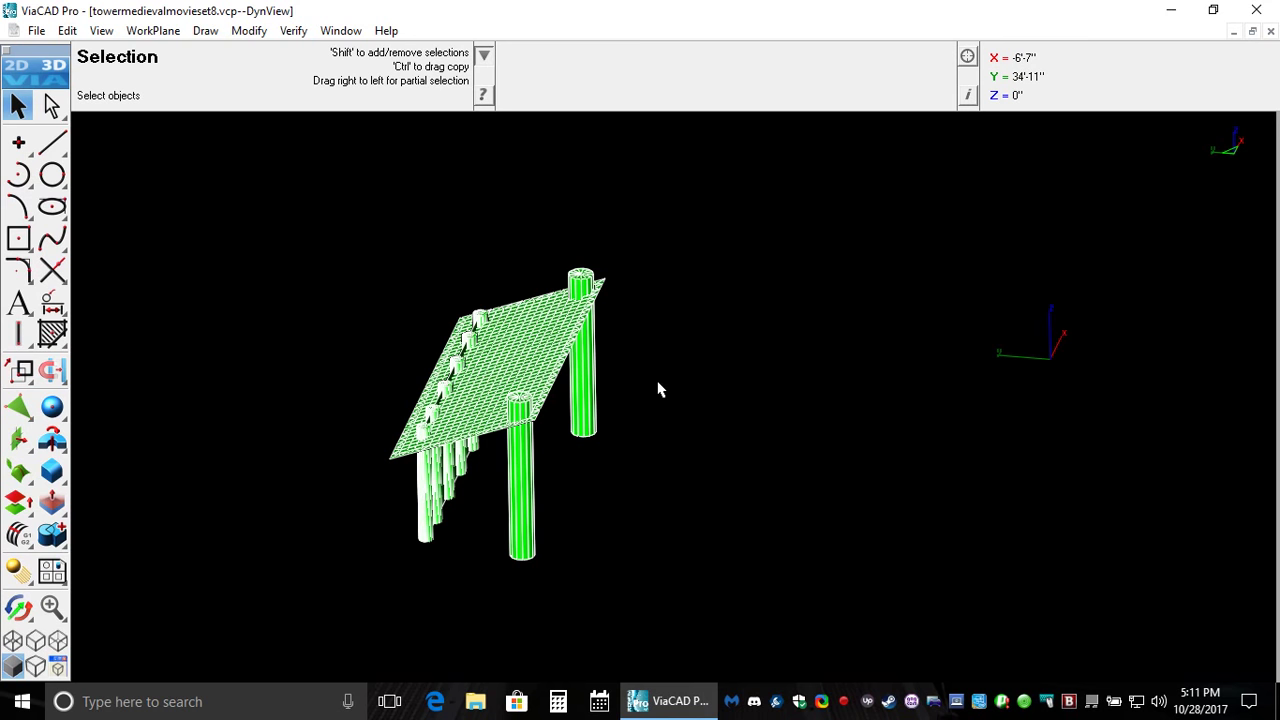
pyautogui.click(18, 607)
pyautogui.press('ctrl')
# Step: Orbit the platform around its tabletop corner and pan to reveal the panel beneath the deck
pyautogui.click(600, 284)
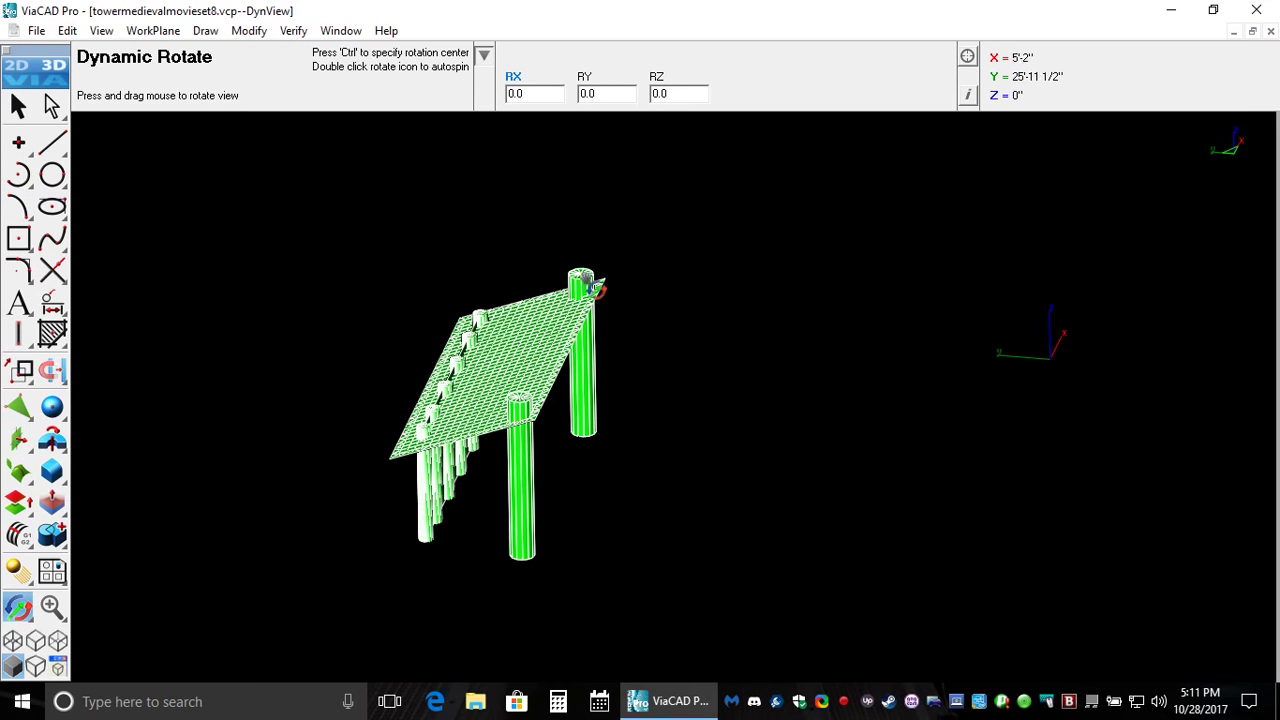
pyautogui.moveTo(600, 286); pyautogui.dragTo(571, 385)
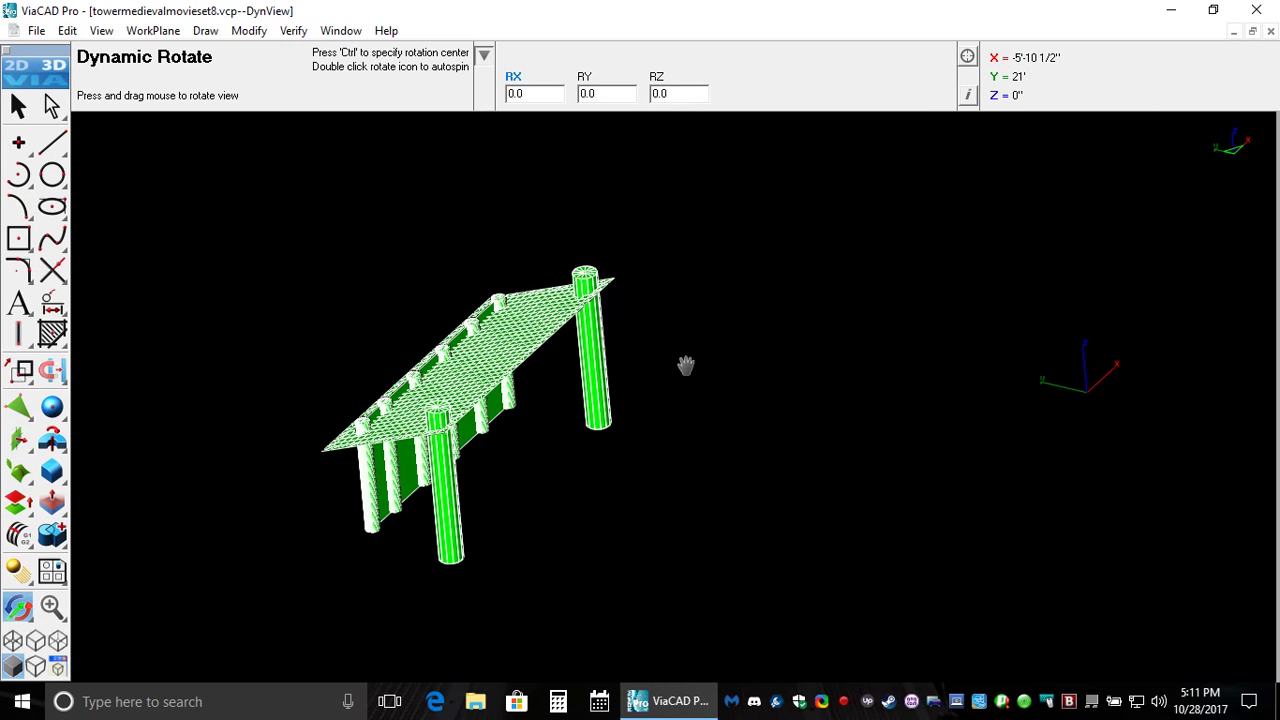
pyautogui.press('shift')
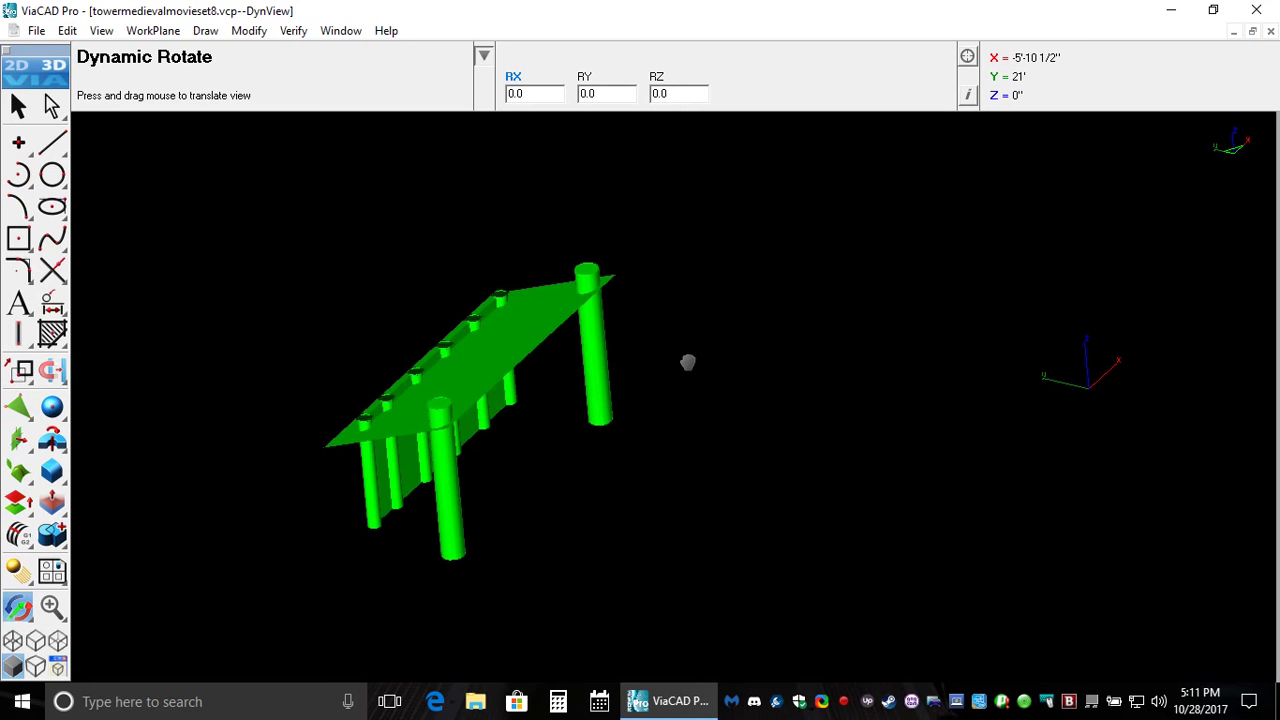
pyautogui.moveTo(686, 363)
pyautogui.mouseDown()
pyautogui.moveTo(783, 354)
pyautogui.moveTo(946, 374)
pyautogui.moveTo(641, 351)
pyautogui.moveTo(726, 297)
pyautogui.moveTo(820, 466)
pyautogui.moveTo(743, 369)
pyautogui.moveTo(712, 361)
pyautogui.mouseUp()
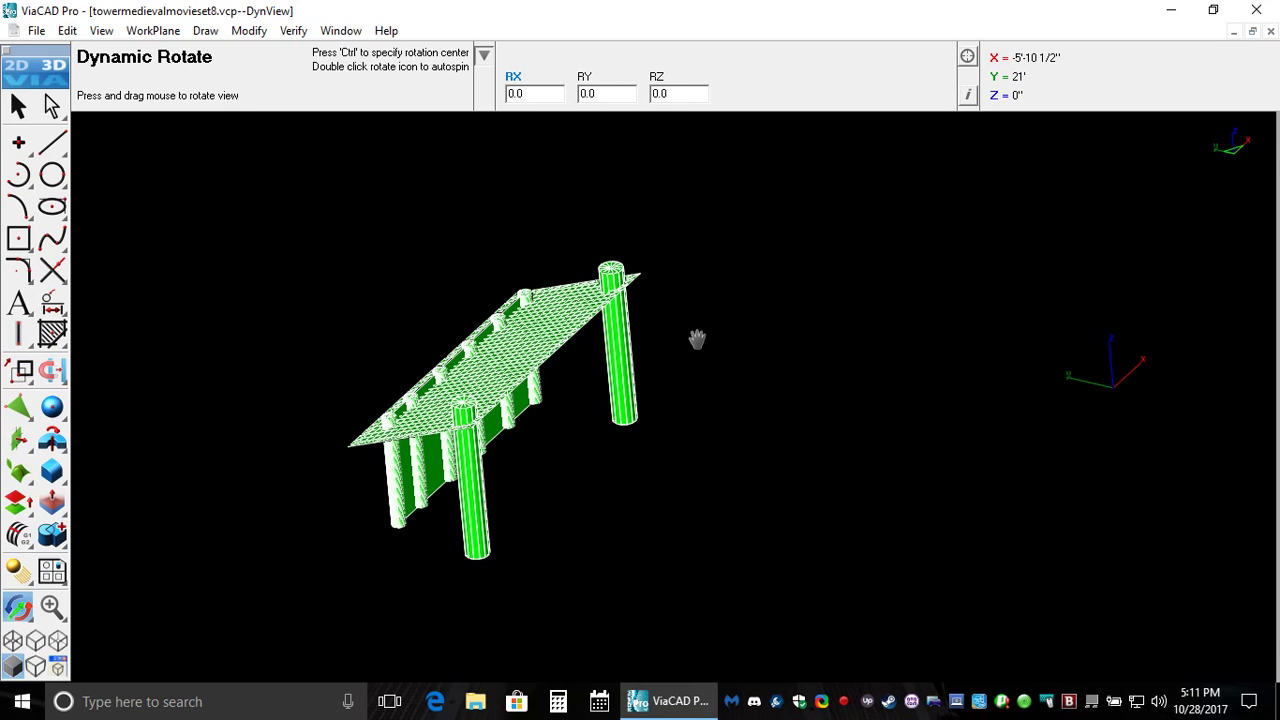
pyautogui.moveTo(697, 340)
pyautogui.mouseDown()
pyautogui.moveTo(798, 353)
pyautogui.moveTo(666, 323)
pyautogui.moveTo(766, 360)
pyautogui.moveTo(743, 317)
pyautogui.mouseUp()
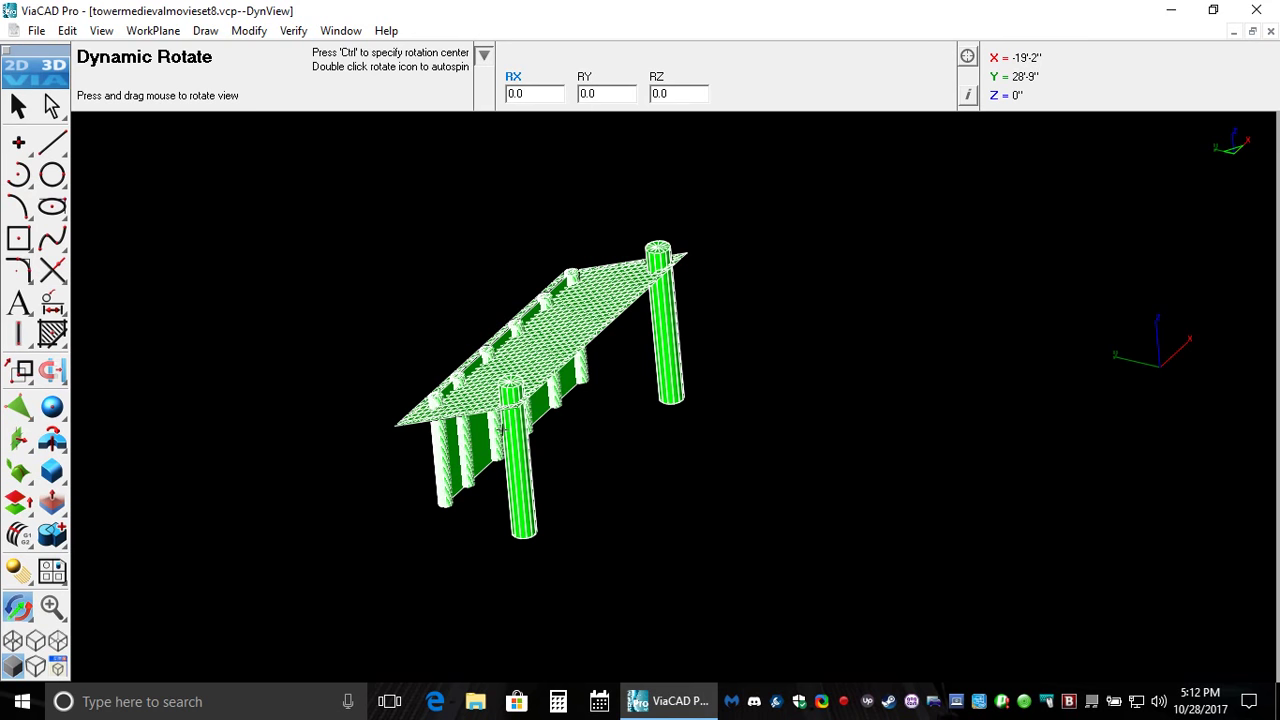
pyautogui.scroll(-2, 502, 429)
pyautogui.scroll(5, 502, 429)
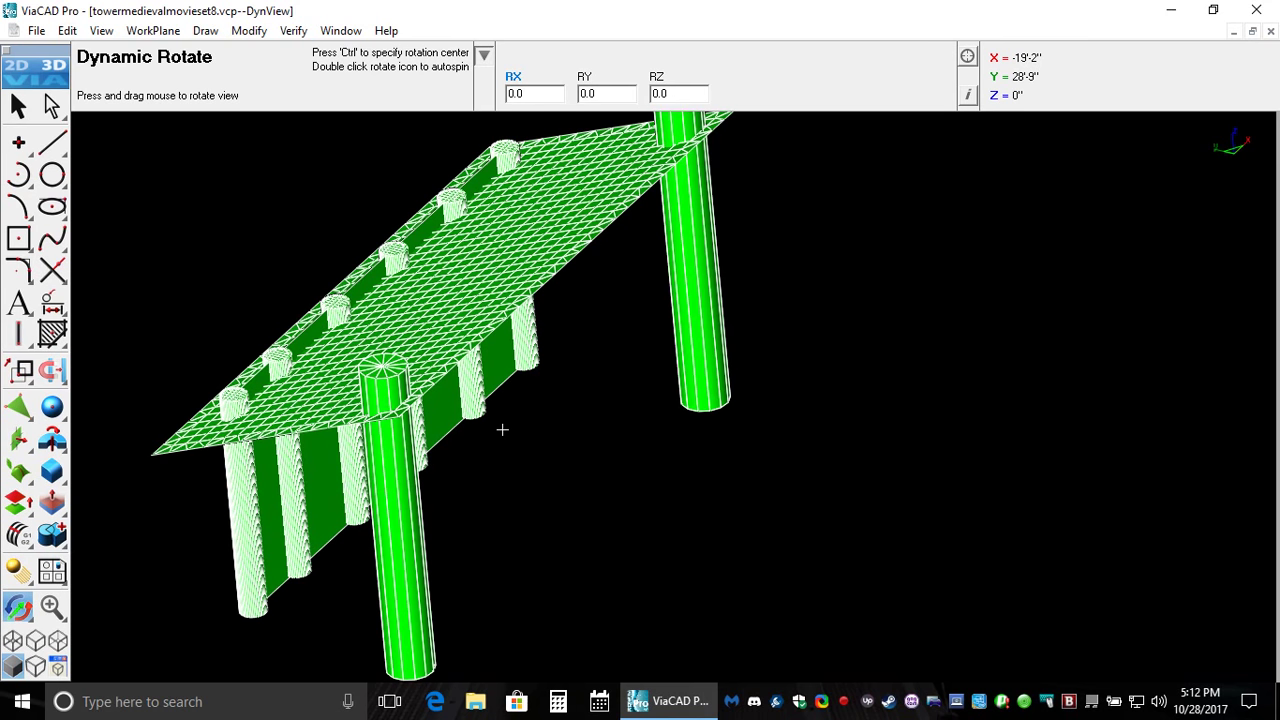
pyautogui.scroll(-3, 502, 429)
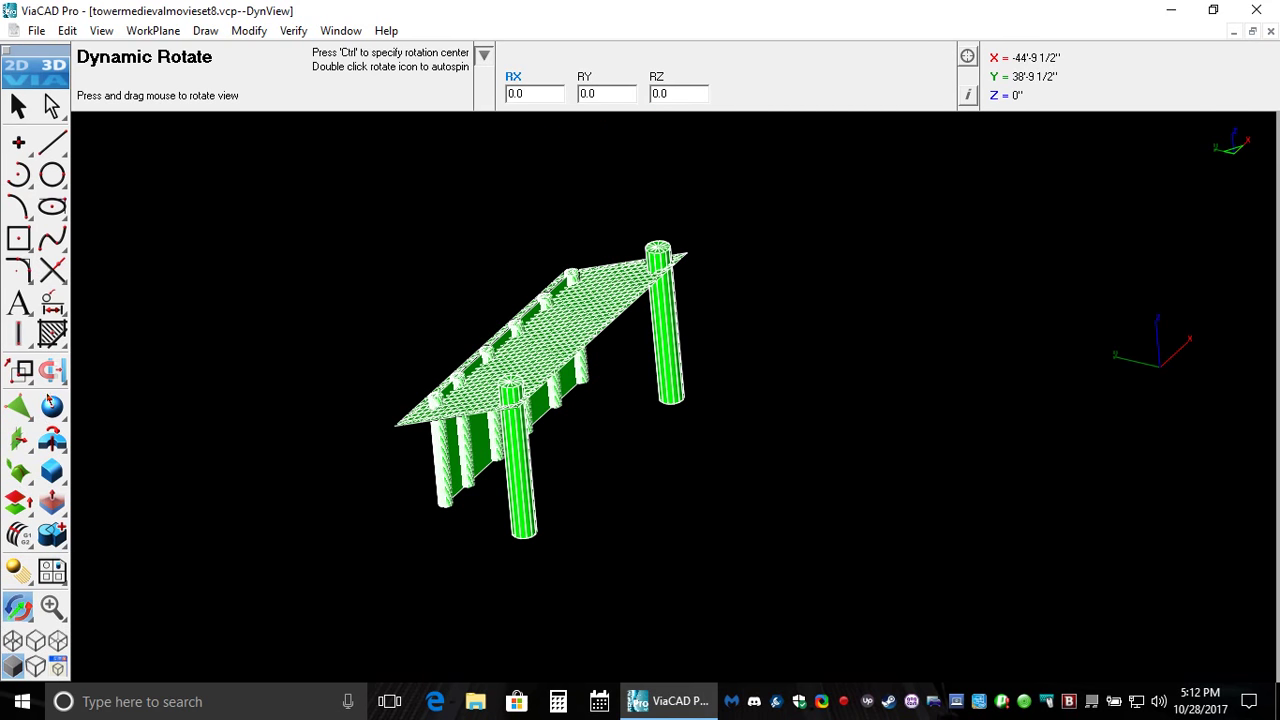
# Step: Zoom into a window around the platform top so it fills the view, then open Verify
pyautogui.click(18, 106)
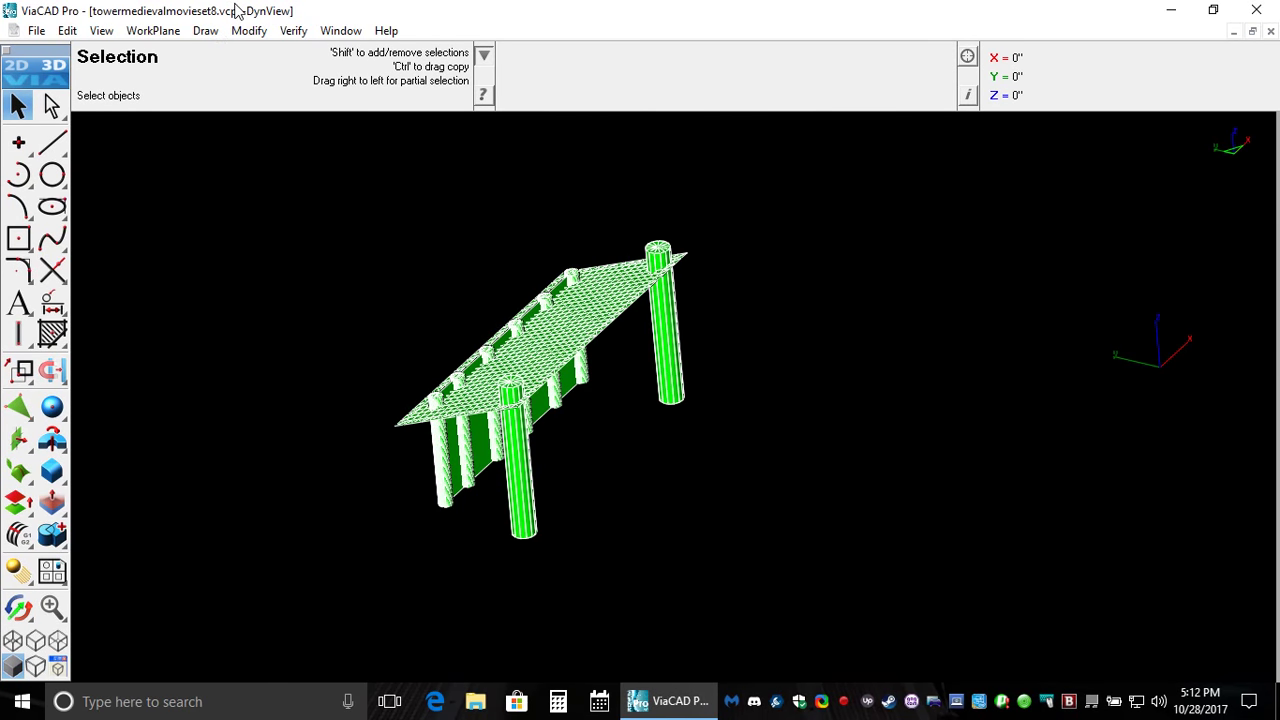
pyautogui.click(52, 606)
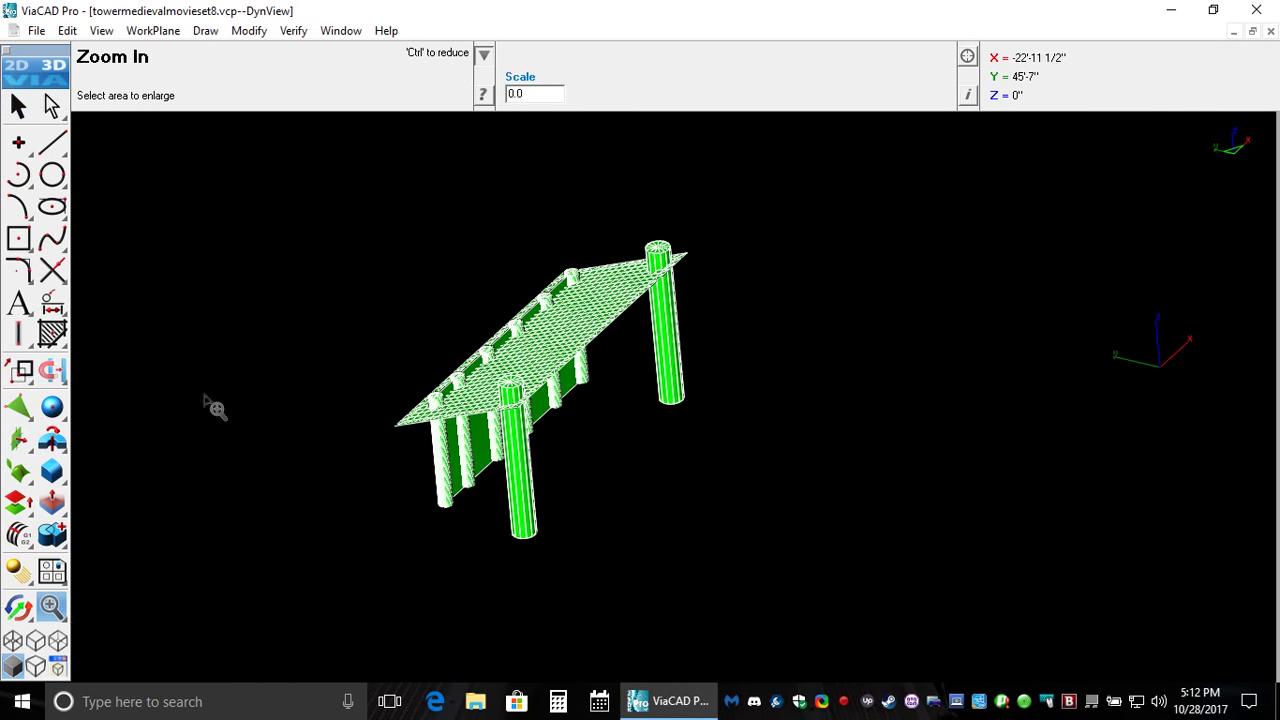
pyautogui.moveTo(274, 199); pyautogui.dragTo(727, 550)
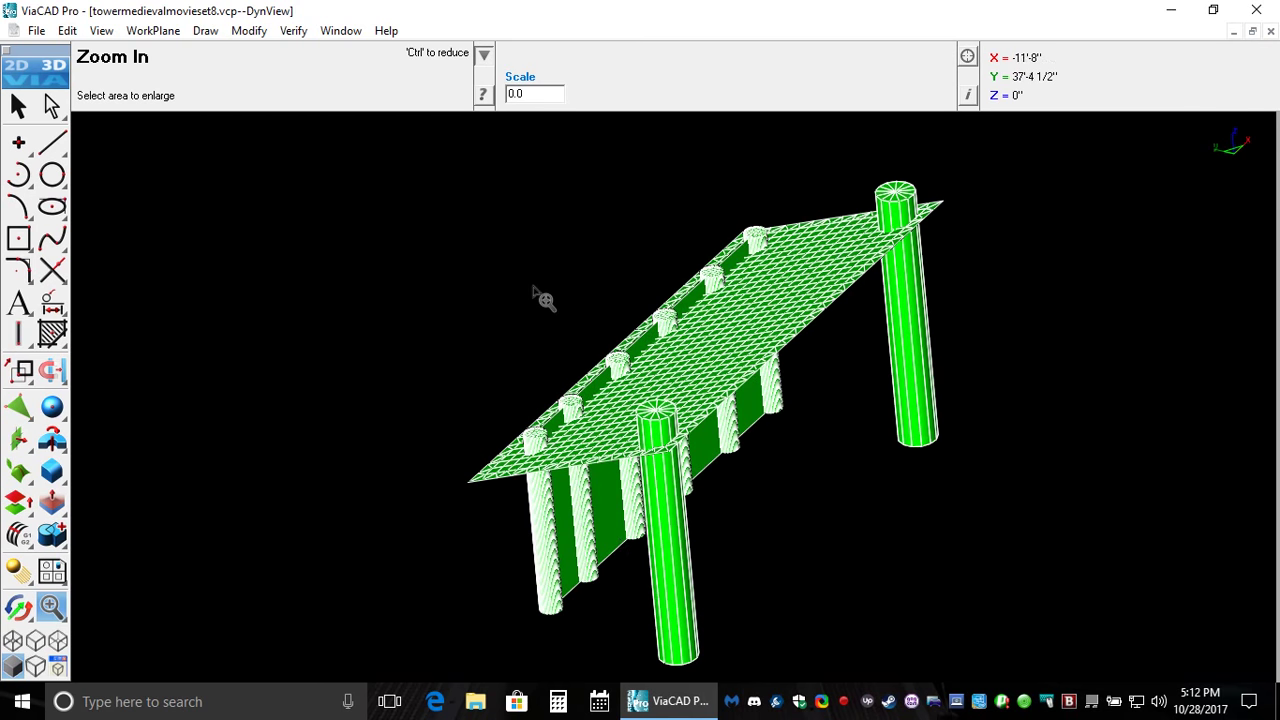
pyautogui.click(18, 108)
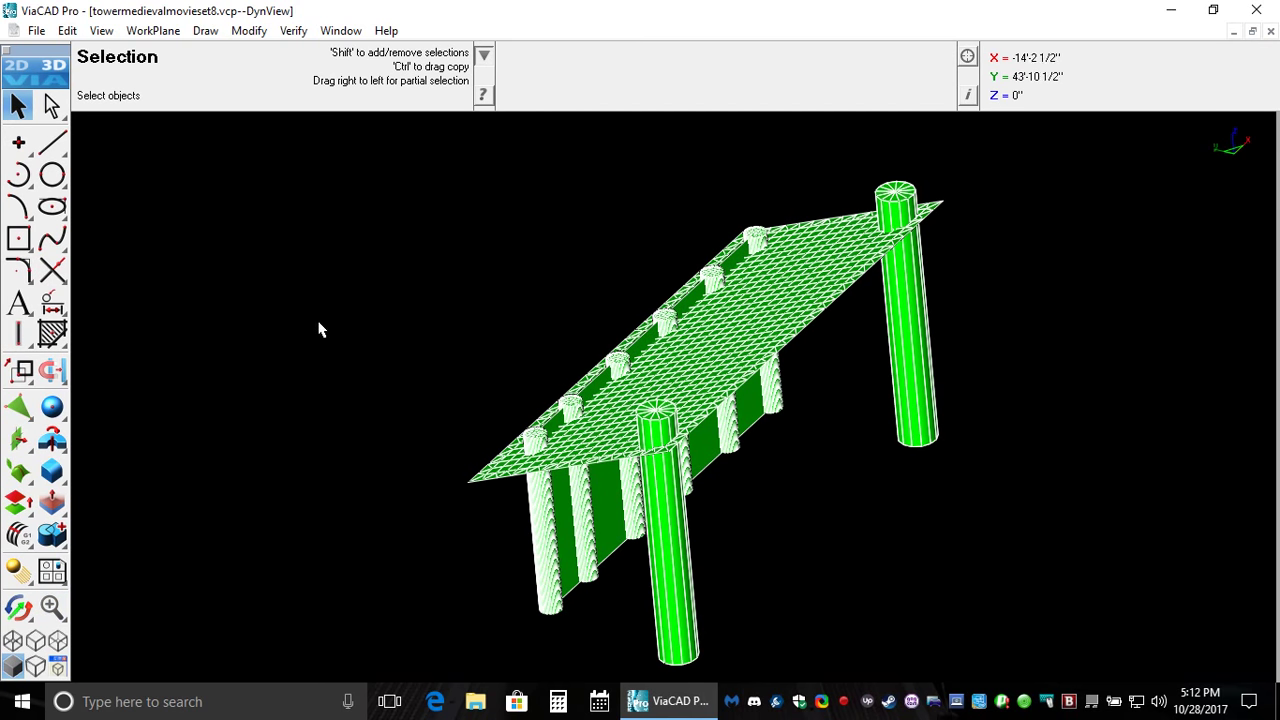
pyautogui.click(294, 31)
pyautogui.moveTo(328, 33)
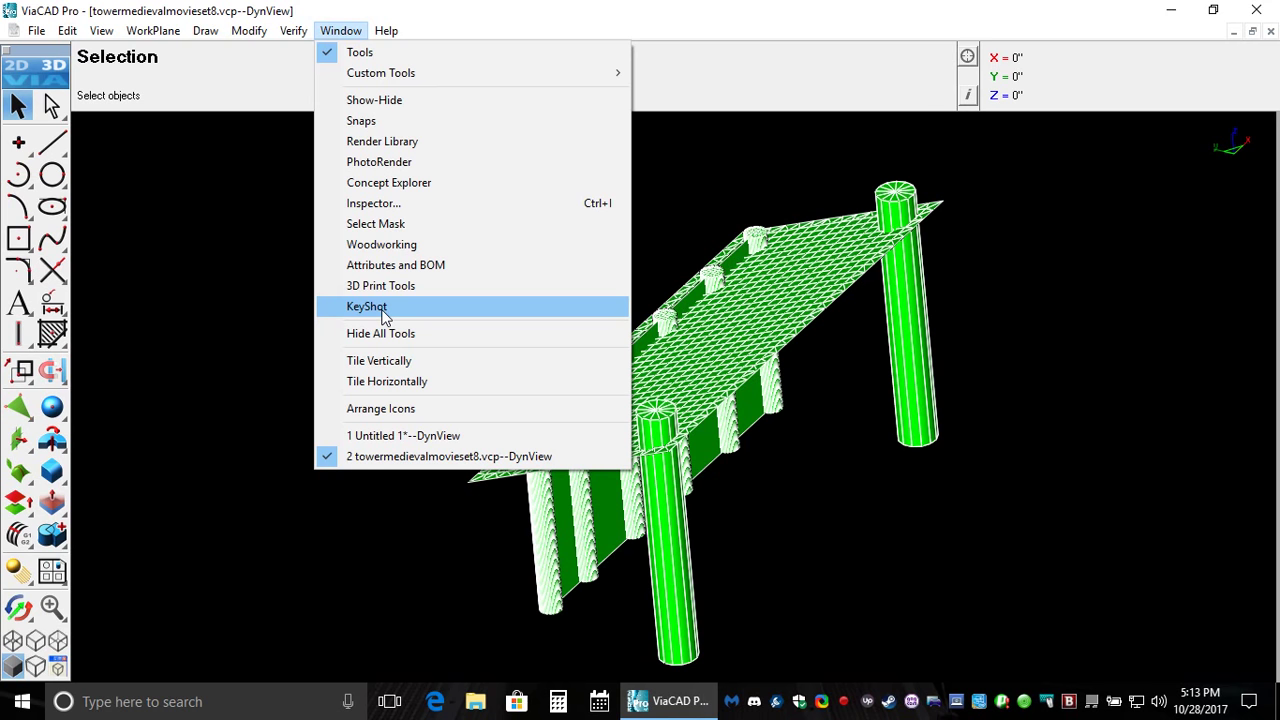
# Step: Dismiss the Window list, briefly pick Smart Dimension, then bring up the recent files list
pyautogui.click(433, 17)
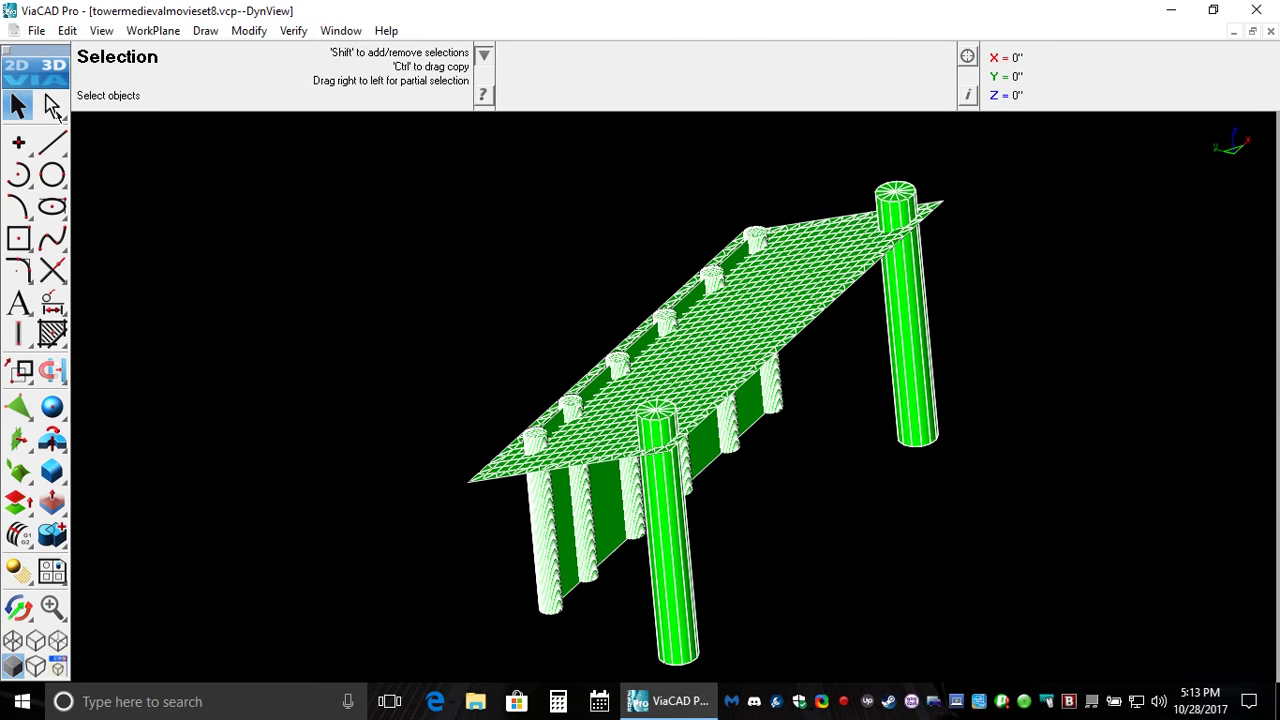
pyautogui.click(55, 310)
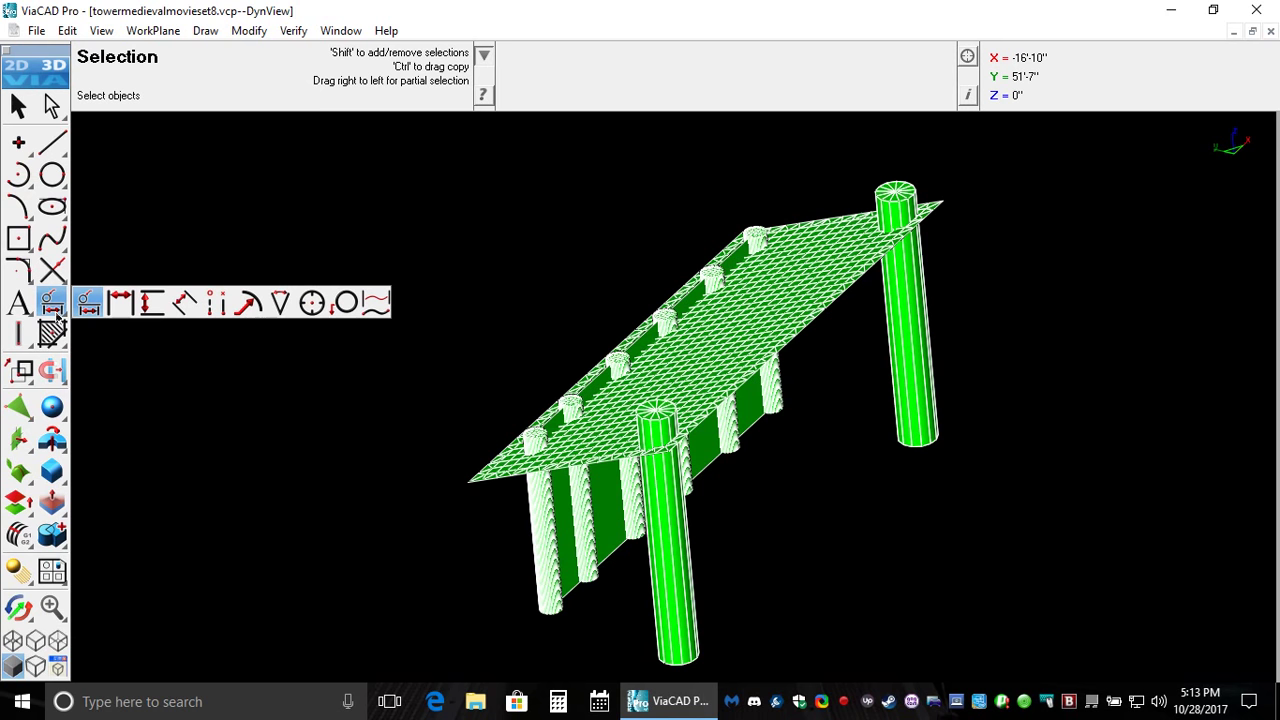
pyautogui.click(87, 302)
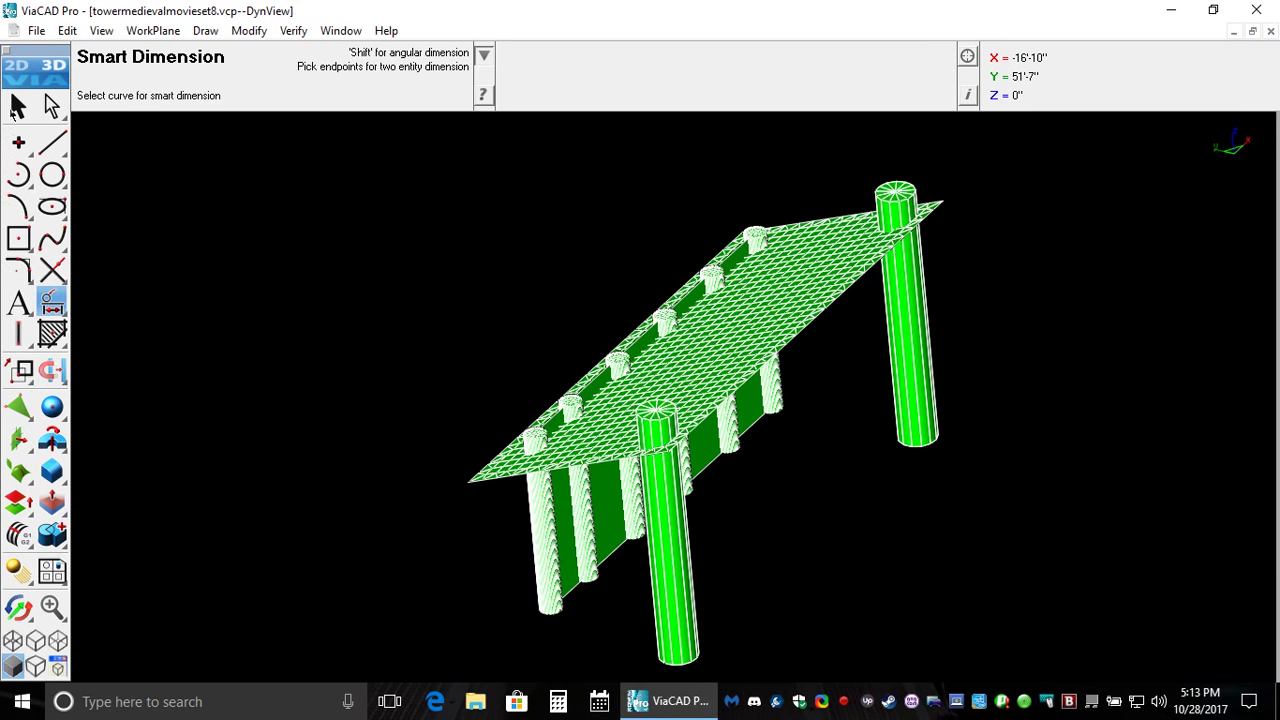
pyautogui.click(18, 106)
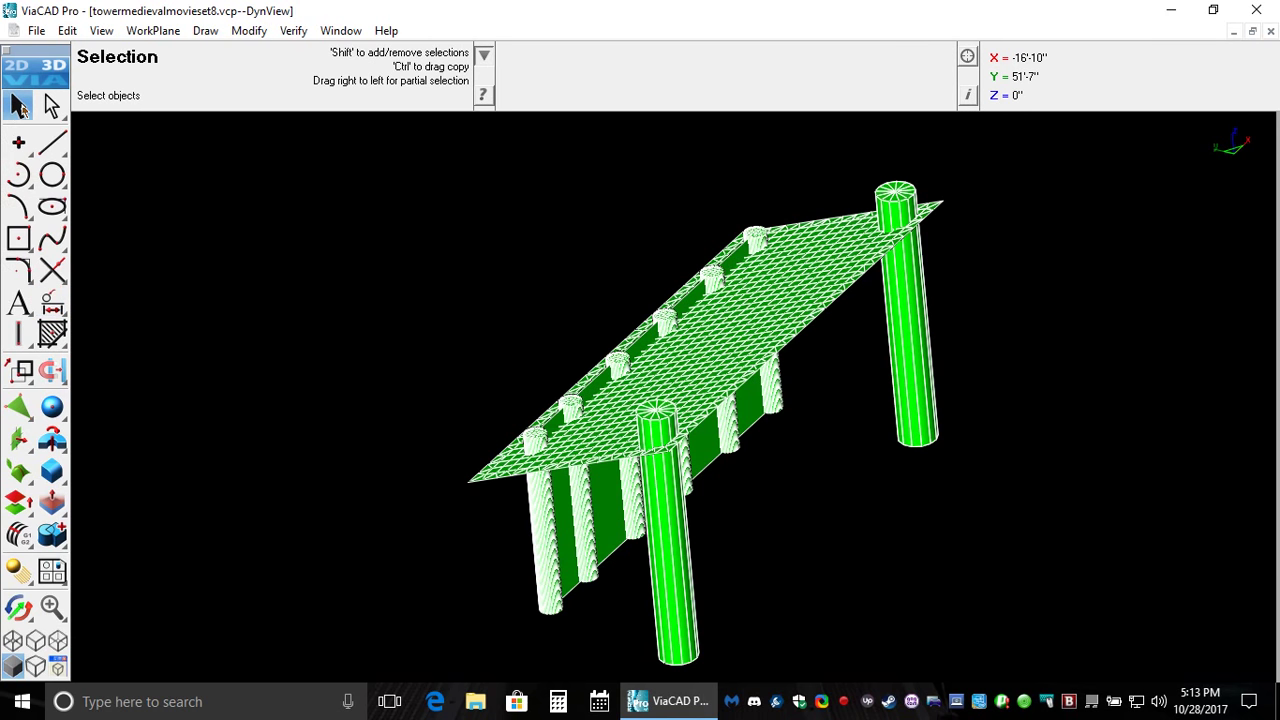
pyautogui.click(36, 30)
# Step: Open towermedievalmovieset7.vcp and frame the whole ground slab with tower, shed and platform
pyautogui.click(121, 593)
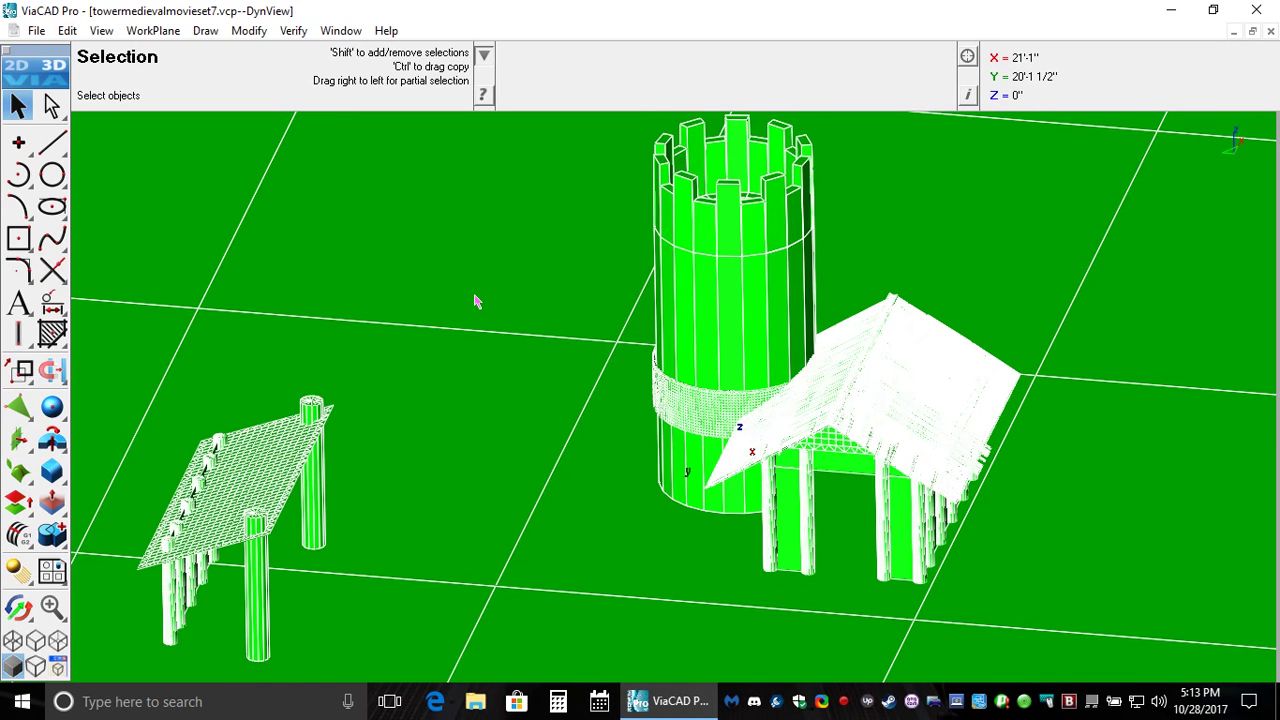
pyautogui.scroll(-3, 476, 301)
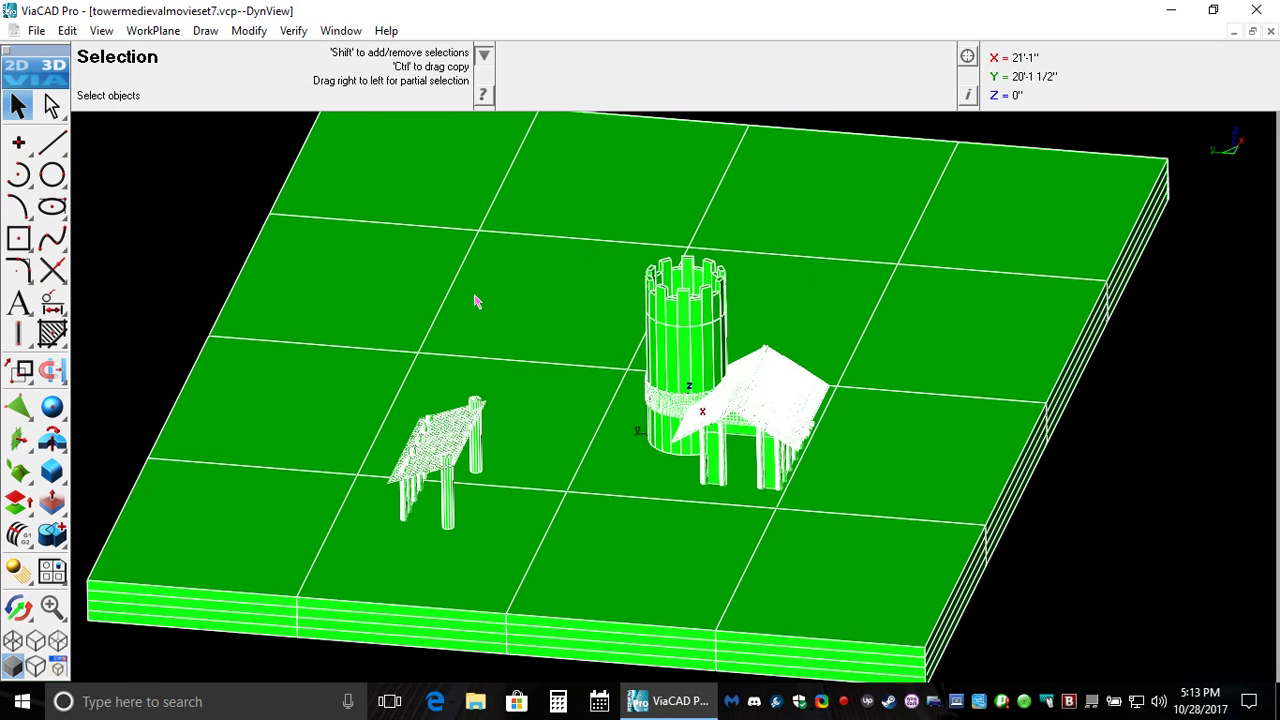
pyautogui.scroll(-3, 476, 301)
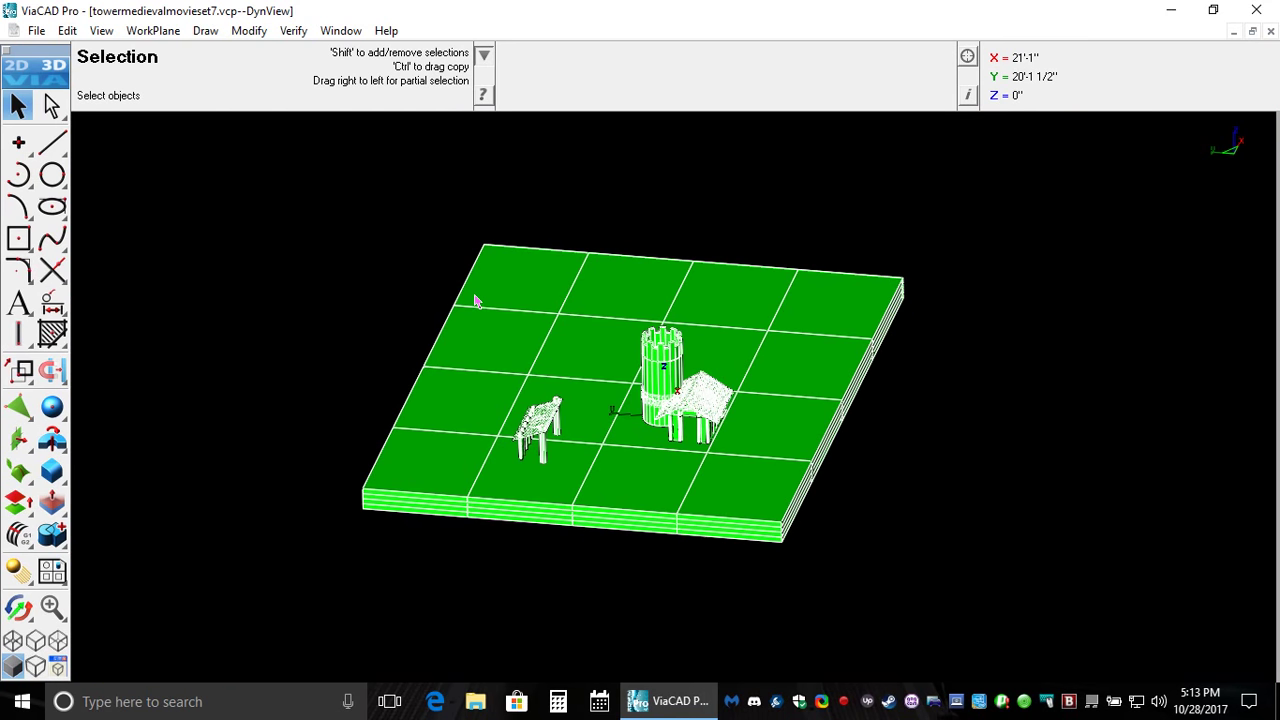
pyautogui.scroll(3, 476, 301)
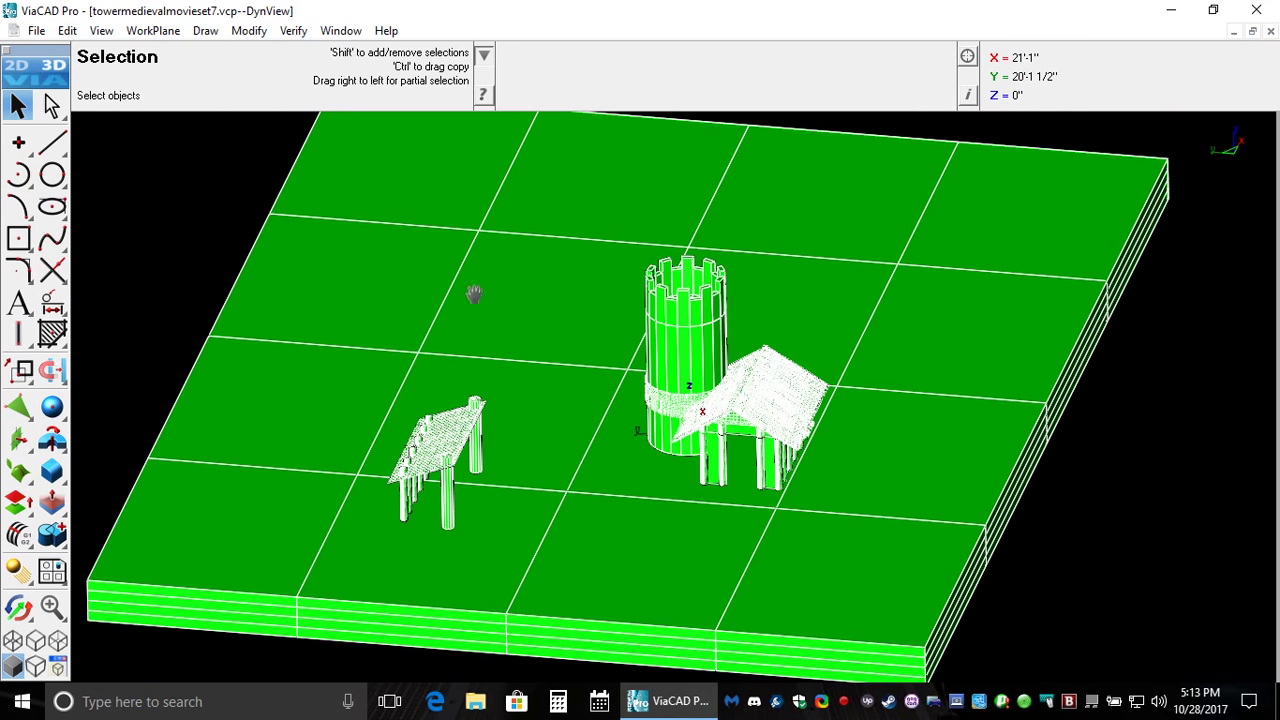
pyautogui.moveTo(474, 289); pyautogui.dragTo(462, 310, button='middle')
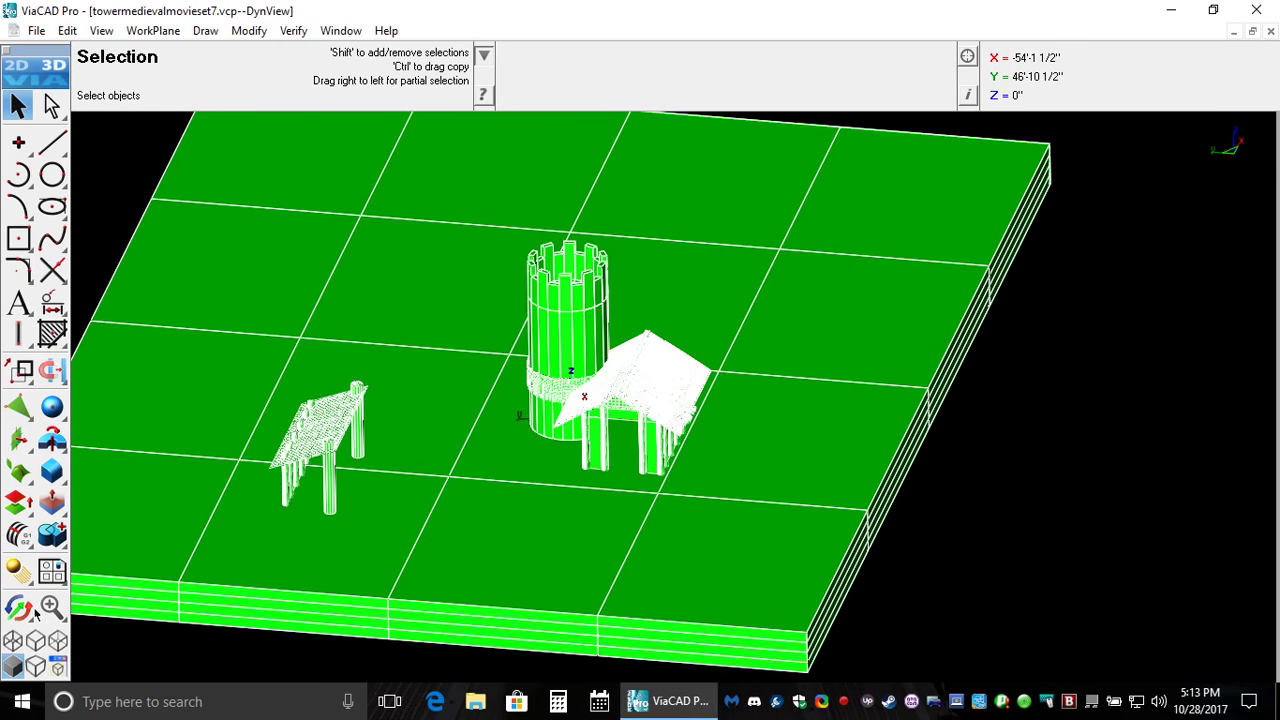
pyautogui.click(18, 607)
pyautogui.press('ctrl')
# Step: Orbit around the tower top to a low side angle and zoom out over the slab
pyautogui.click(537, 375)
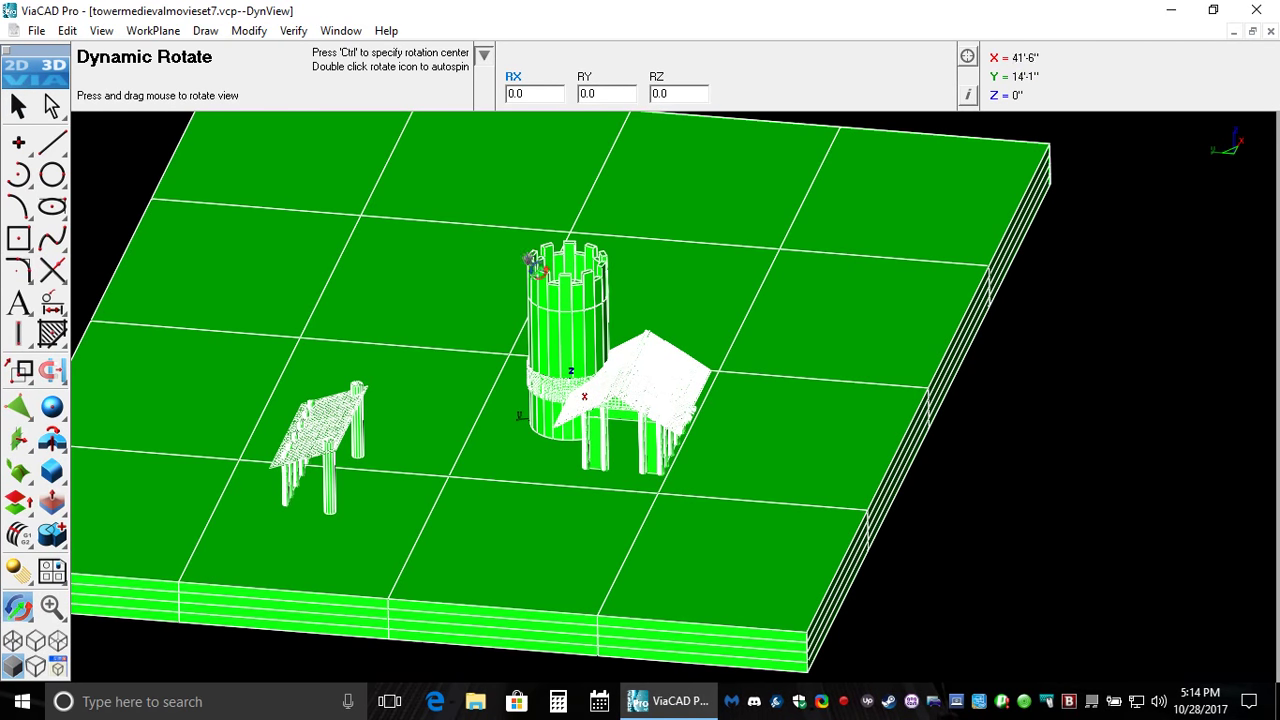
pyautogui.moveTo(537, 375)
pyautogui.mouseDown()
pyautogui.moveTo(434, 323)
pyautogui.moveTo(494, 289)
pyautogui.moveTo(569, 285)
pyautogui.moveTo(568, 270)
pyautogui.mouseUp()
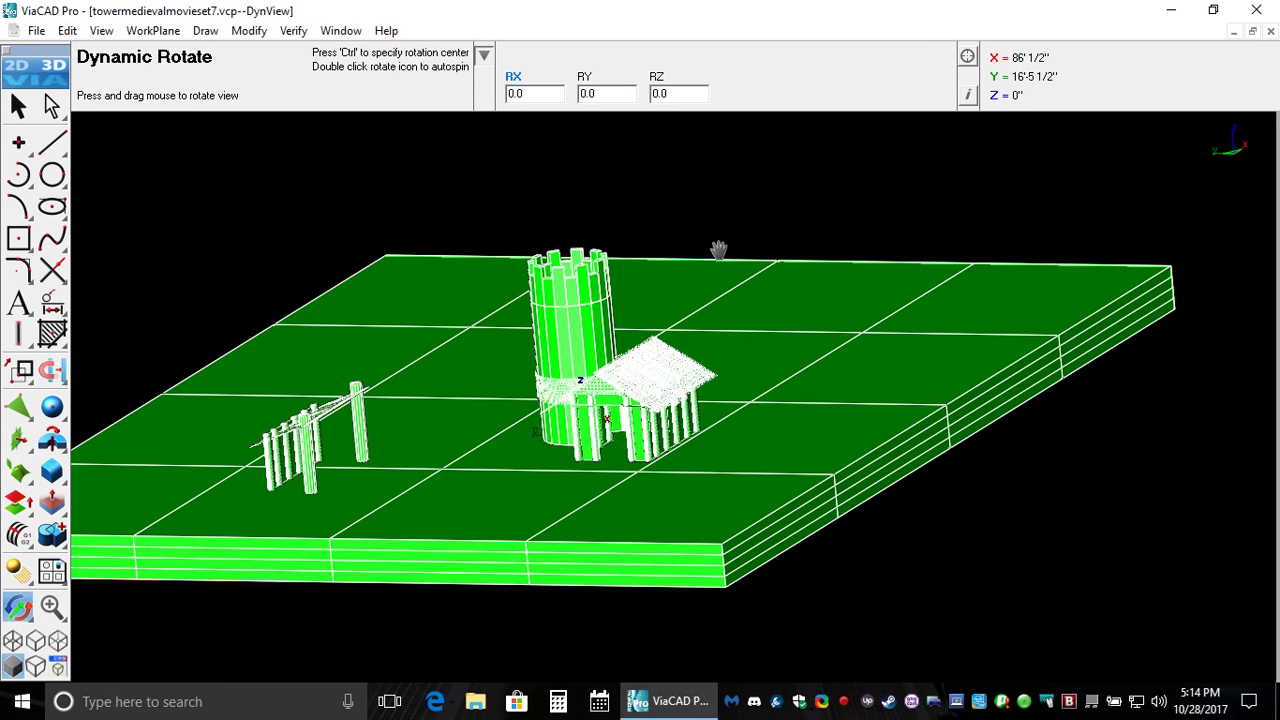
pyautogui.keyDown('shift'); pyautogui.moveTo(609, 251); pyautogui.dragTo(734, 341); pyautogui.keyUp('shift')
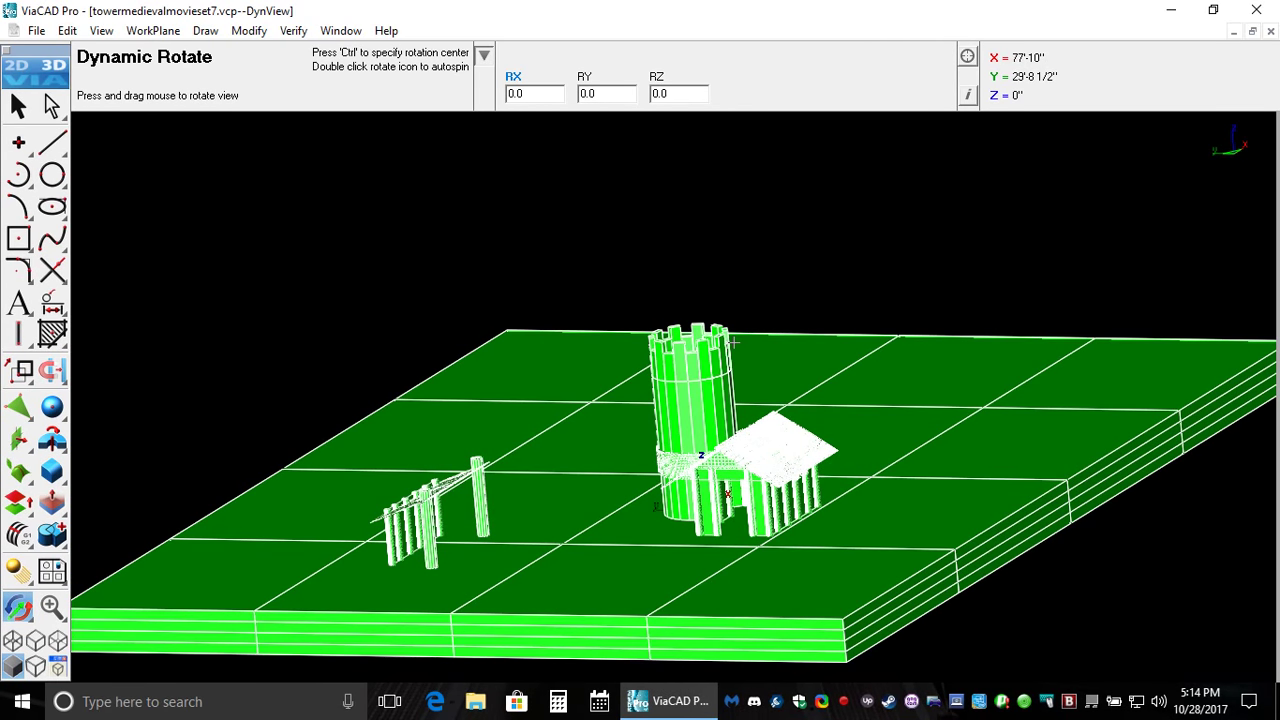
pyautogui.scroll(3, 734, 341)
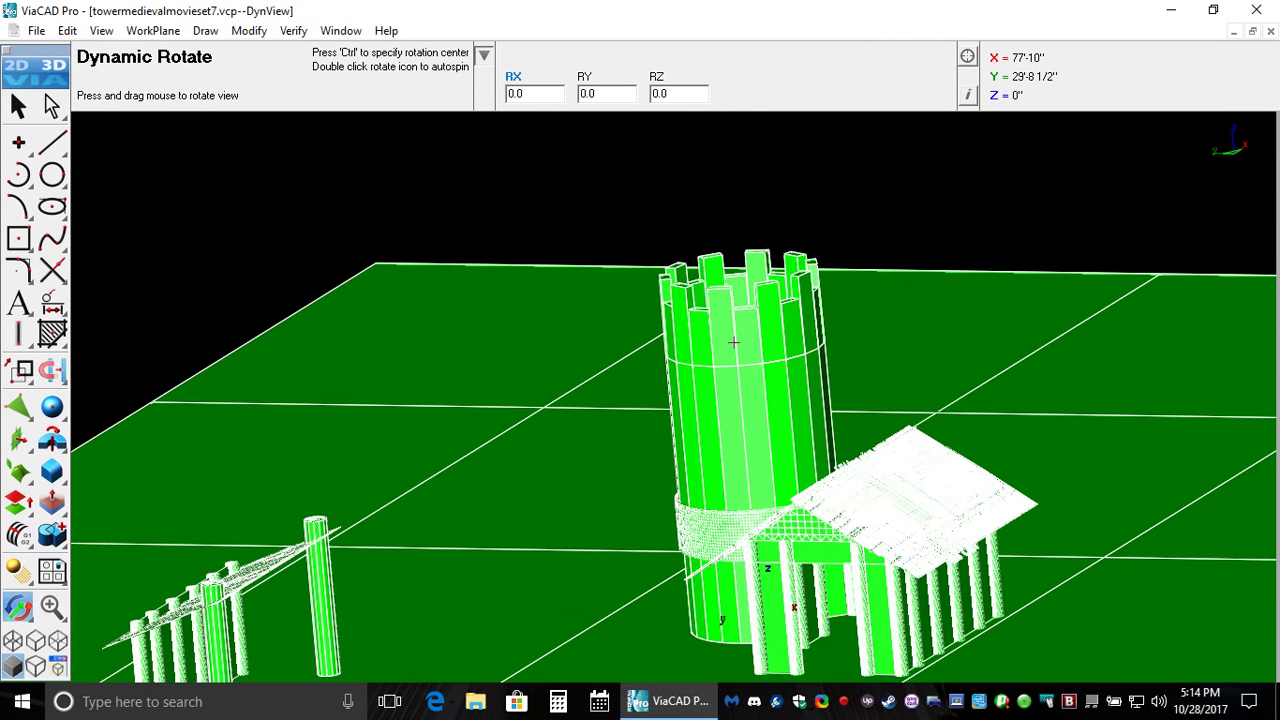
pyautogui.keyDown('shift'); pyautogui.moveTo(697, 449); pyautogui.dragTo(661, 354); pyautogui.keyUp('shift')
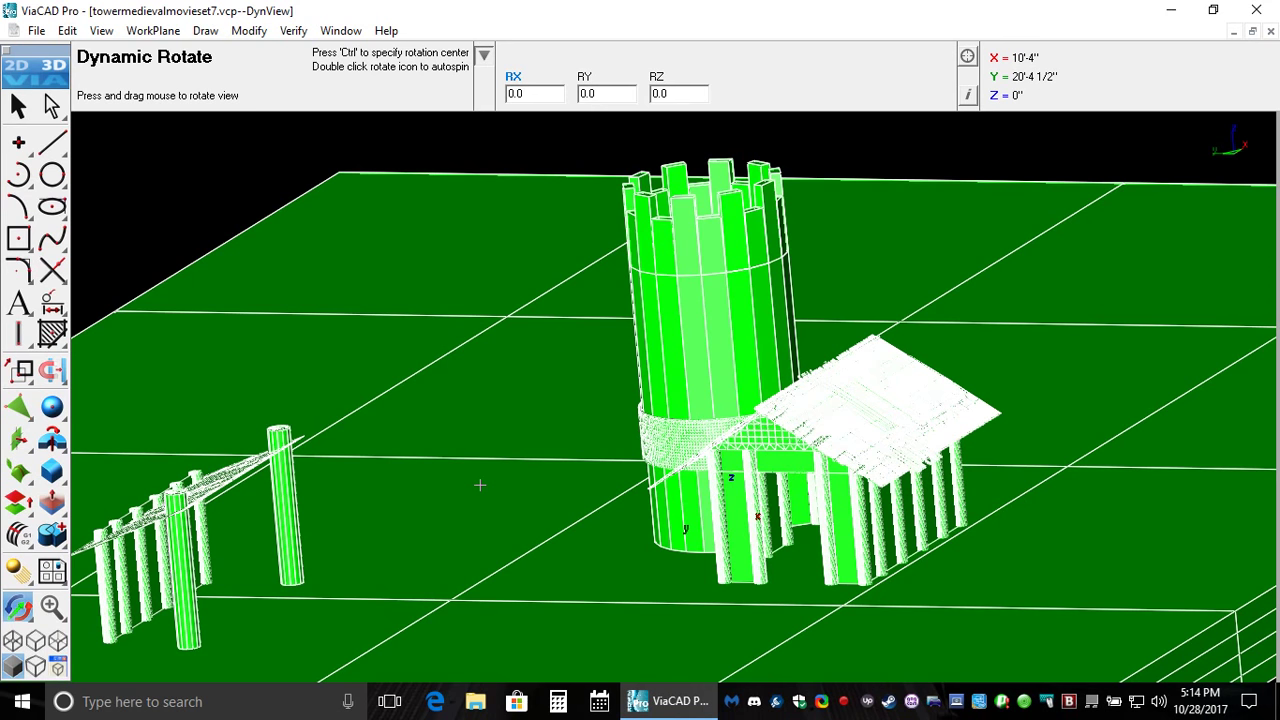
pyautogui.scroll(-3, 480, 485)
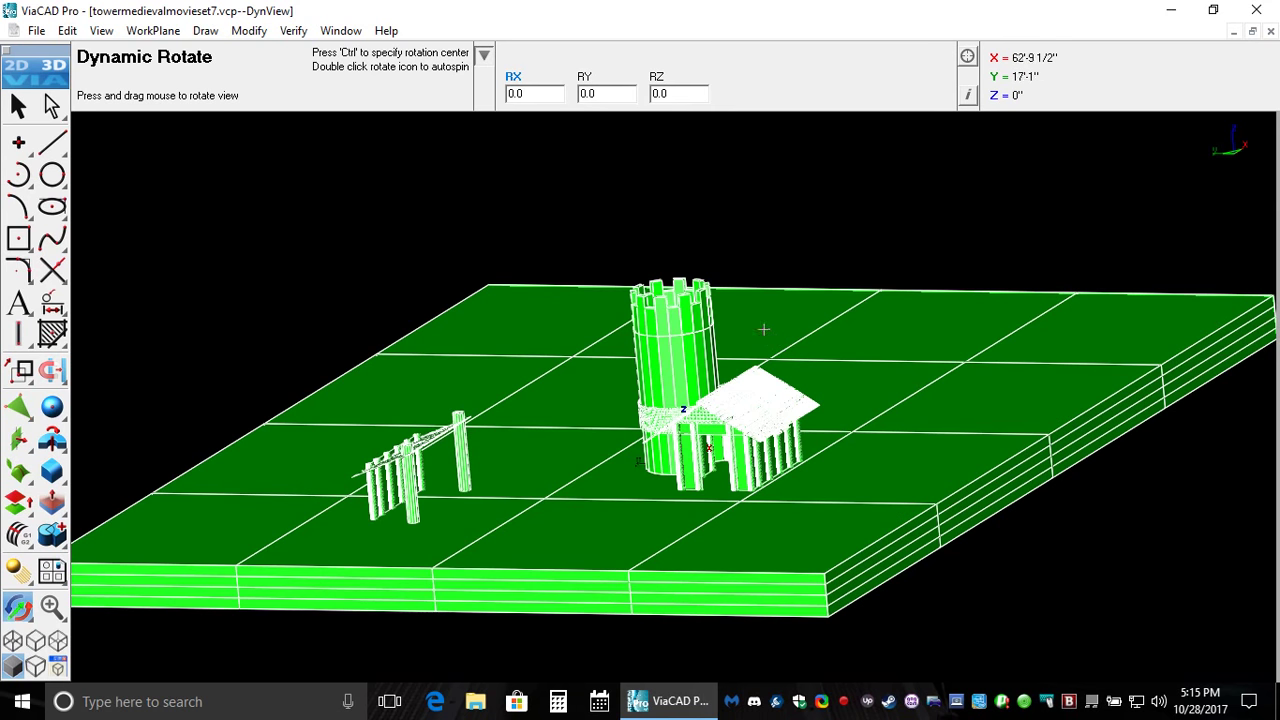
pyautogui.press('shift')
# Step: Nudge the scene slightly down and to the right
pyautogui.keyDown('shift'); pyautogui.moveTo(686, 345); pyautogui.dragTo(696, 377); pyautogui.keyUp('shift')
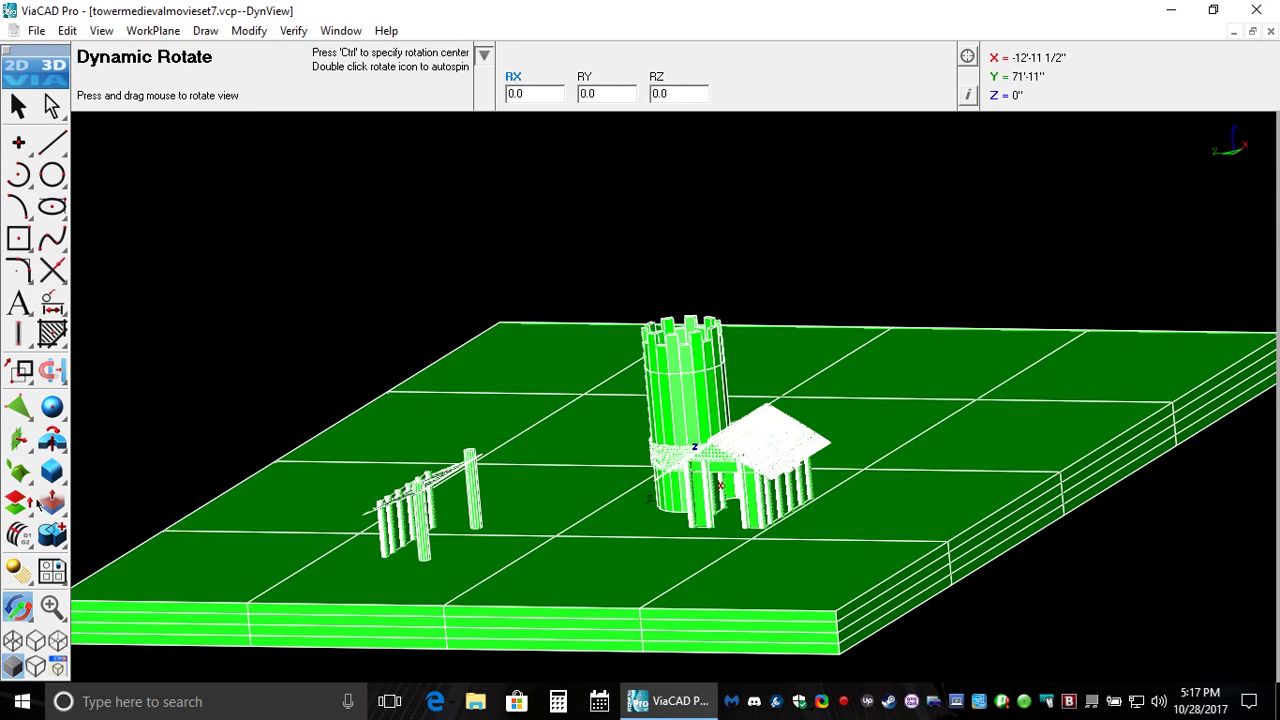
# Step: Start then cancel Mesh By Points, and pan the scene up-left to recentre on the slab
pyautogui.click(17, 406)
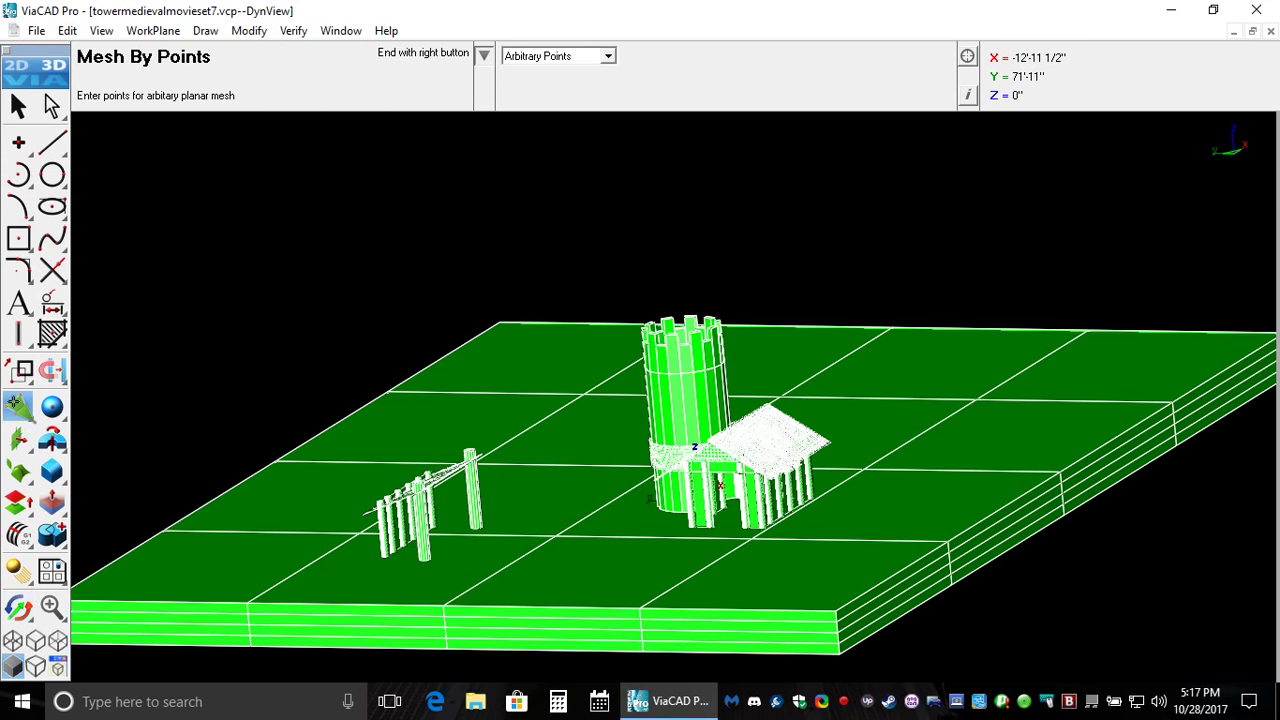
pyautogui.click(18, 106)
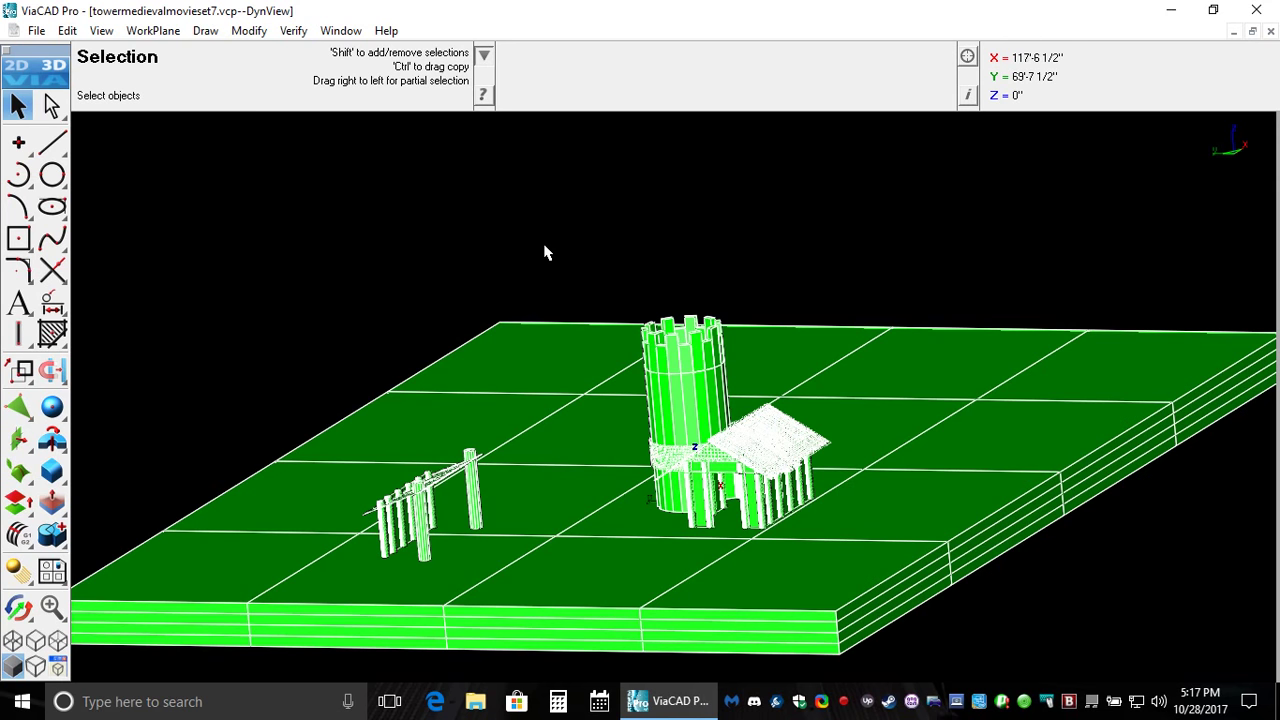
pyautogui.press('F2')
pyautogui.moveTo(580, 471); pyautogui.dragTo(549, 431)
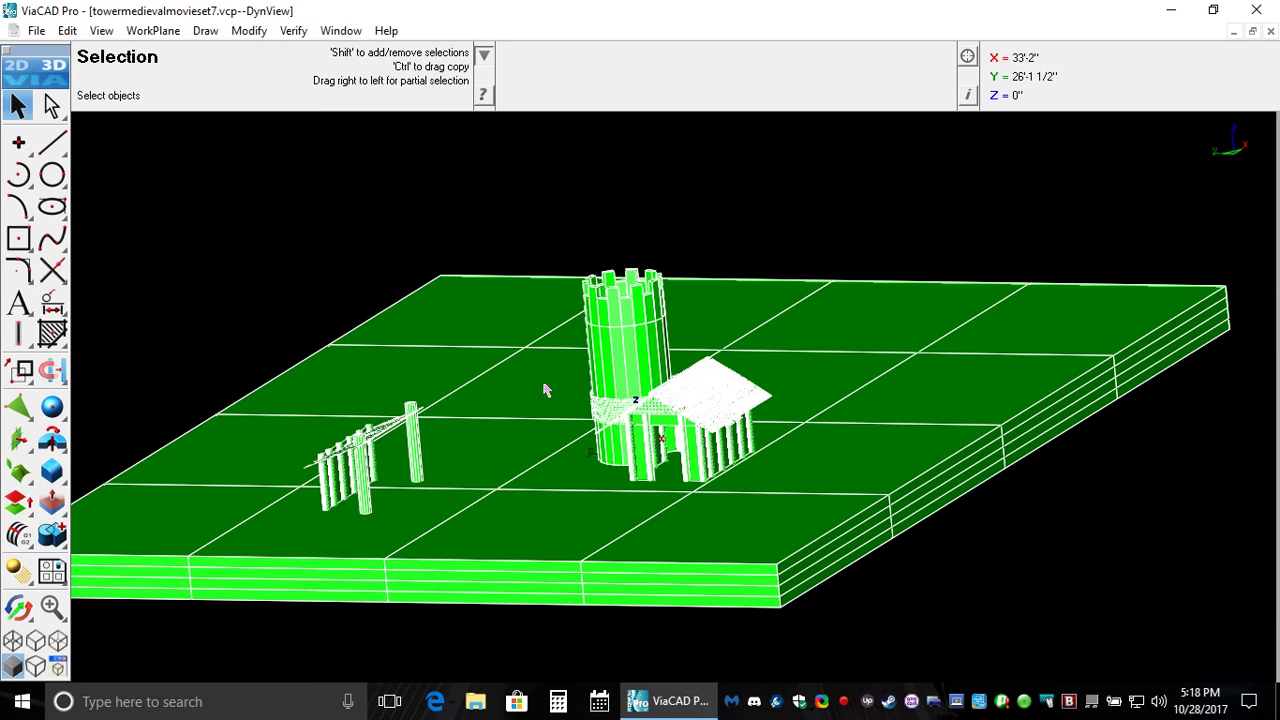
# Step: Zoom in on the tower, select its band mesh Mesh_14869, and open its Inspector
pyautogui.click(54, 607)
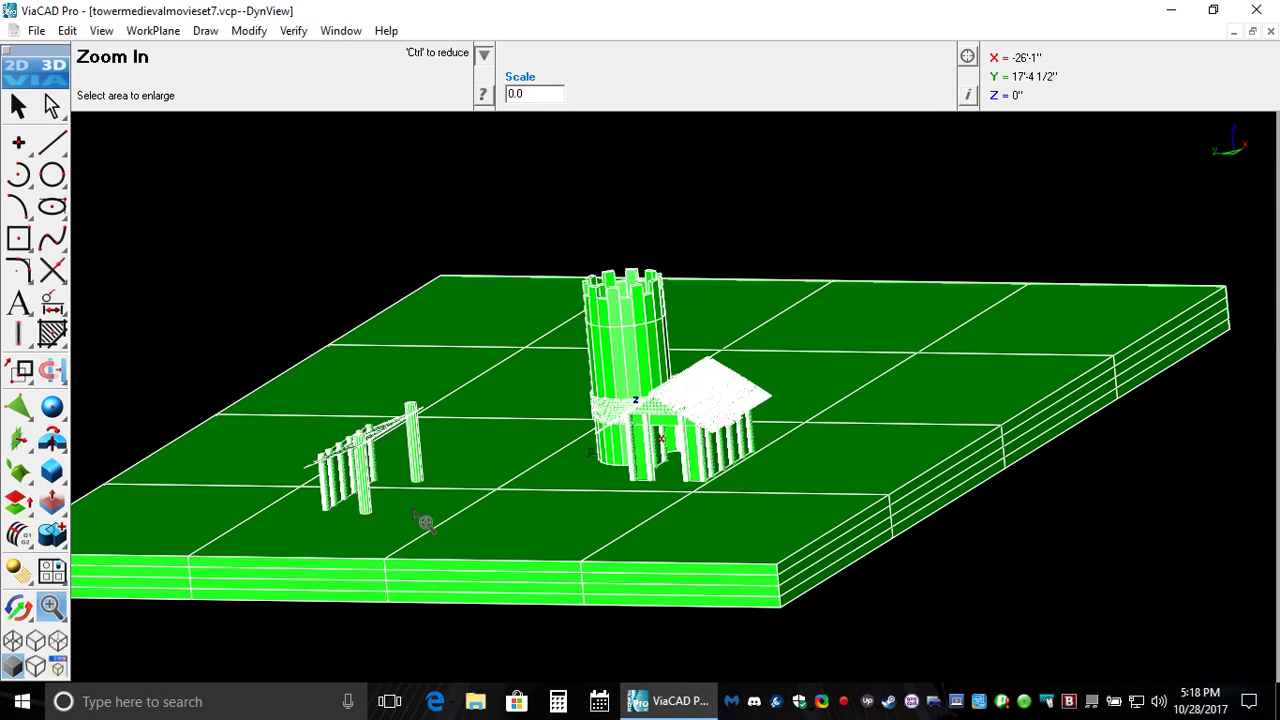
pyautogui.moveTo(540, 266); pyautogui.dragTo(794, 492)
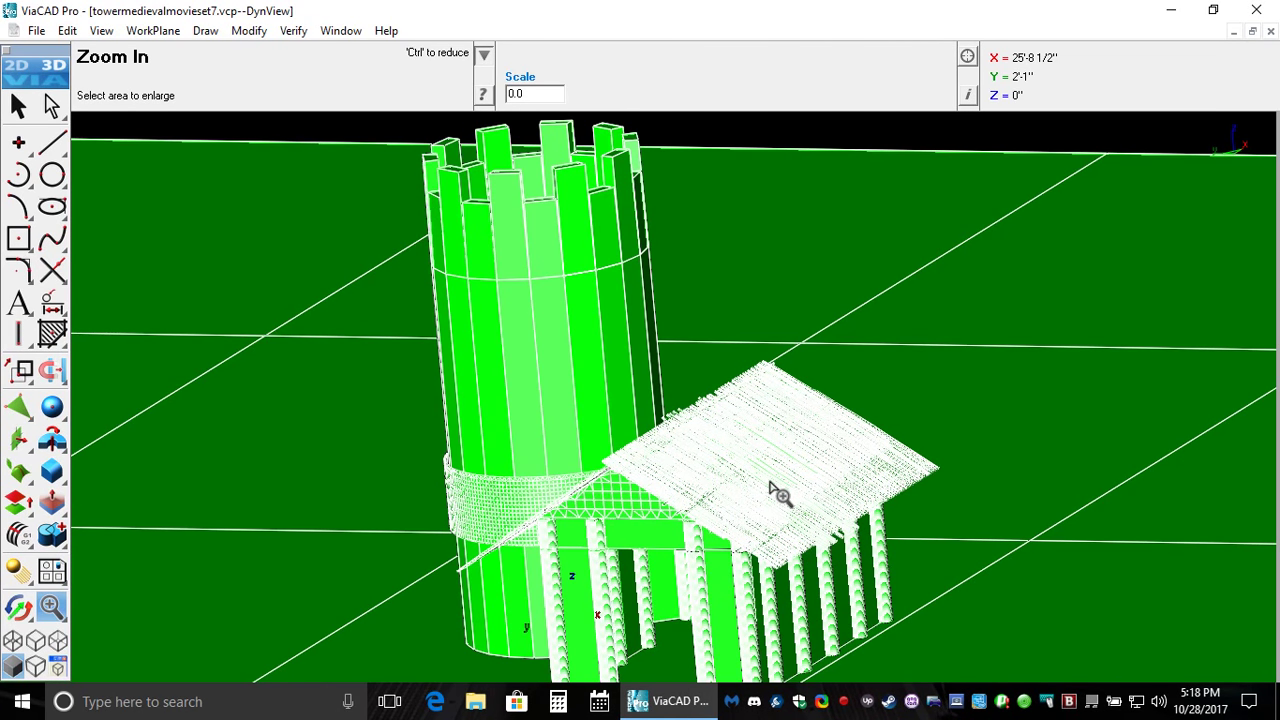
pyautogui.moveTo(700, 491); pyautogui.dragTo(662, 435)
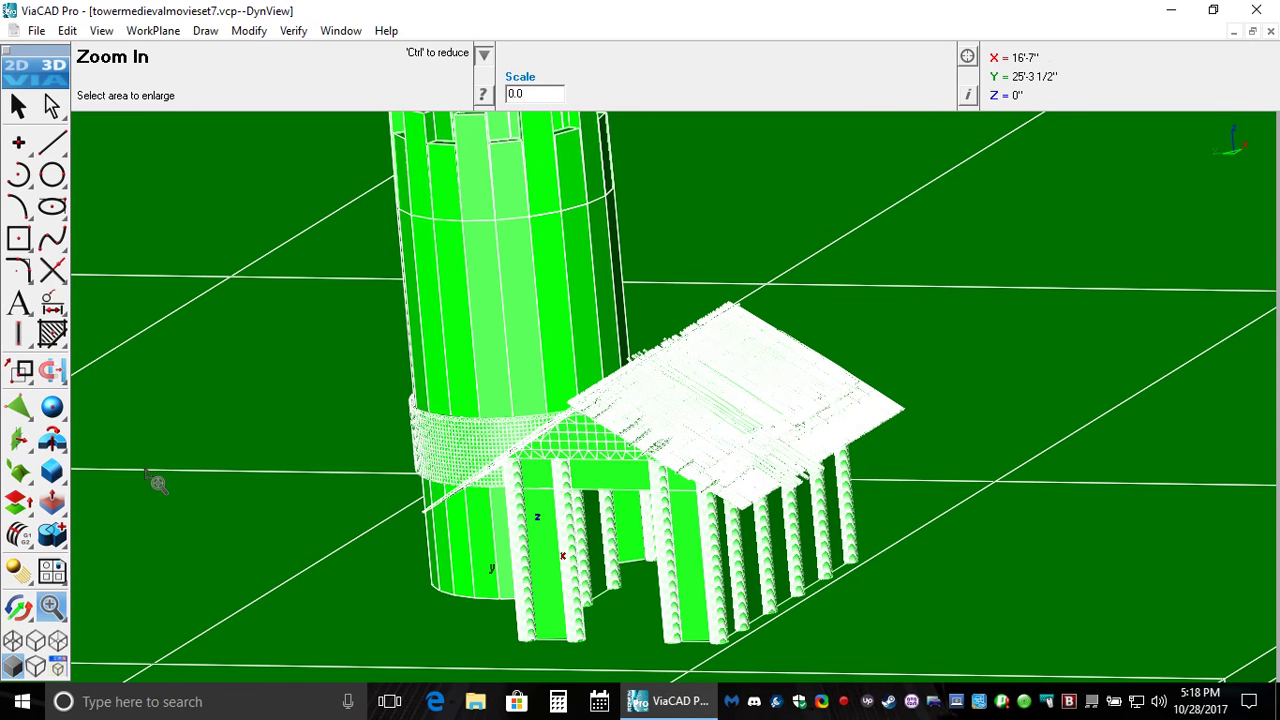
pyautogui.click(18, 106)
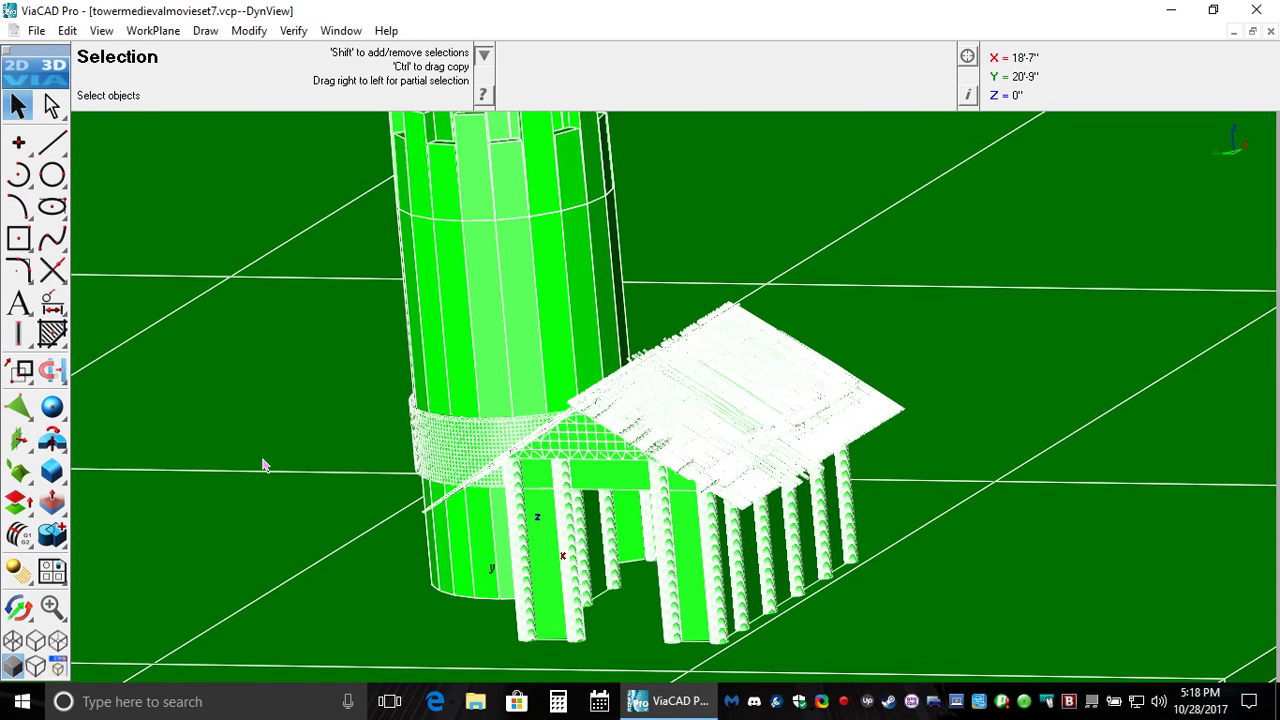
pyautogui.click(448, 449)
pyautogui.click(495, 451)
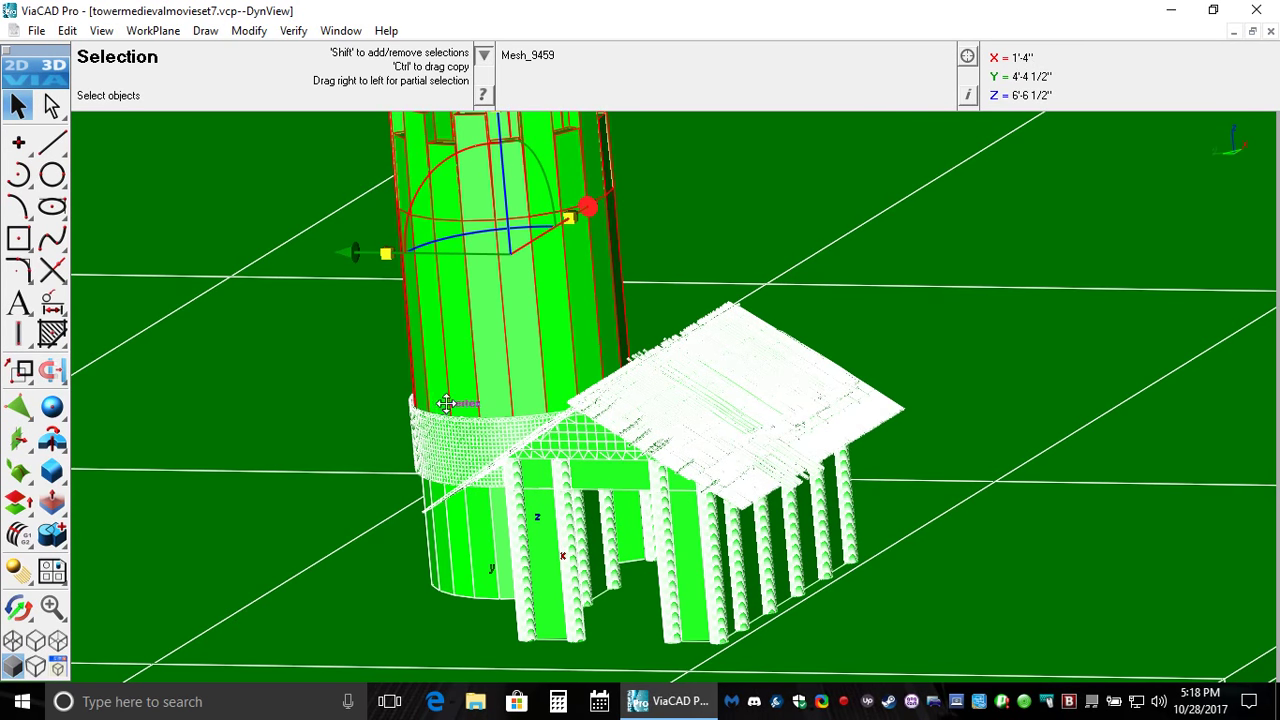
pyautogui.click(430, 432)
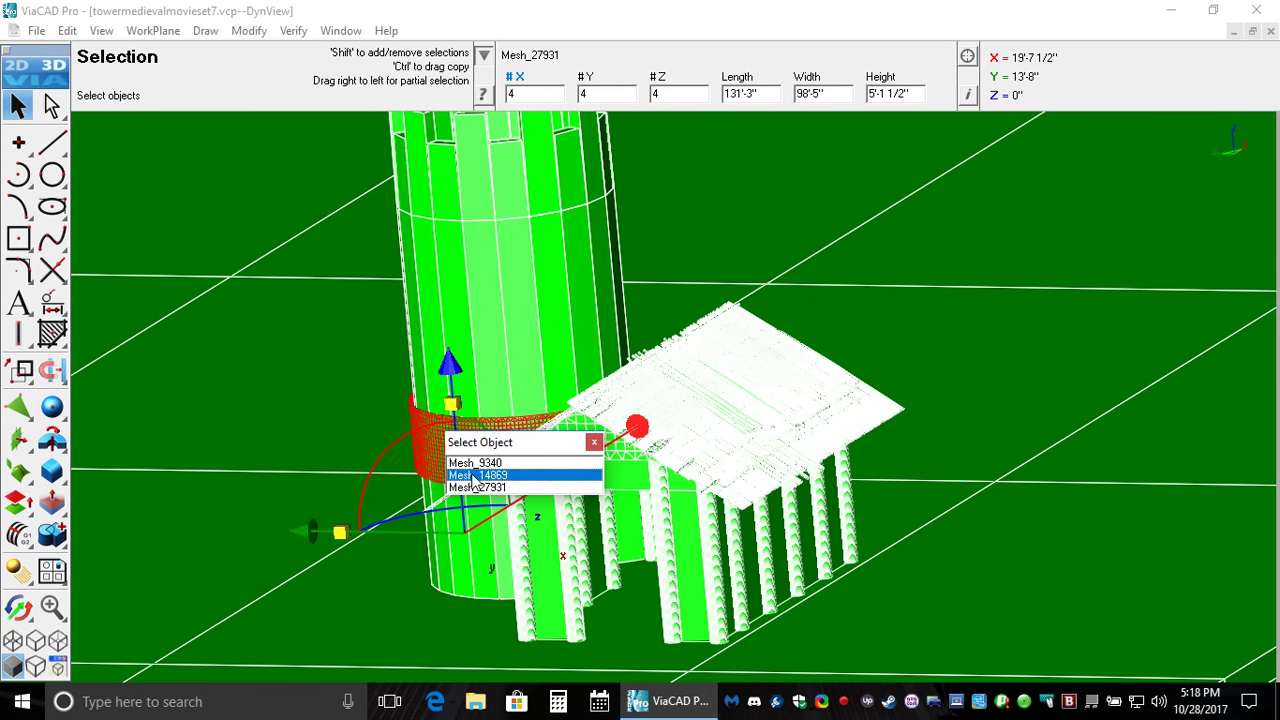
pyautogui.click(475, 476)
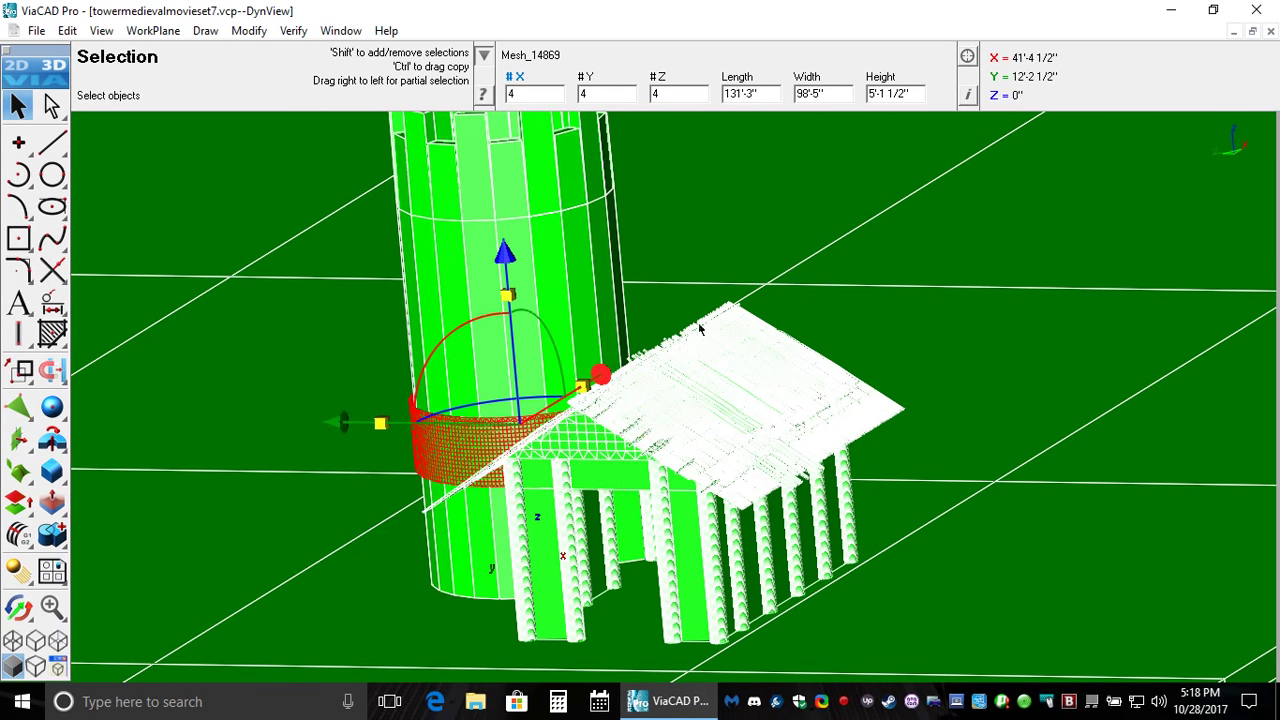
pyautogui.click(969, 94)
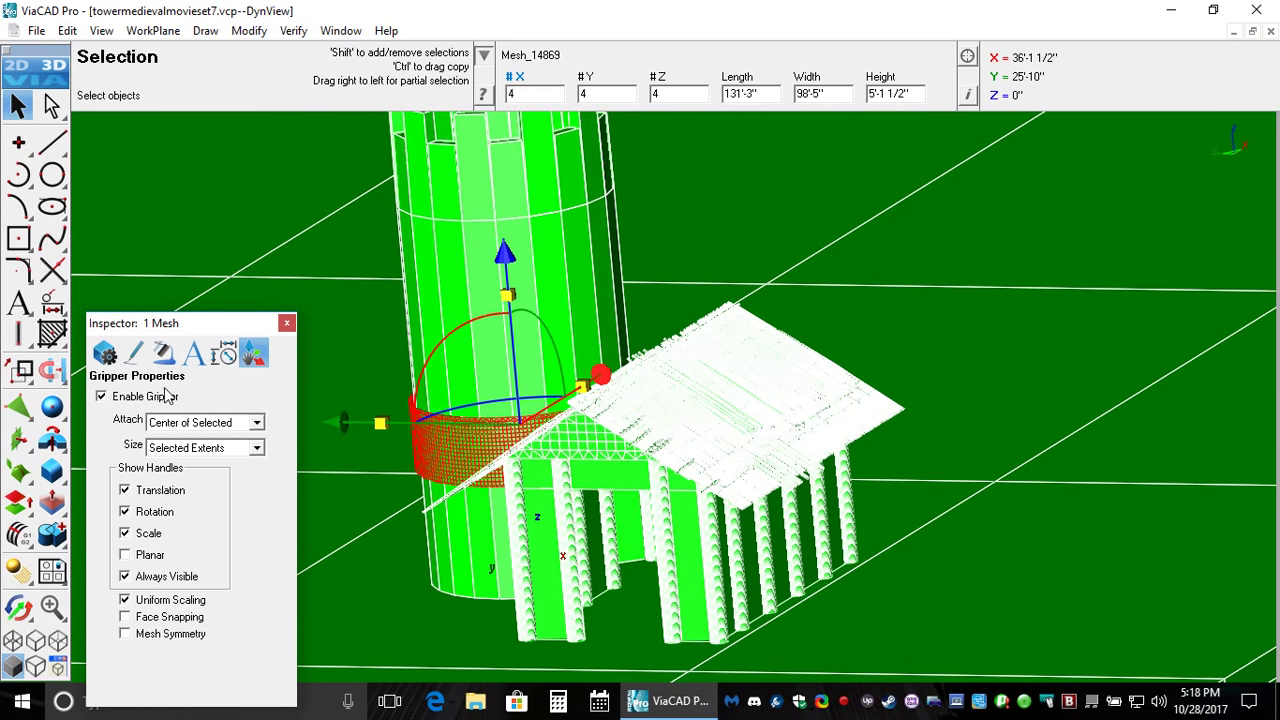
# Step: Set Mesh_14869's Color attribute to Blue, apply it, and close the Inspector
pyautogui.click(112, 353)
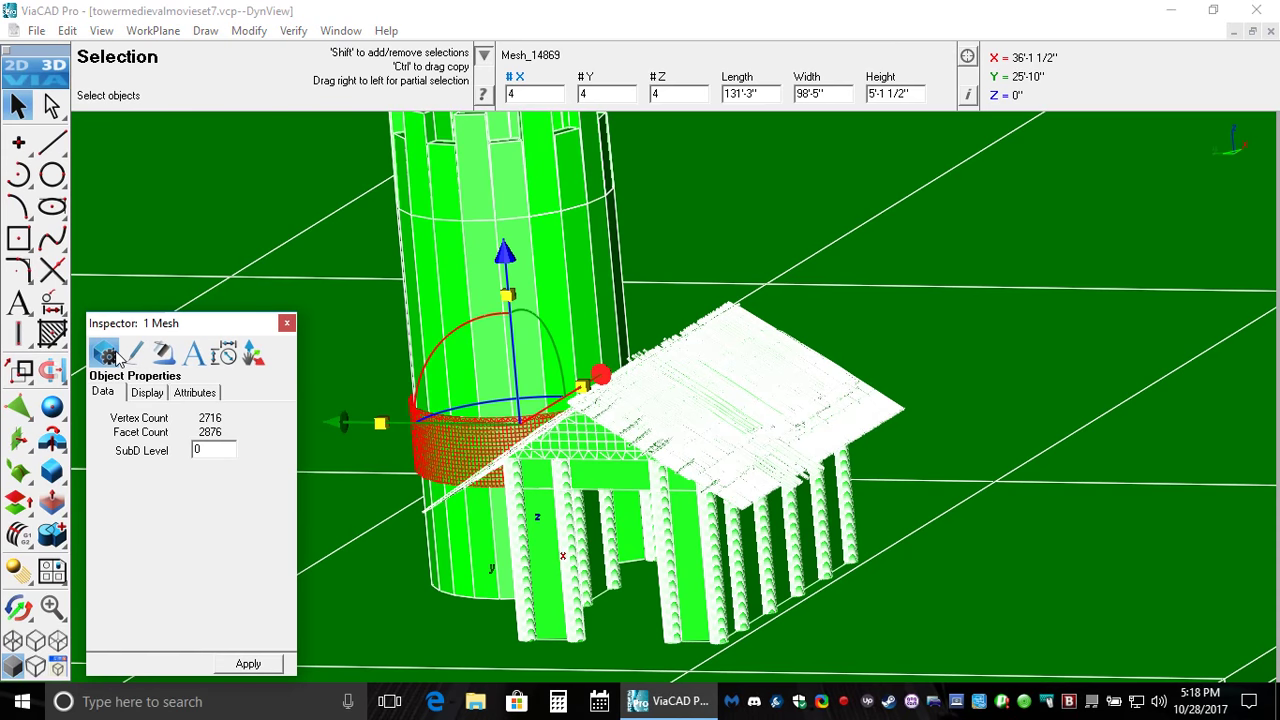
pyautogui.click(147, 392)
pyautogui.click(195, 392)
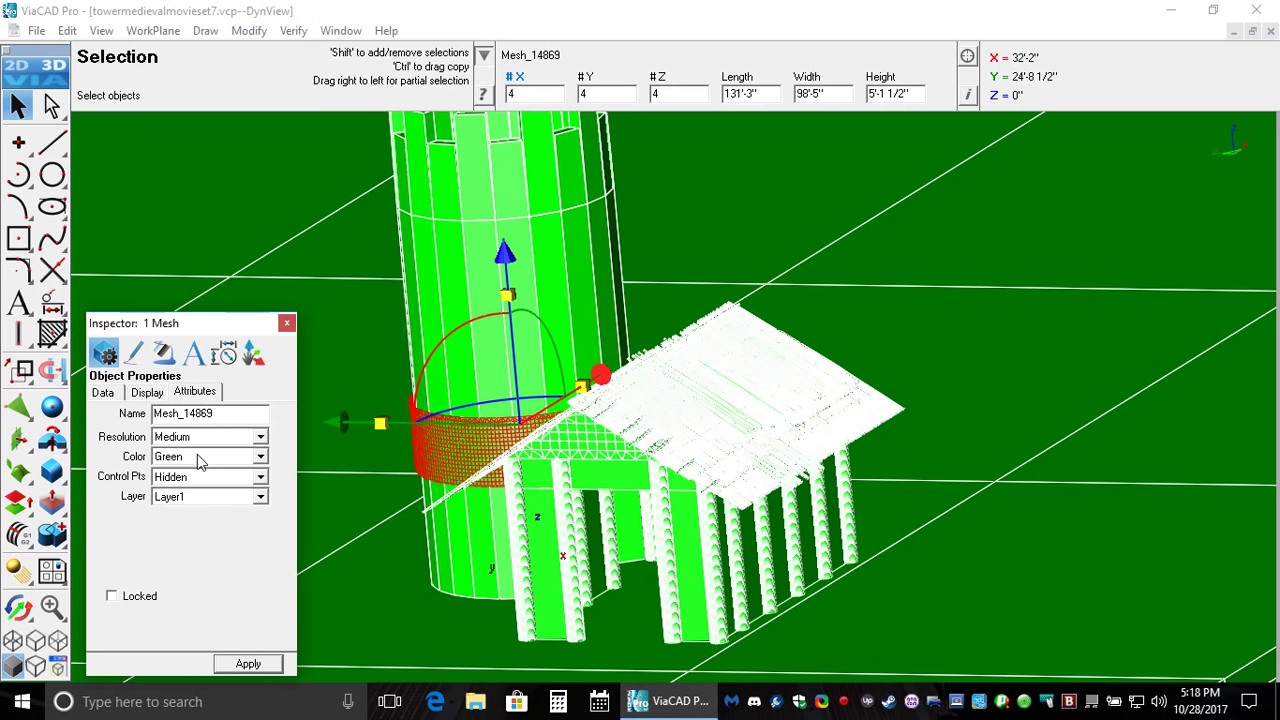
pyautogui.click(201, 457)
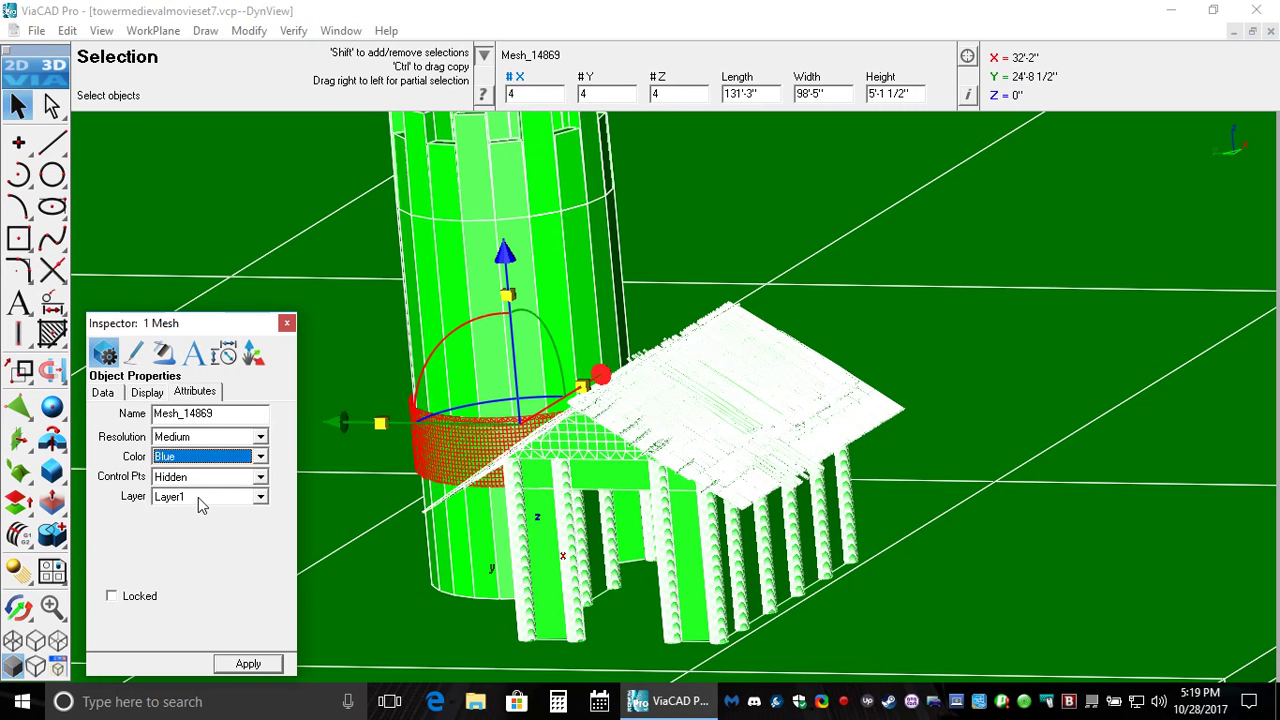
pyautogui.click(200, 498)
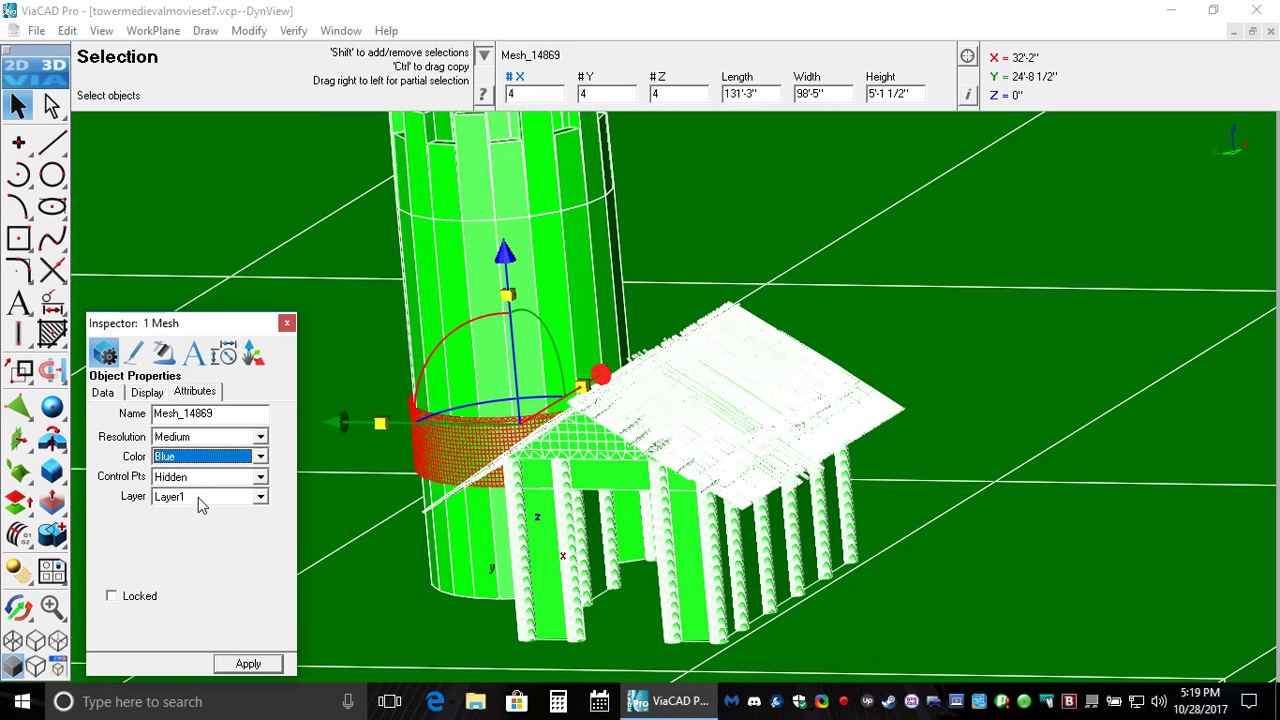
pyautogui.click(248, 664)
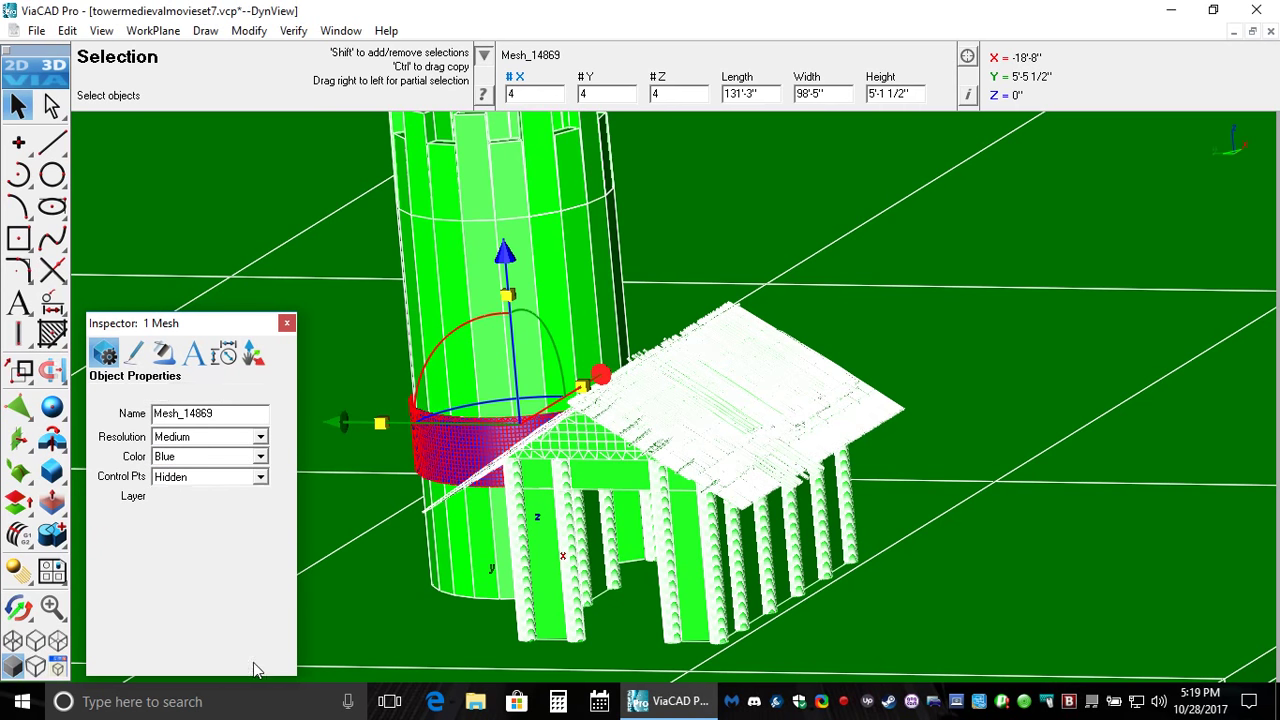
pyautogui.click(287, 323)
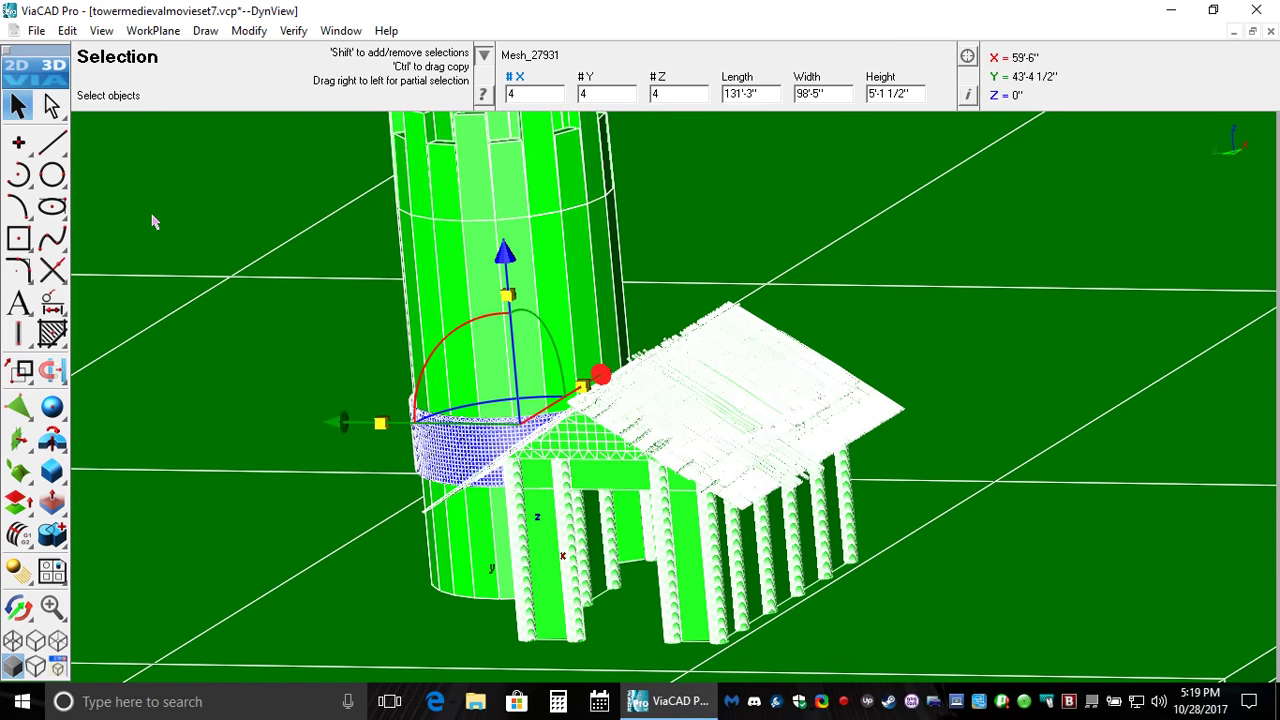
# Step: Deselect everything and zoom out to show the whole green slab
pyautogui.click(22, 142)
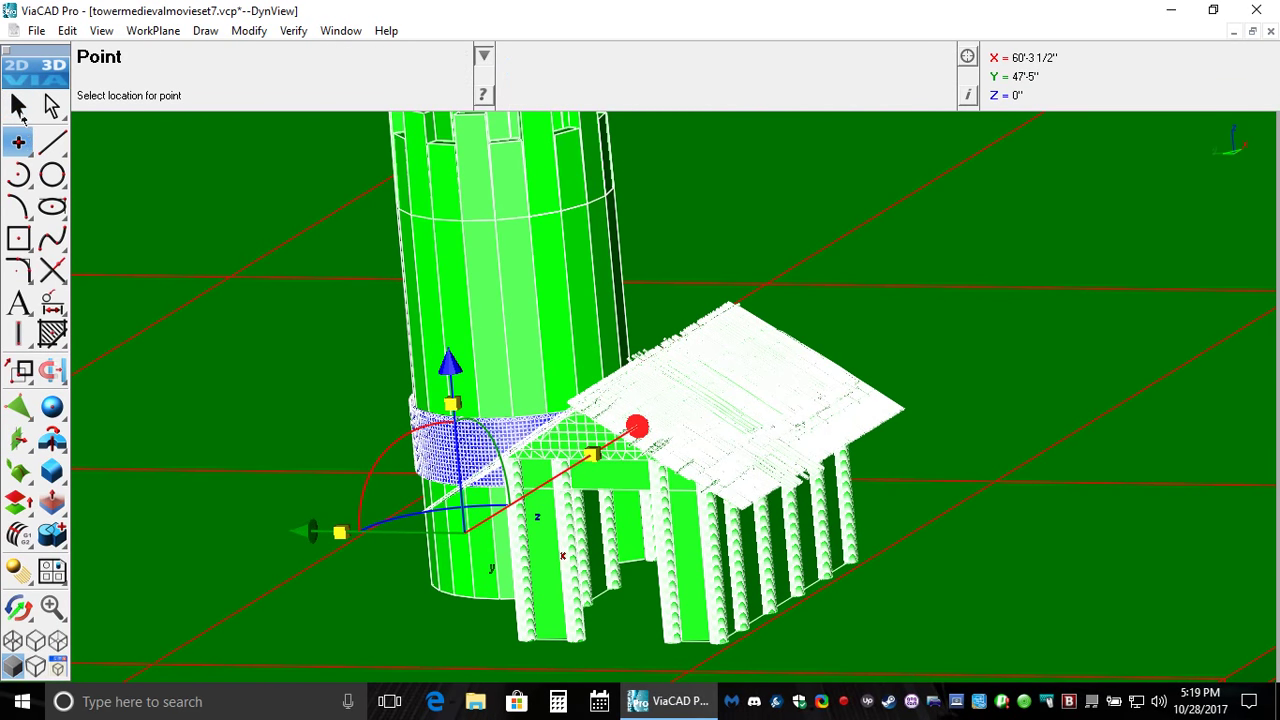
pyautogui.click(20, 110)
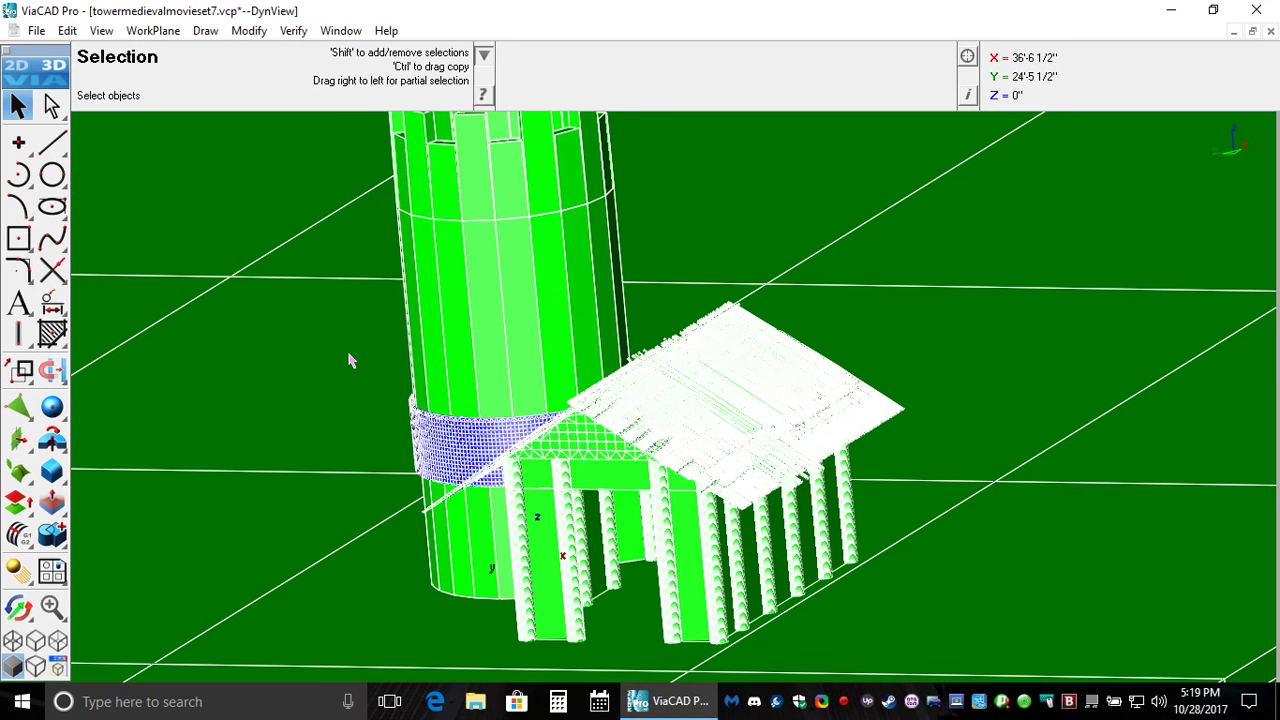
pyautogui.scroll(-5, 350, 360)
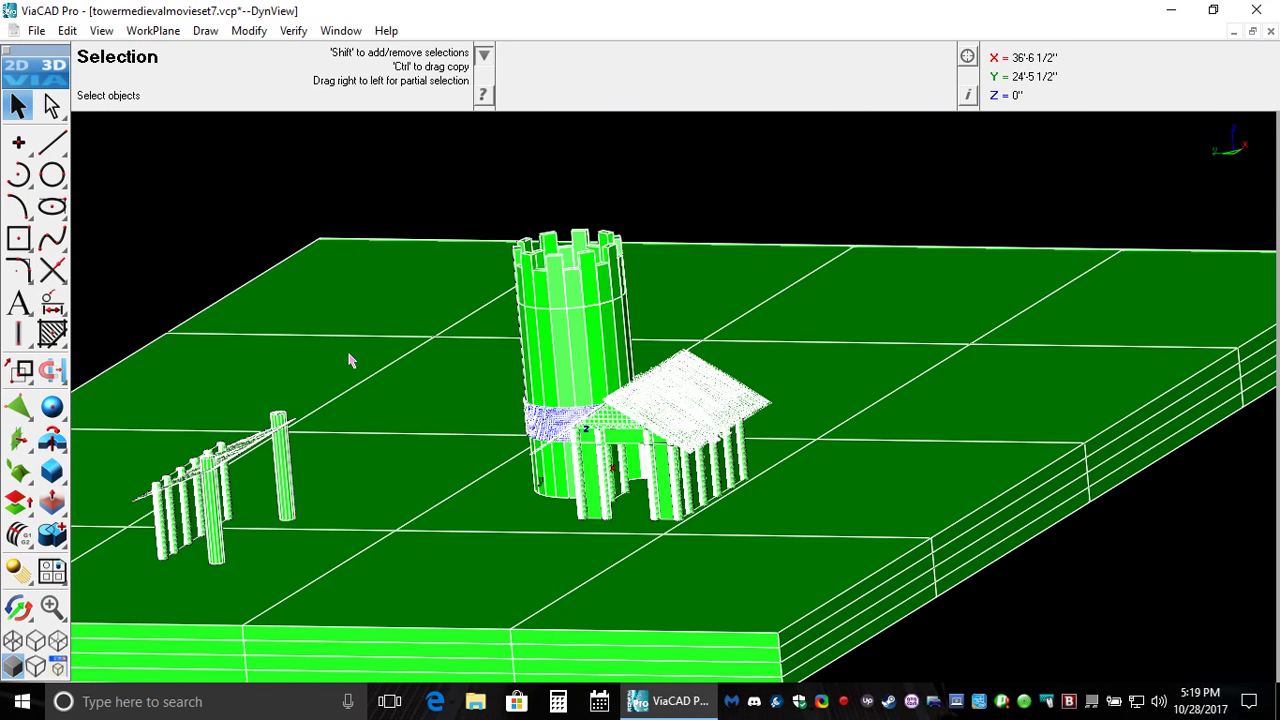
pyautogui.scroll(-5, 350, 360)
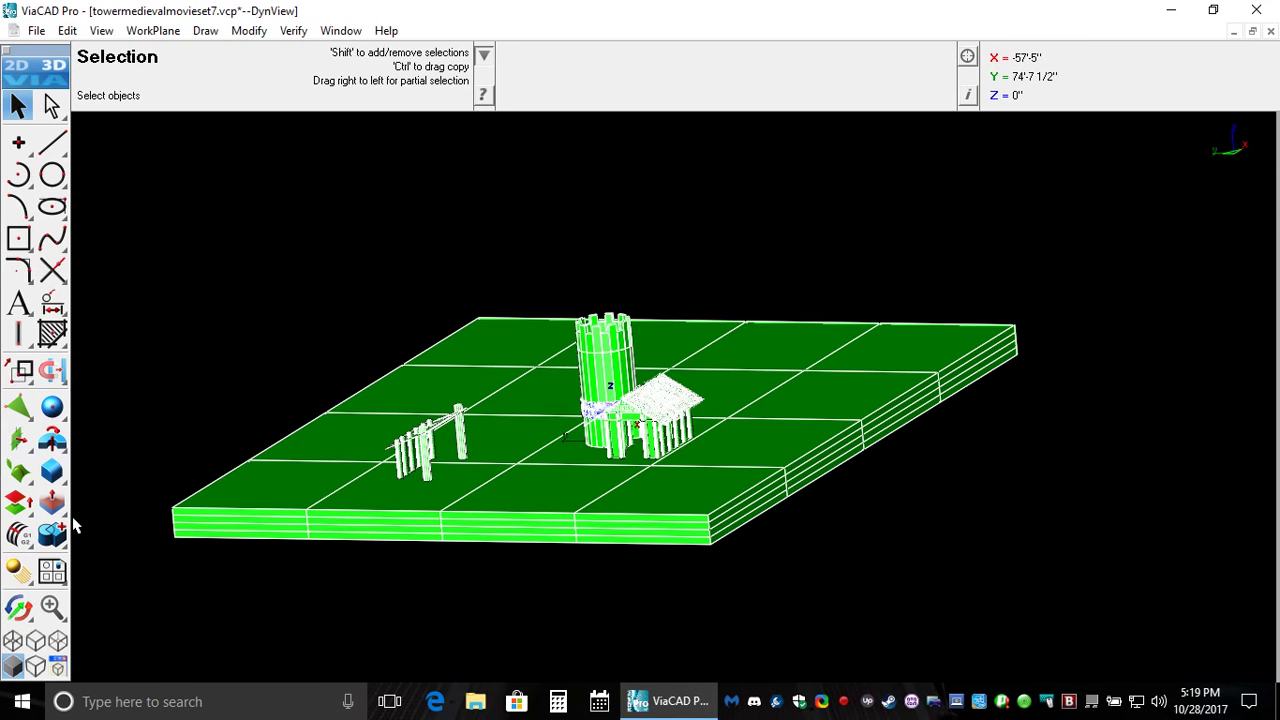
# Step: Orbit the view with Dynamic Rotate to a tilted top-down angle of the movie set
pyautogui.click(18, 607)
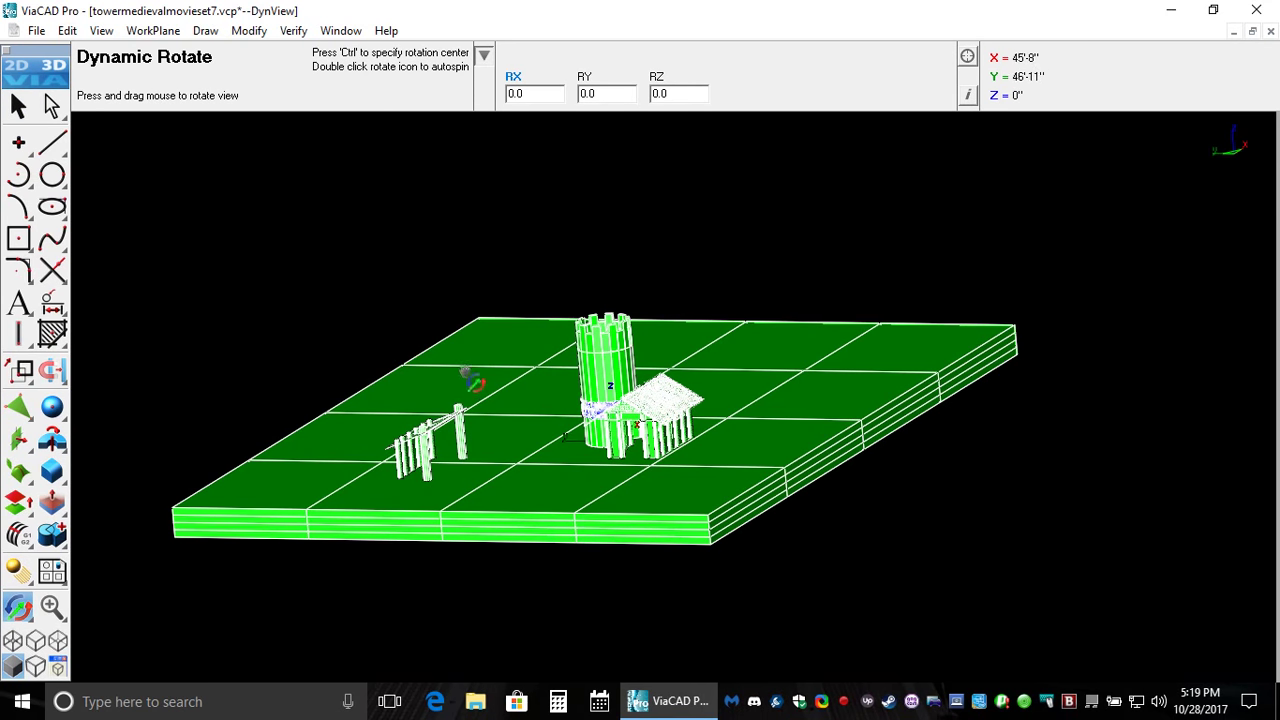
pyautogui.keyDown('ctrl'); pyautogui.click(480, 316); pyautogui.keyUp('ctrl')
pyautogui.moveTo(396, 328); pyautogui.dragTo(437, 270)
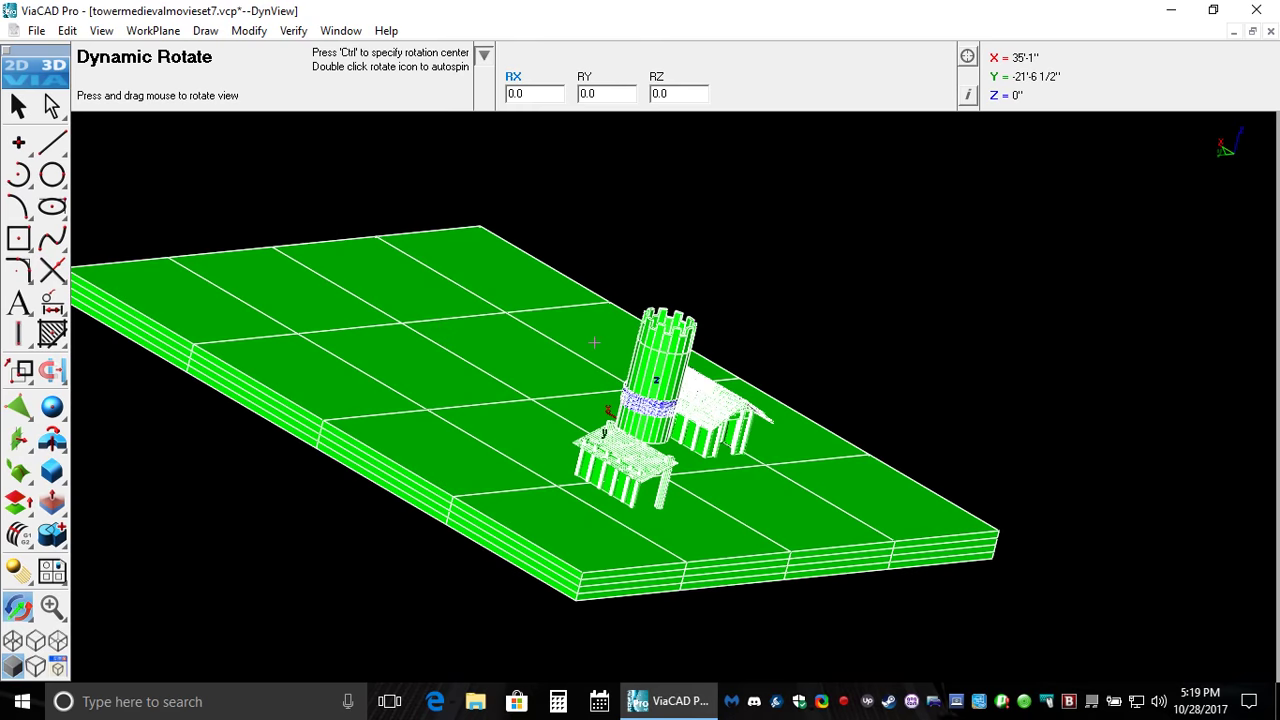
pyautogui.moveTo(594, 343); pyautogui.dragTo(627, 312)
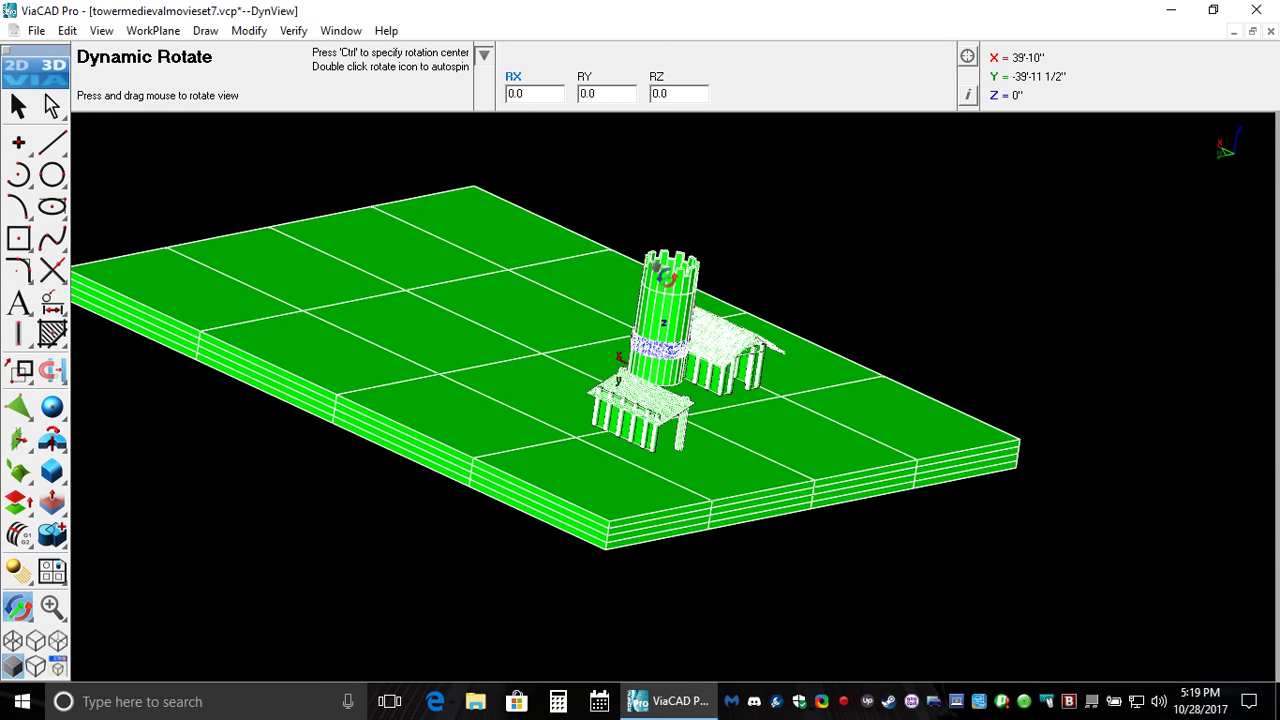
pyautogui.moveTo(665, 272); pyautogui.dragTo(633, 293)
pyautogui.moveTo(527, 310); pyautogui.dragTo(757, 337)
pyautogui.moveTo(628, 368)
pyautogui.mouseDown()
pyautogui.moveTo(668, 443)
pyautogui.moveTo(653, 452)
pyautogui.moveTo(643, 557)
pyautogui.moveTo(614, 529)
pyautogui.moveTo(647, 446)
pyautogui.mouseUp()
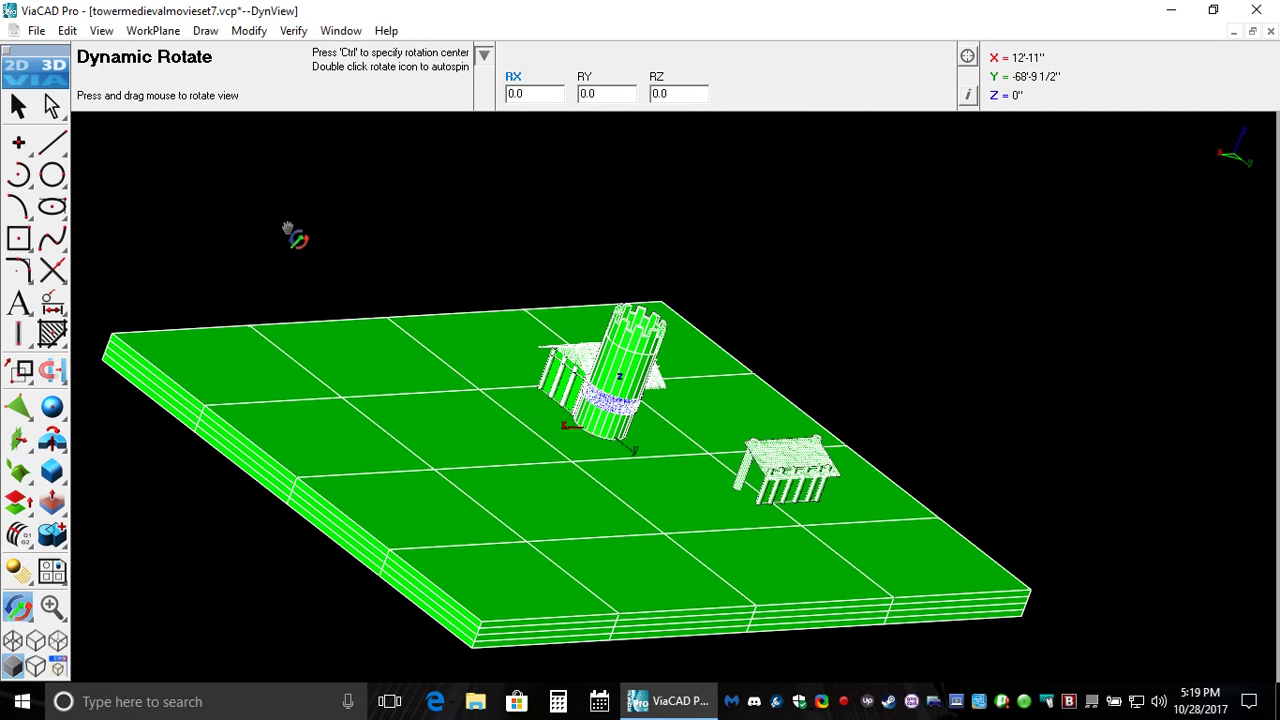
pyautogui.click(101, 30)
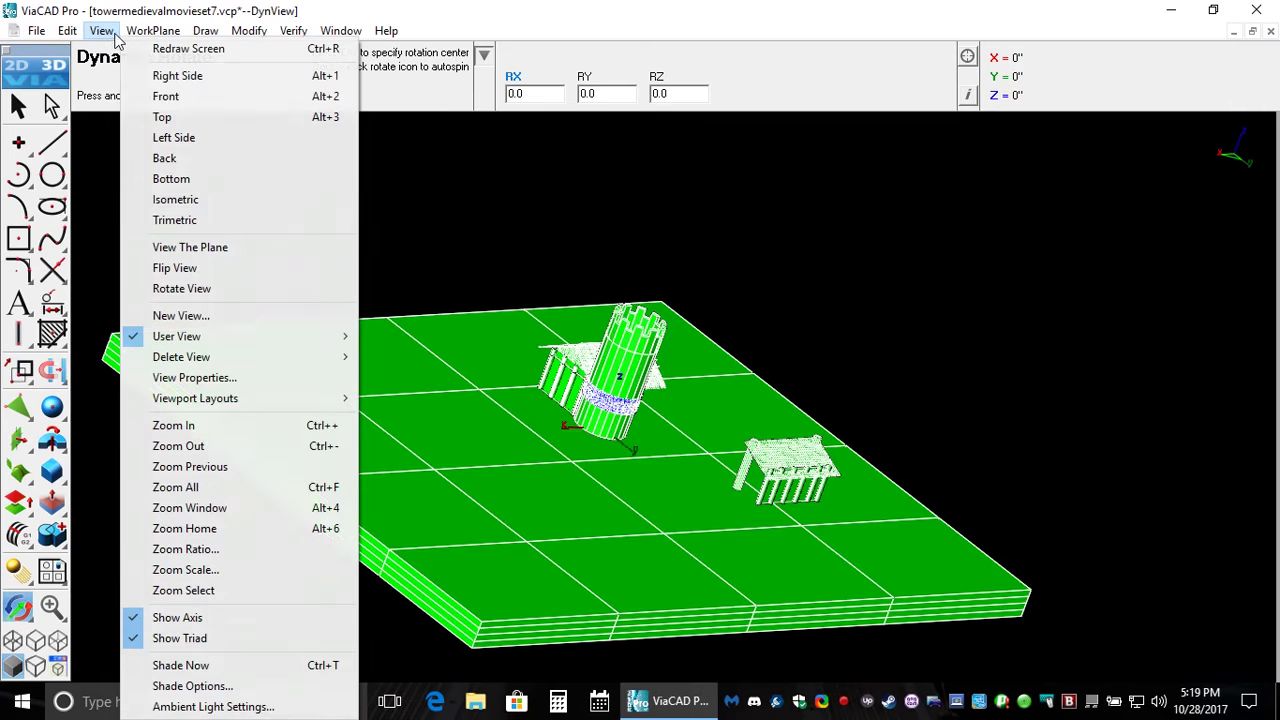
# Step: Cancel the Ambient Light Settings, leaving White light at intensity 0.2 unchanged
pyautogui.click(246, 711)
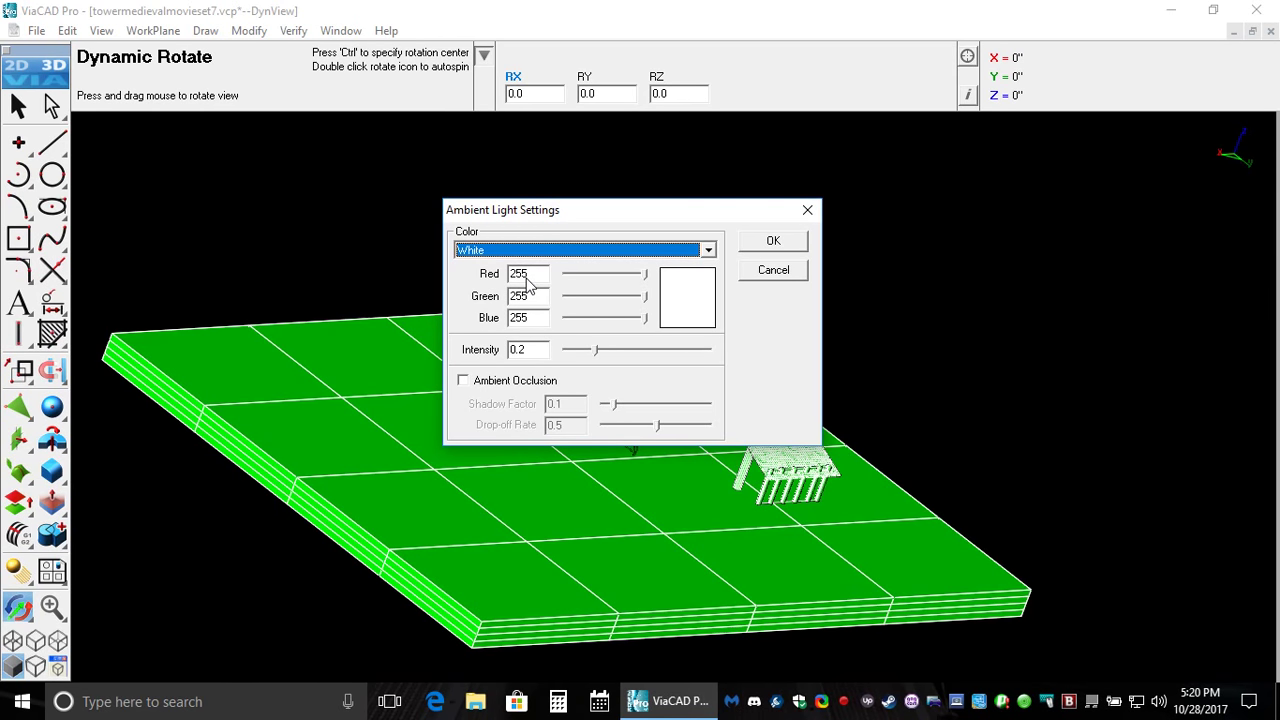
pyautogui.click(776, 271)
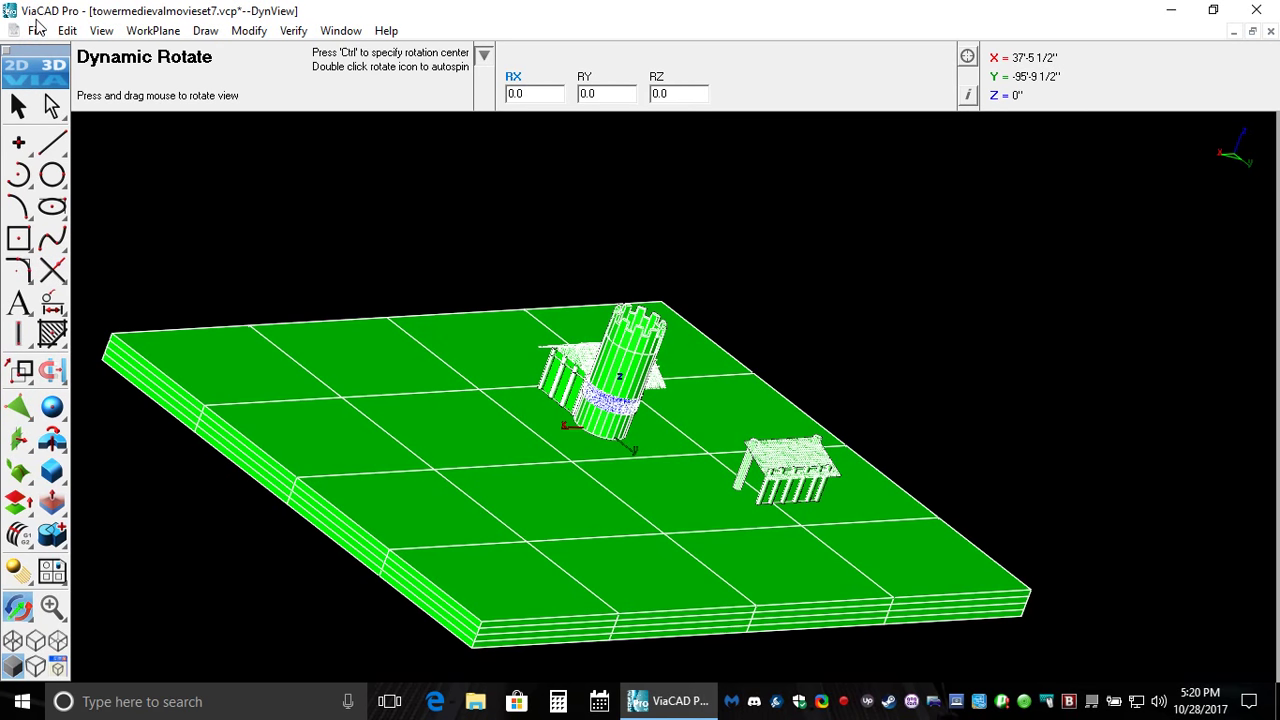
pyautogui.click(36, 30)
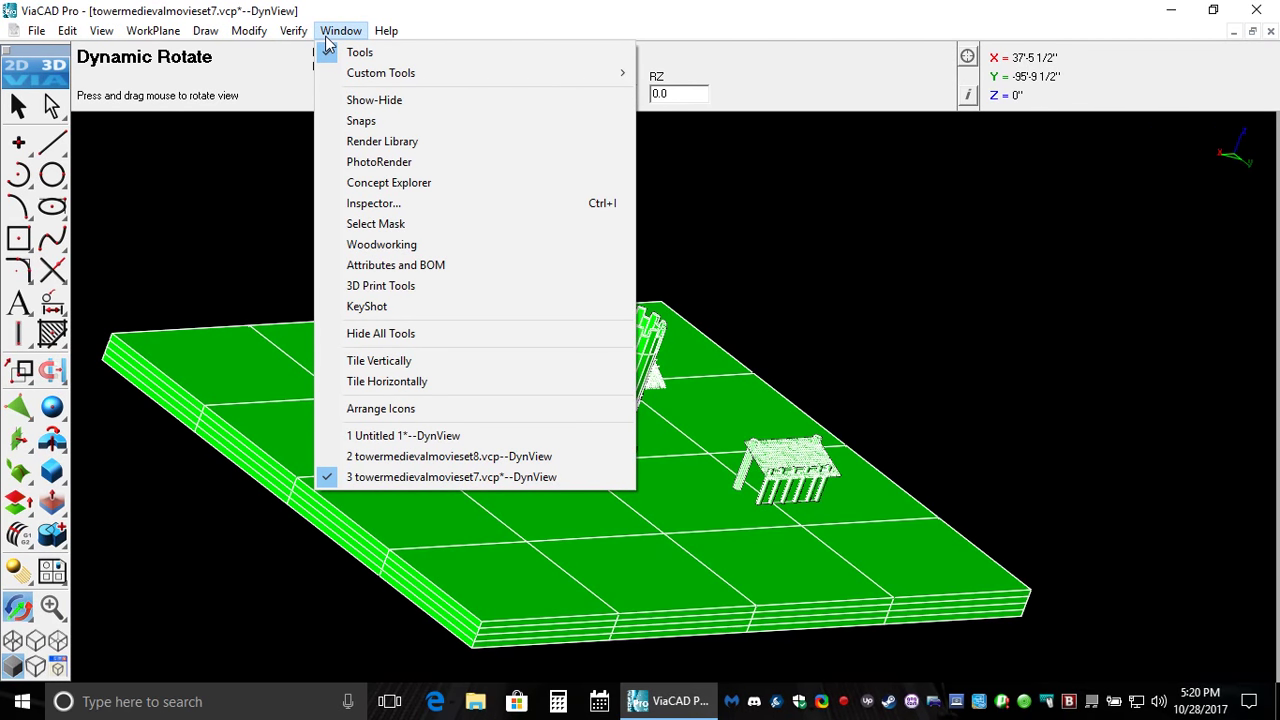
# Step: Open and close the Inspector panel, then return to the Select tool
pyautogui.click(967, 95)
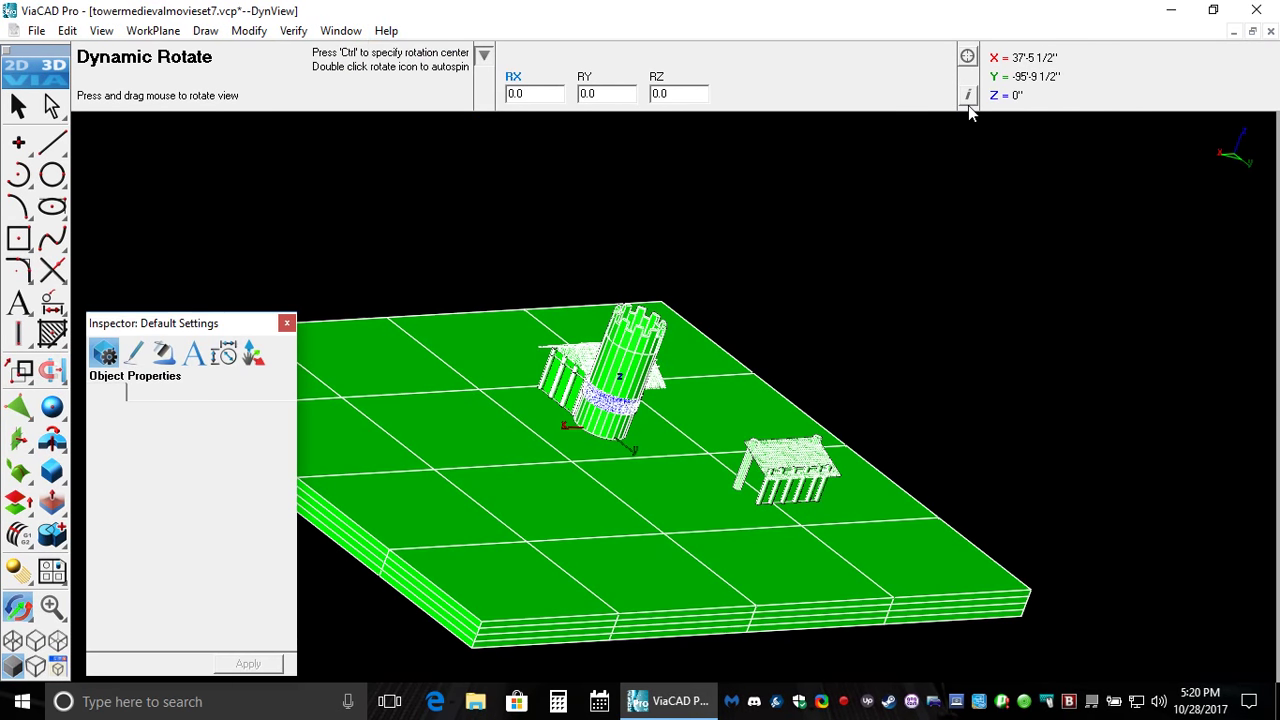
pyautogui.click(286, 323)
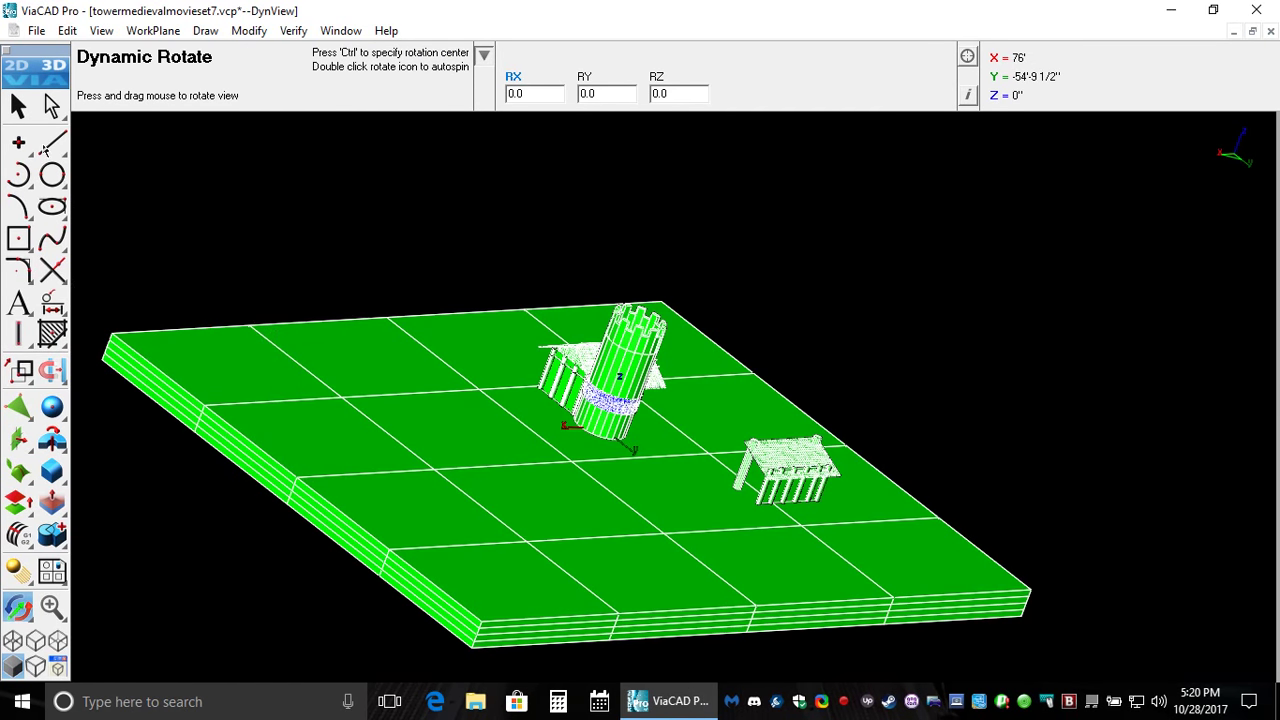
pyautogui.click(20, 108)
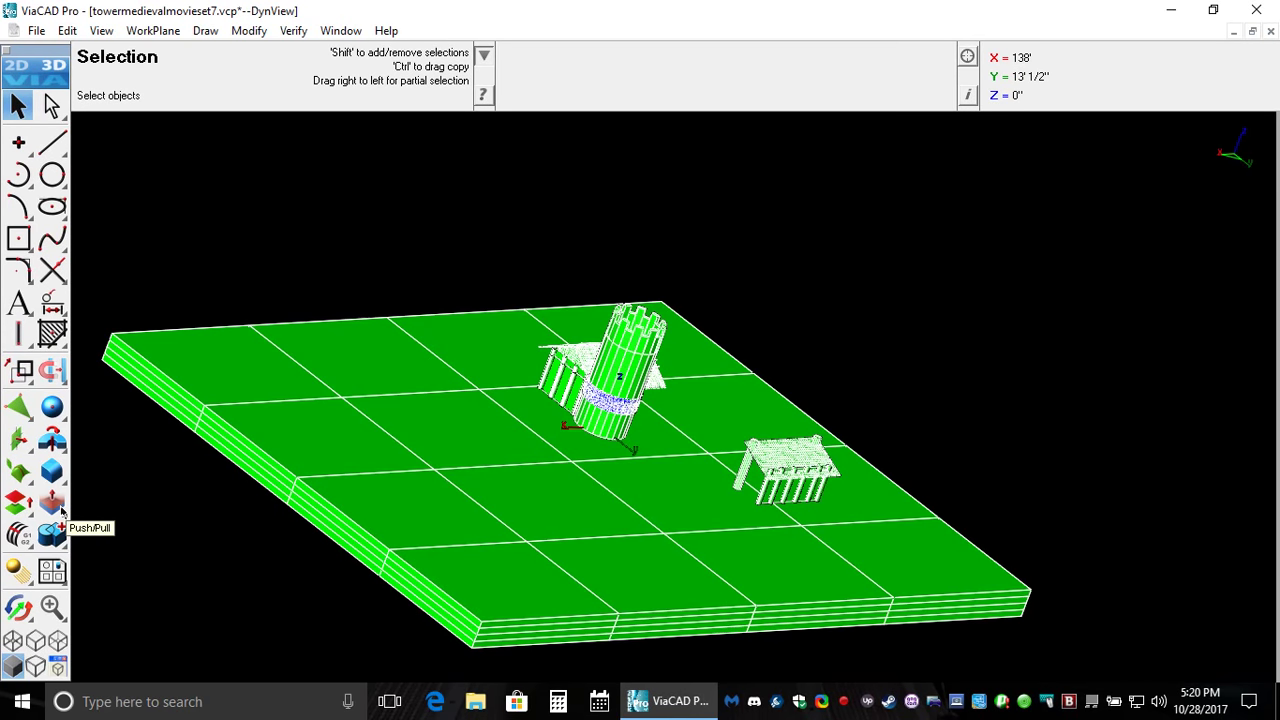
# Step: Try the Point, Length Dimension and Horizontal Text tools without changing the model, ending on Select
pyautogui.click(22, 146)
pyautogui.click(17, 108)
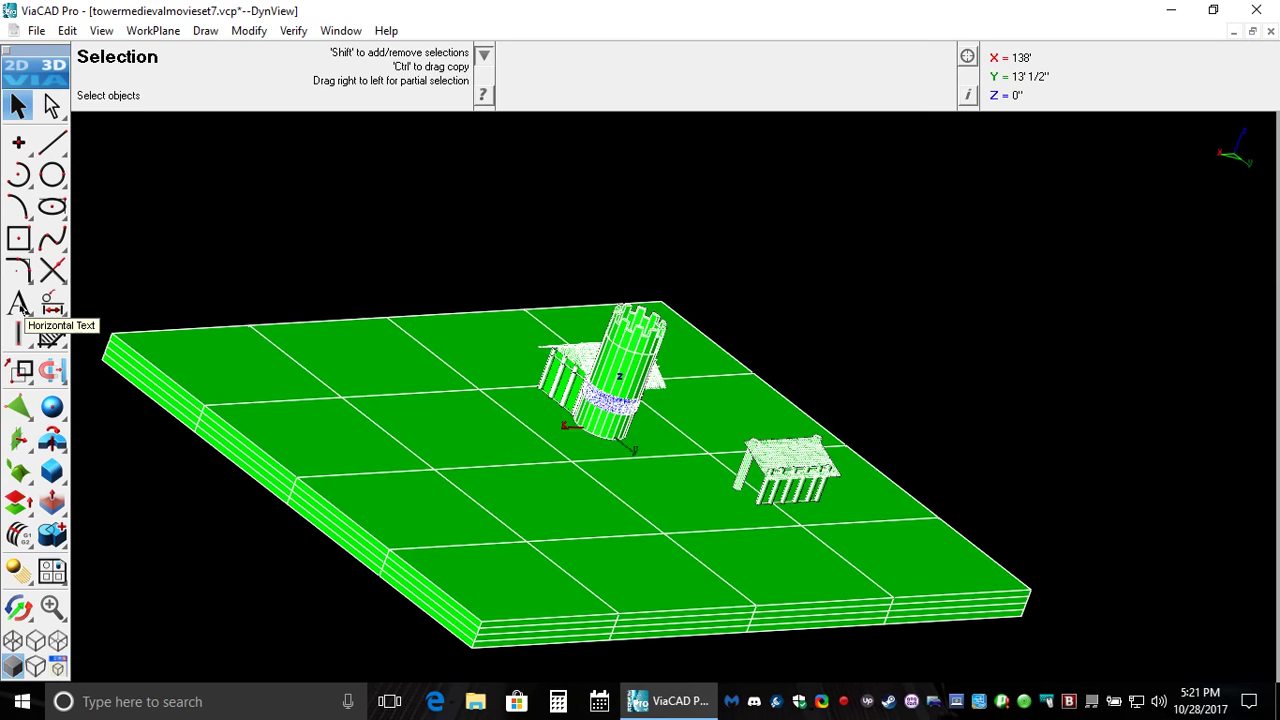
pyautogui.click(52, 304)
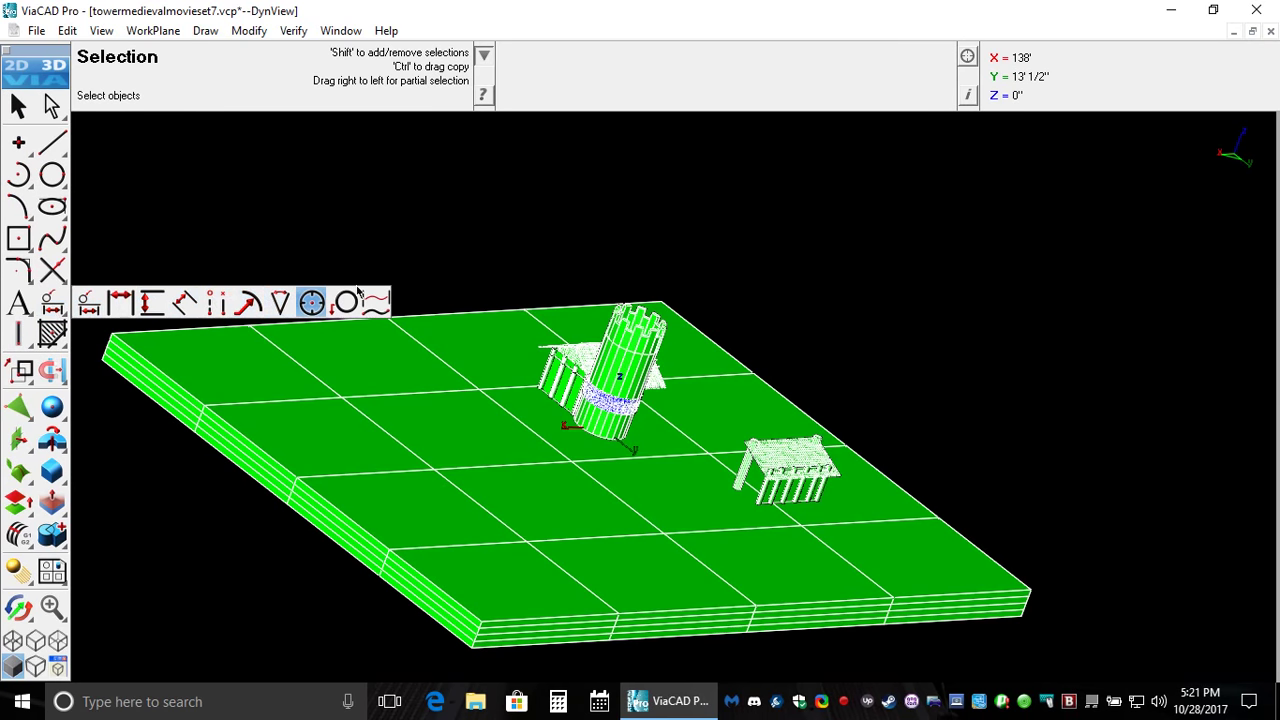
pyautogui.click(372, 303)
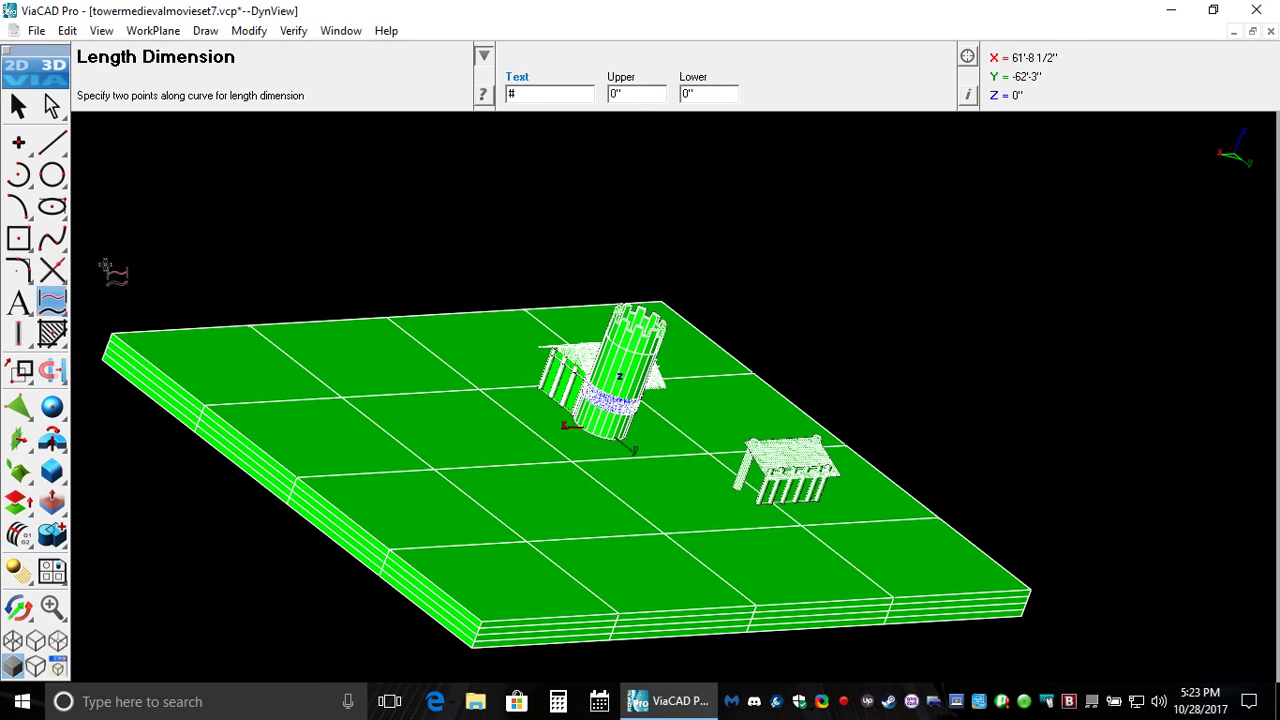
pyautogui.click(22, 312)
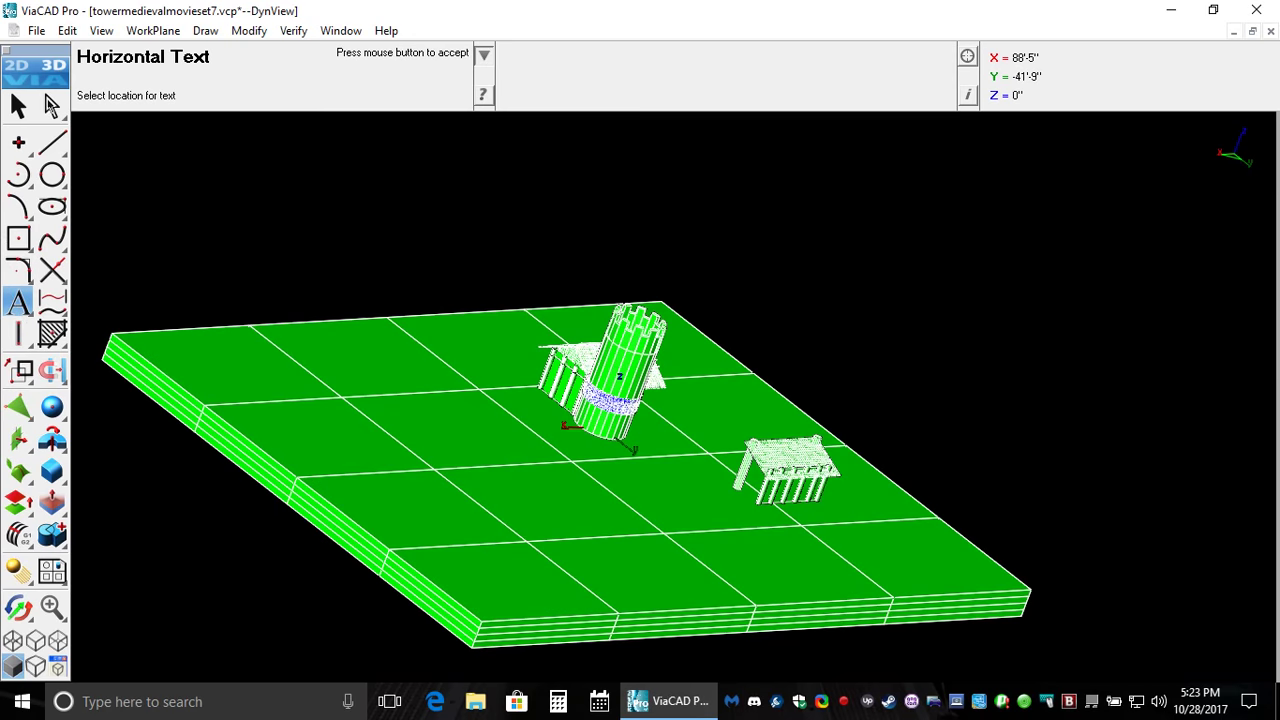
pyautogui.click(25, 114)
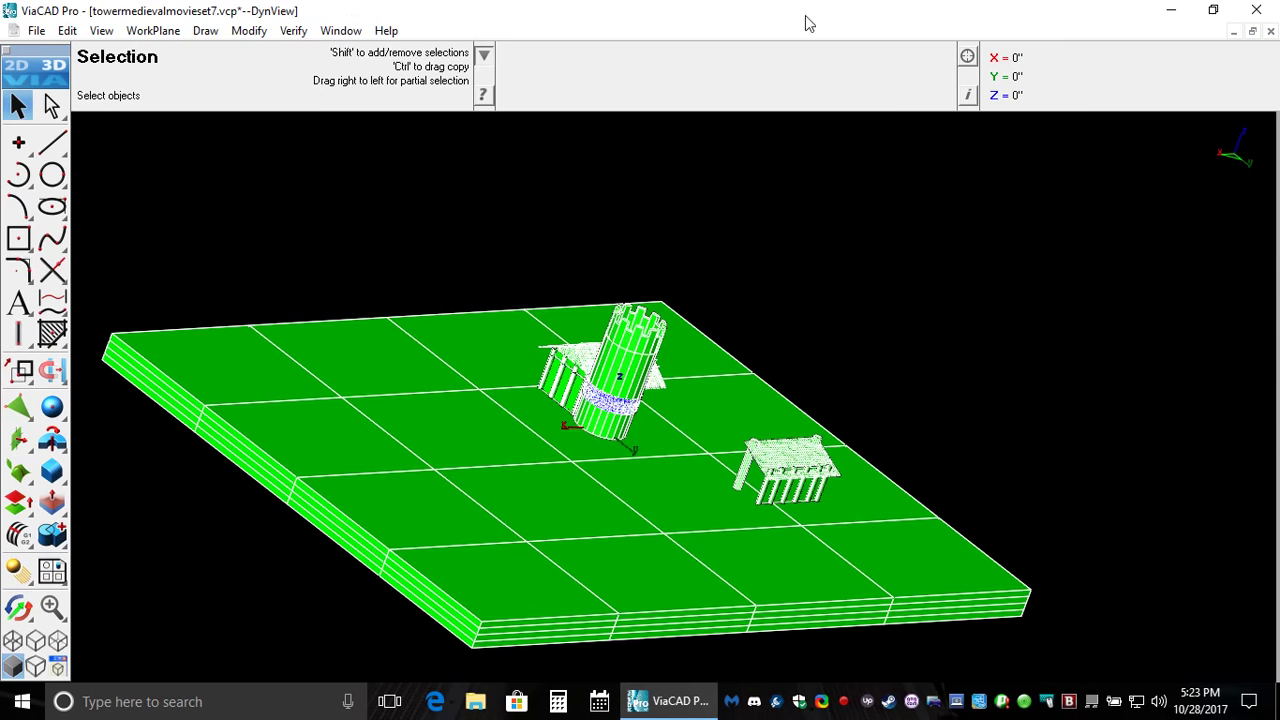
# Step: Review the Construction, Dimension and Layer1 layers in the Concept Explorer, then close it
pyautogui.click(340, 30)
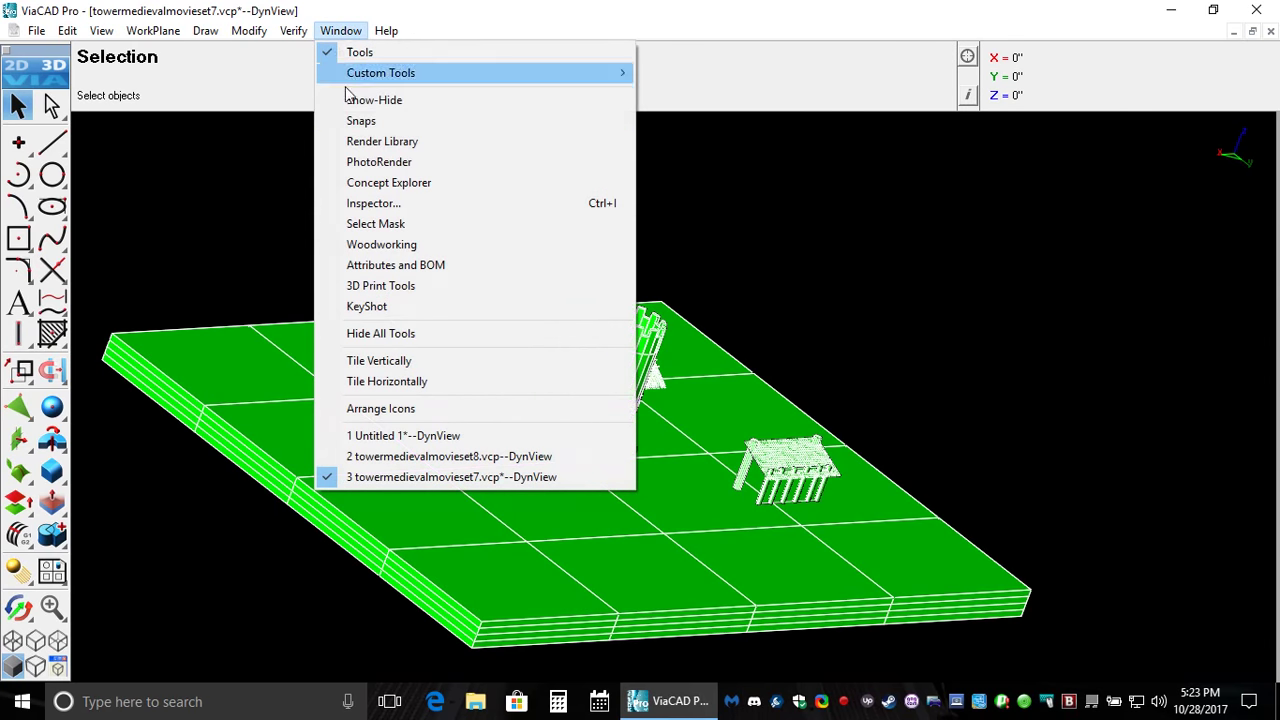
pyautogui.click(366, 182)
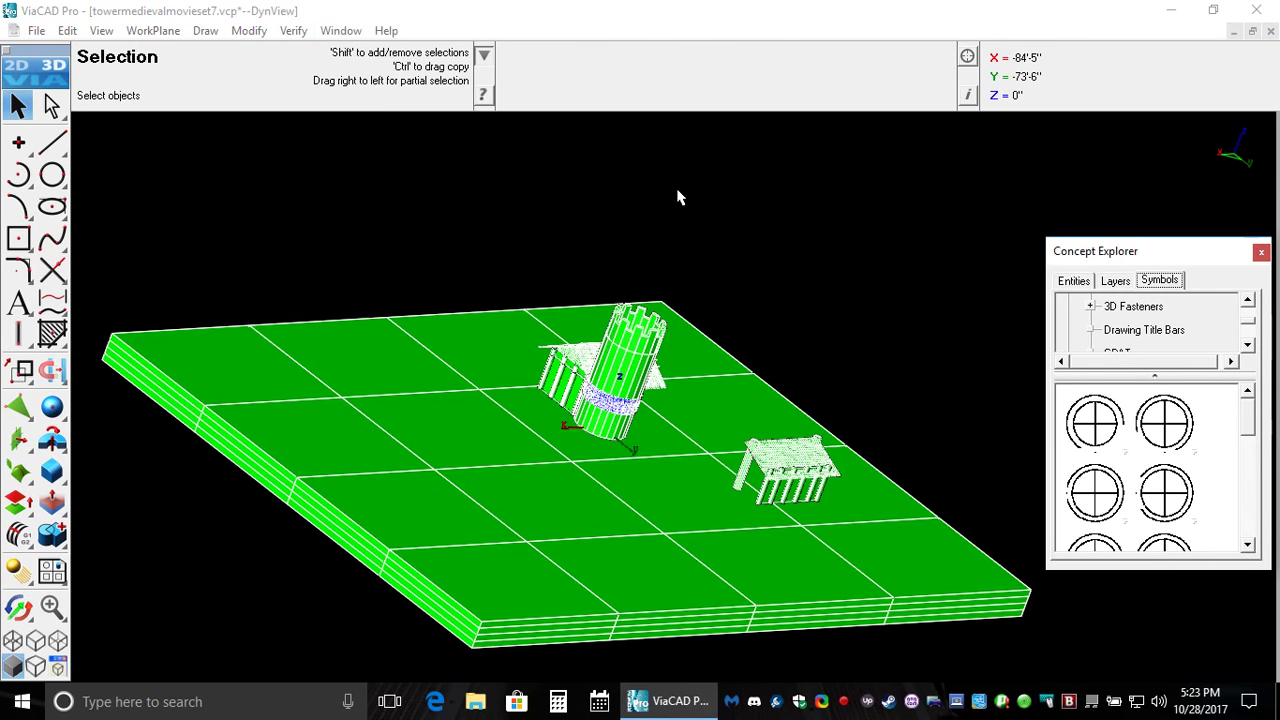
pyautogui.click(1117, 282)
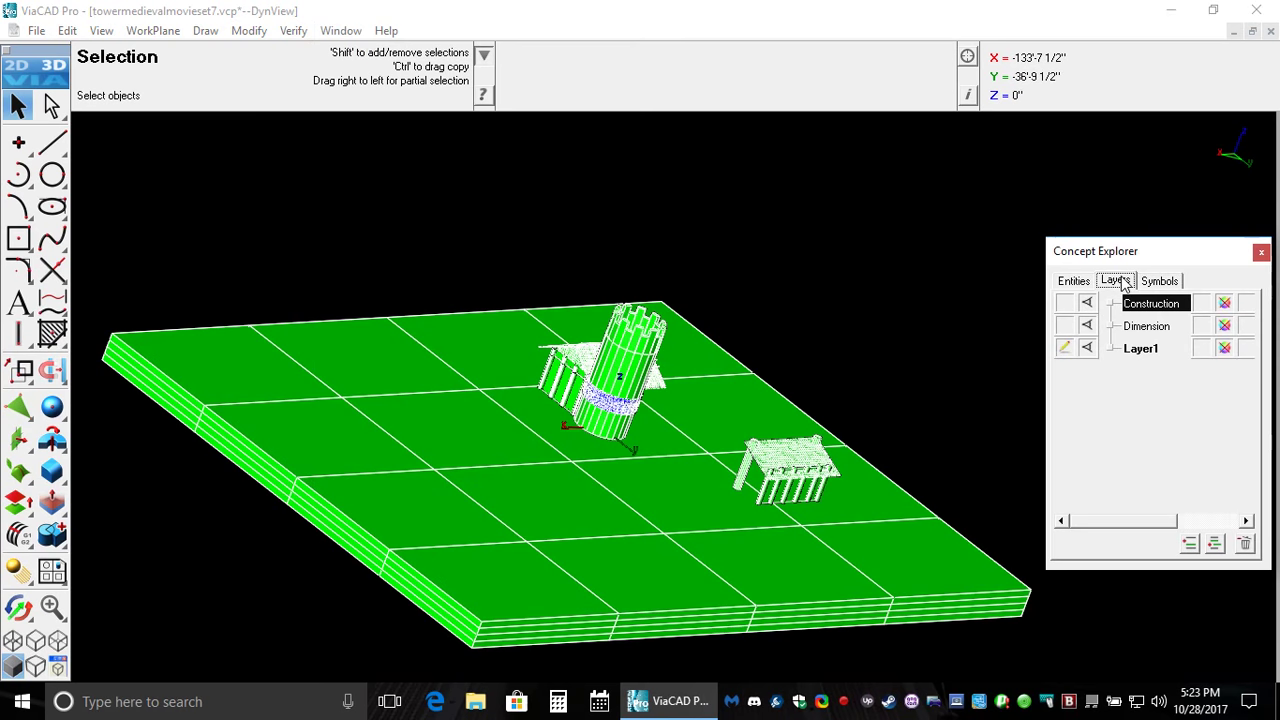
pyautogui.click(1260, 253)
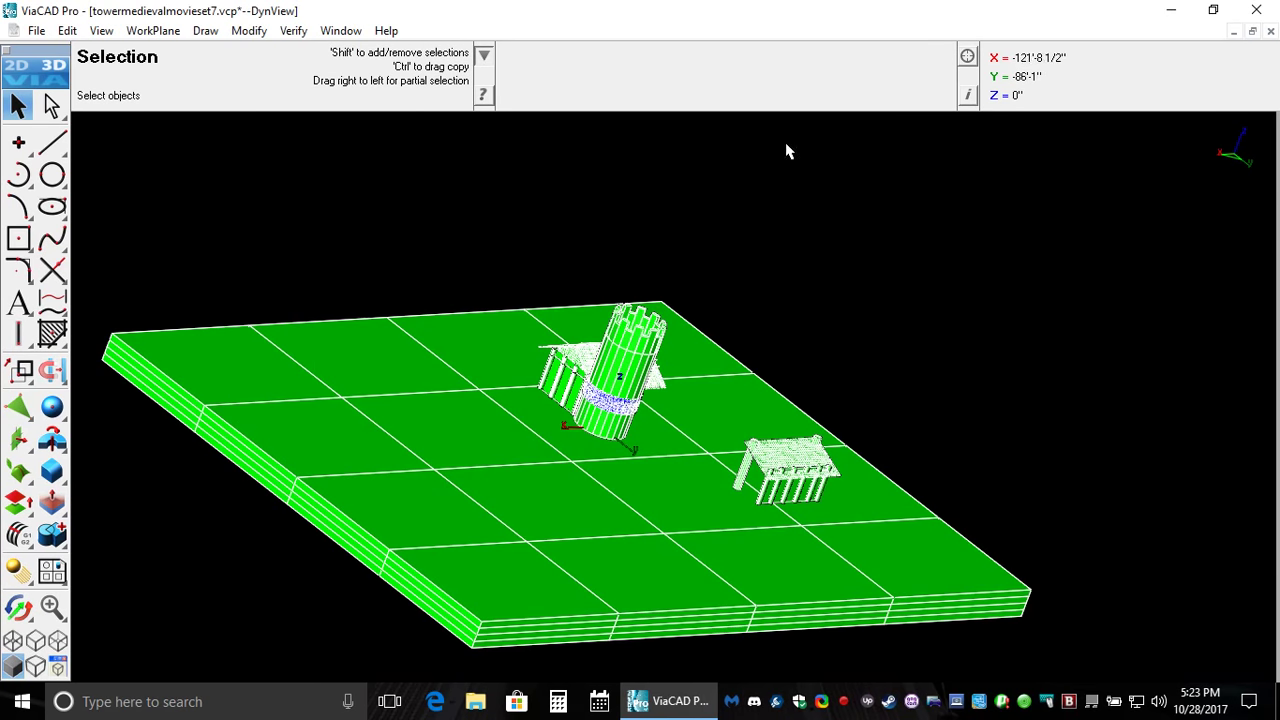
pyautogui.click(36, 31)
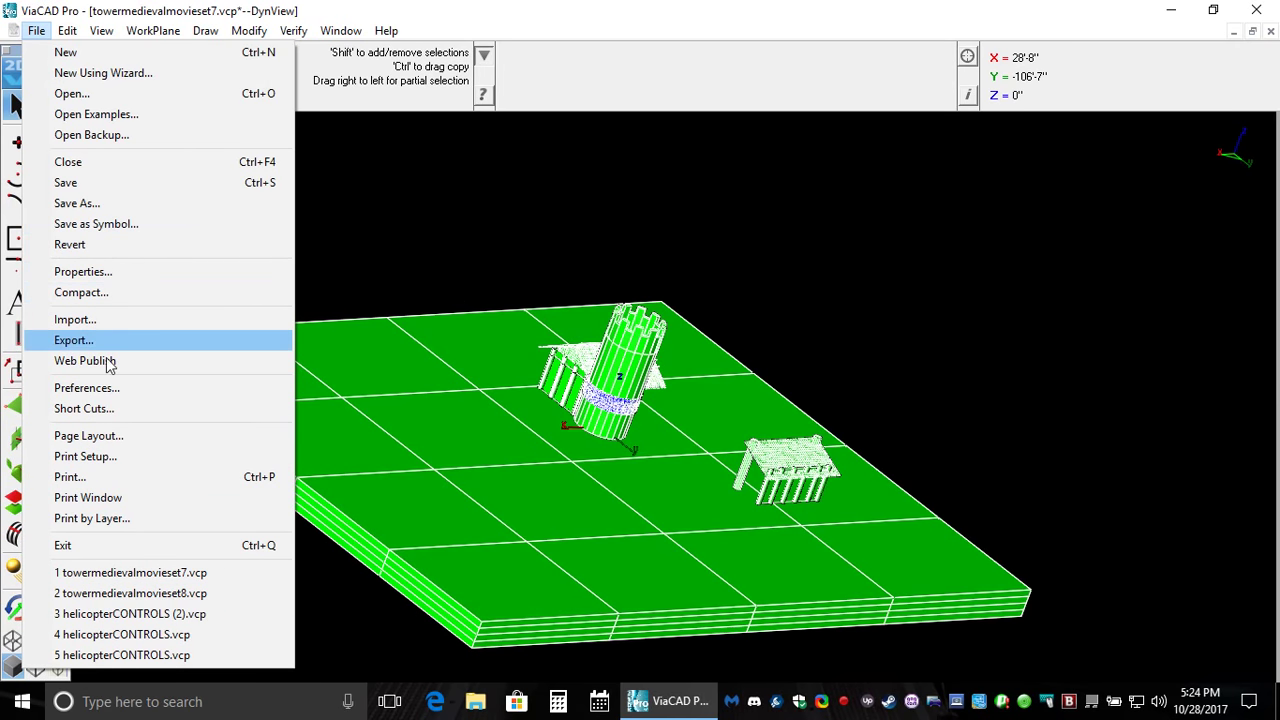
# Step: Exit ViaCAD Pro without saving towermedievalmovieset7.vcp or Untitled 1
pyautogui.click(90, 546)
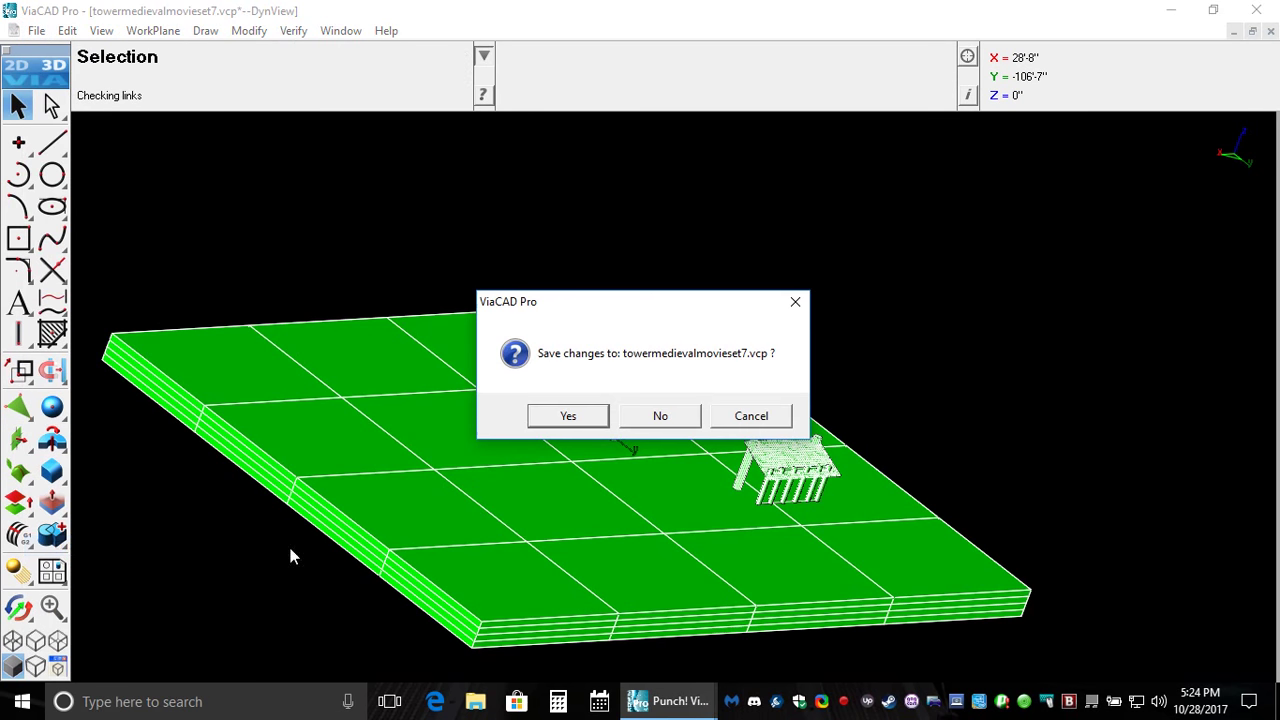
pyautogui.click(660, 416)
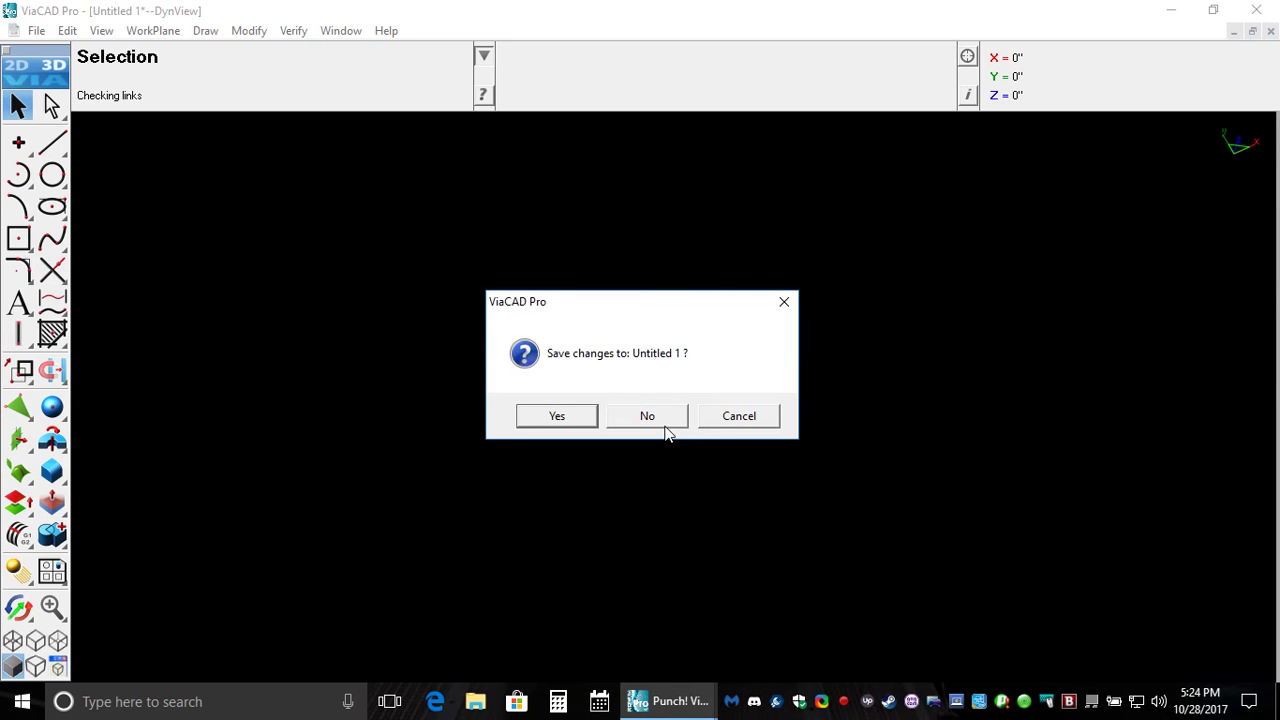
pyautogui.click(660, 418)
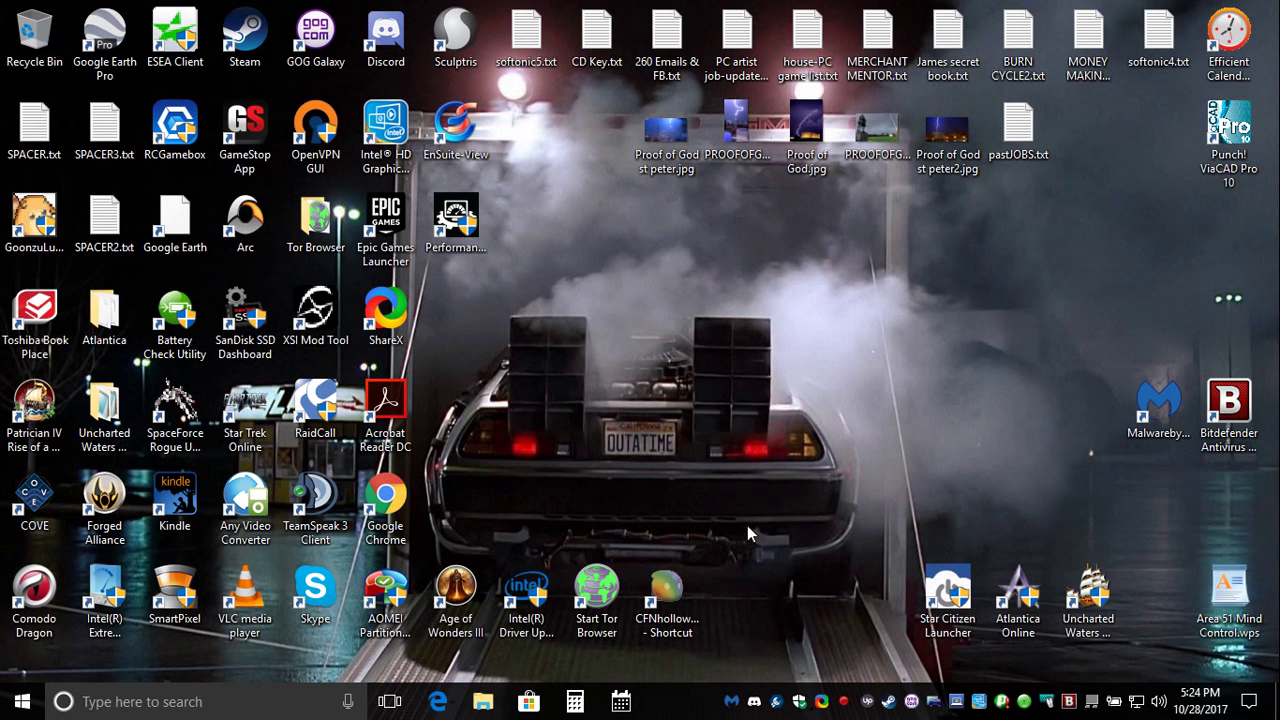
pyautogui.click(845, 703)
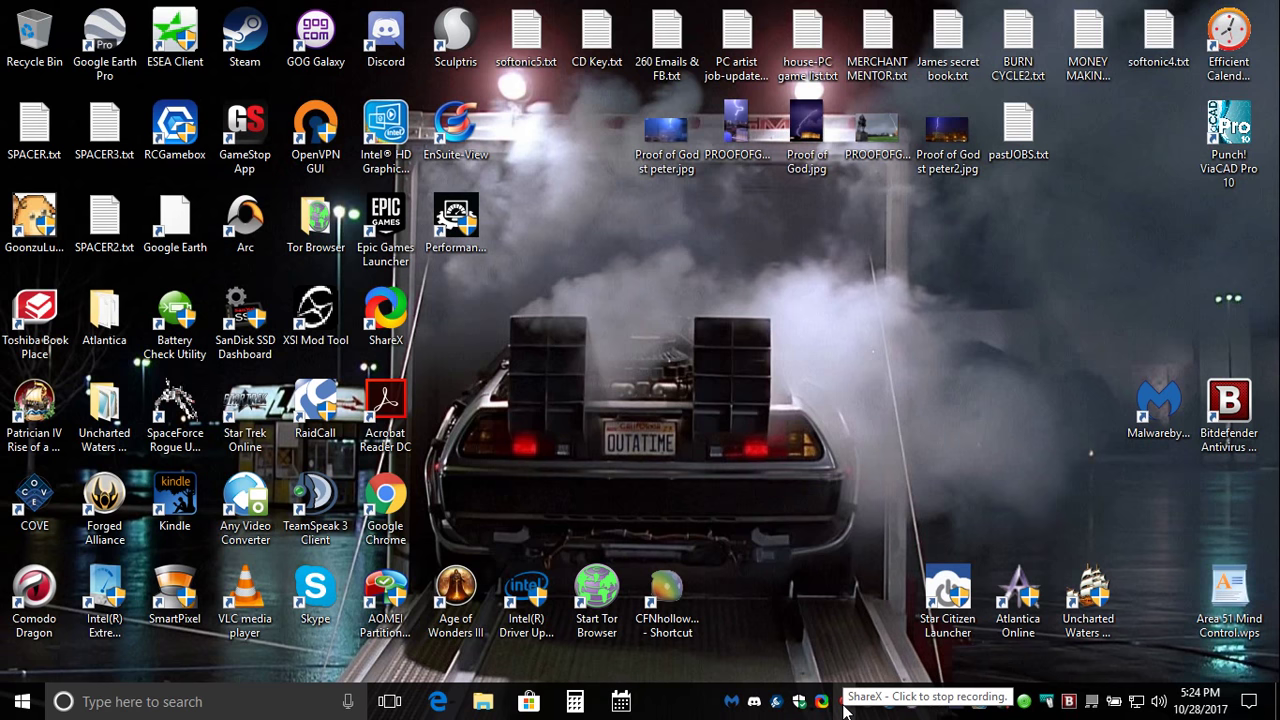
pyautogui.click(843, 703)
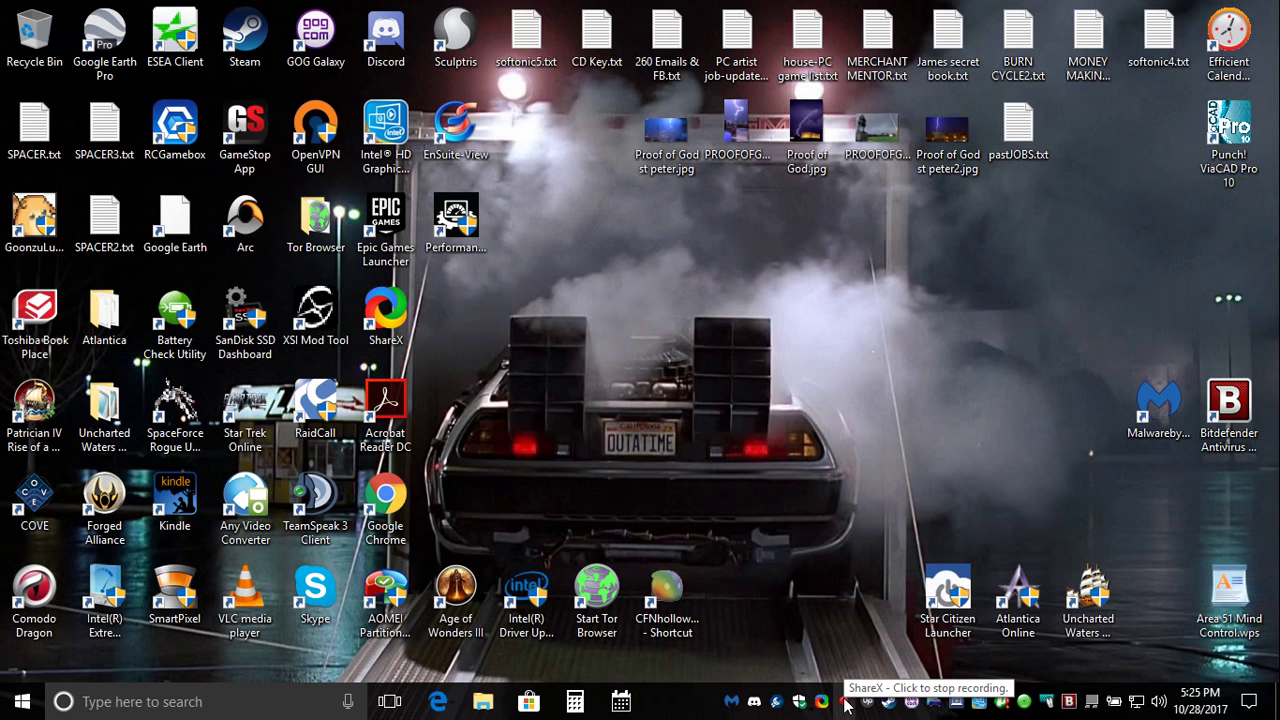
pyautogui.click(845, 702)
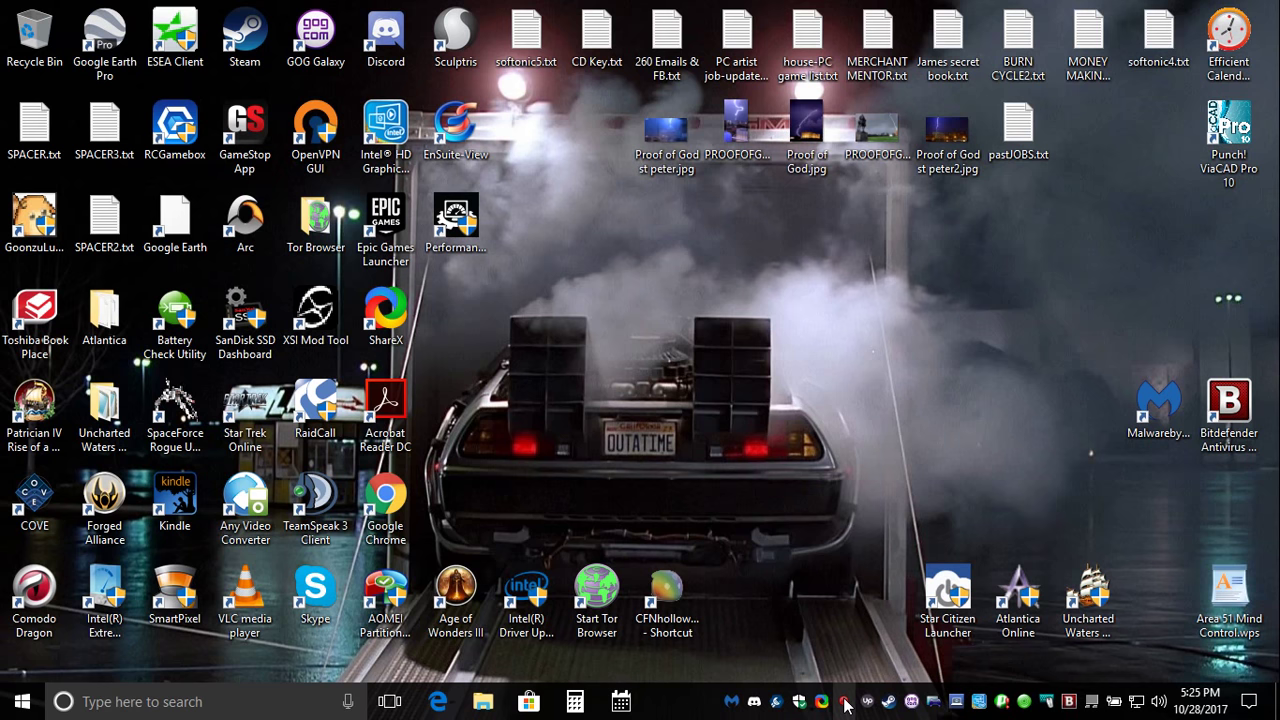